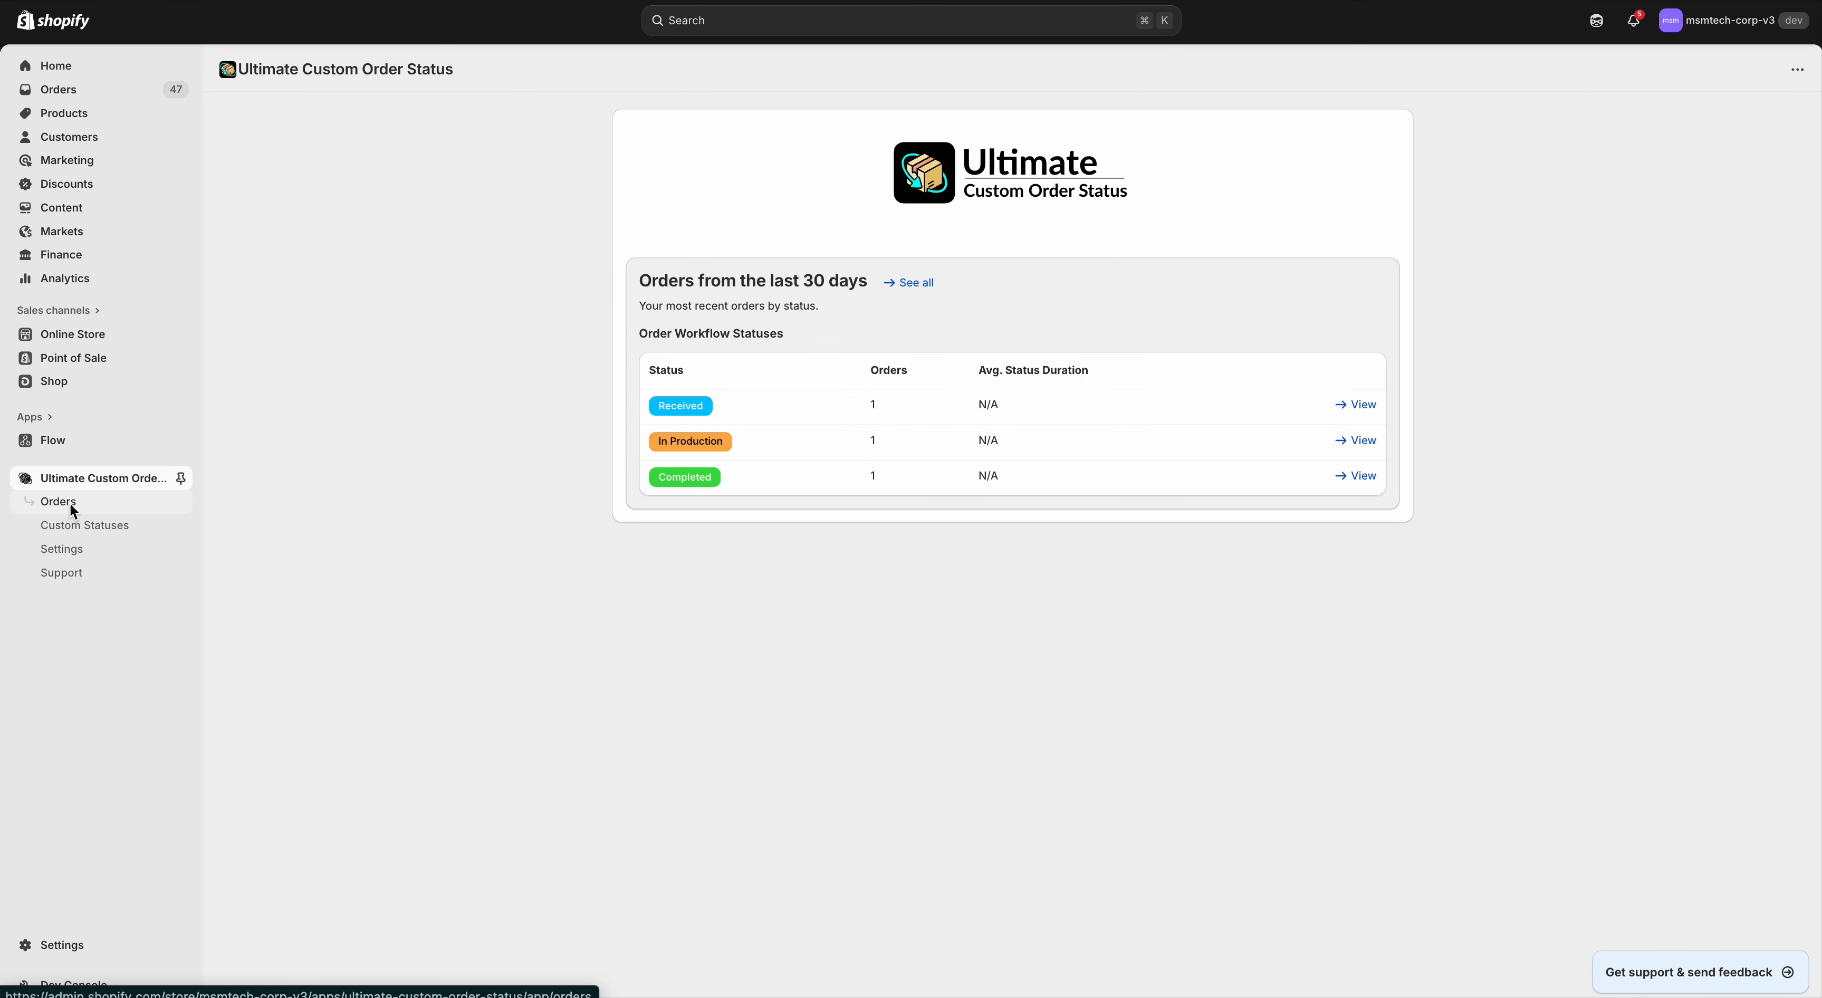
Step: Open the Orders page of Ultimate Custom Order Status and examine the orders with their workflow and Shopify statuses
{"action": "left_click", "coordinate": [54, 506]}
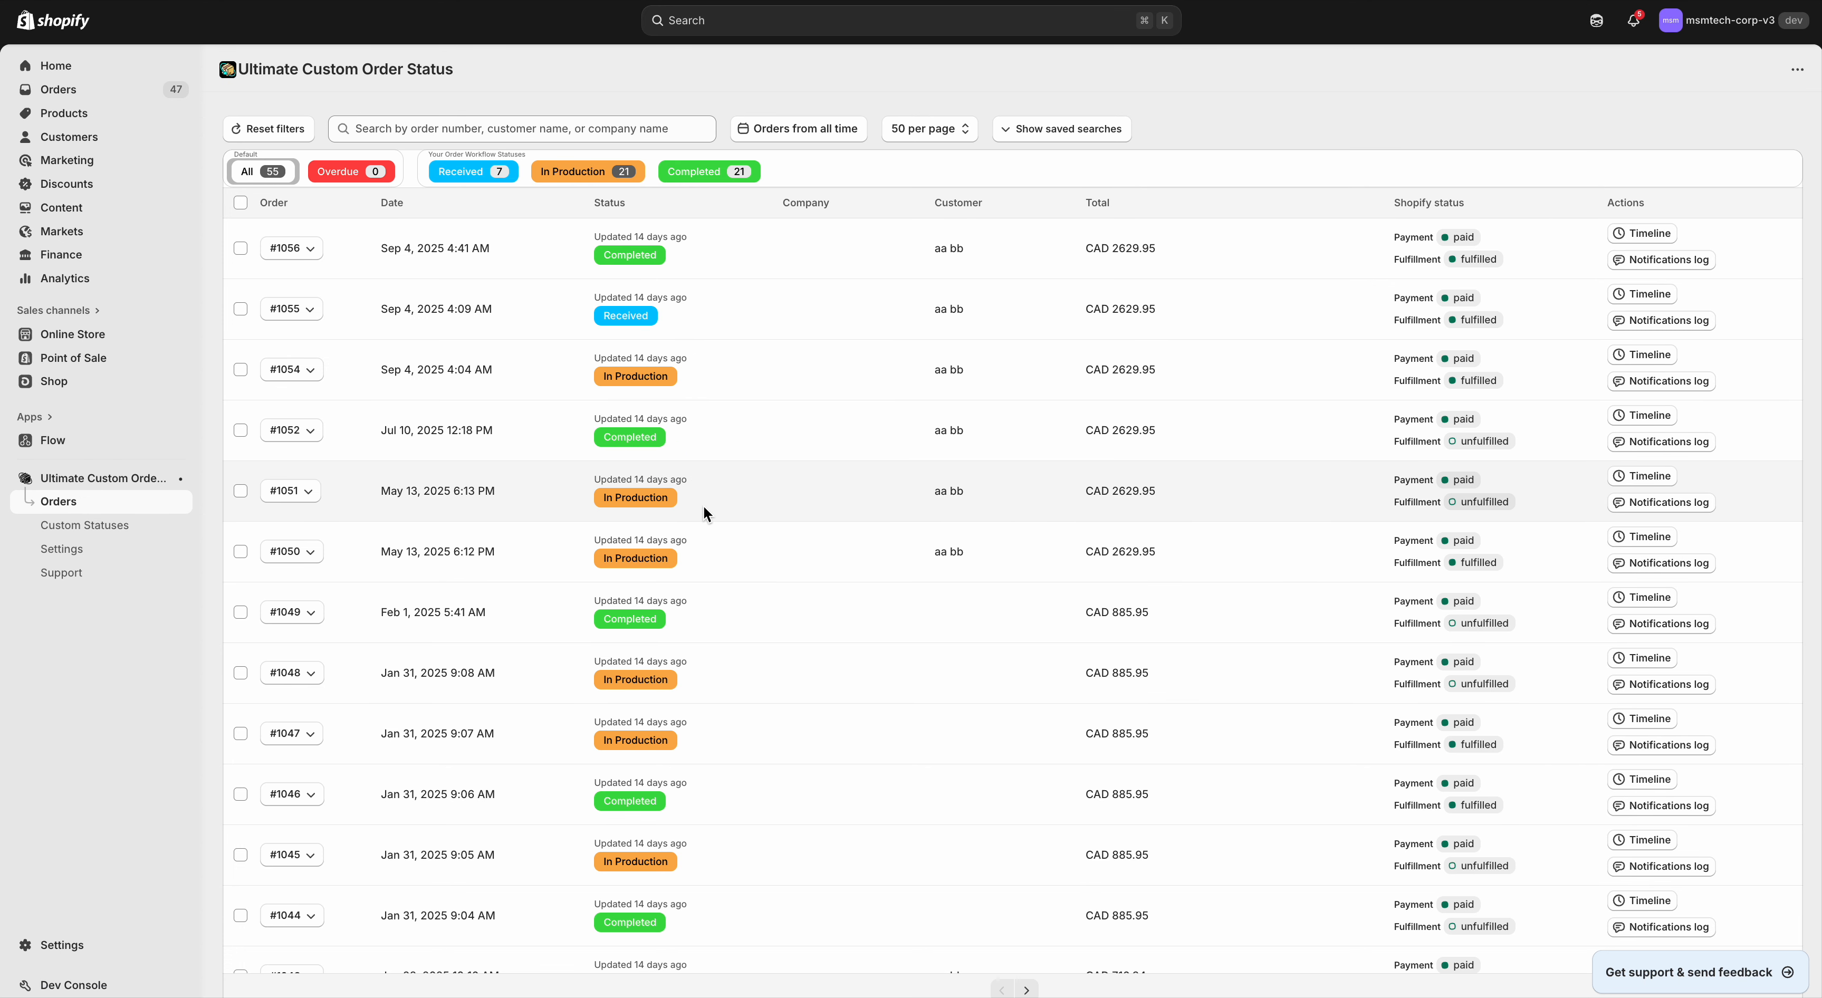
{"action": "scroll", "coordinate": [628, 509], "scroll_direction": "down", "scroll_amount": 10}
{"action": "scroll", "coordinate": [629, 508], "scroll_direction": "up", "scroll_amount": 10}
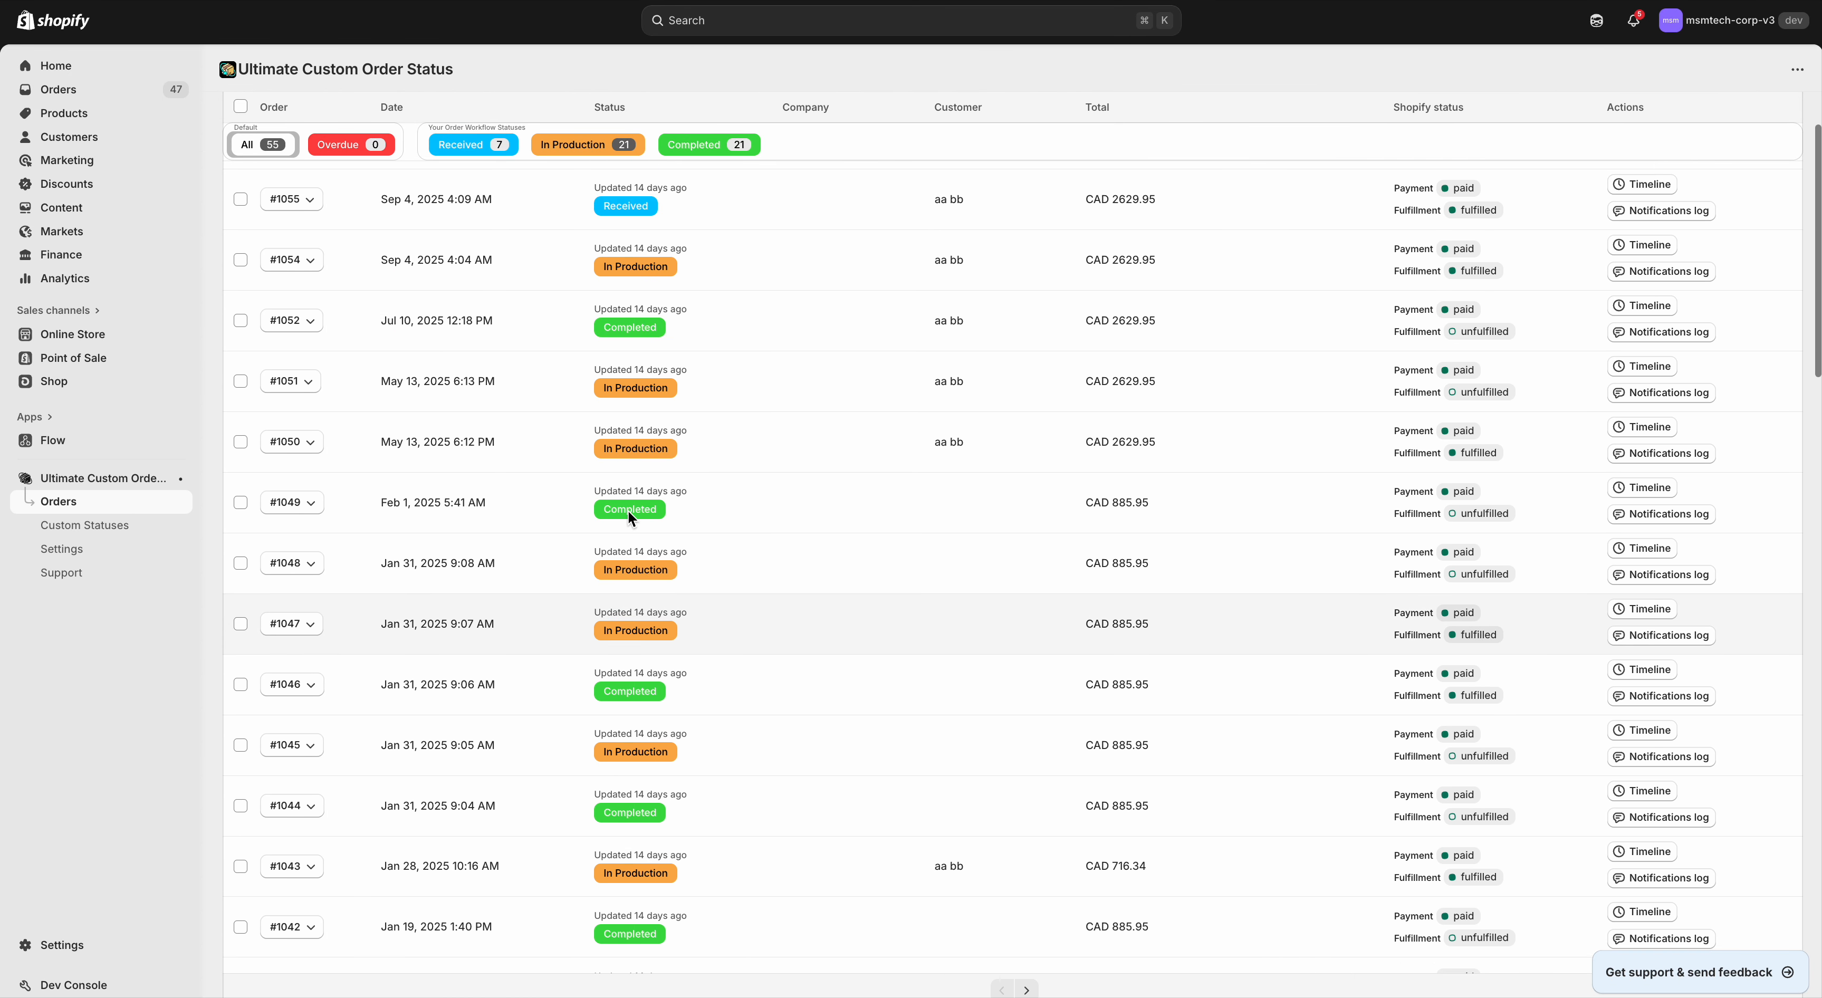
{"action": "scroll", "coordinate": [613, 387], "scroll_direction": "down", "scroll_amount": 2}
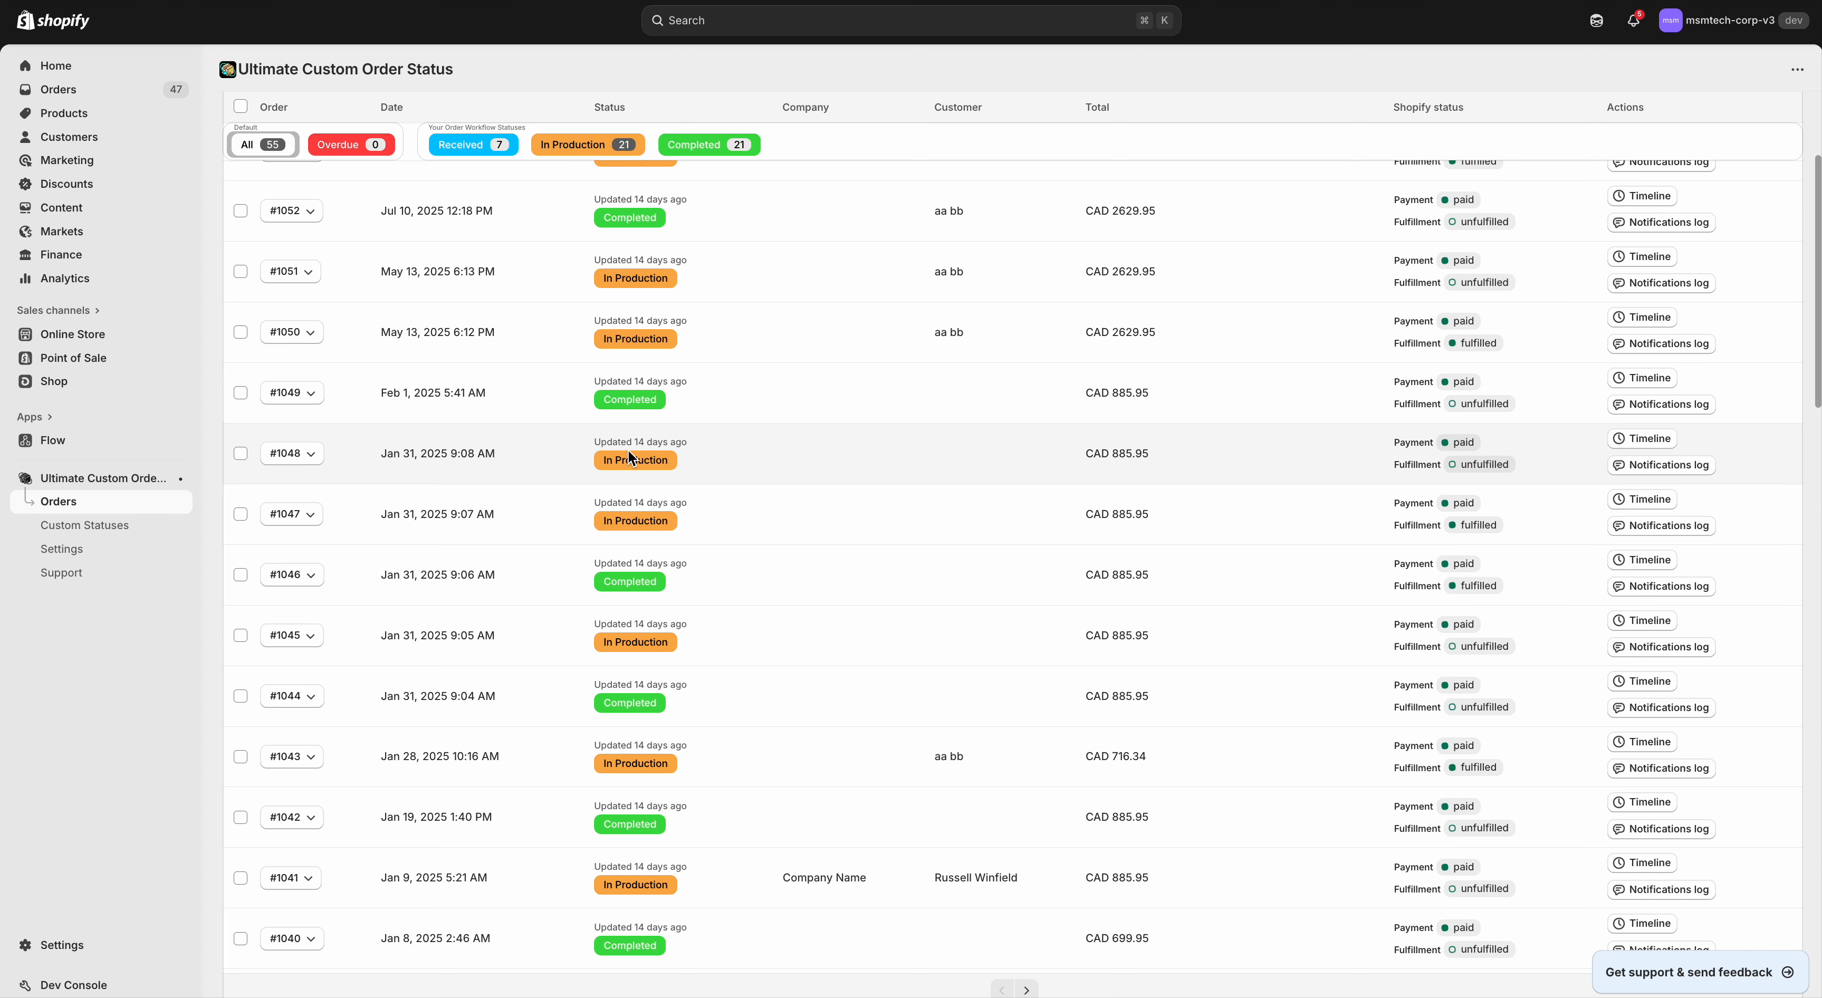
{"action": "scroll", "coordinate": [628, 449], "scroll_direction": "up", "scroll_amount": 3}
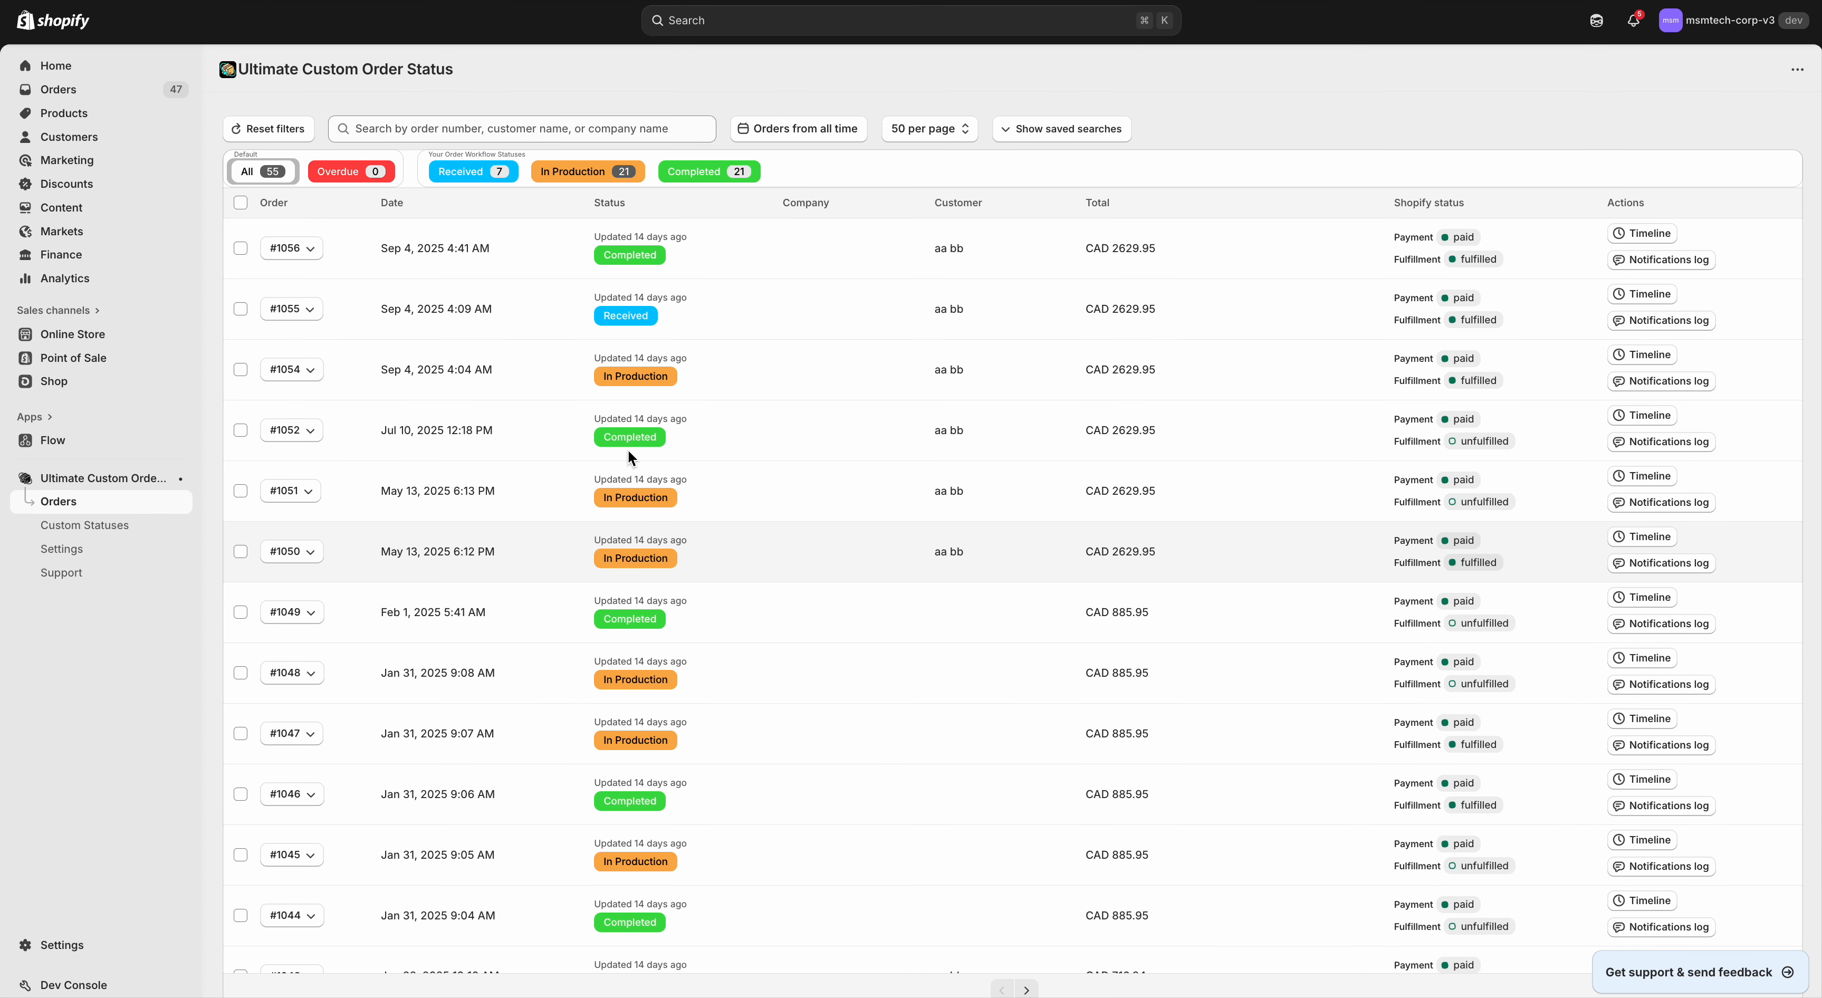
{"action": "scroll", "coordinate": [628, 450], "scroll_direction": "down", "scroll_amount": 10}
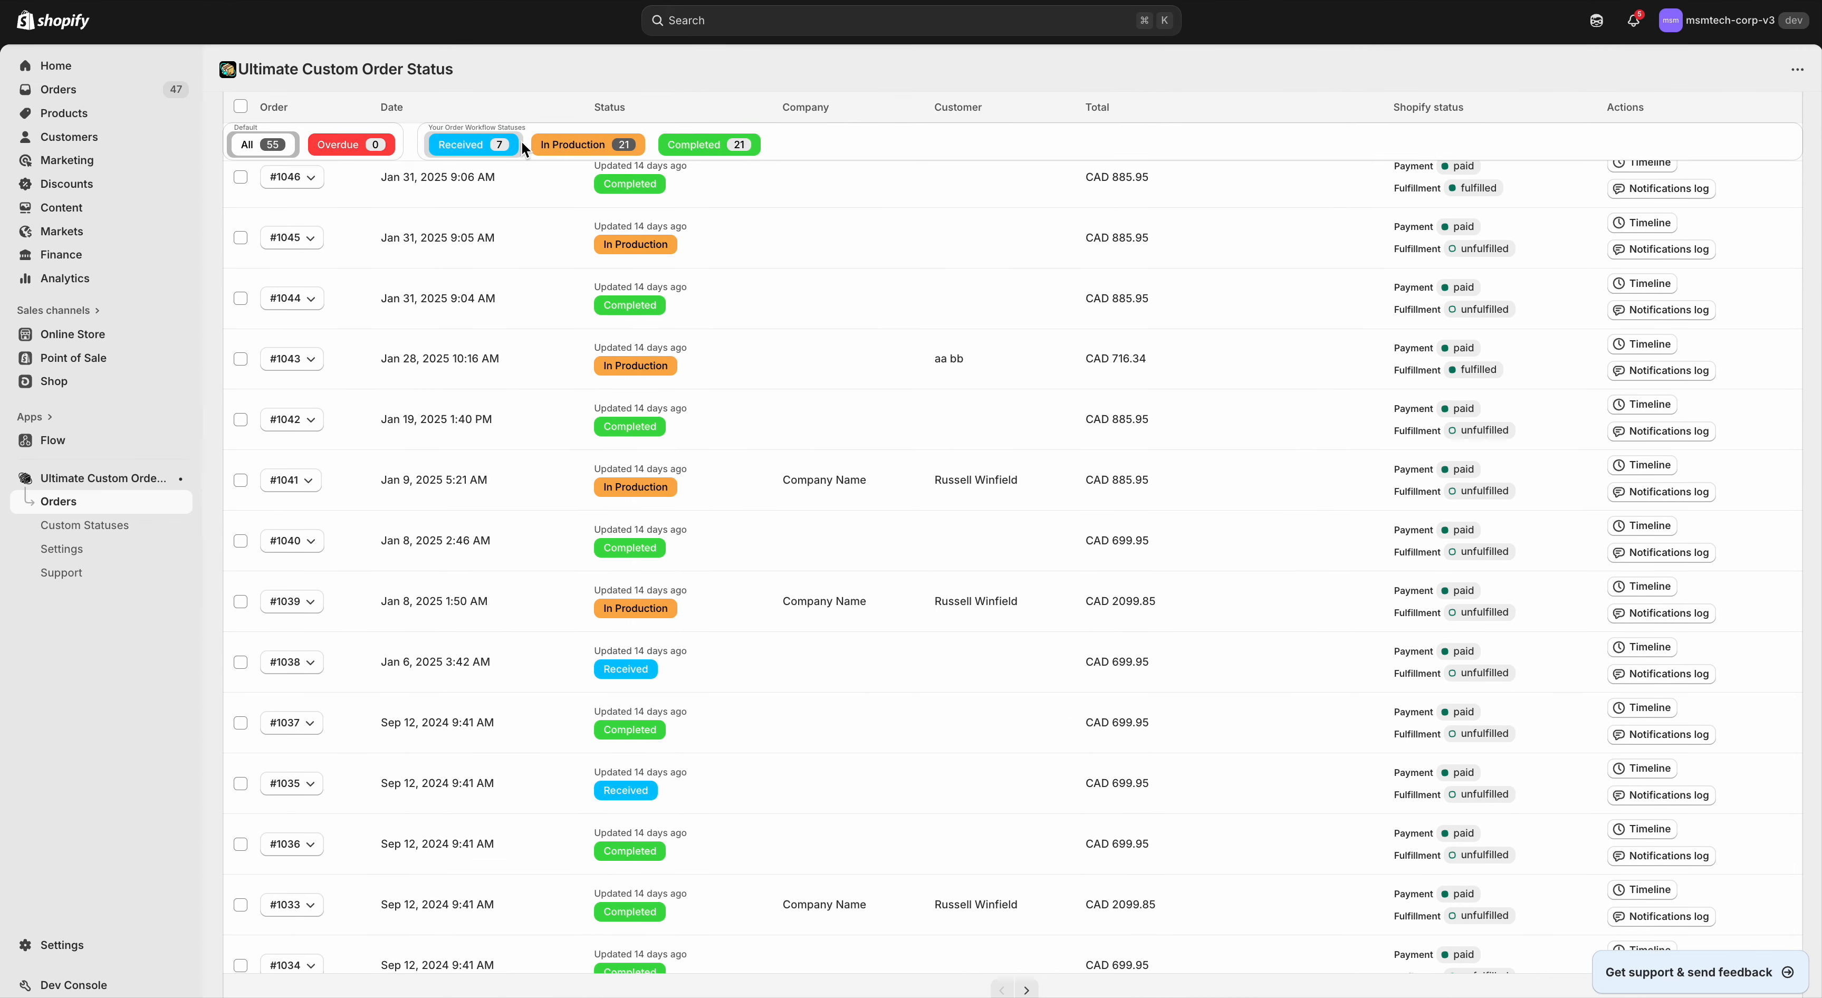
{"action": "scroll", "coordinate": [520, 238], "scroll_direction": "up", "scroll_amount": 3}
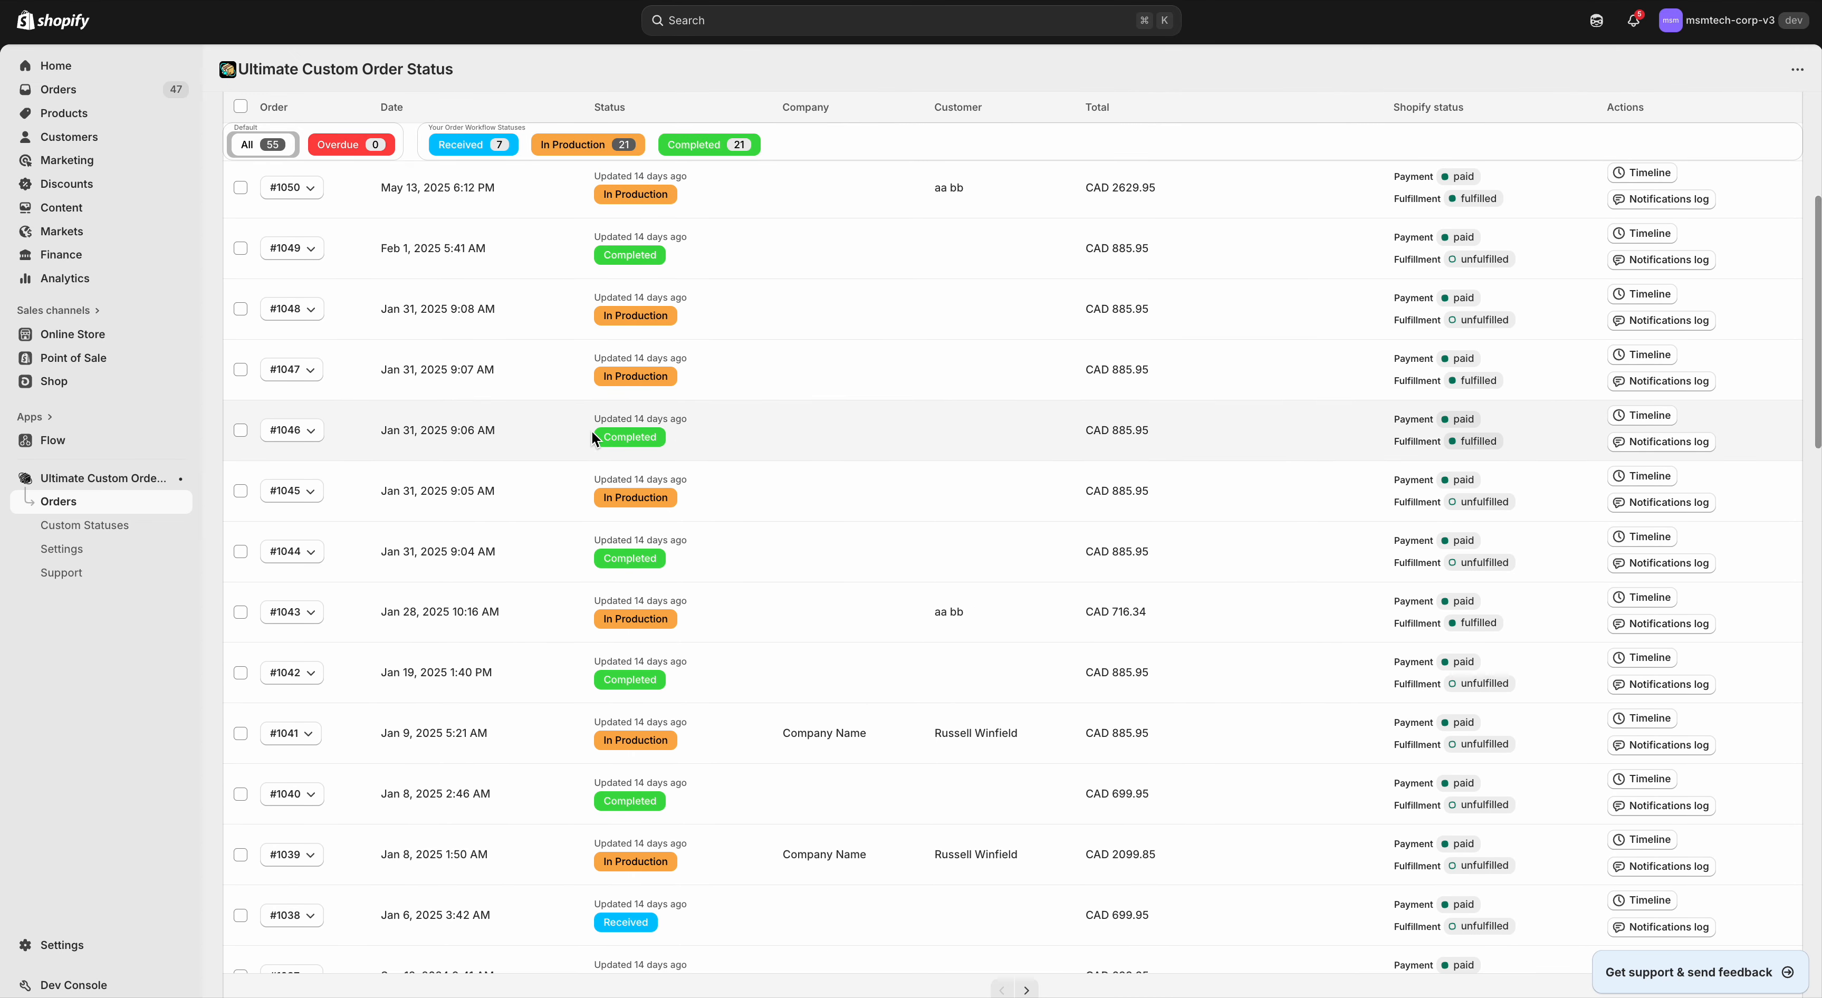
{"action": "scroll", "coordinate": [633, 428], "scroll_direction": "down", "scroll_amount": 8}
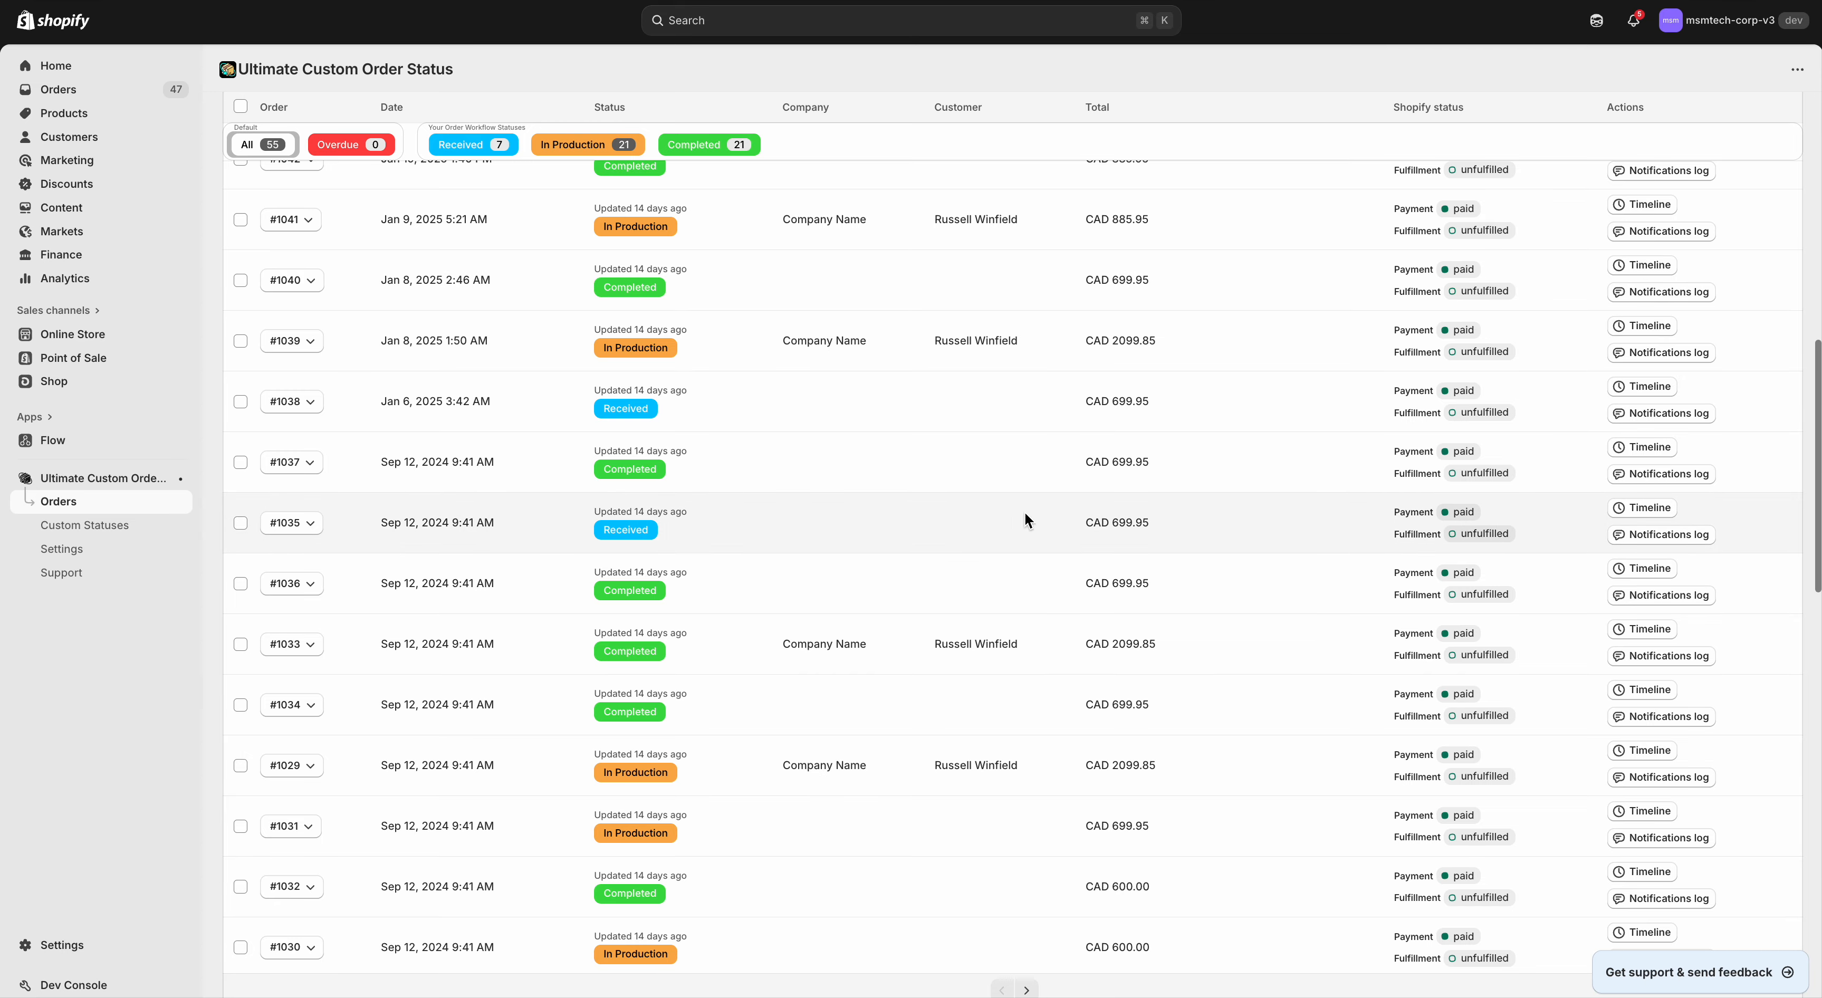
Step: View the timeline of the Received order dated Sep 12, 2024, and close it
{"action": "left_click", "coordinate": [1628, 509]}
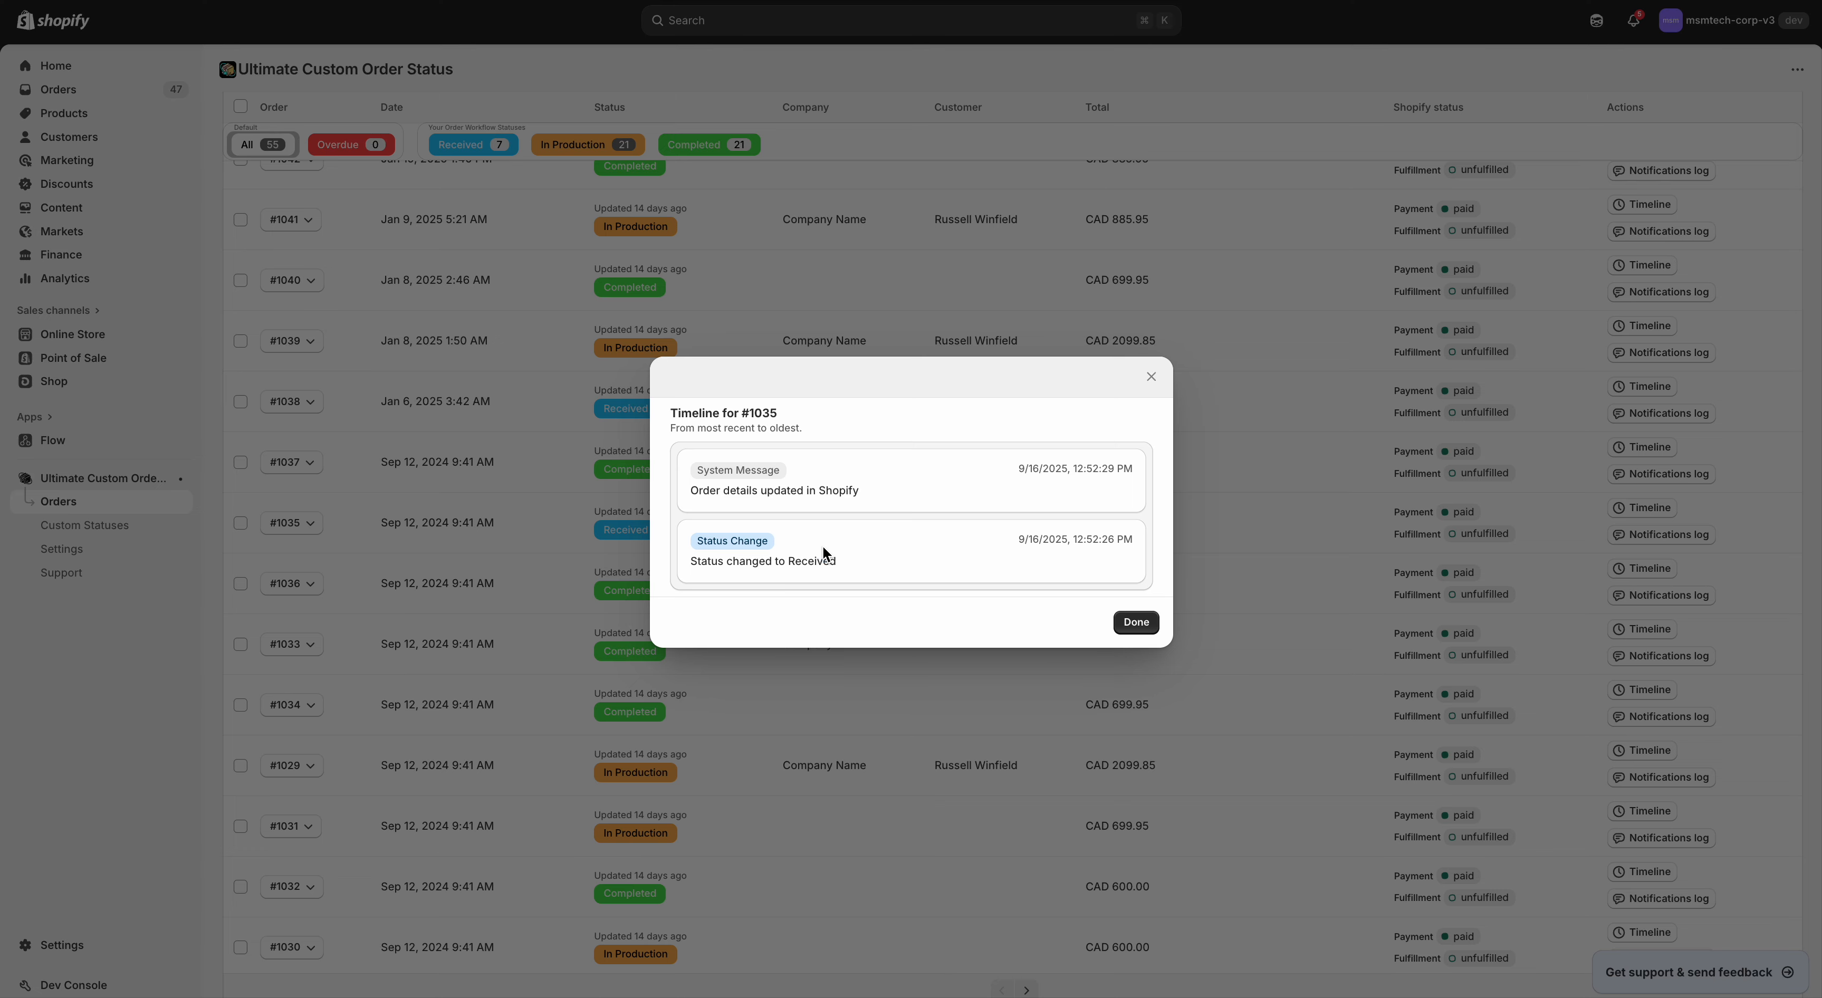
{"action": "left_click", "coordinate": [1138, 623]}
Step: Review the notifications log of the Sep 4, 2025 4:04 AM order for email, SMS, WhatsApp and all channels, and close it
{"action": "scroll", "coordinate": [1390, 648], "scroll_direction": "up", "scroll_amount": 6}
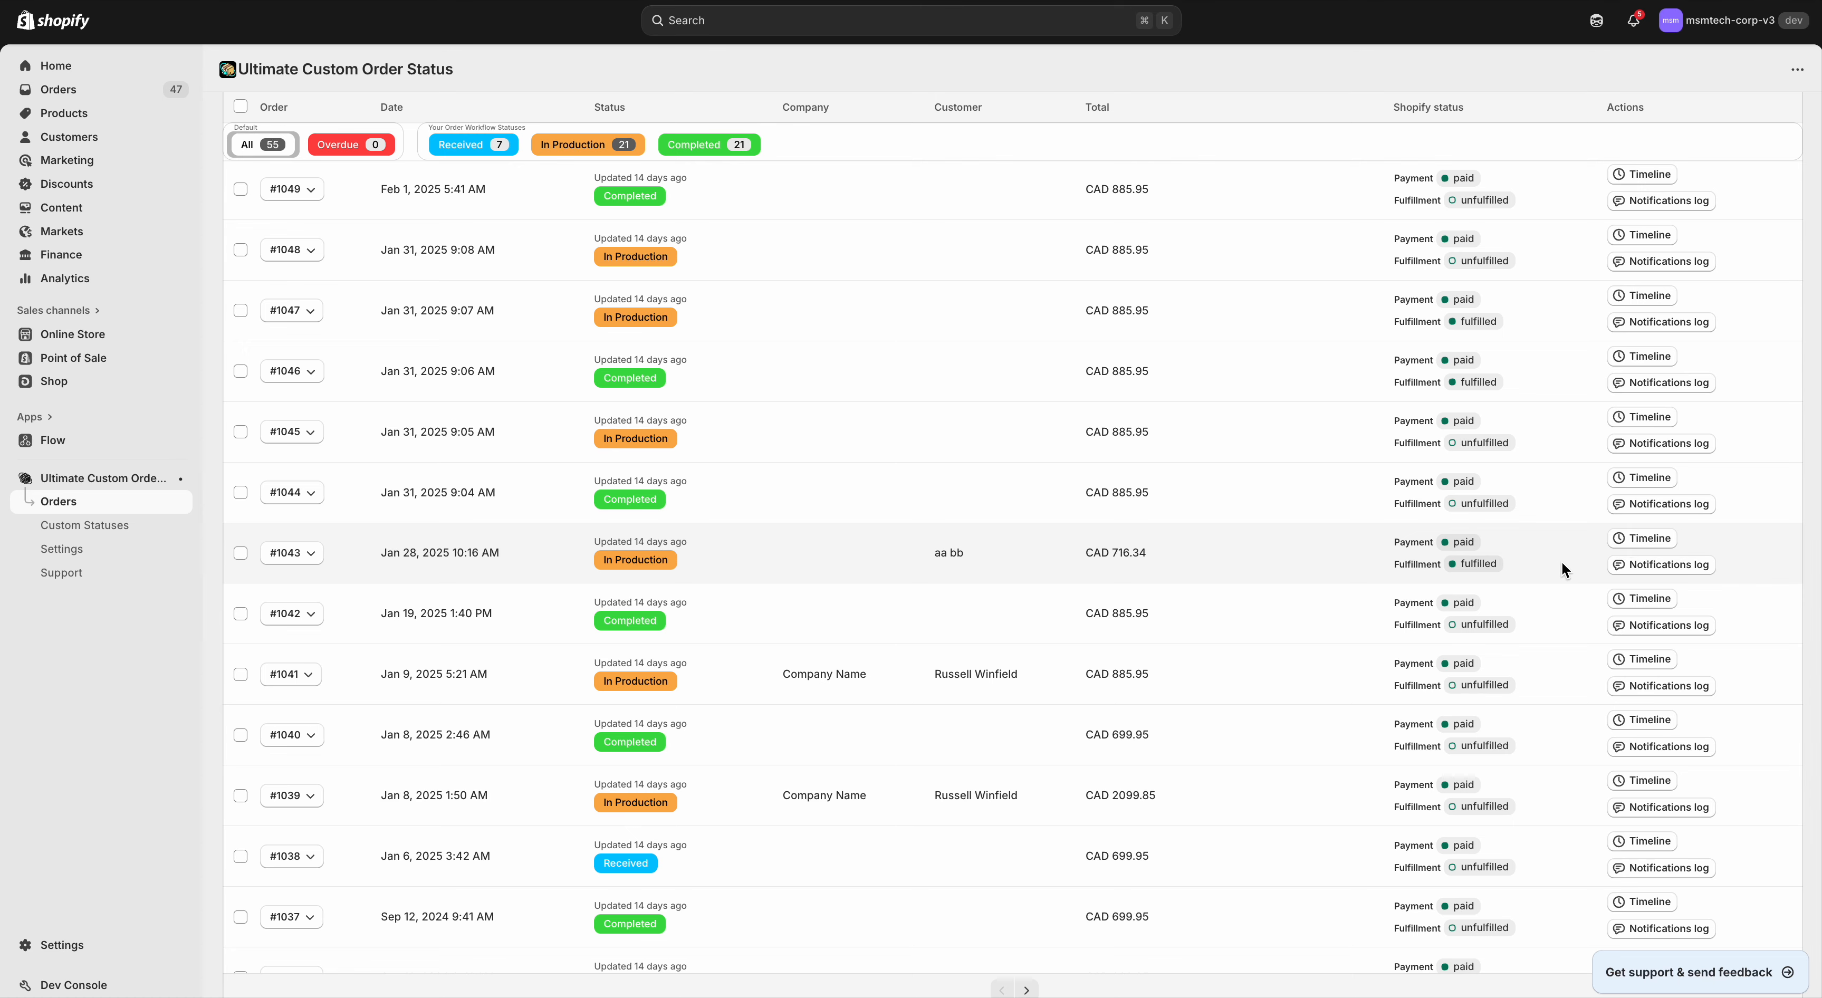
{"action": "scroll", "coordinate": [1633, 541], "scroll_direction": "up", "scroll_amount": 5}
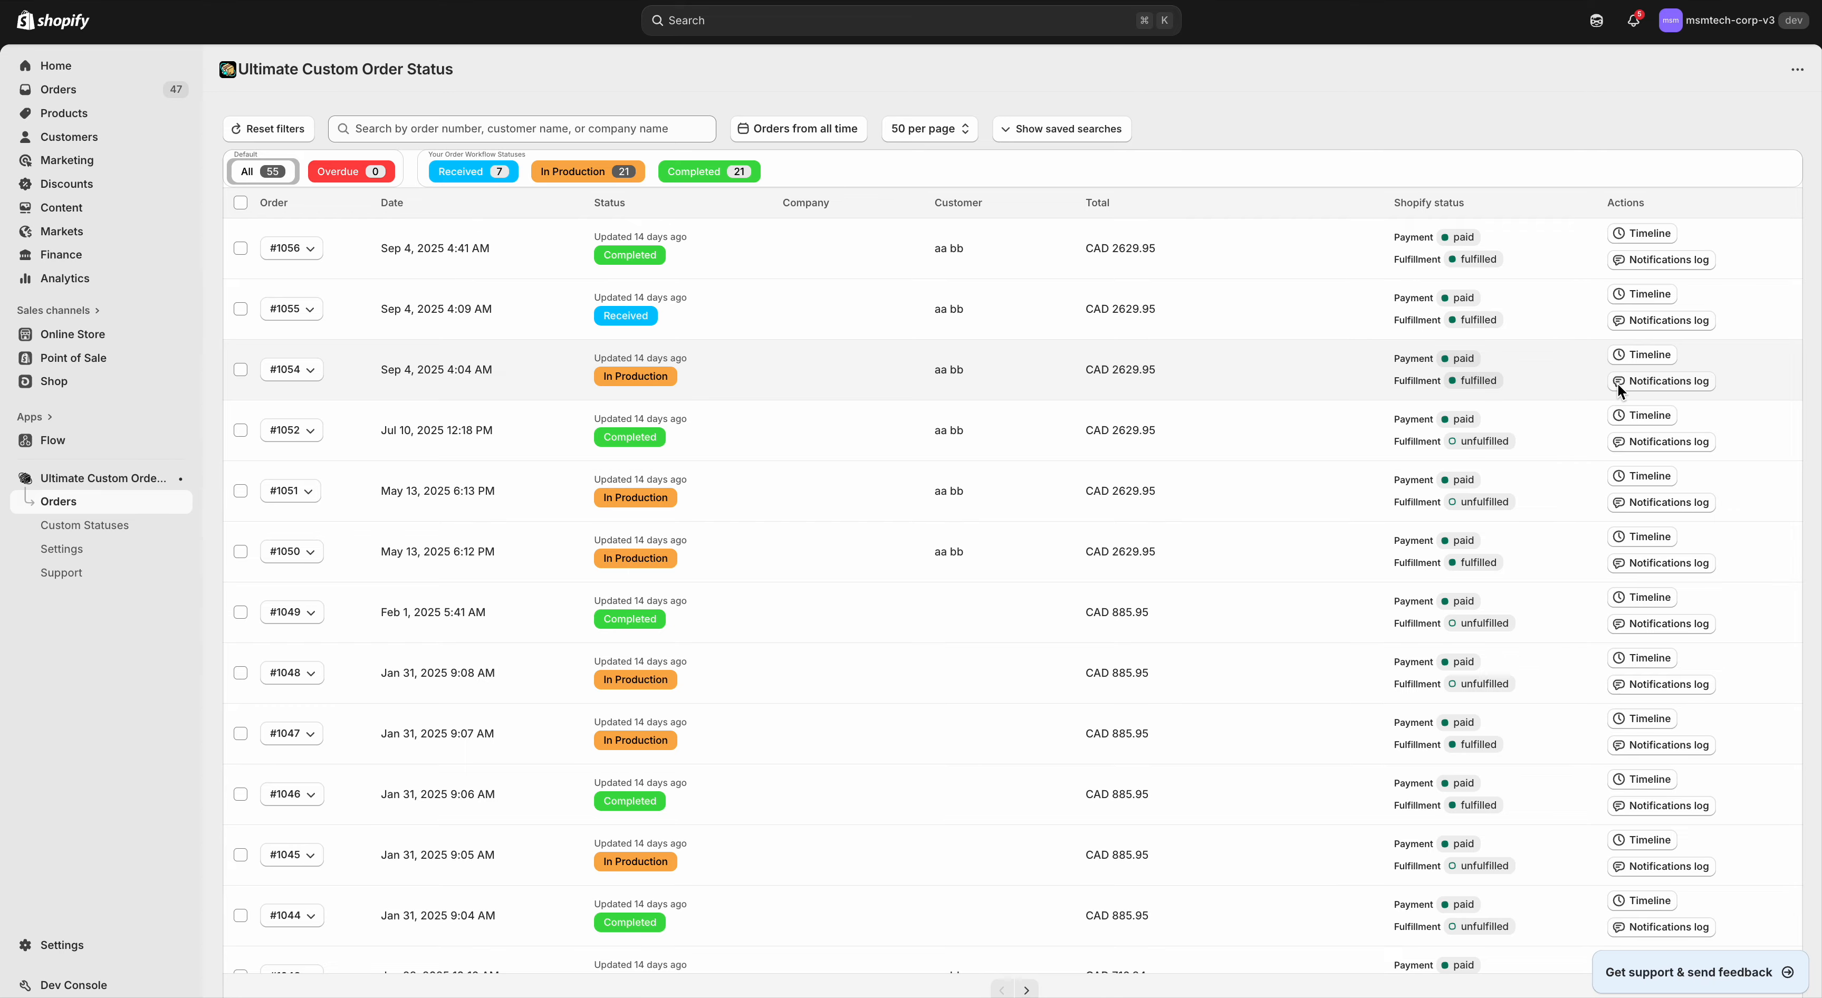
{"action": "left_click", "coordinate": [1668, 380]}
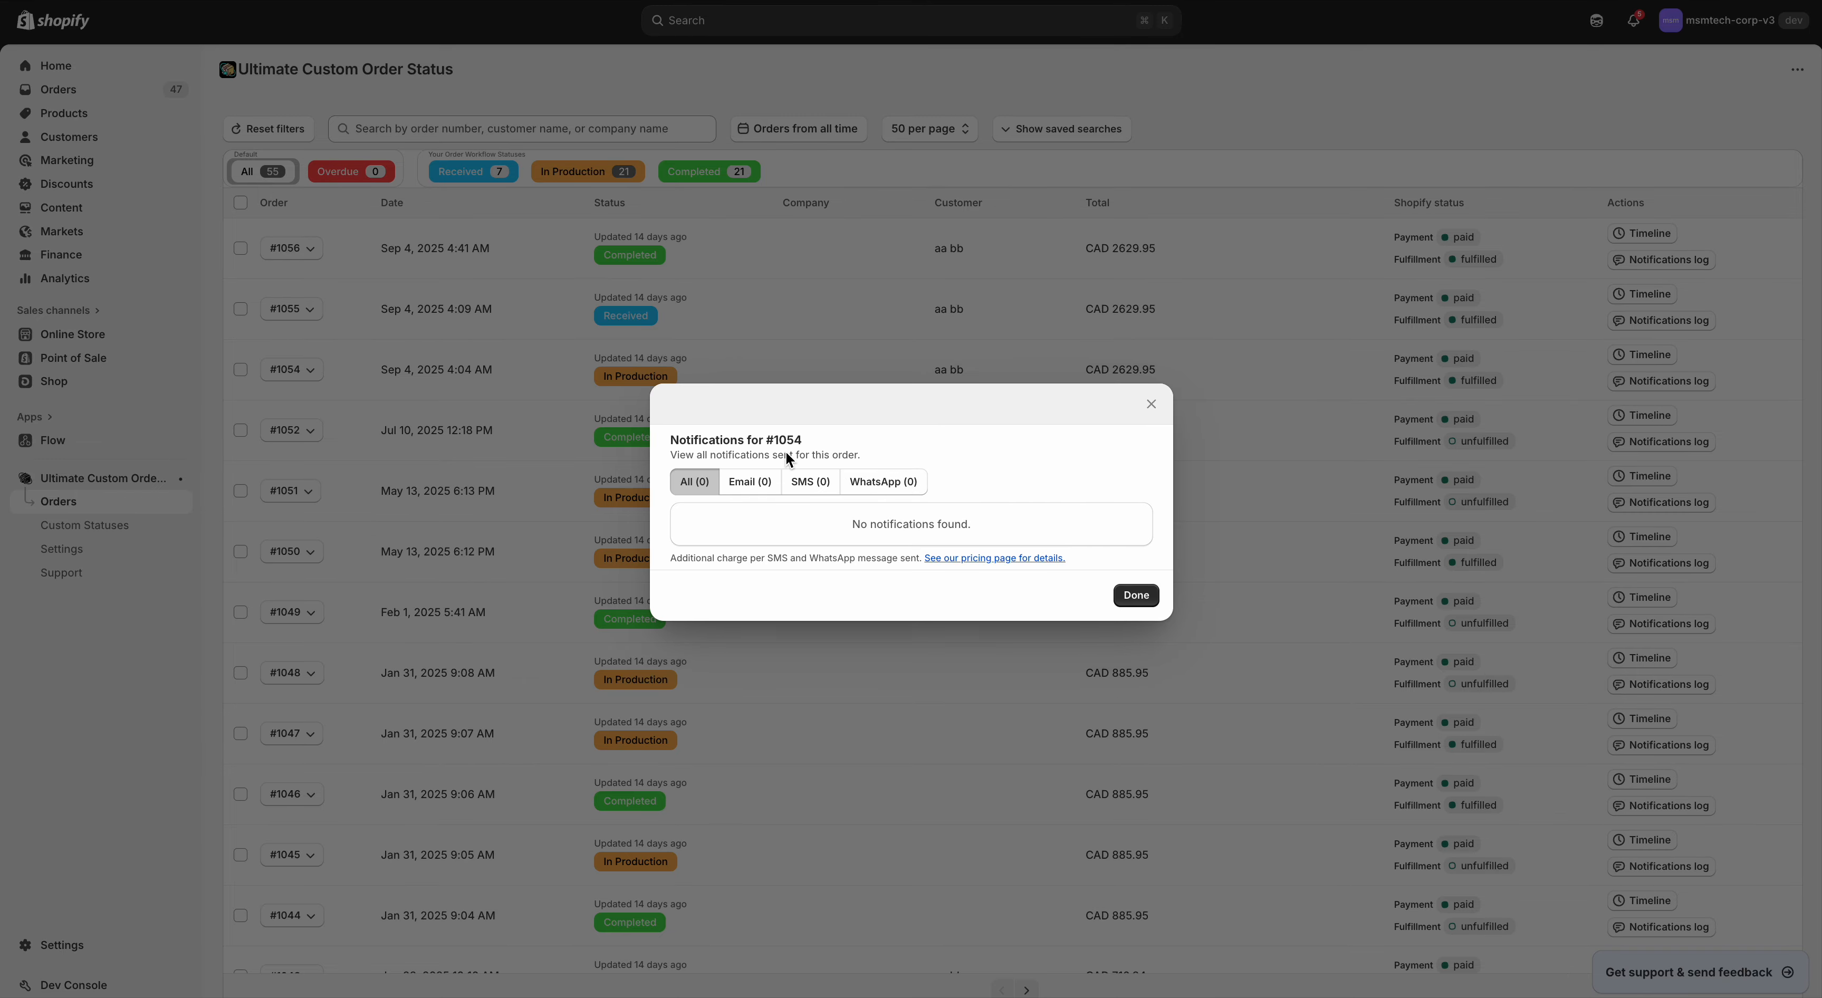
{"action": "left_click", "coordinate": [757, 472]}
{"action": "left_click", "coordinate": [814, 474]}
{"action": "left_click", "coordinate": [876, 475]}
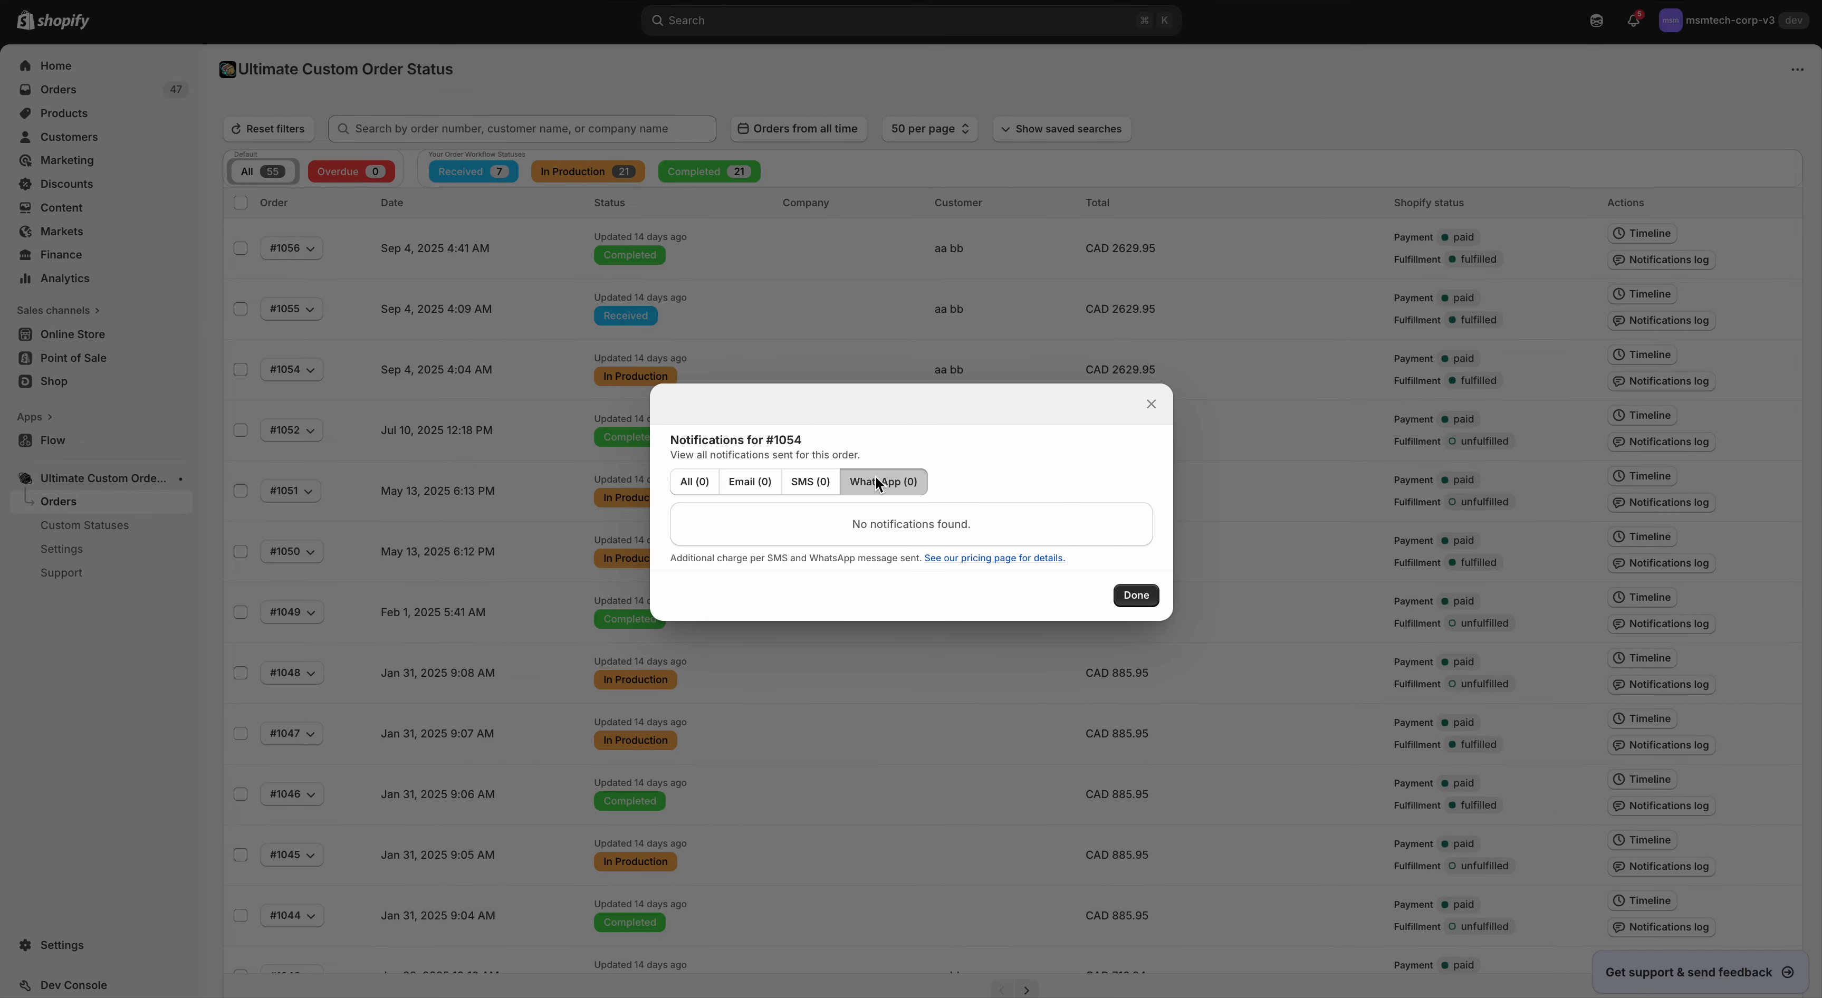
{"action": "left_click", "coordinate": [754, 493]}
{"action": "left_click", "coordinate": [812, 478]}
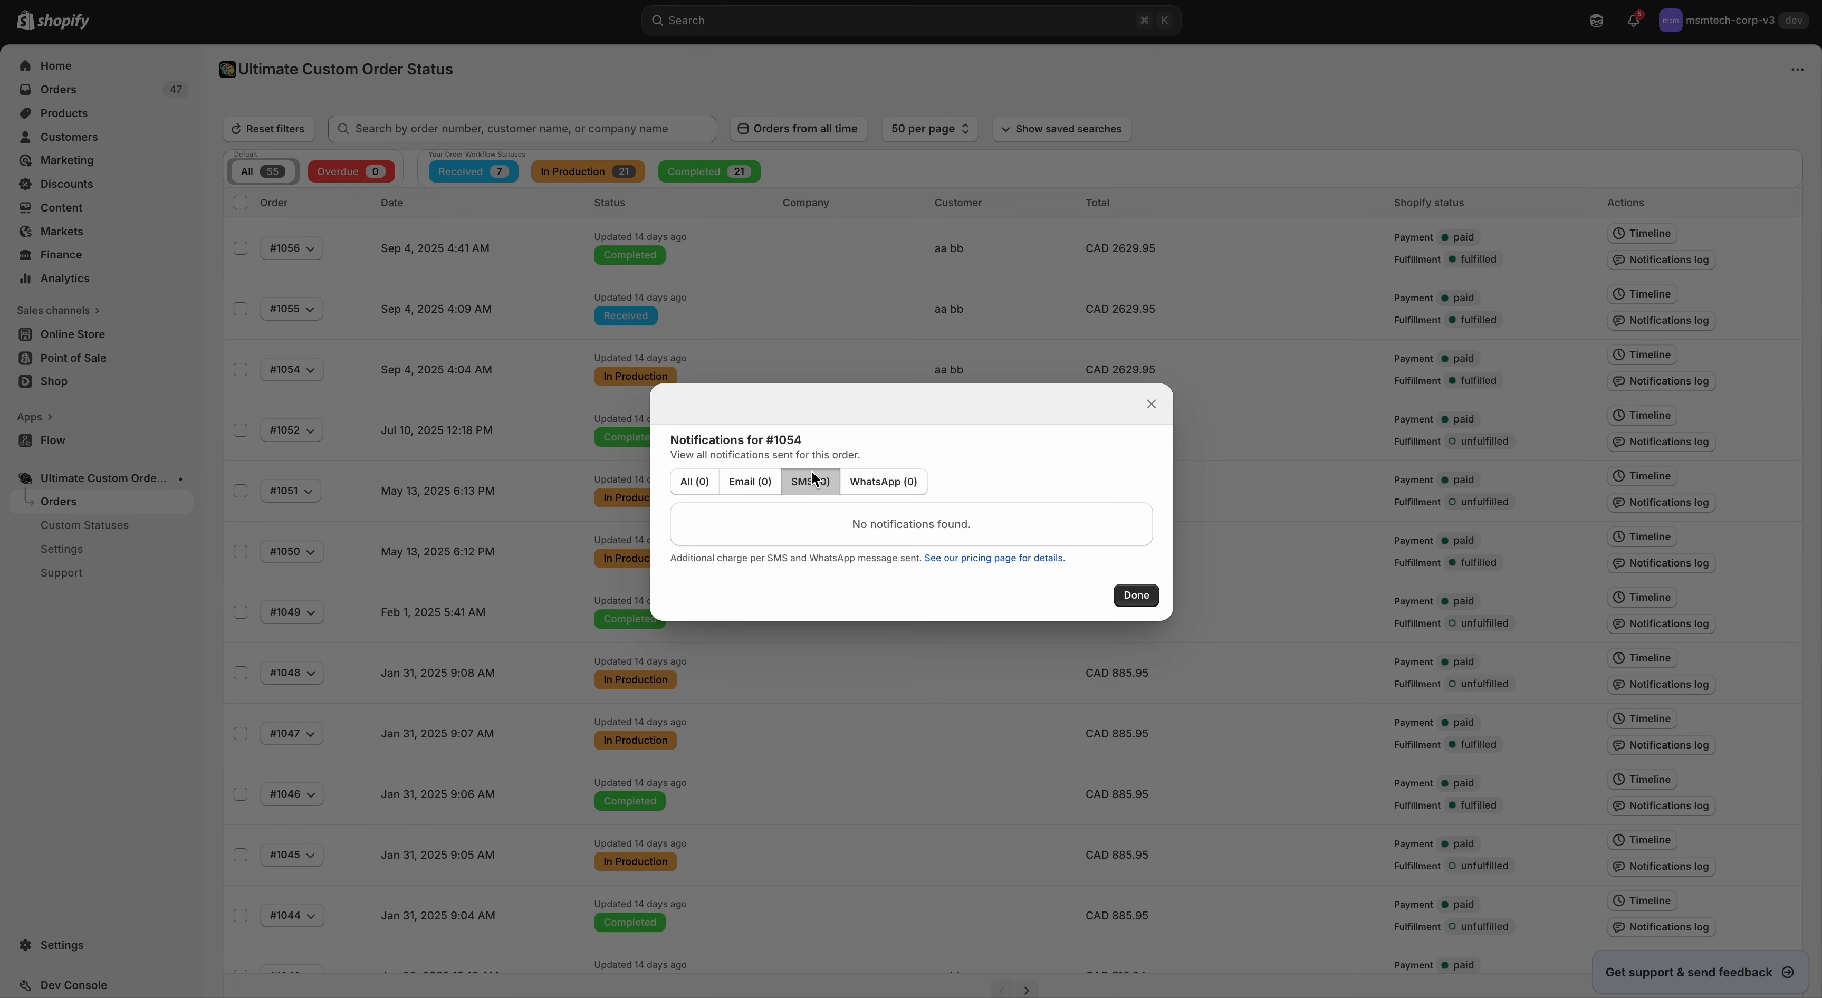
{"action": "left_click", "coordinate": [881, 481]}
{"action": "left_click", "coordinate": [695, 483]}
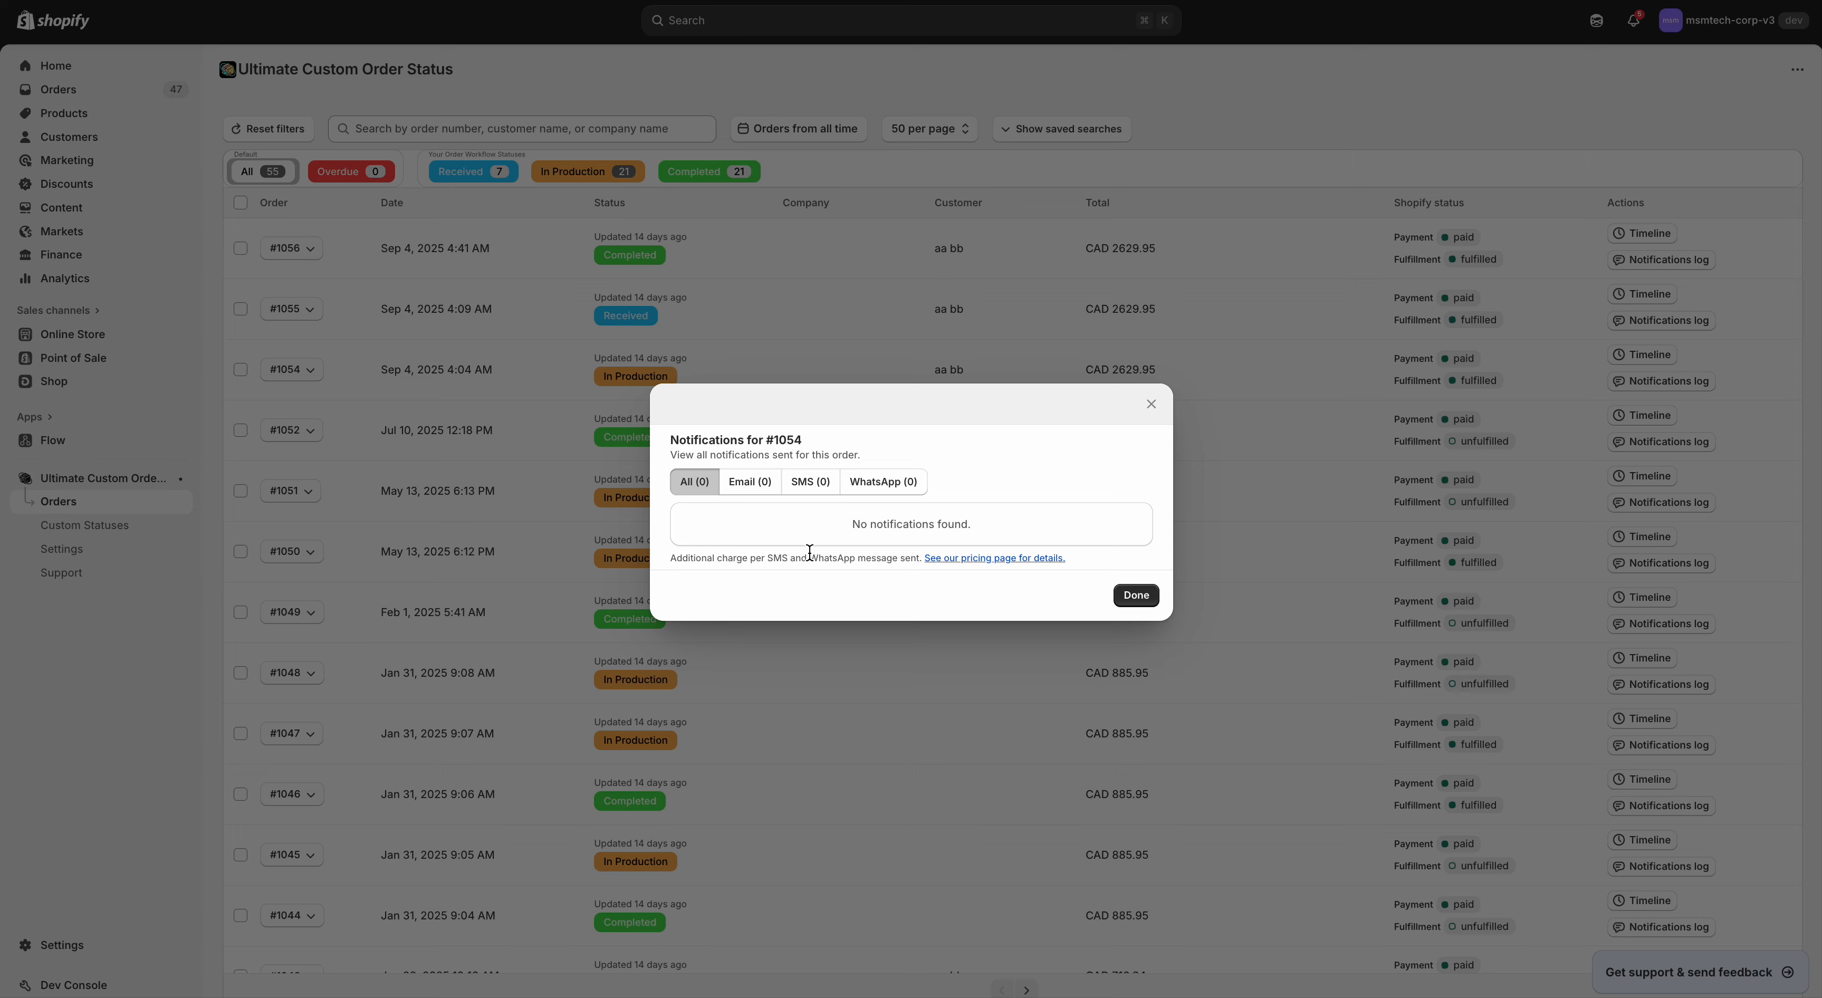
{"action": "left_click", "coordinate": [806, 480]}
{"action": "left_click", "coordinate": [751, 480]}
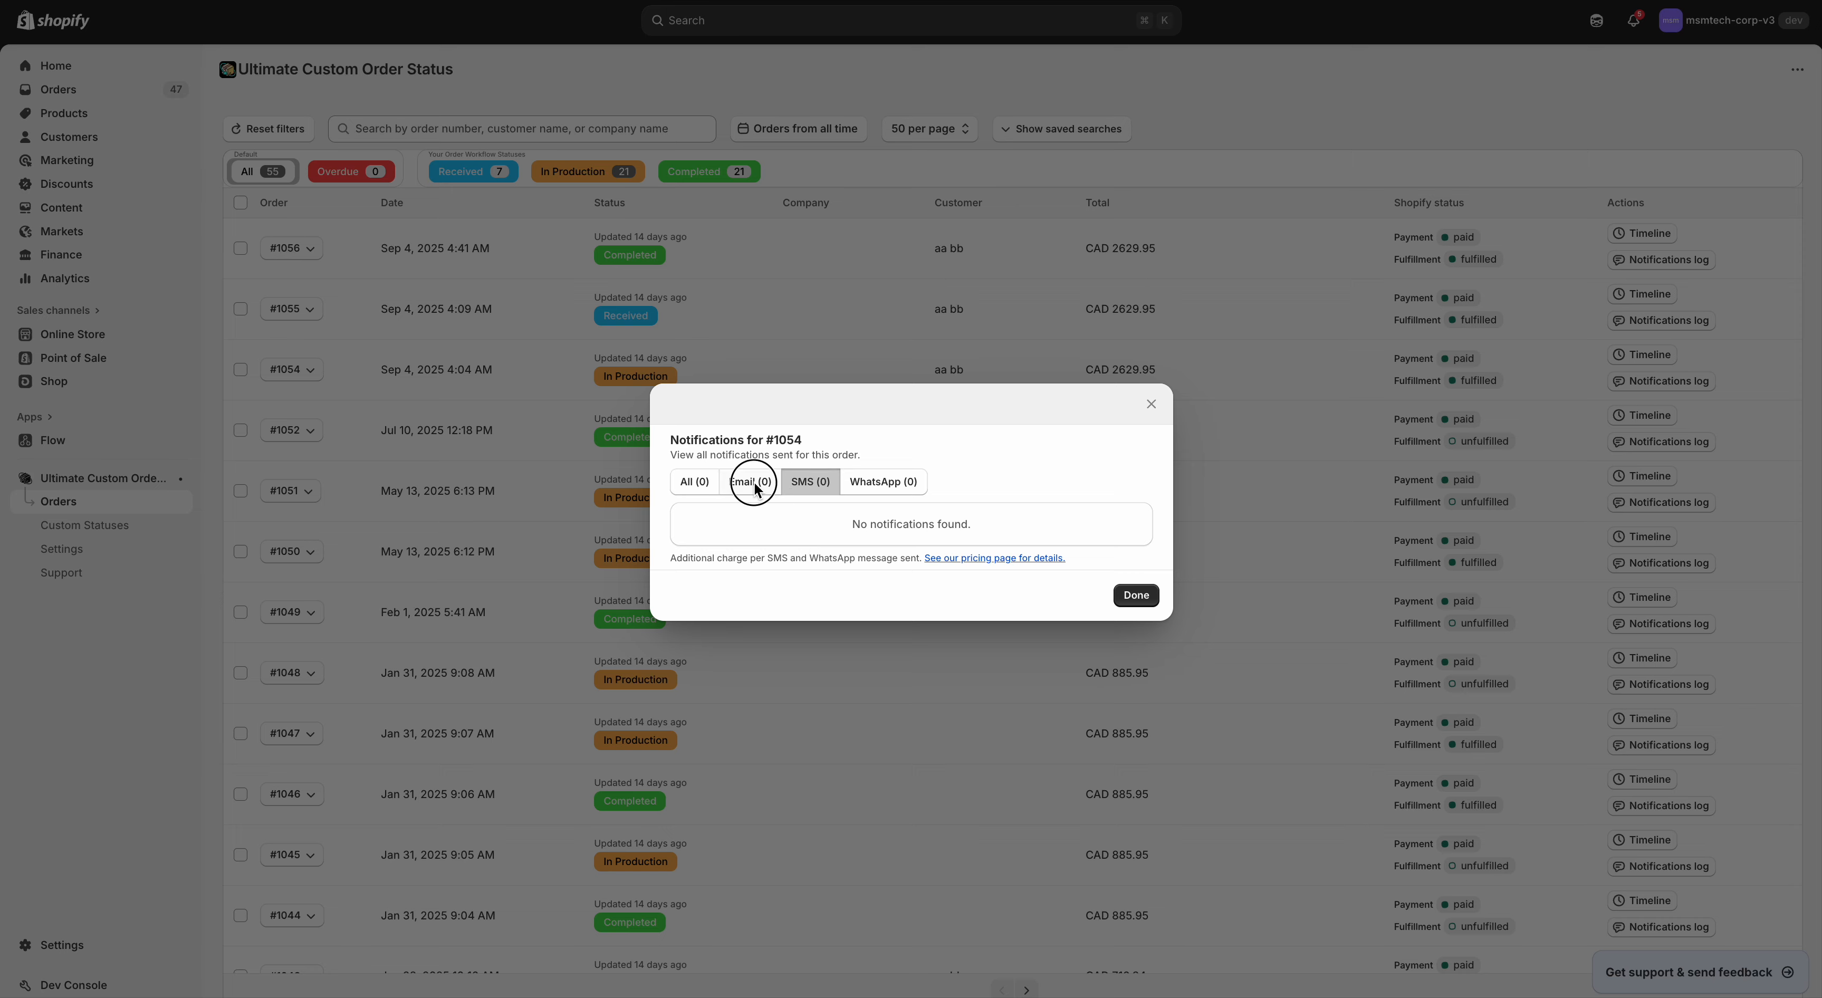
{"action": "left_click", "coordinate": [886, 479]}
{"action": "left_click", "coordinate": [691, 481]}
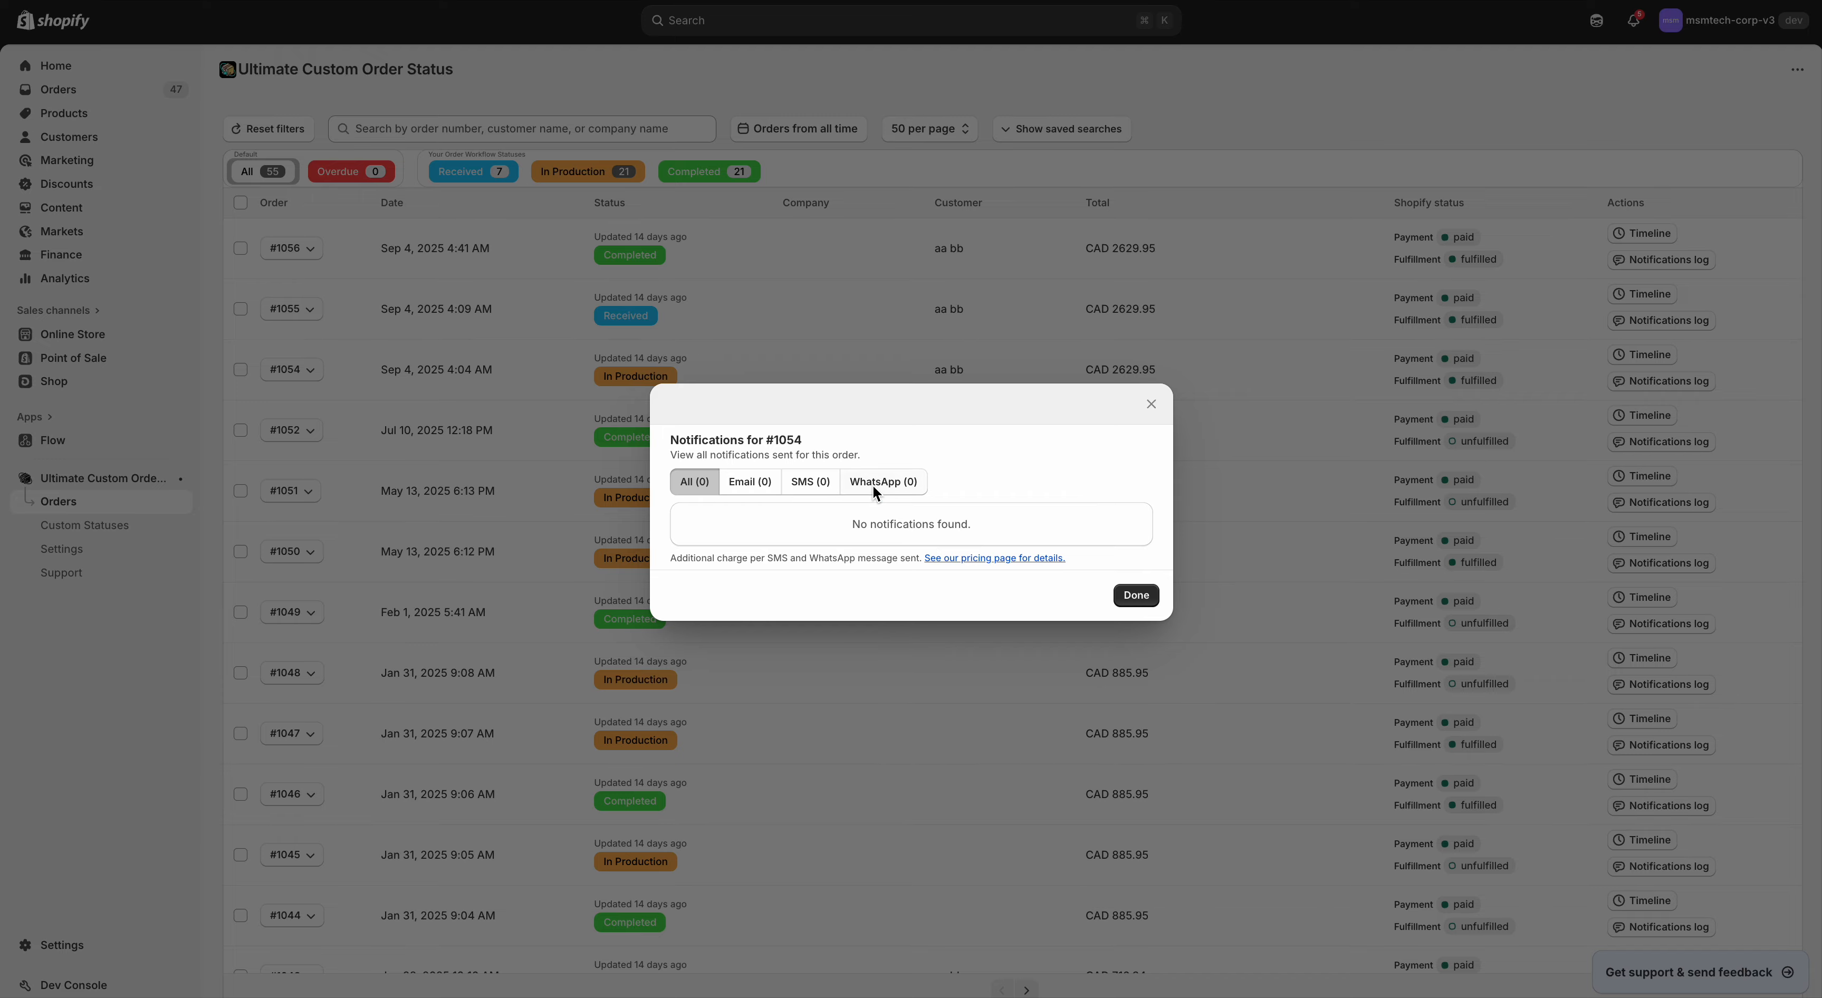
{"action": "left_click", "coordinate": [1130, 597]}
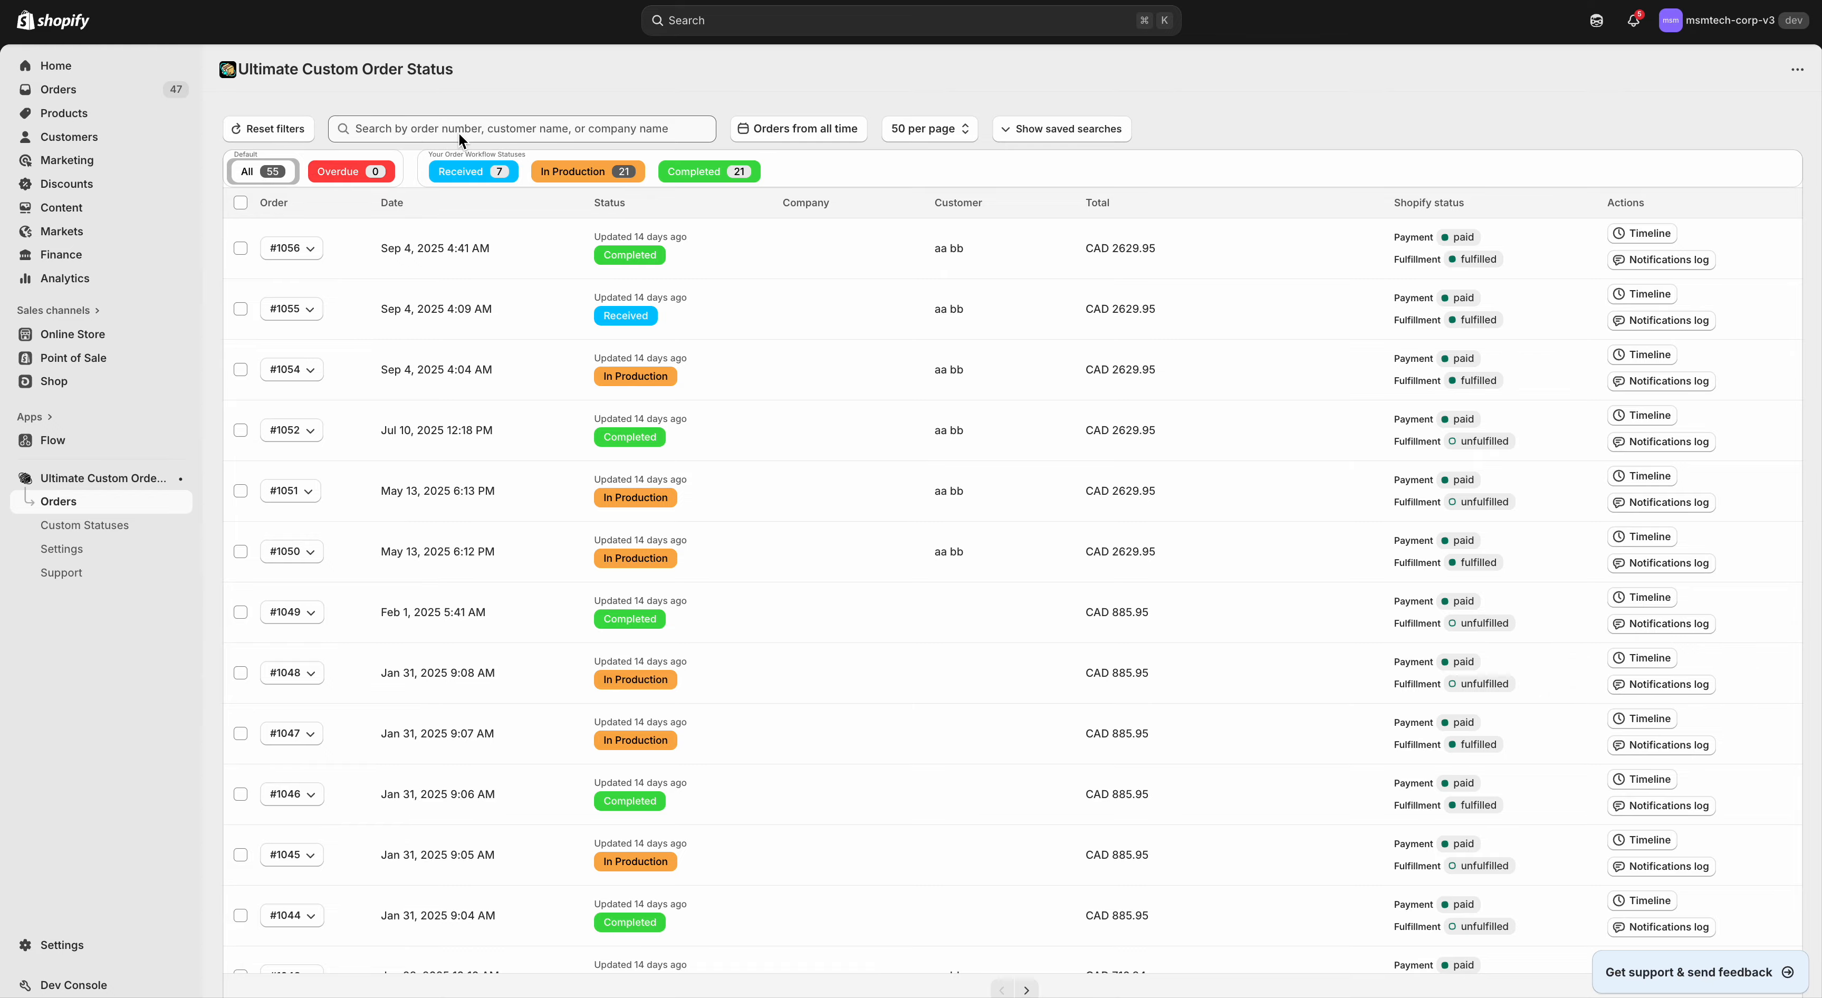
Step: Activate the order search and examine the order numbers, company names and customer names in the list as possible search terms
{"action": "left_click", "coordinate": [500, 123]}
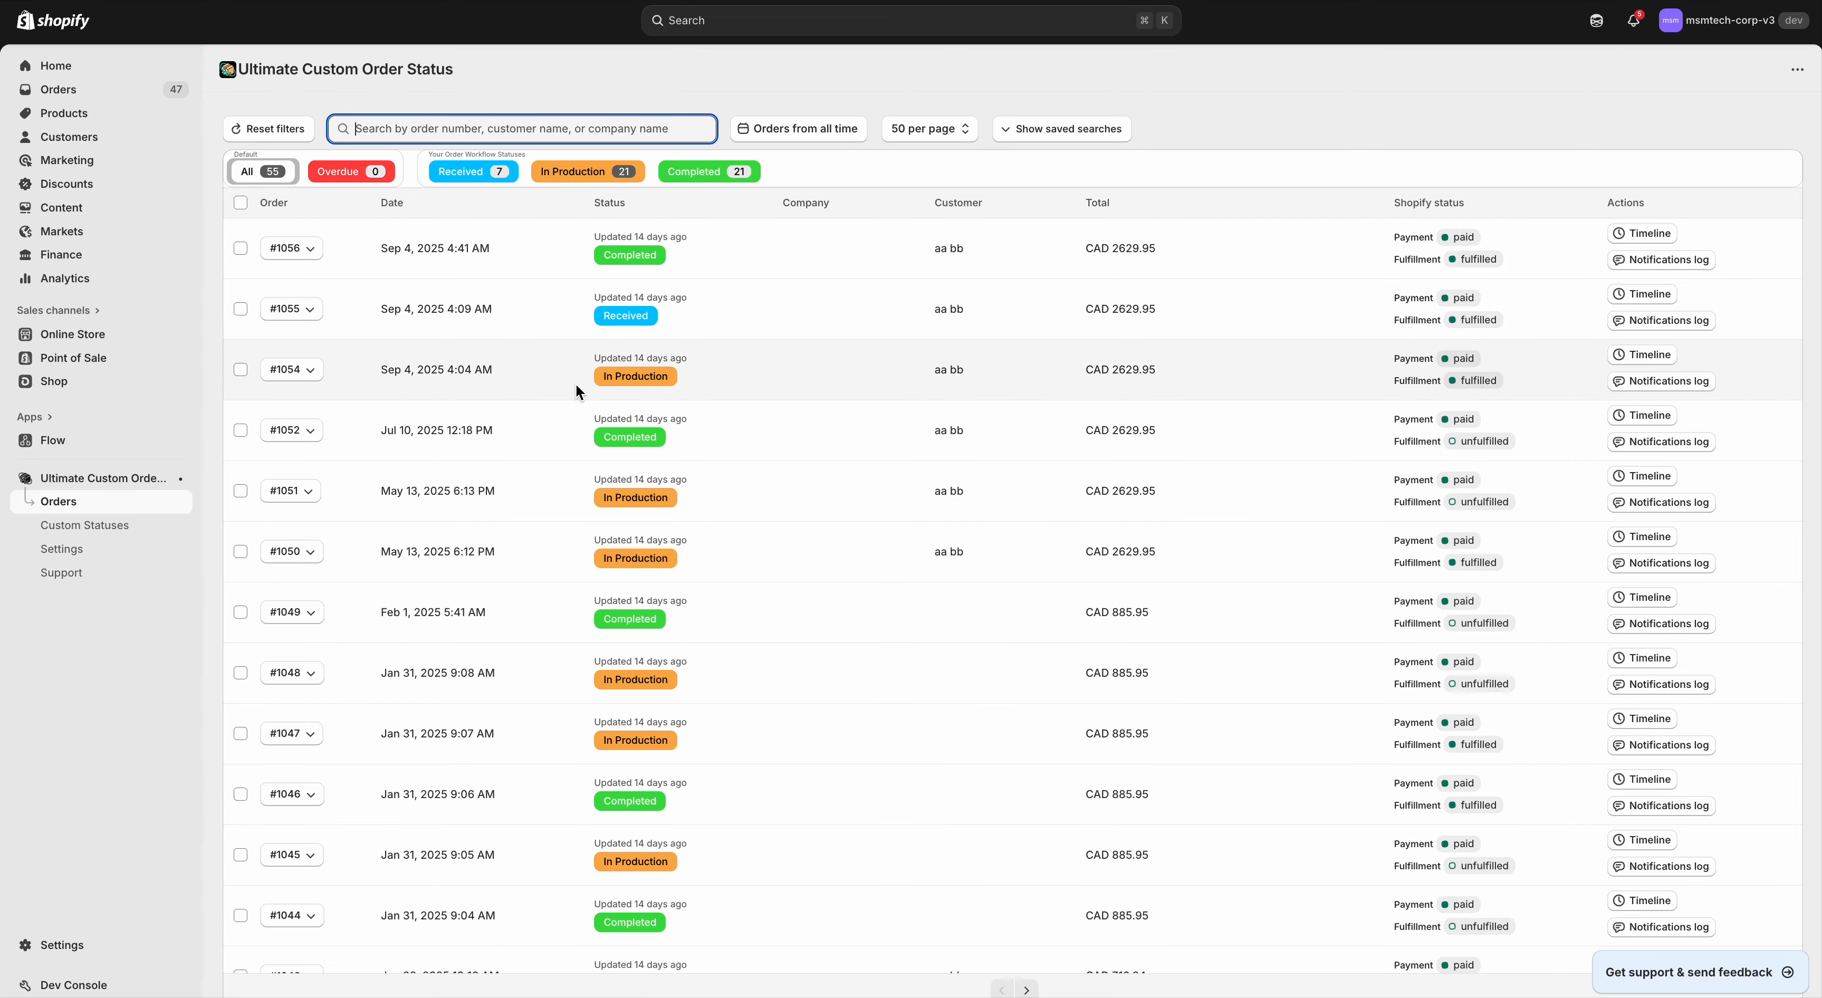
{"action": "scroll", "coordinate": [575, 382], "scroll_direction": "down", "scroll_amount": 5}
{"action": "scroll", "coordinate": [848, 516], "scroll_direction": "up", "scroll_amount": 5}
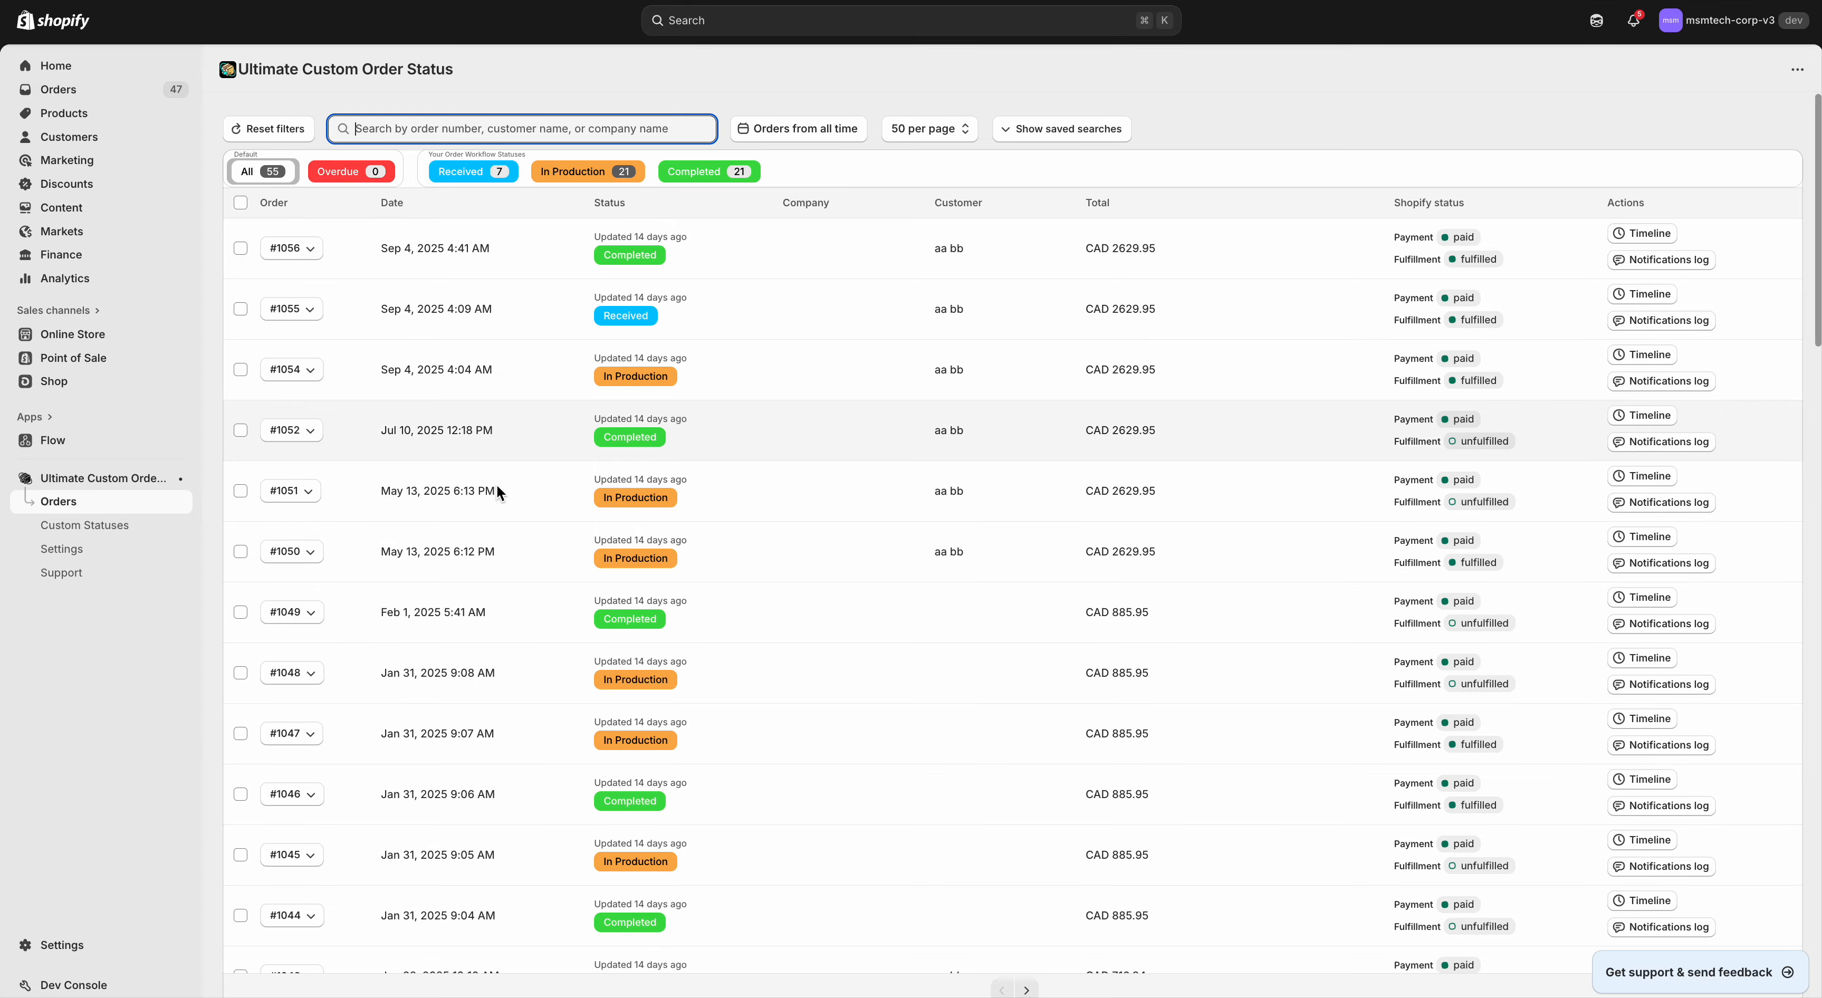
{"action": "scroll", "coordinate": [488, 555], "scroll_direction": "down", "scroll_amount": 5}
{"action": "scroll", "coordinate": [487, 551], "scroll_direction": "down", "scroll_amount": 3}
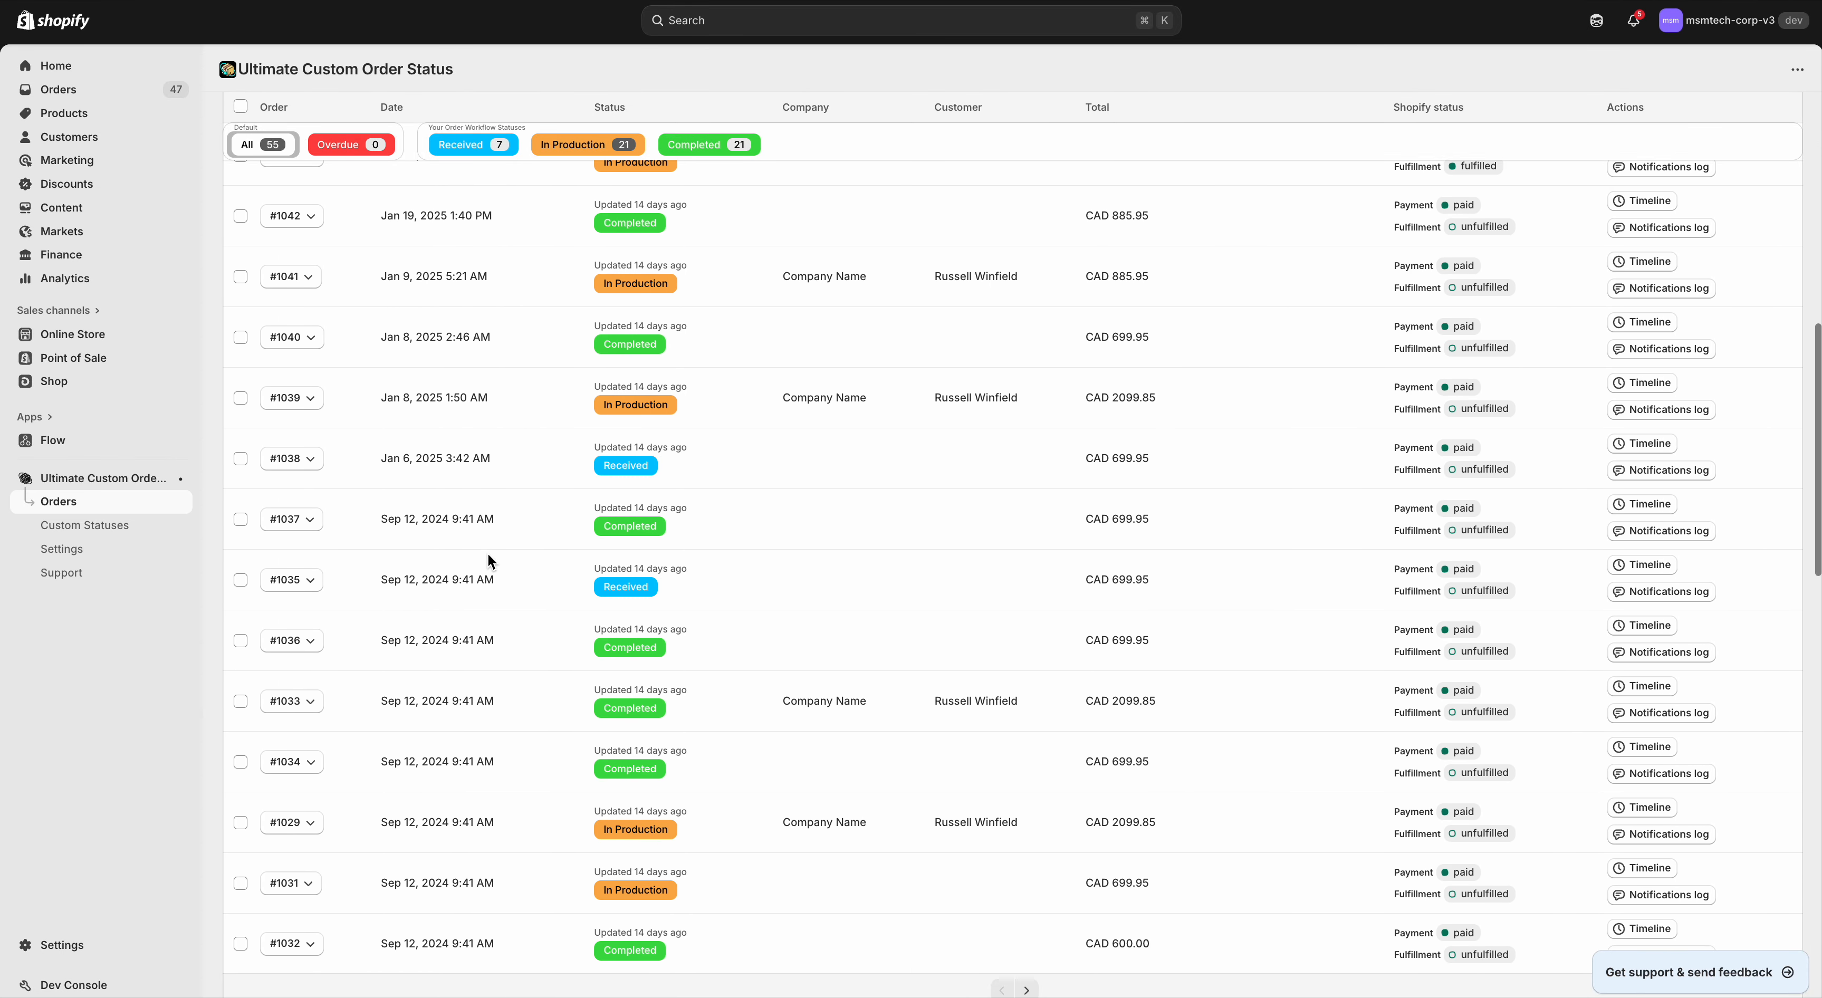
{"action": "scroll", "coordinate": [753, 487], "scroll_direction": "up", "scroll_amount": 4}
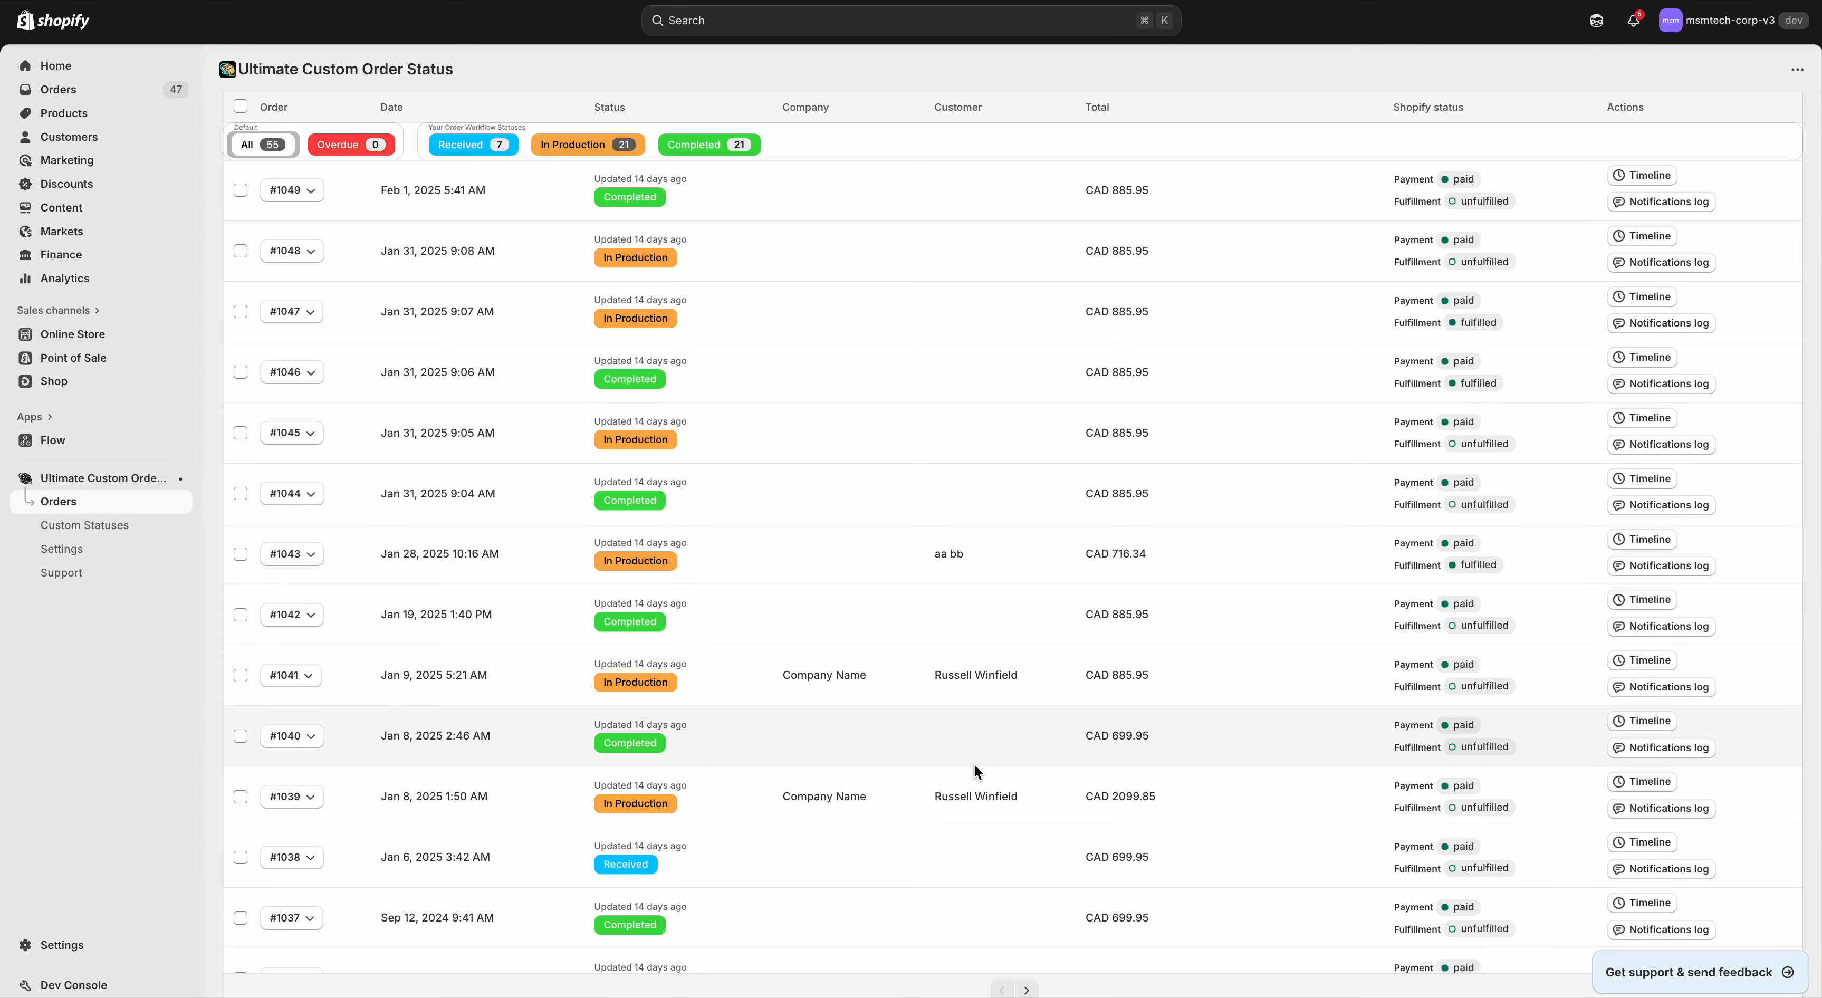
{"action": "scroll", "coordinate": [707, 459], "scroll_direction": "up", "scroll_amount": 5}
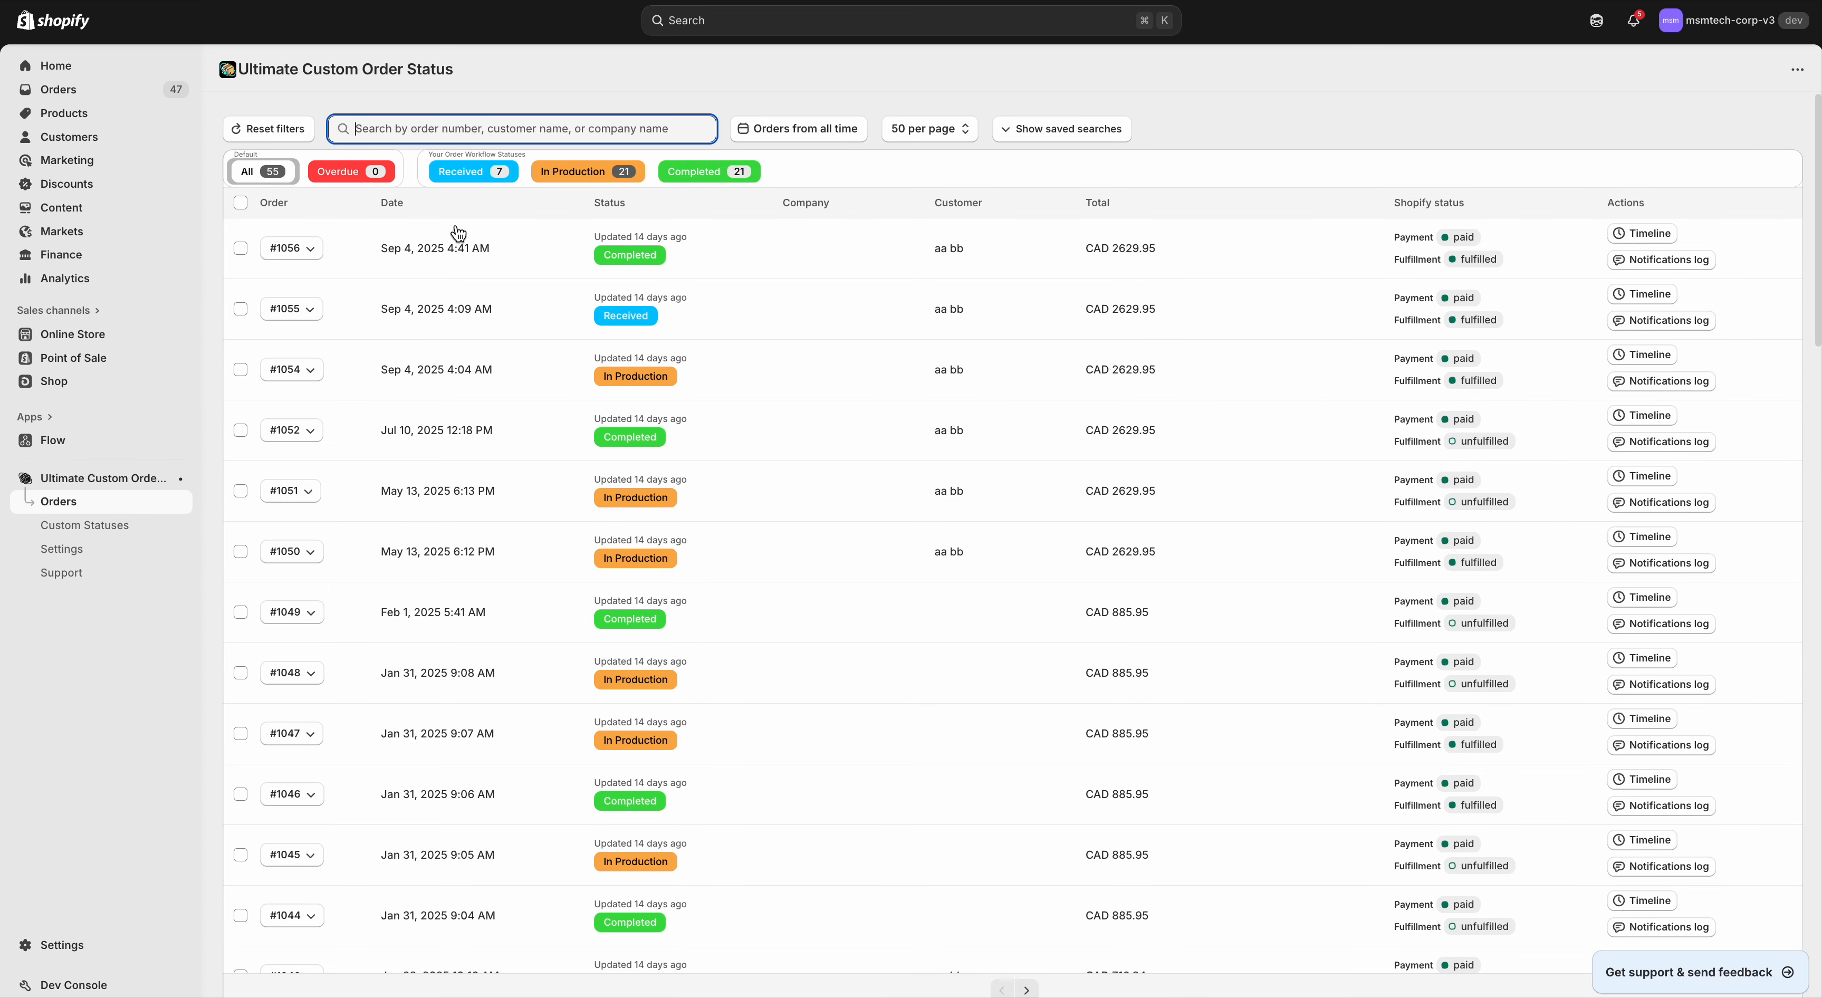
{"action": "left_click", "coordinate": [499, 86]}
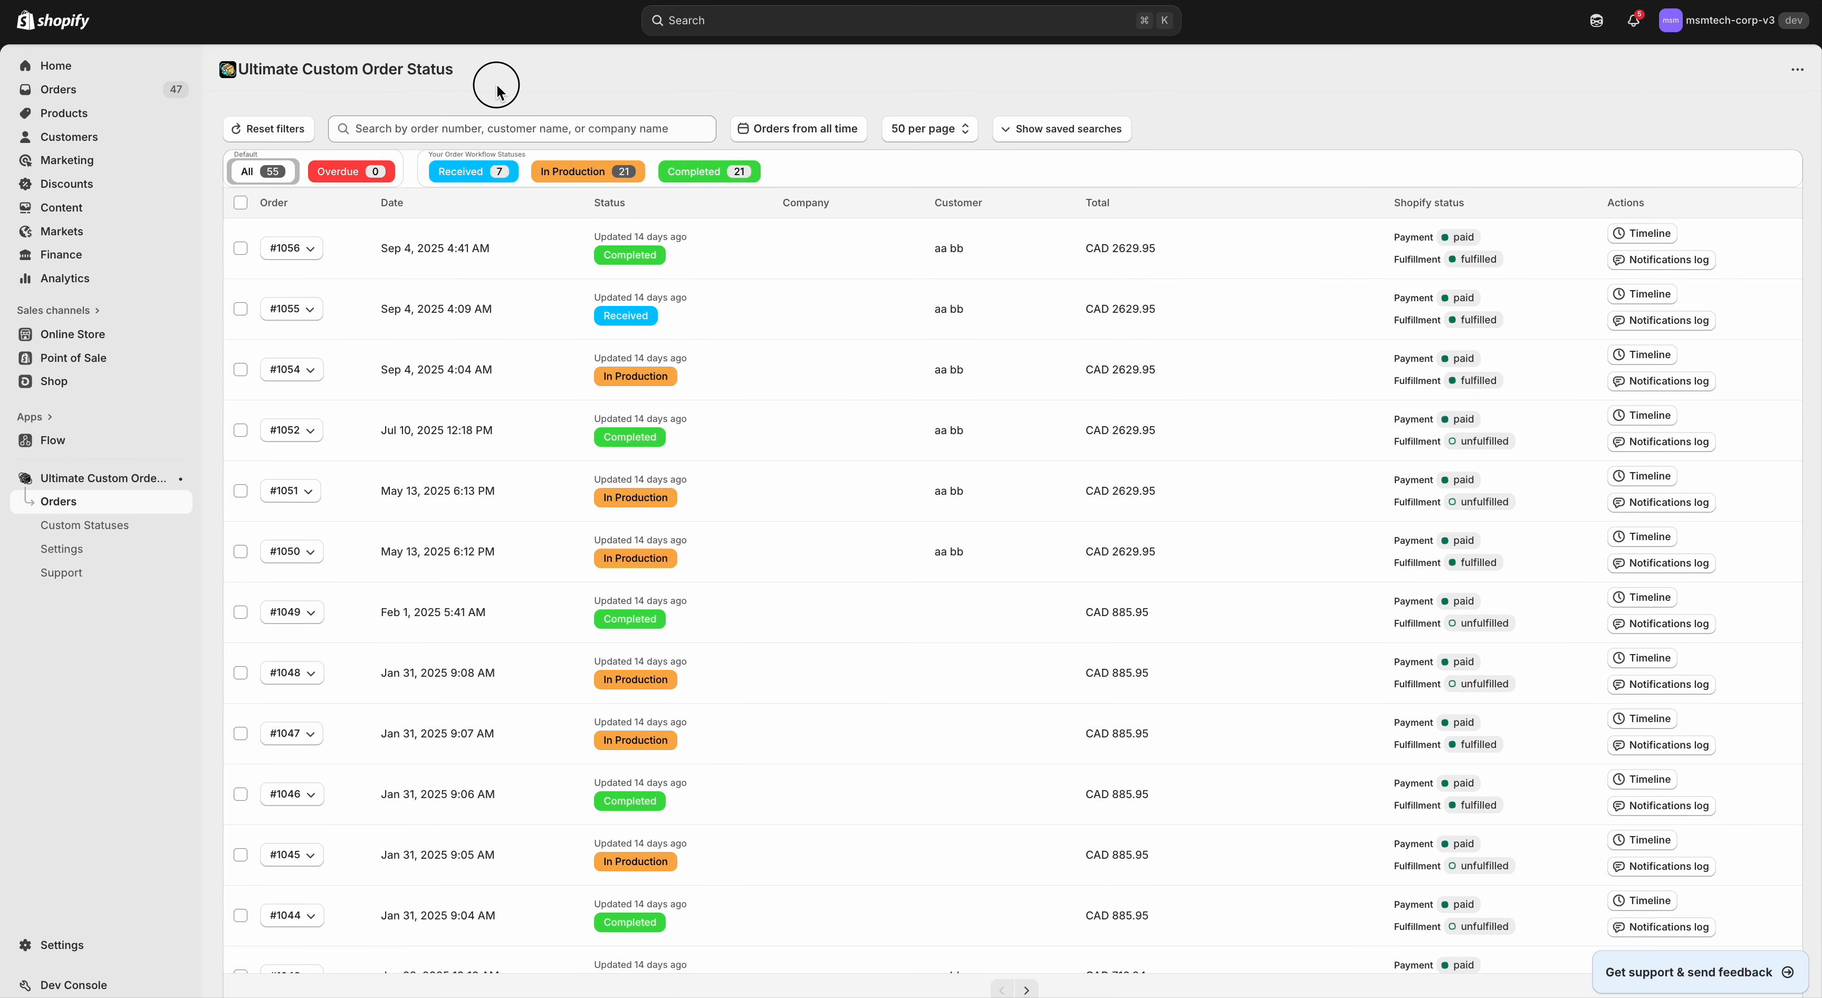
Step: Look over the date range presets and the orders-per-page options, checking the order list down to its end
{"action": "left_click", "coordinate": [787, 133]}
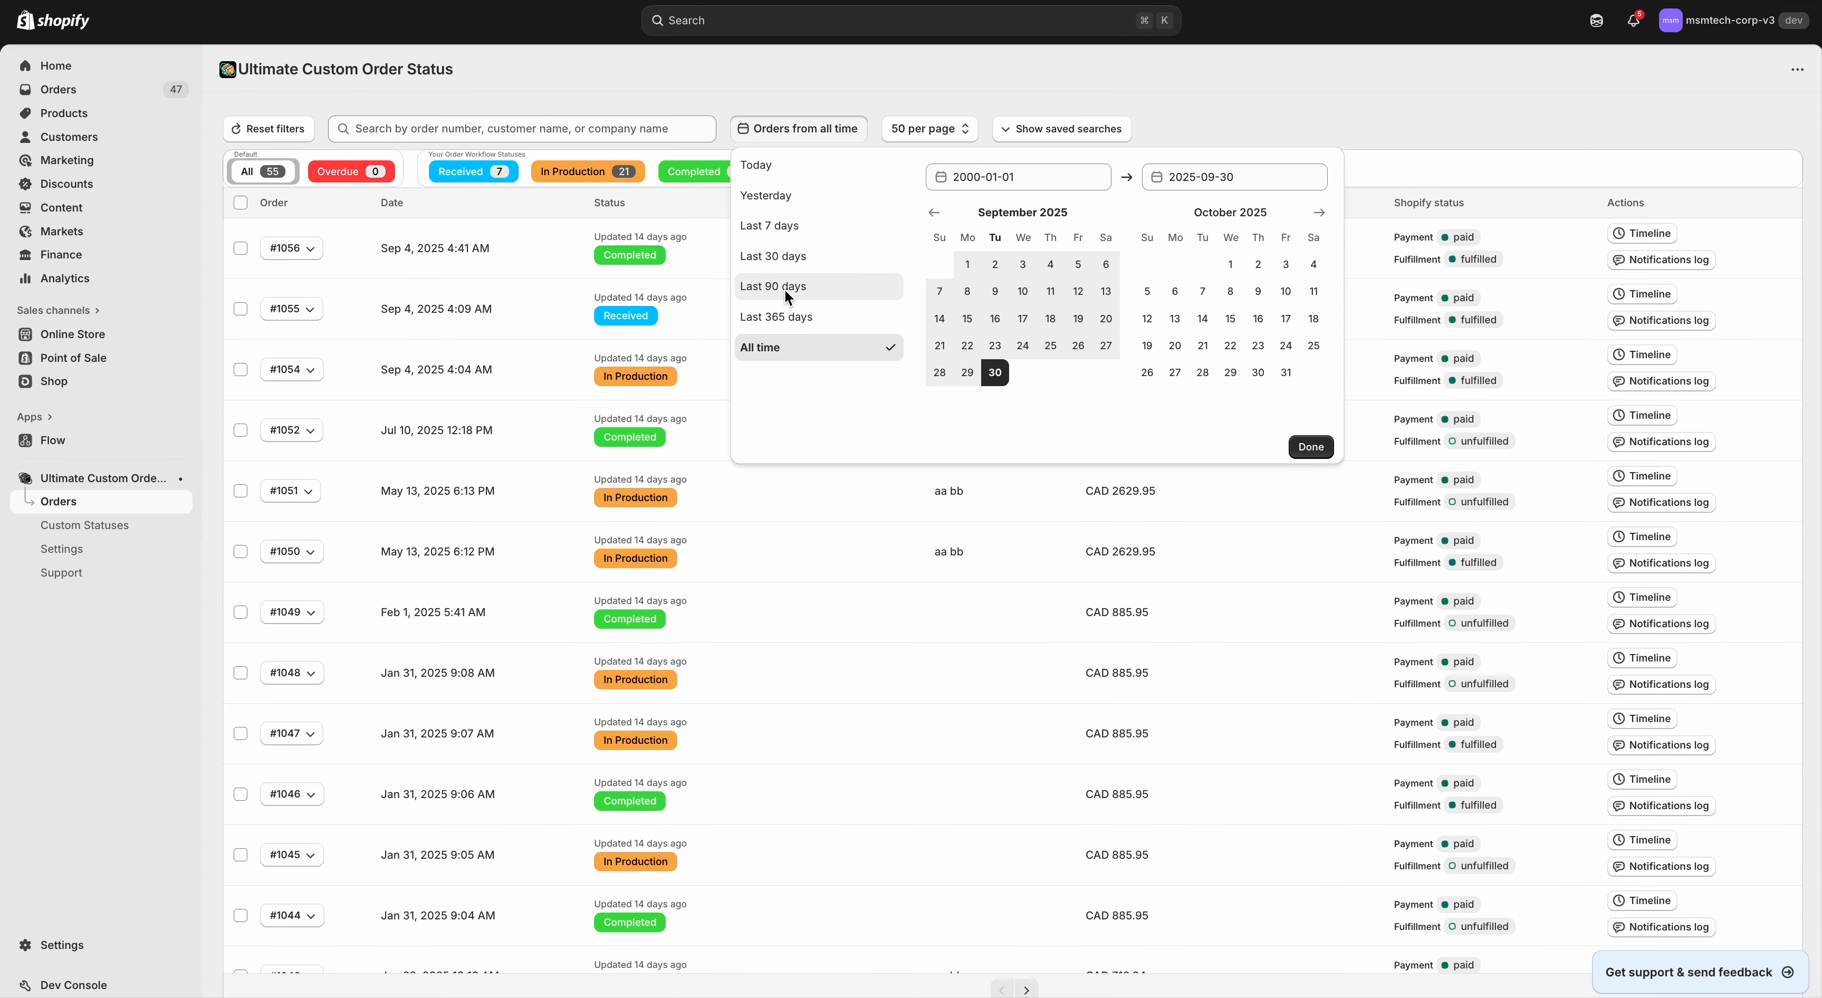
{"action": "left_click", "coordinate": [918, 116]}
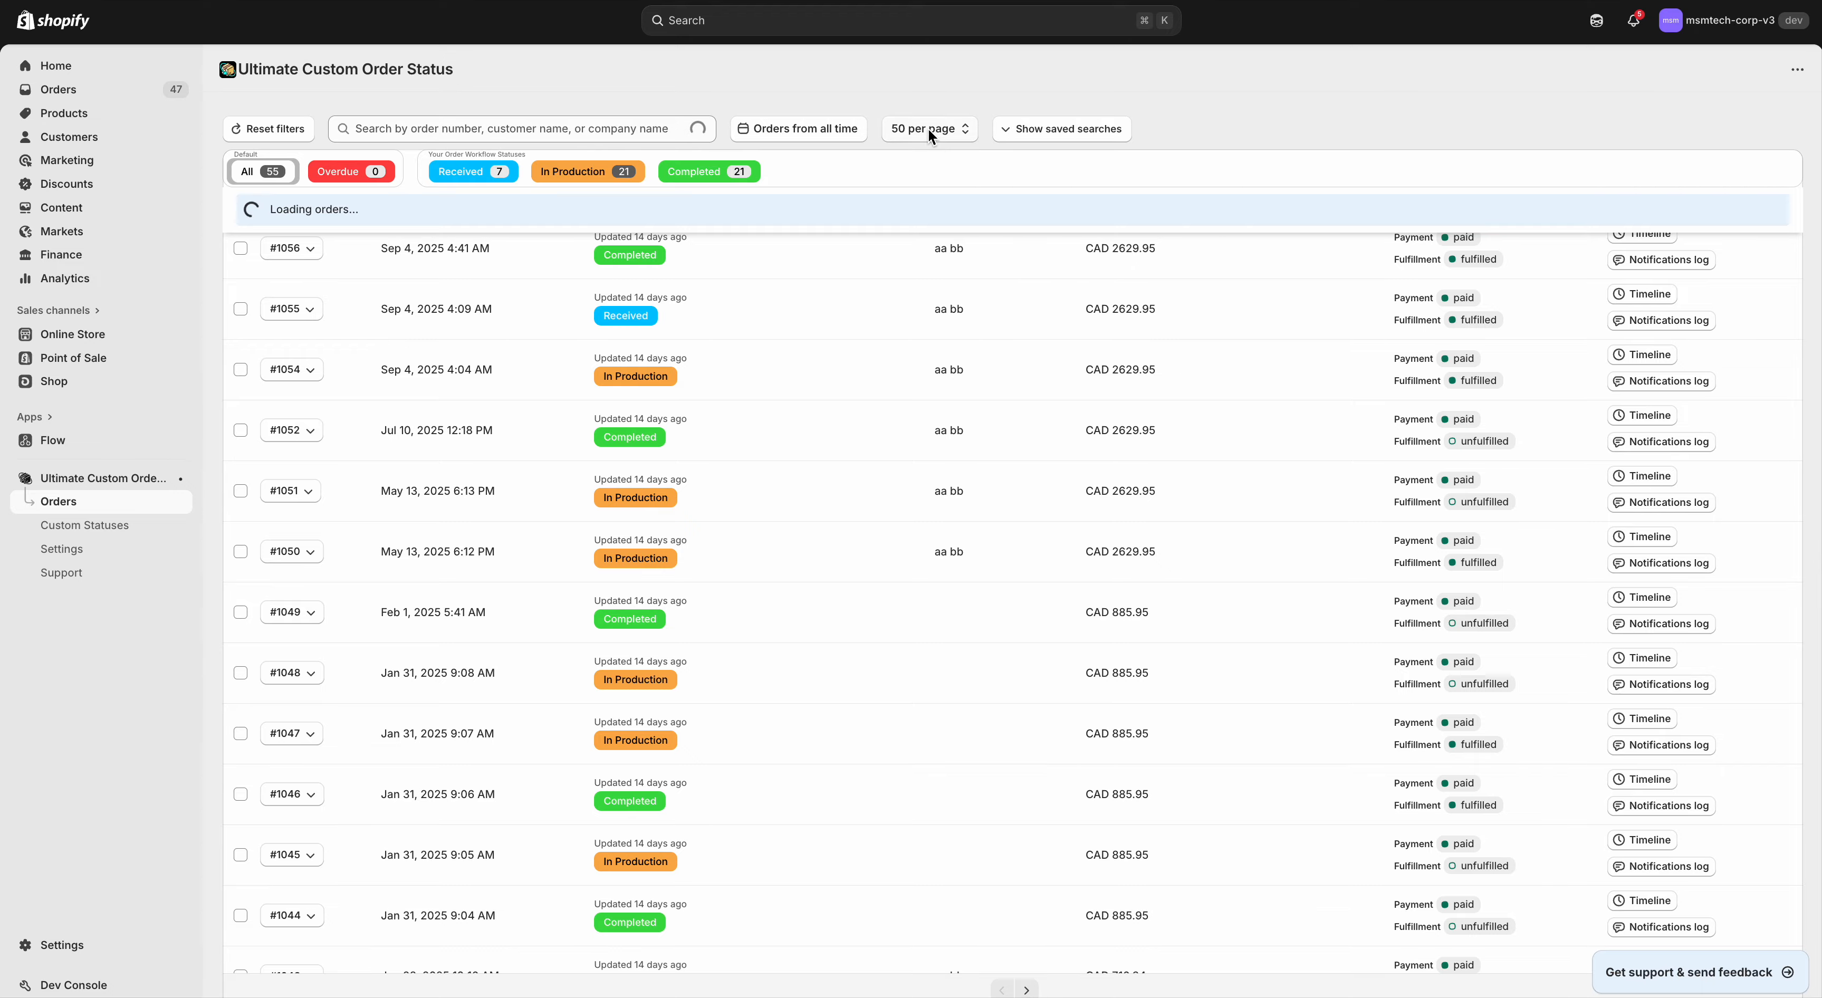
{"action": "left_click", "coordinate": [928, 131]}
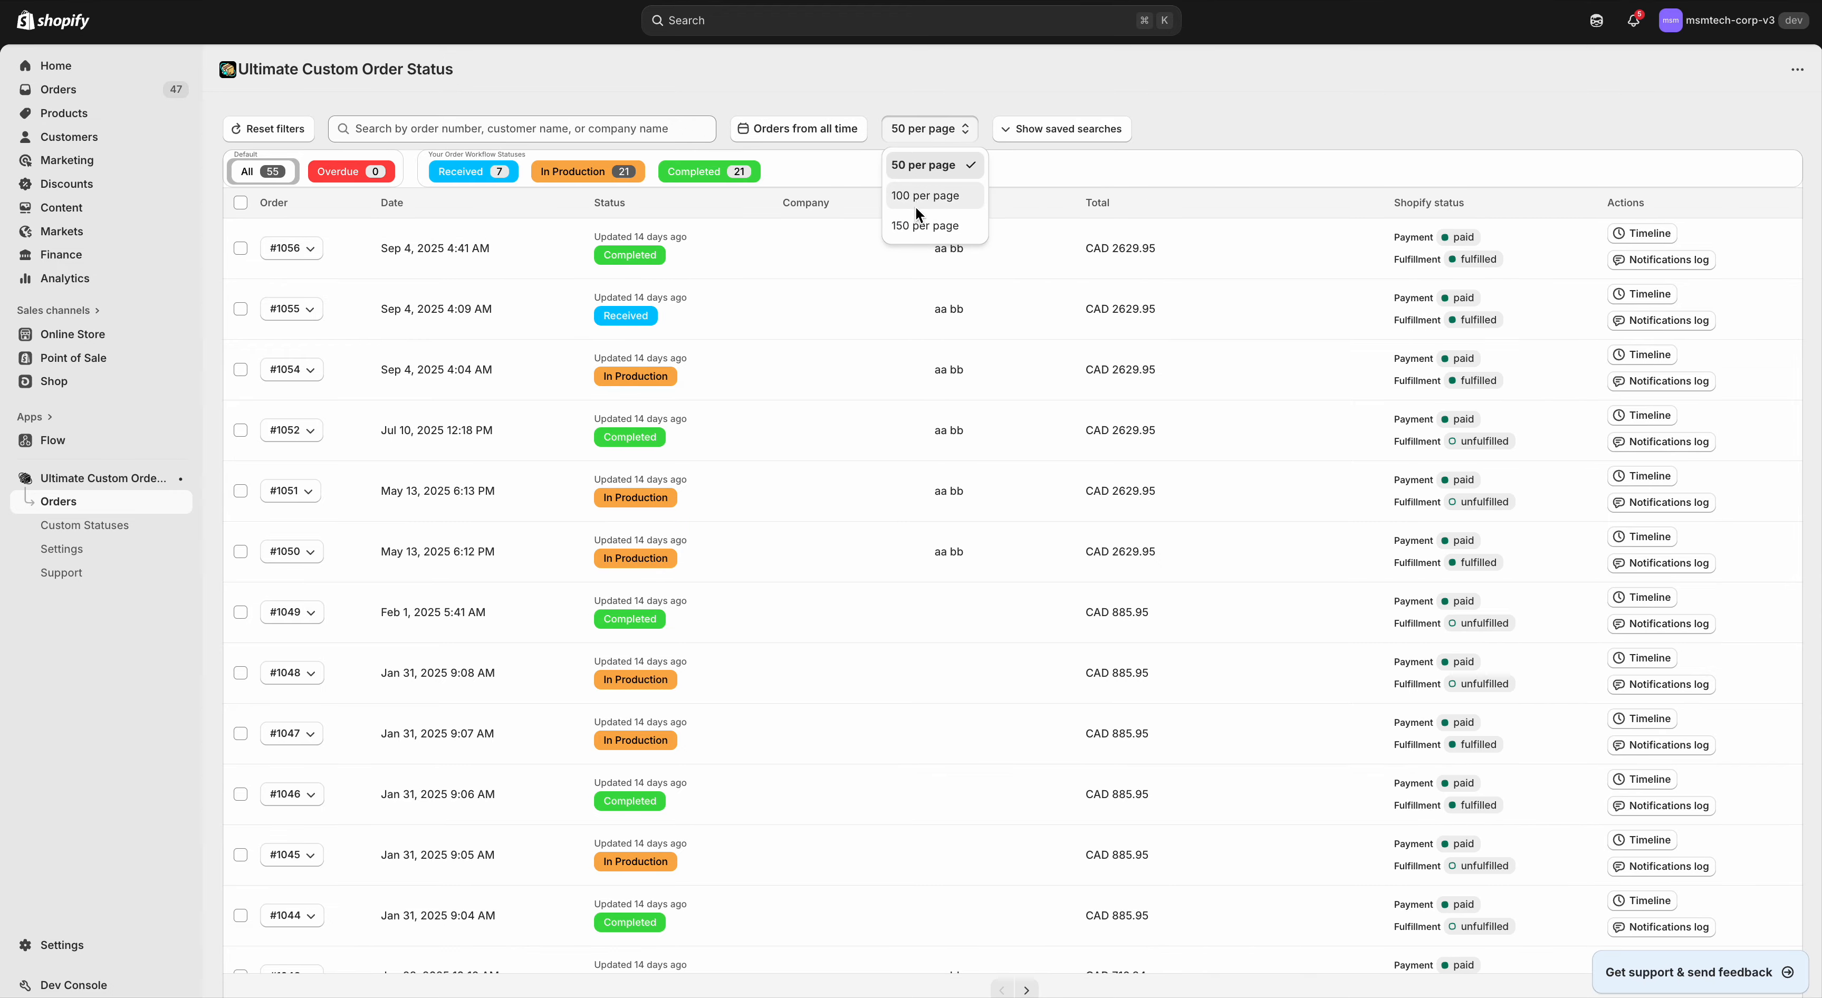
{"action": "scroll", "coordinate": [887, 302], "scroll_direction": "down", "scroll_amount": 7}
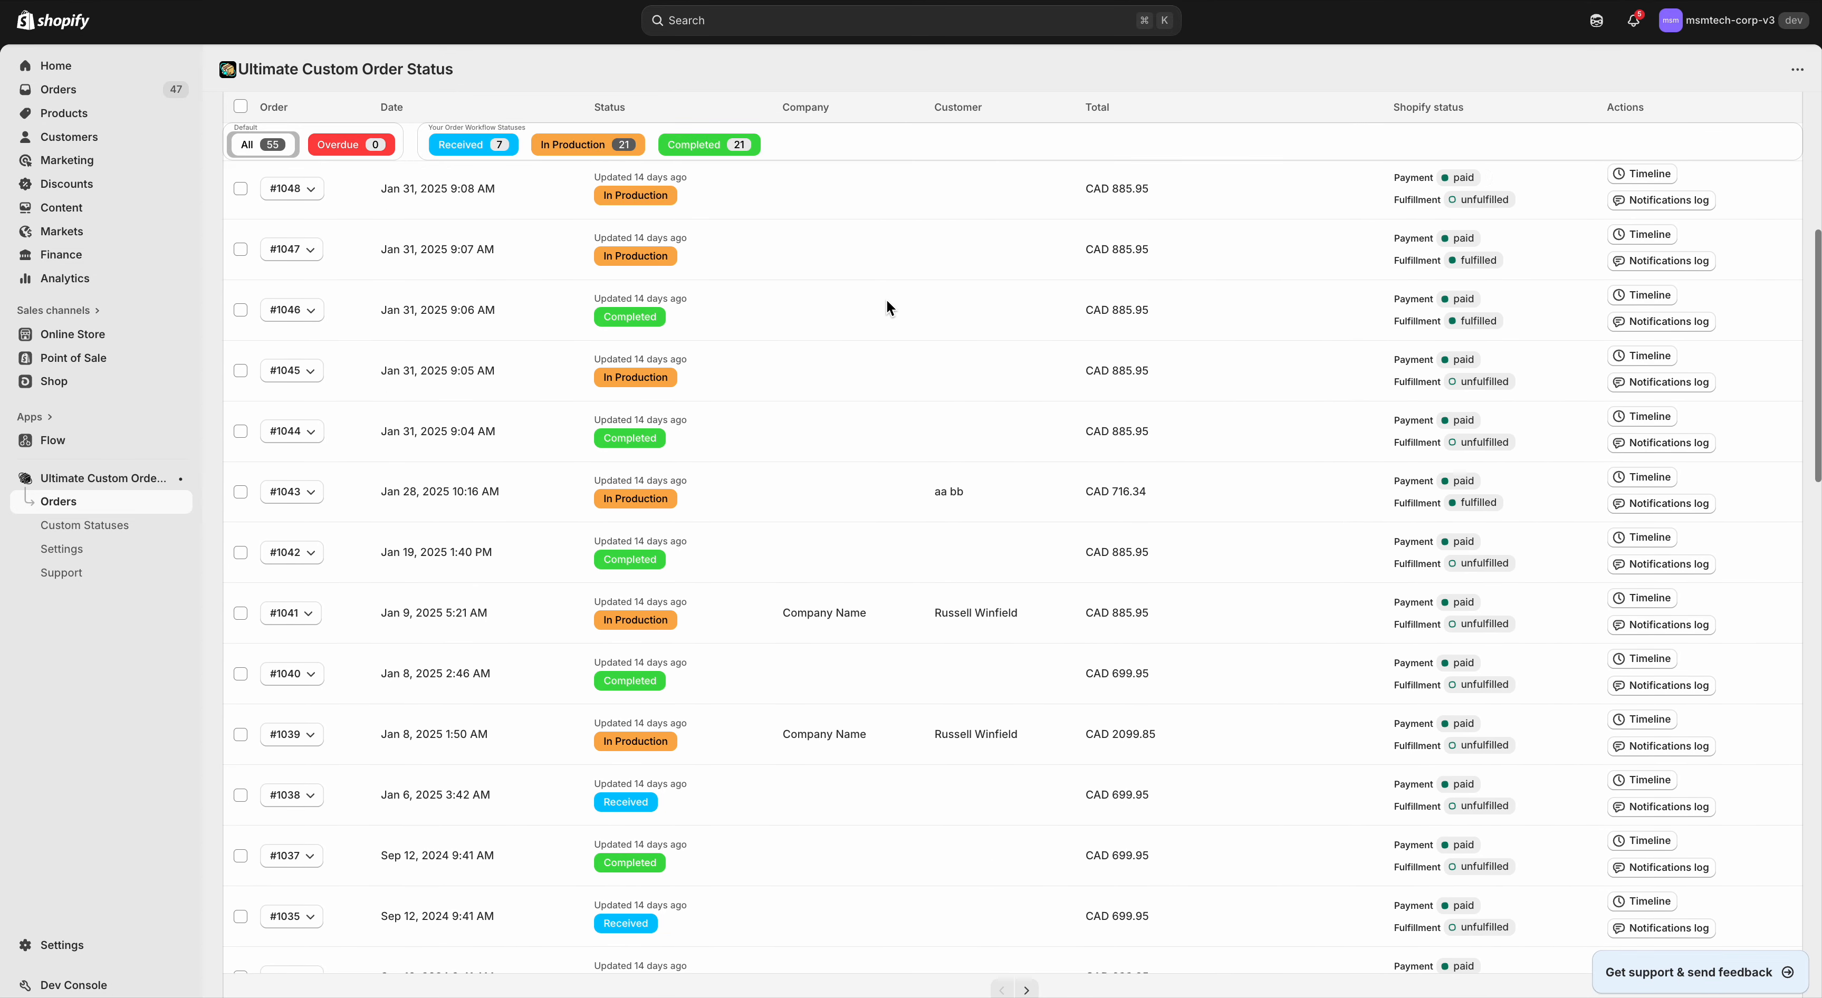
{"action": "scroll", "coordinate": [887, 301], "scroll_direction": "up", "scroll_amount": 7}
{"action": "left_click", "coordinate": [900, 134]}
{"action": "scroll", "coordinate": [816, 362], "scroll_direction": "down", "scroll_amount": 20}
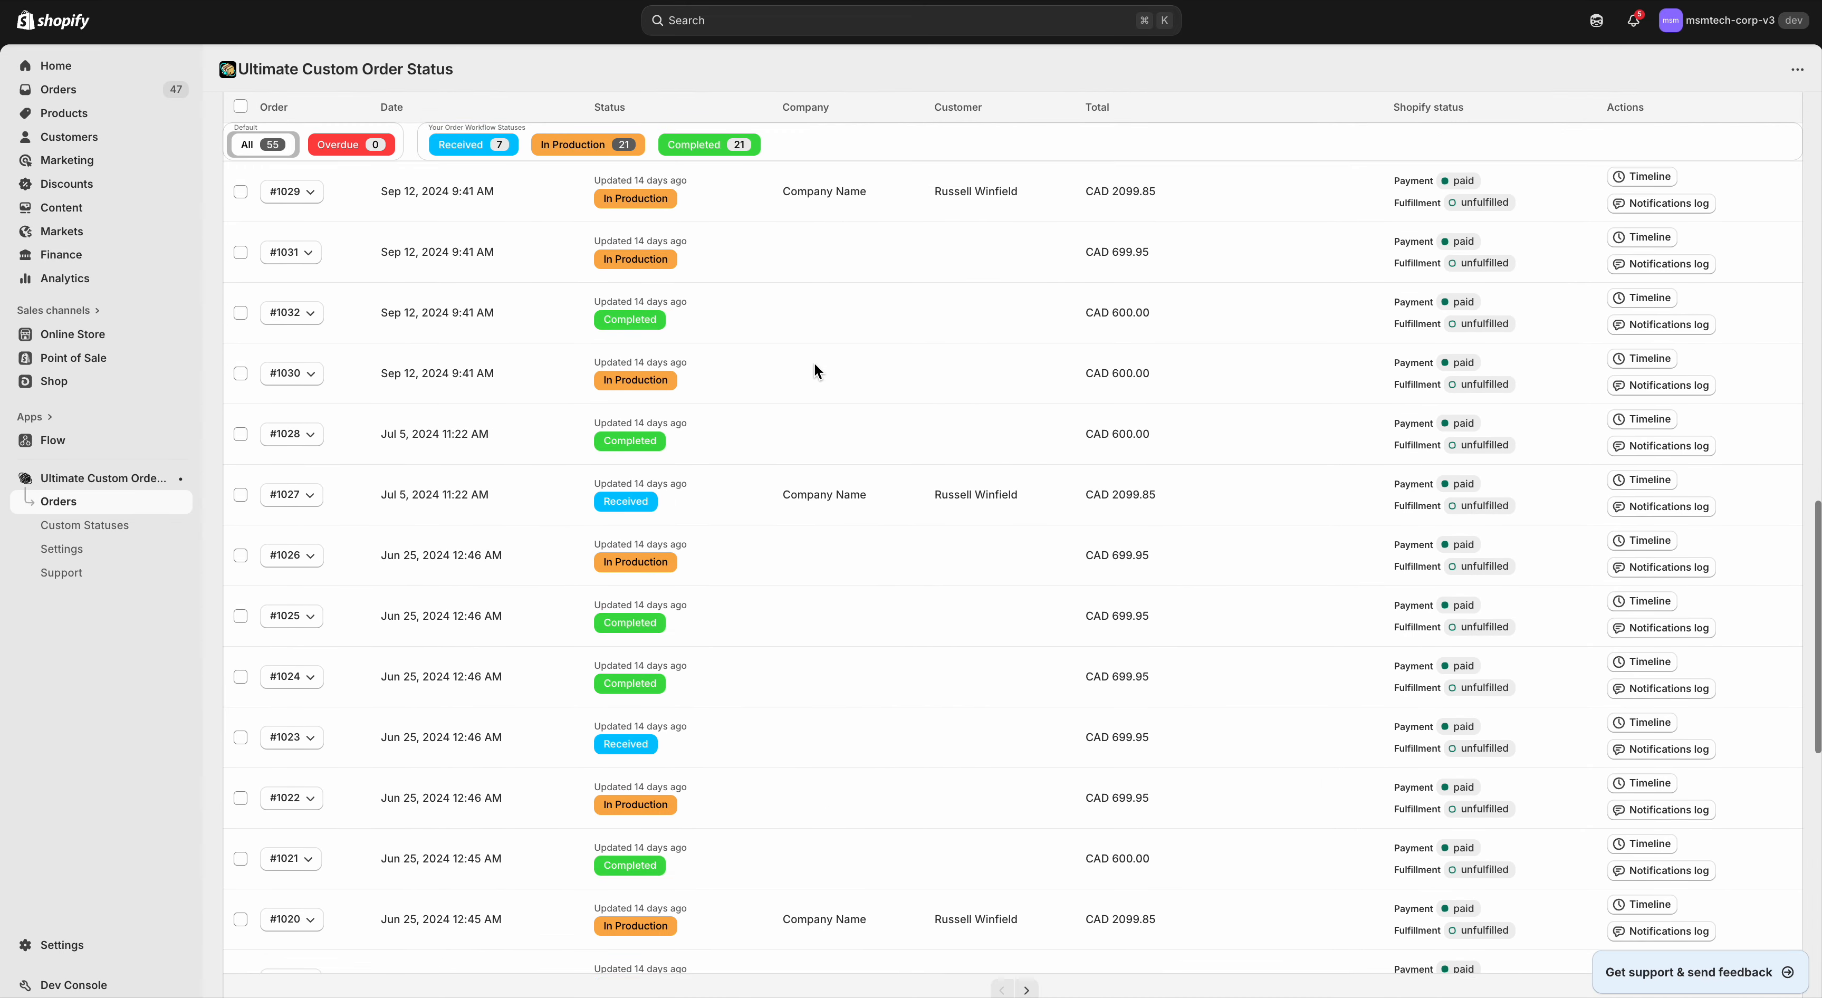
{"action": "scroll", "coordinate": [813, 361], "scroll_direction": "up", "scroll_amount": 20}
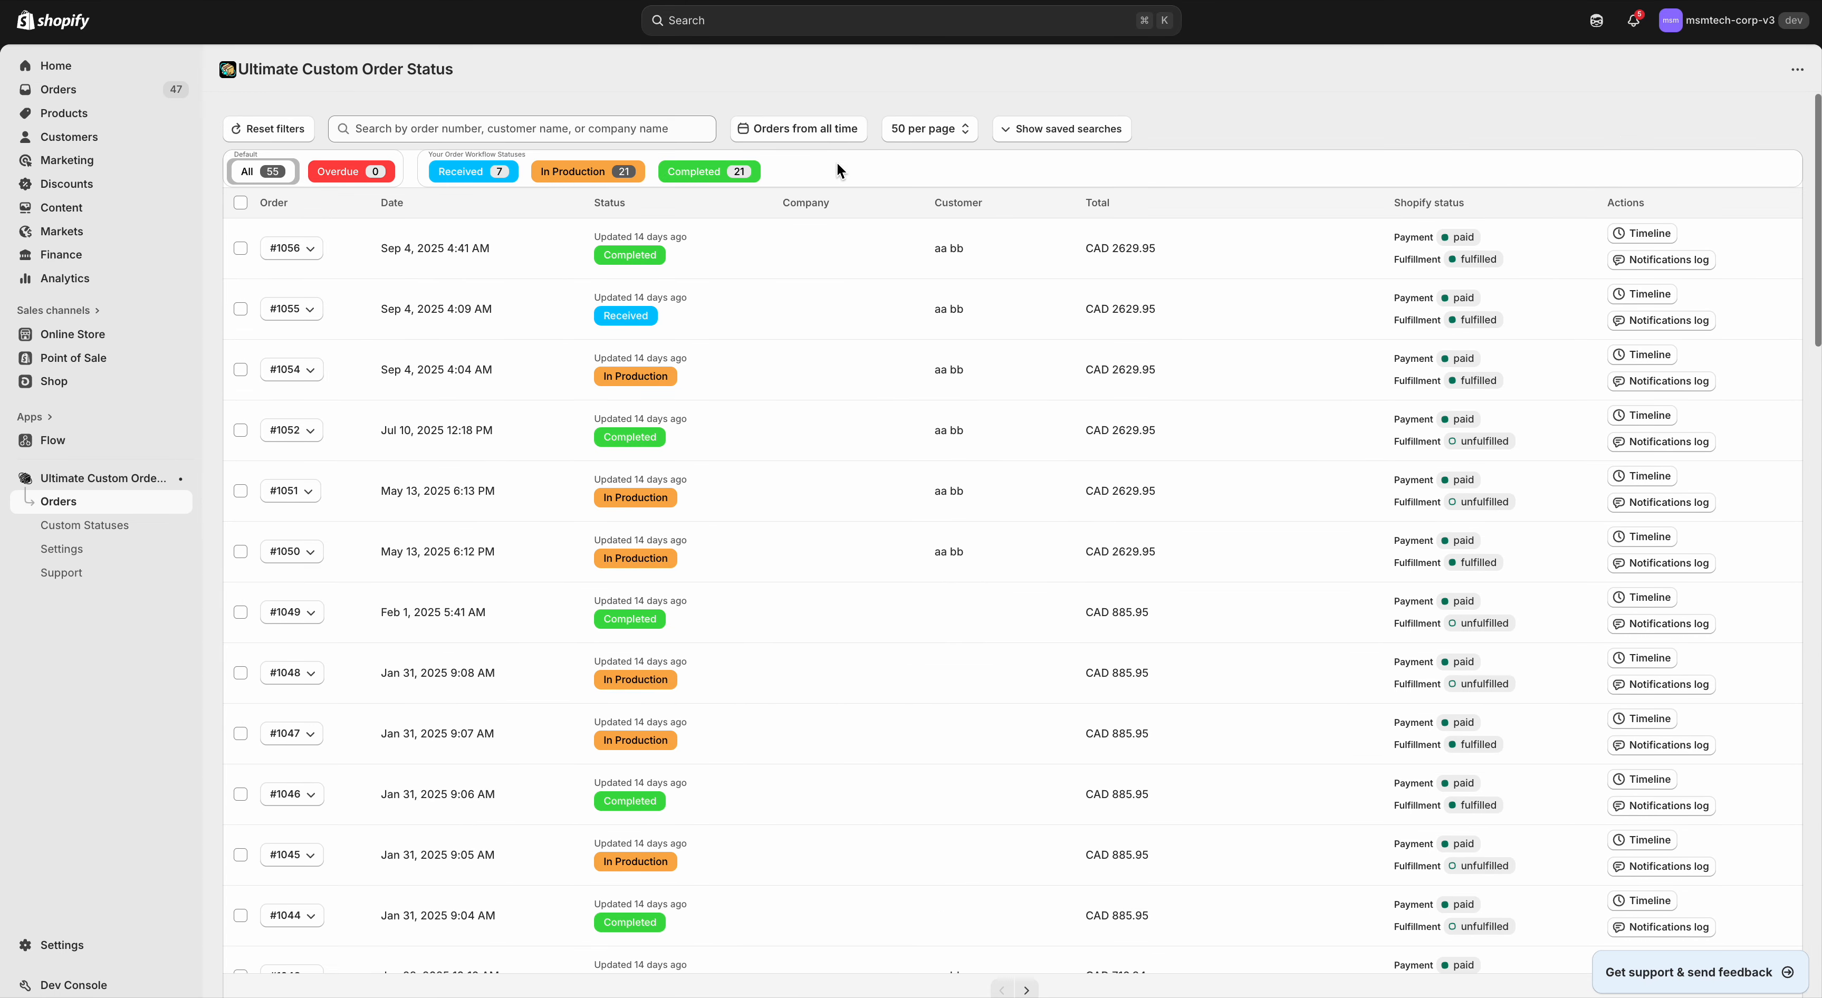
{"action": "left_click", "coordinate": [903, 128]}
{"action": "left_click", "coordinate": [1165, 106]}
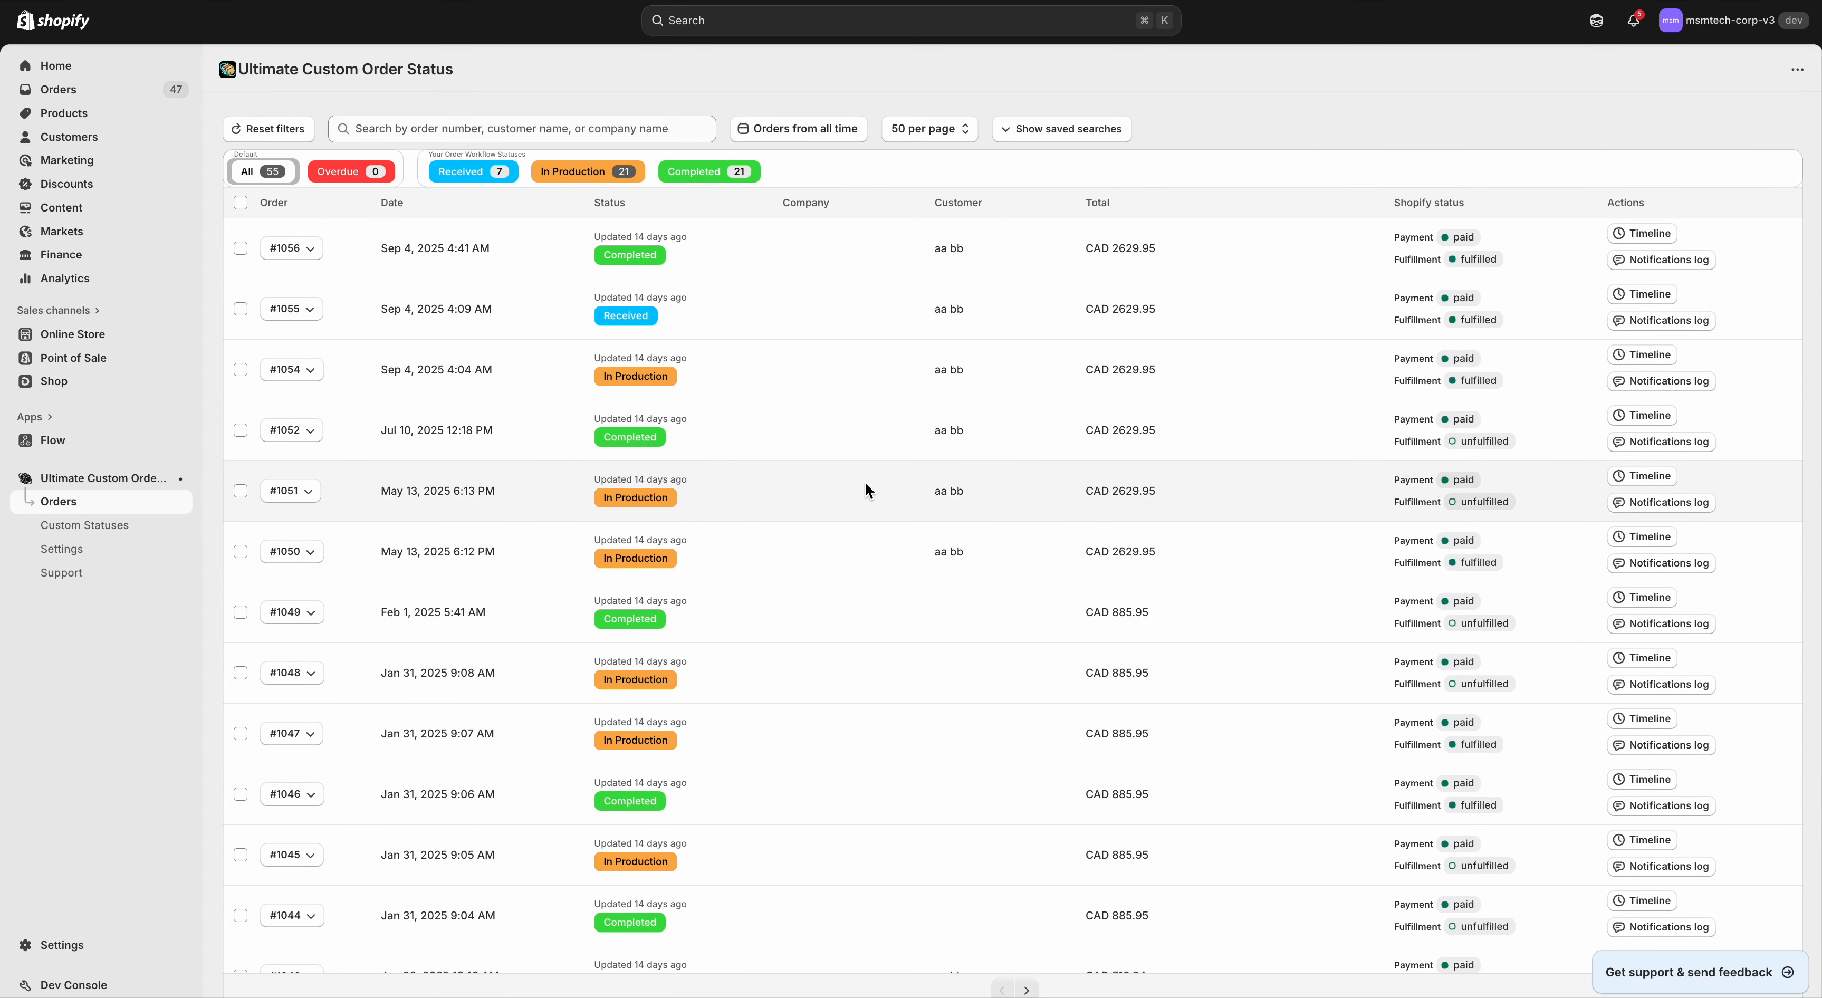
{"action": "scroll", "coordinate": [865, 484], "scroll_direction": "down", "scroll_amount": 20}
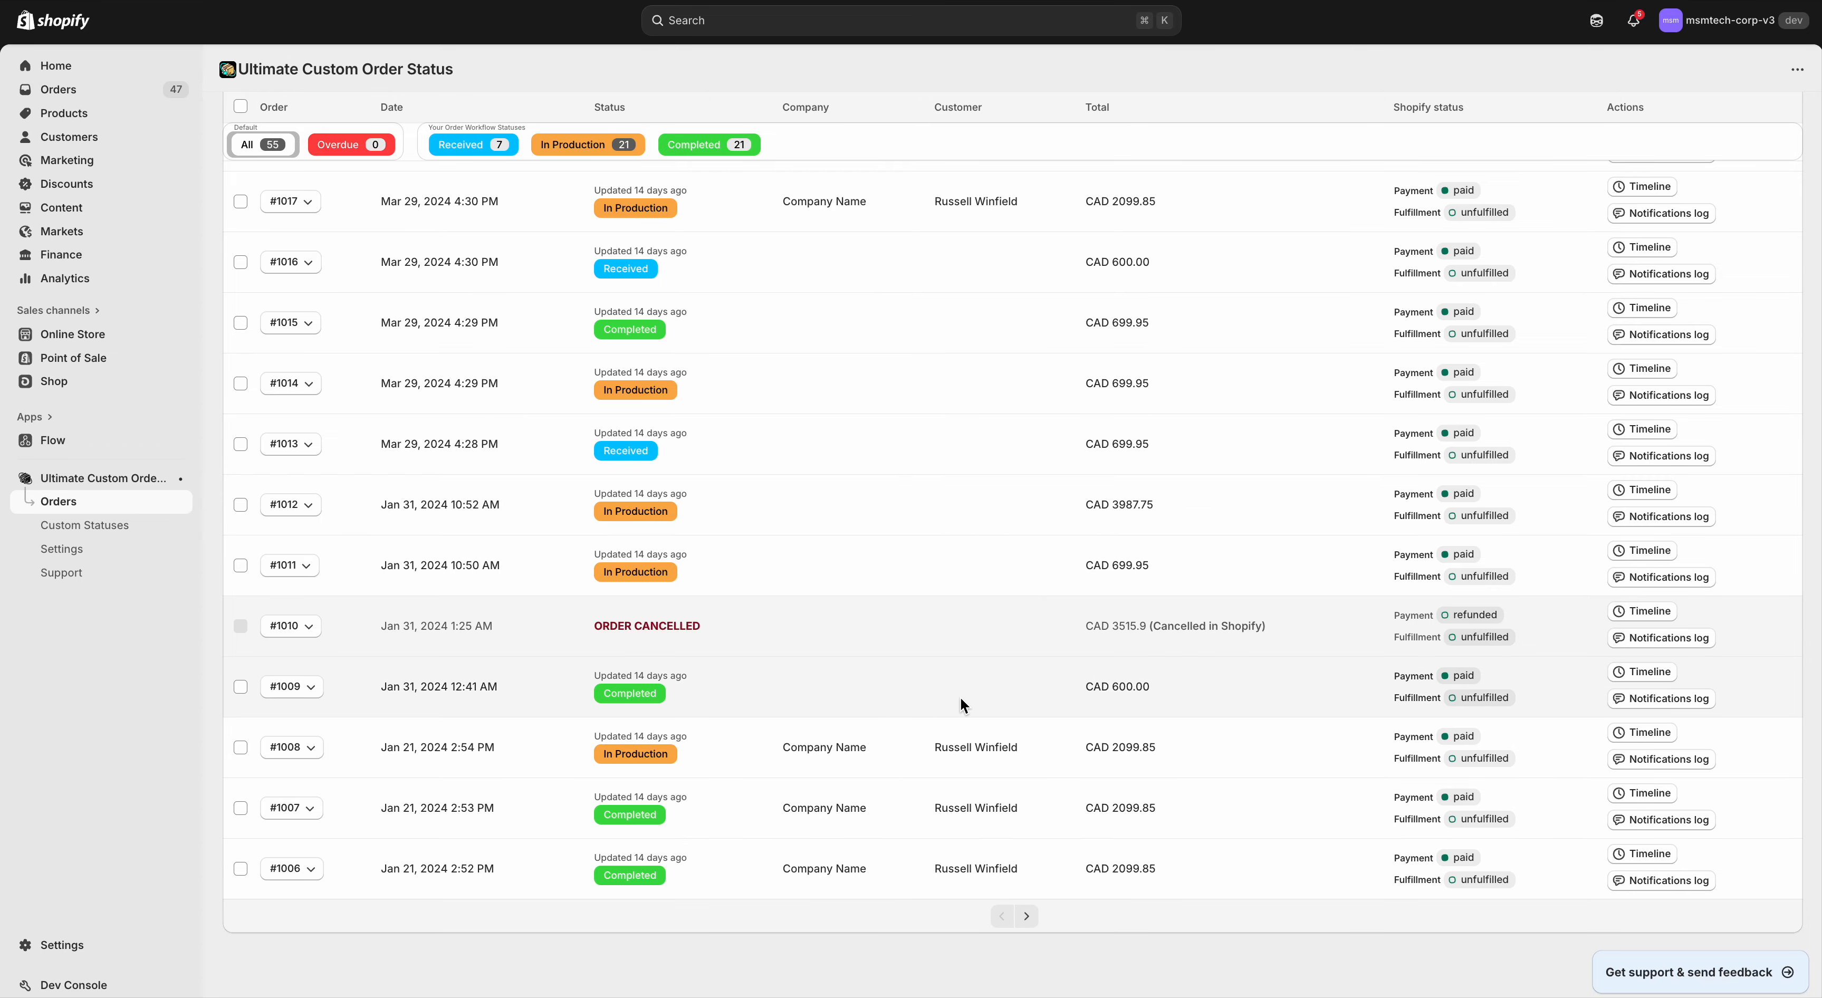
Step: Show the saved searches above the order list and check the date range filter
{"action": "scroll", "coordinate": [958, 695], "scroll_direction": "up", "scroll_amount": 20}
{"action": "left_click", "coordinate": [1013, 131]}
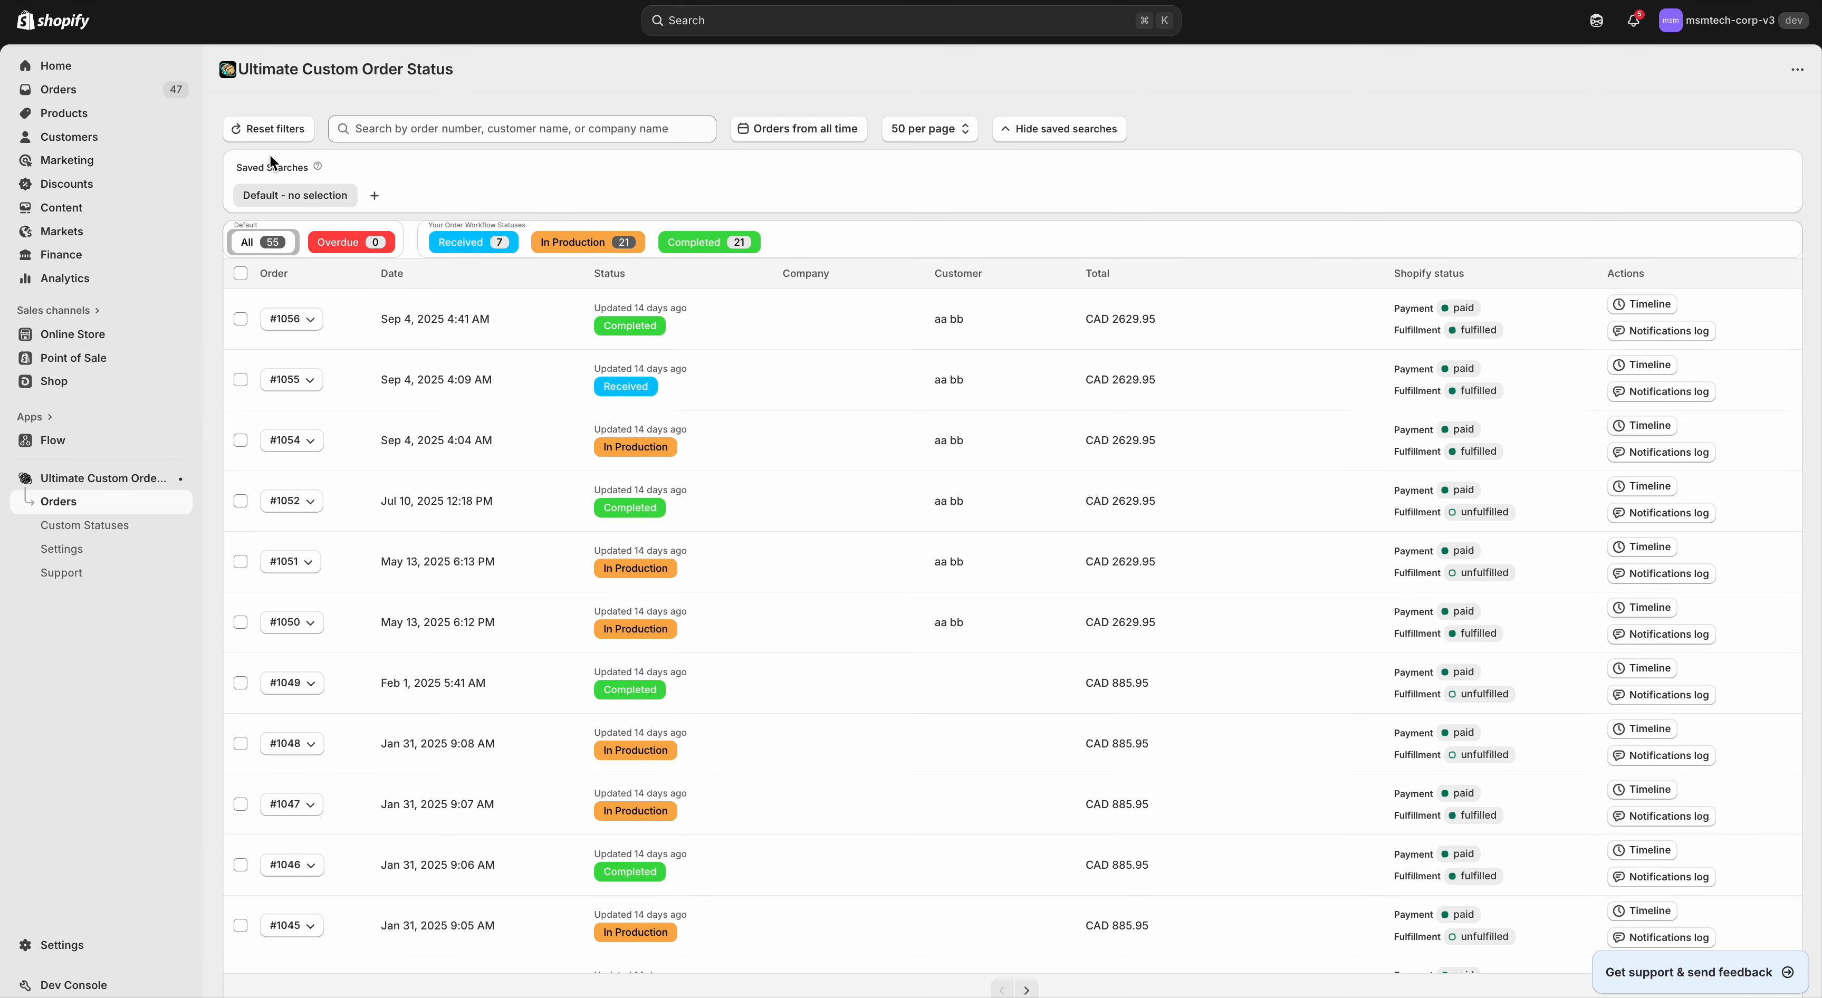
{"action": "left_click", "coordinate": [832, 132]}
{"action": "left_click", "coordinate": [1230, 114]}
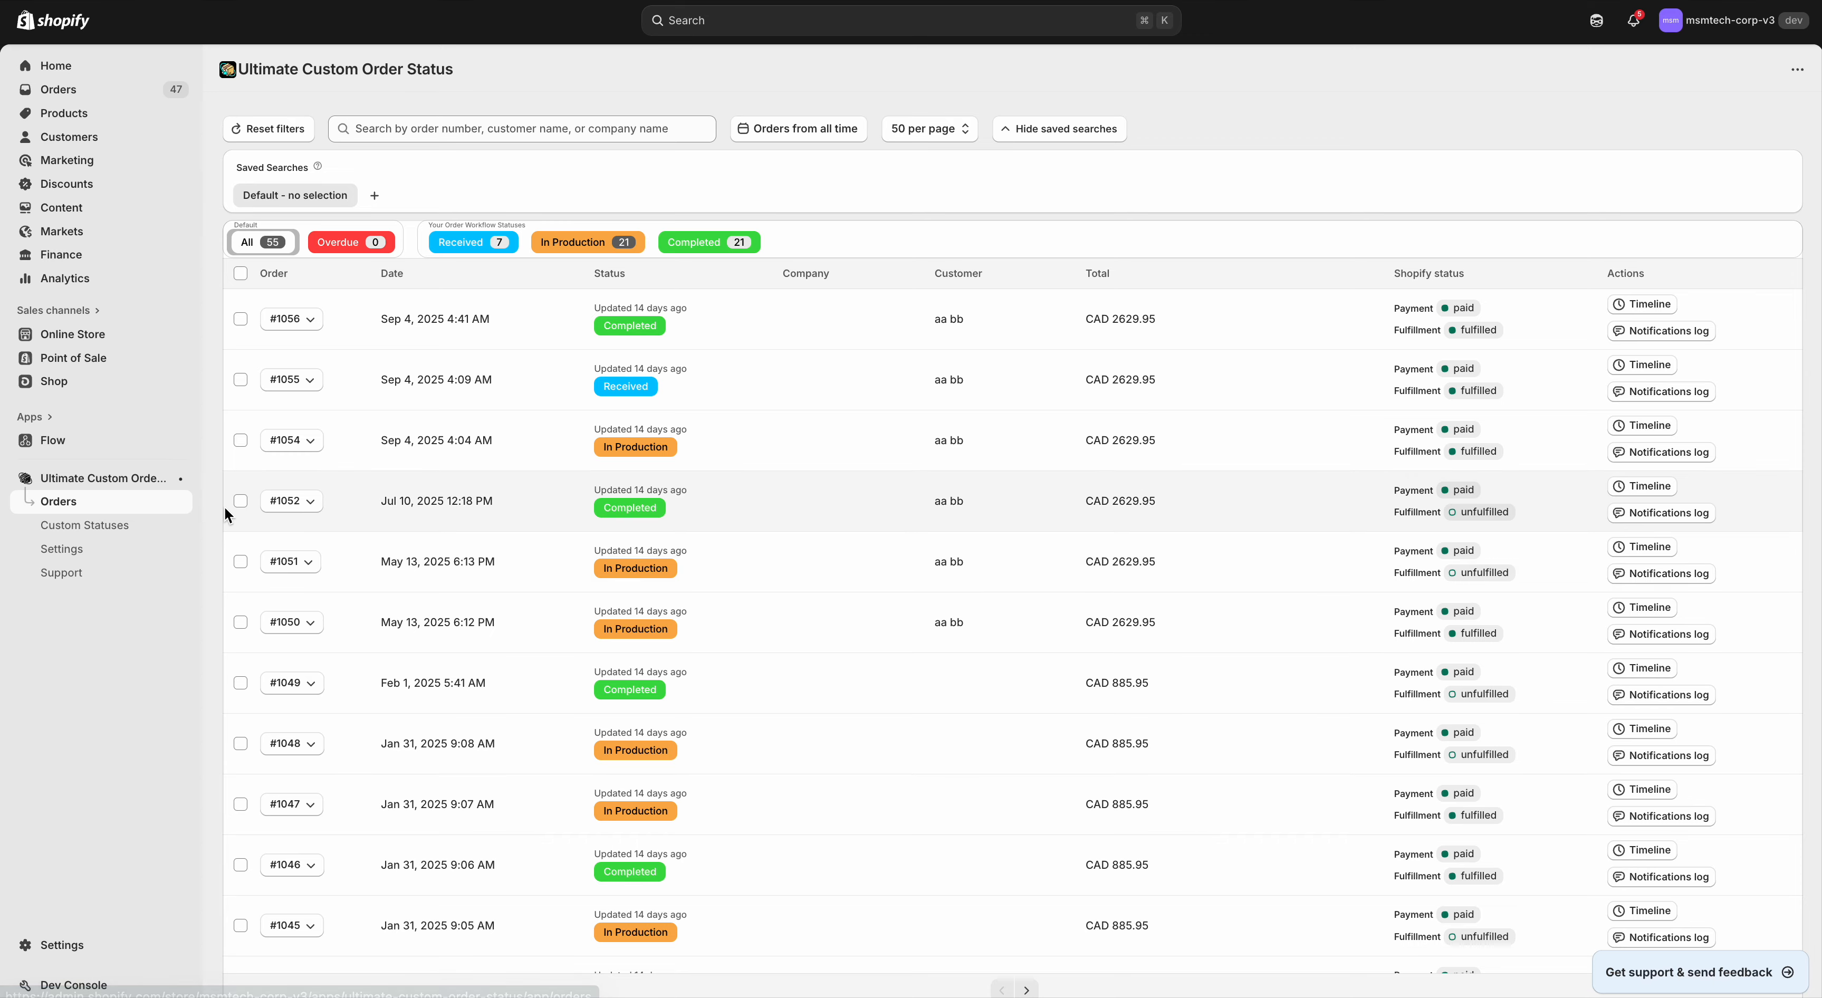
{"action": "scroll", "coordinate": [628, 574], "scroll_direction": "down", "scroll_amount": 2}
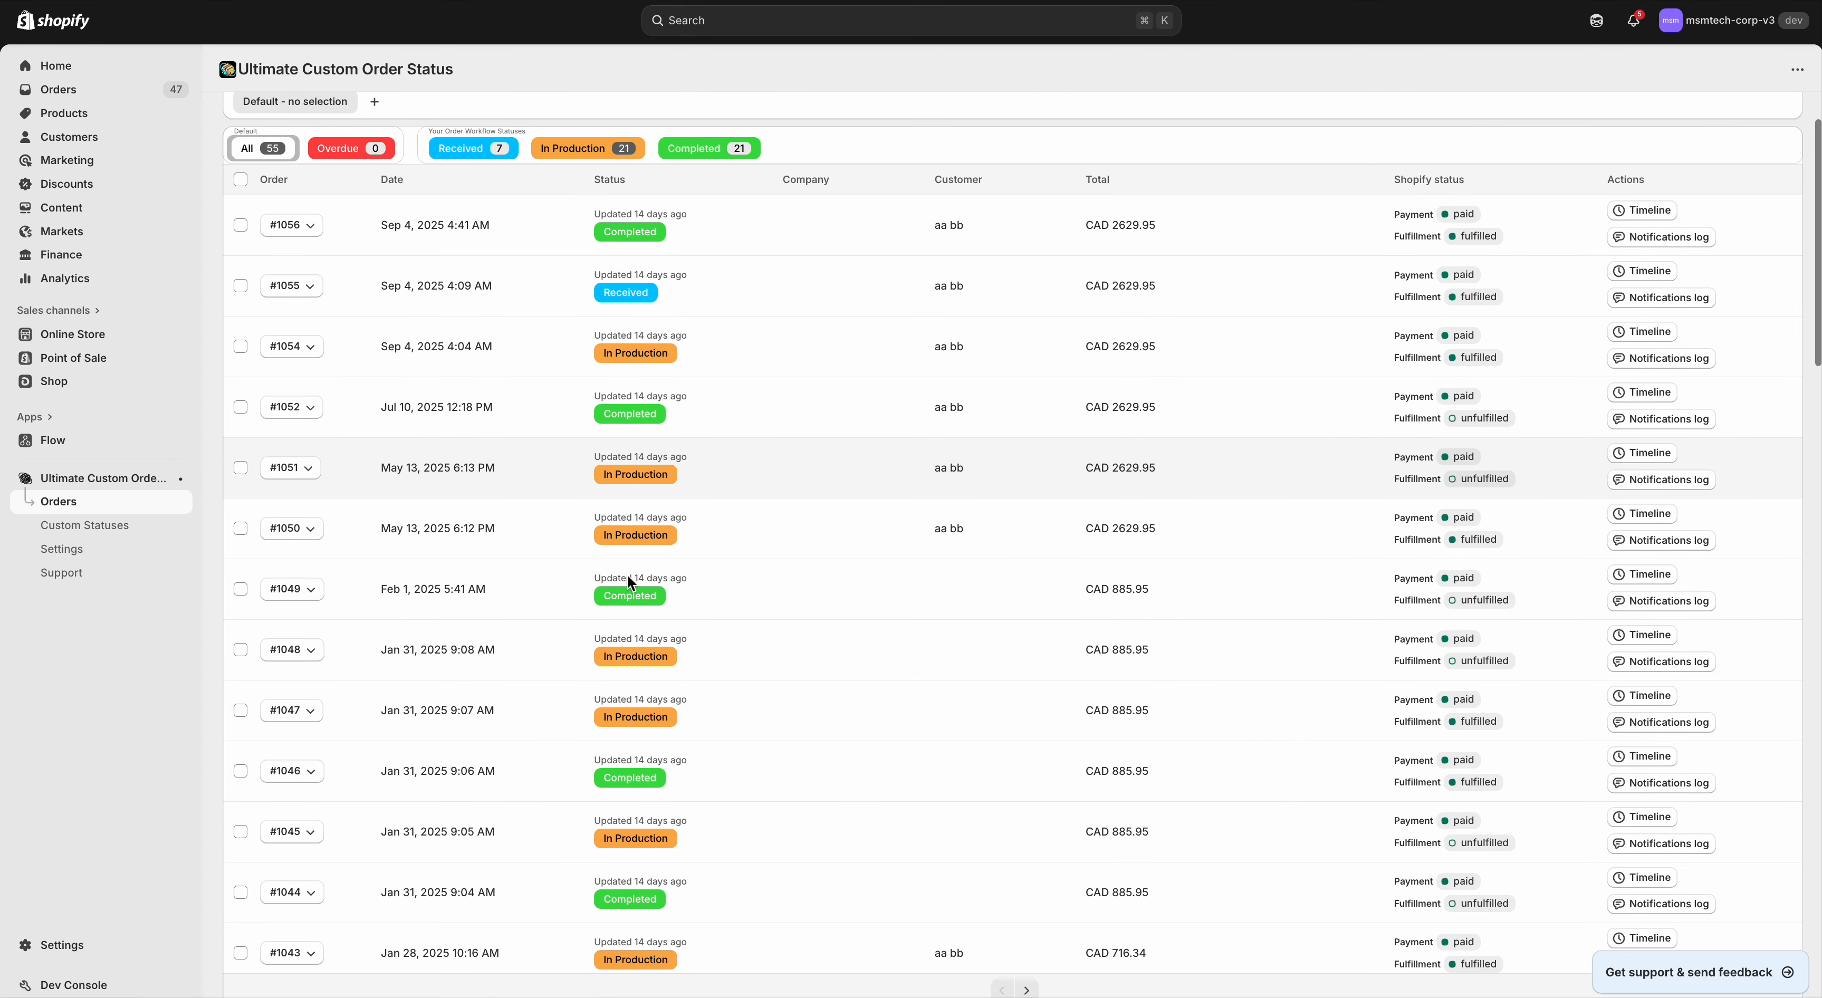
{"action": "scroll", "coordinate": [628, 574], "scroll_direction": "up", "scroll_amount": 2}
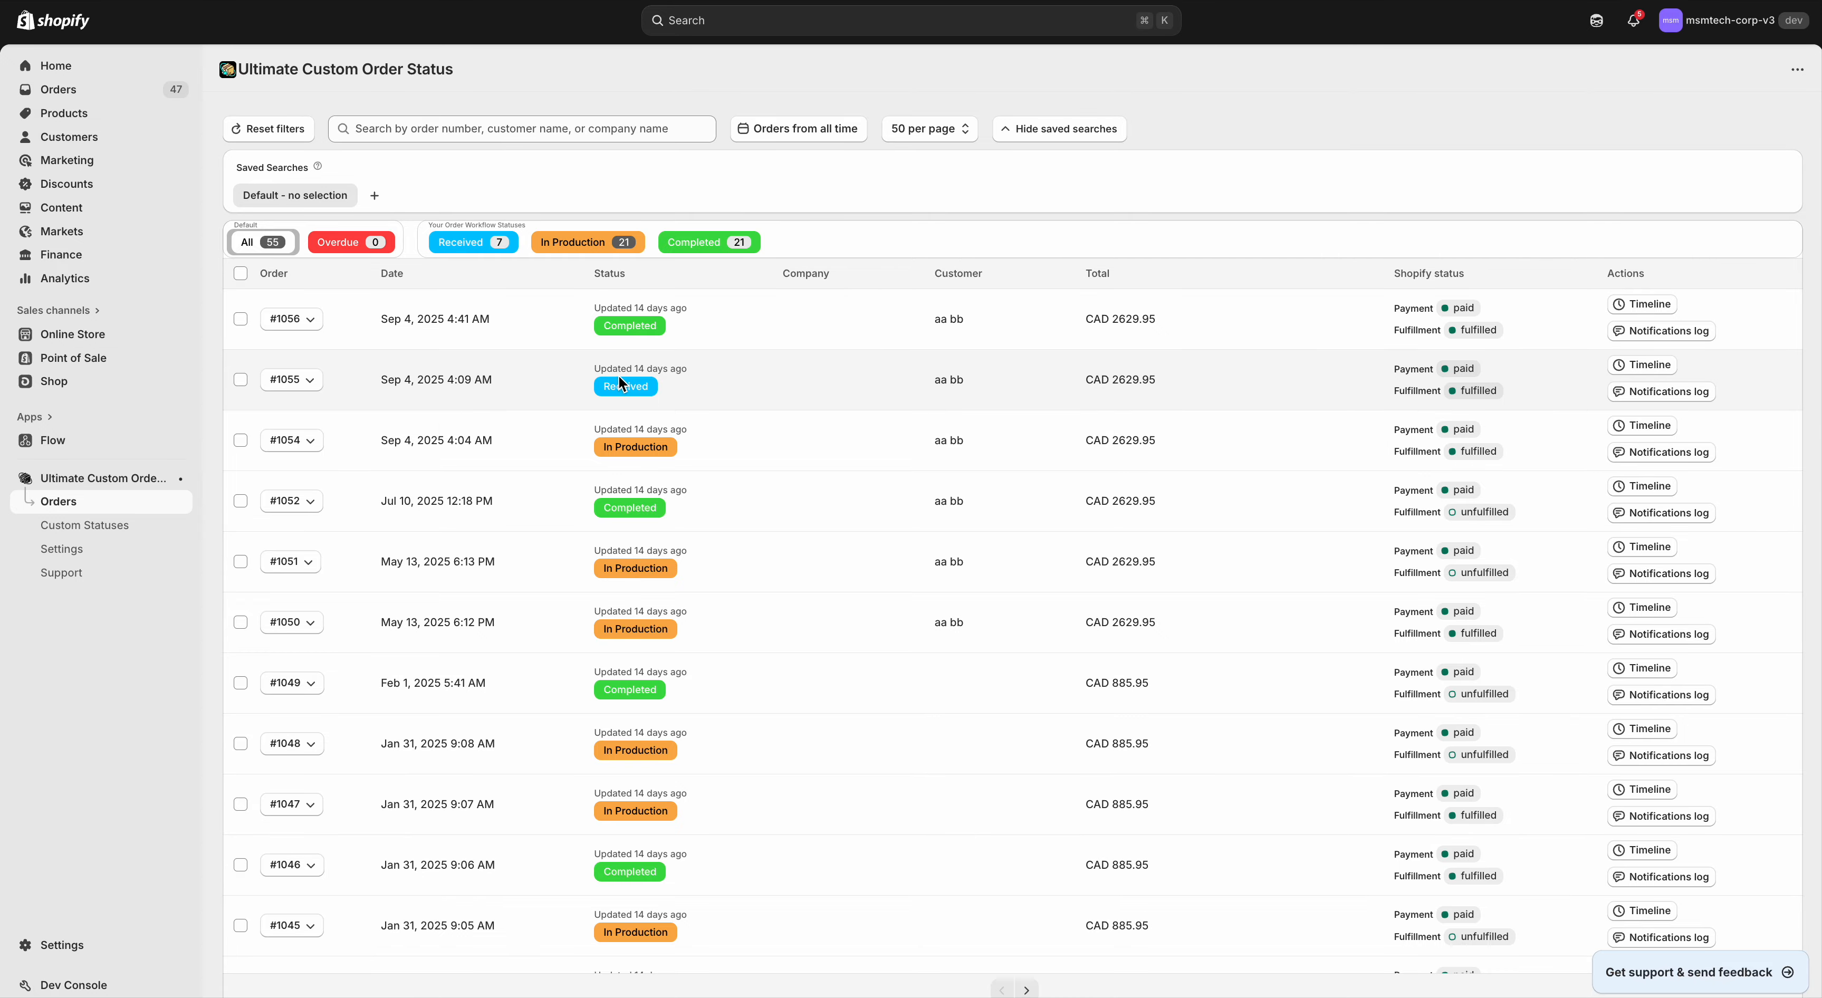
Step: Look through the order list and compare the orders' status badges with the workflow status filters above it
{"action": "scroll", "coordinate": [636, 308], "scroll_direction": "down", "scroll_amount": 15}
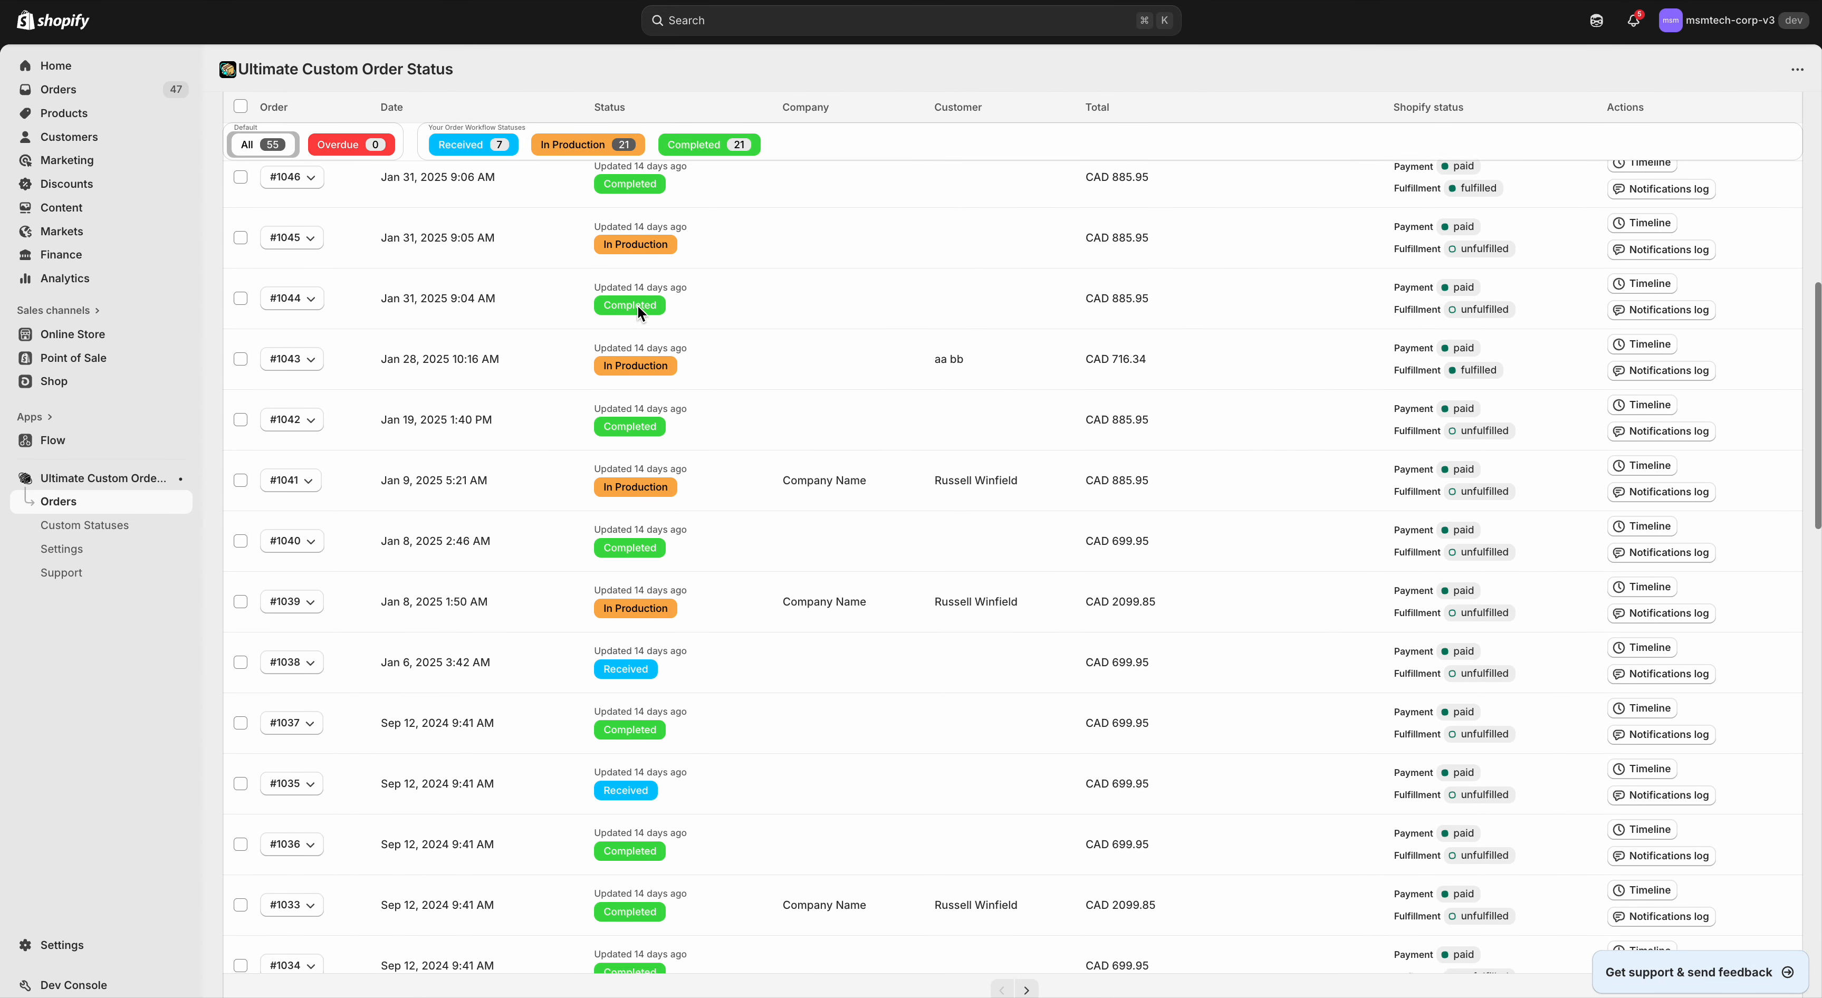
{"action": "scroll", "coordinate": [637, 304], "scroll_direction": "up", "scroll_amount": 15}
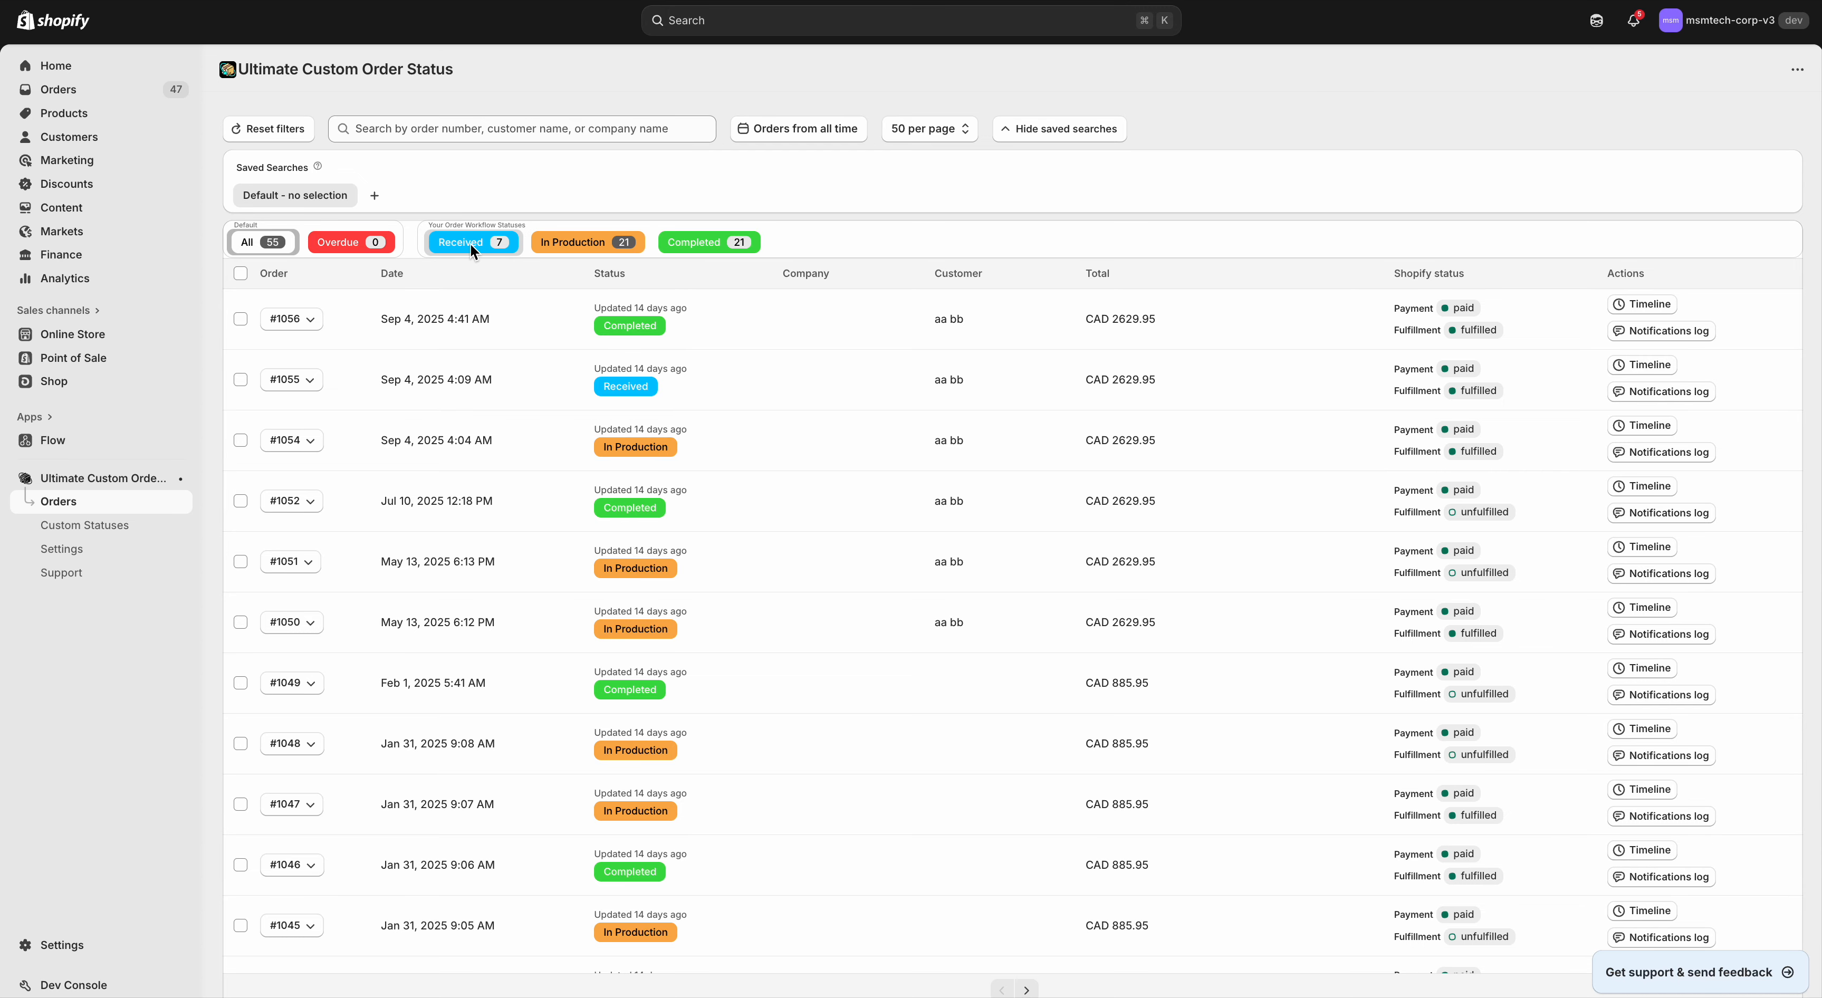
Step: Open the In Production custom status for editing and check its status name
{"action": "left_click", "coordinate": [105, 532]}
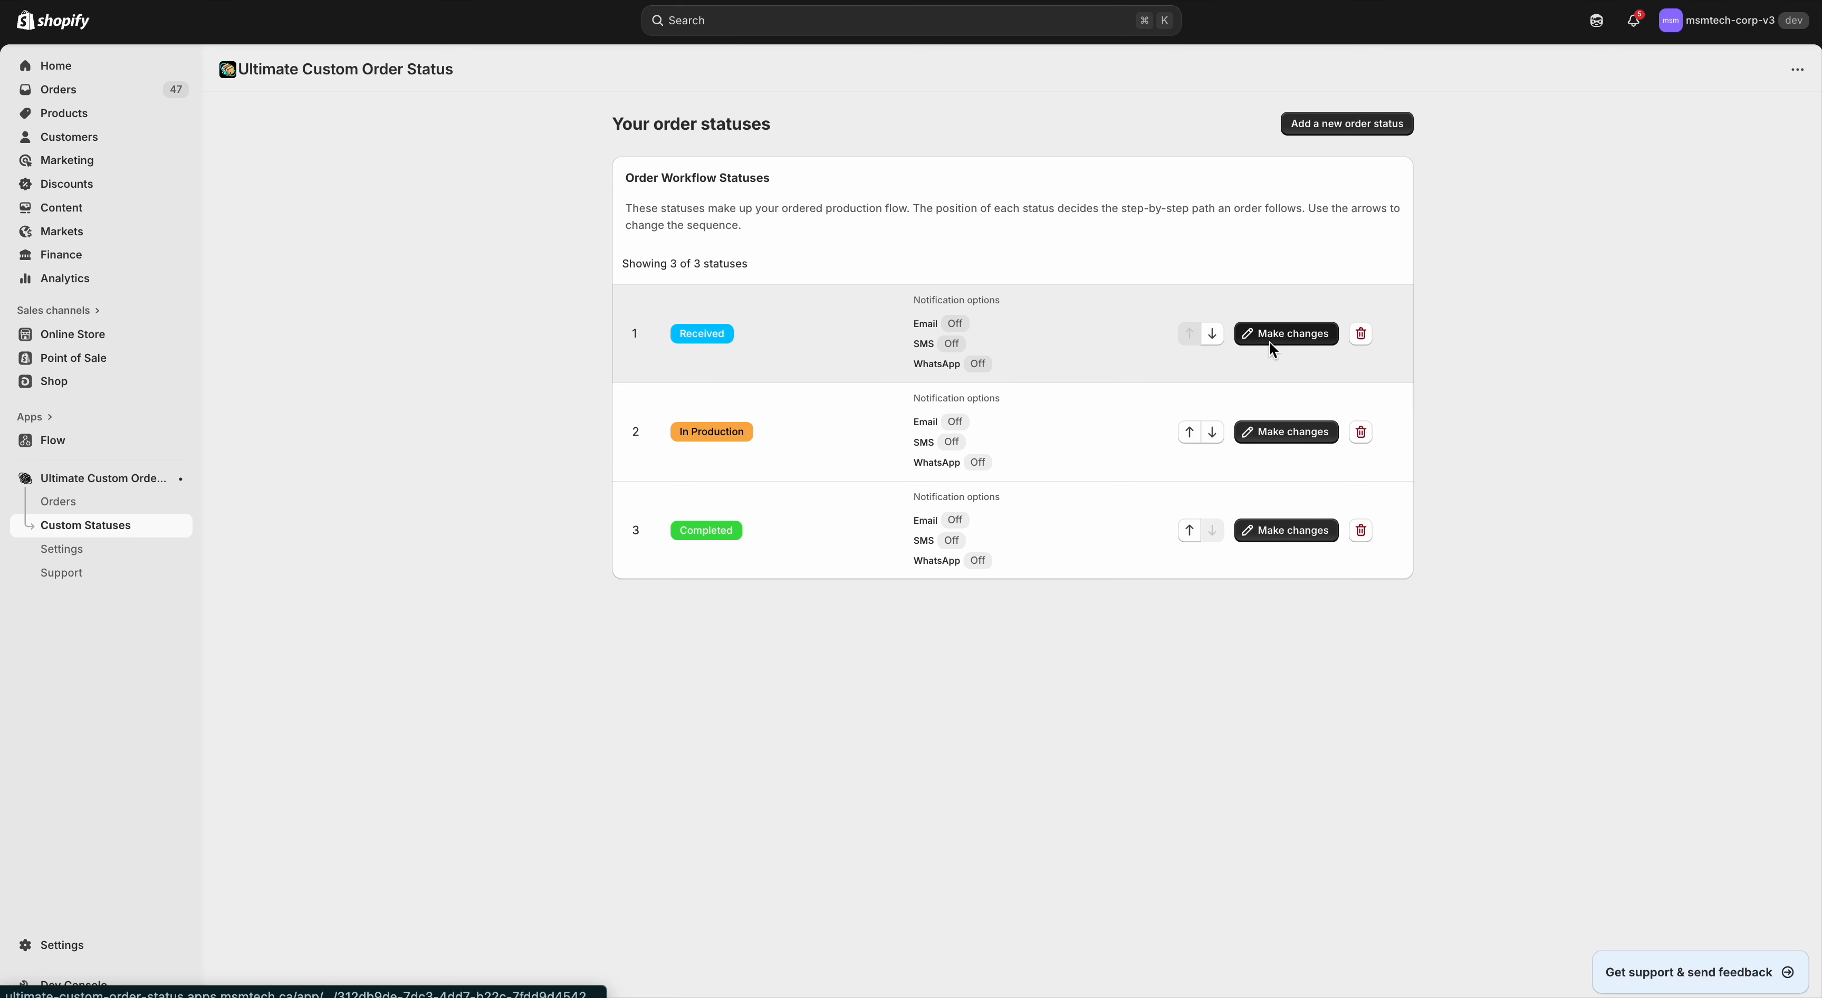
{"action": "left_click", "coordinate": [1277, 438]}
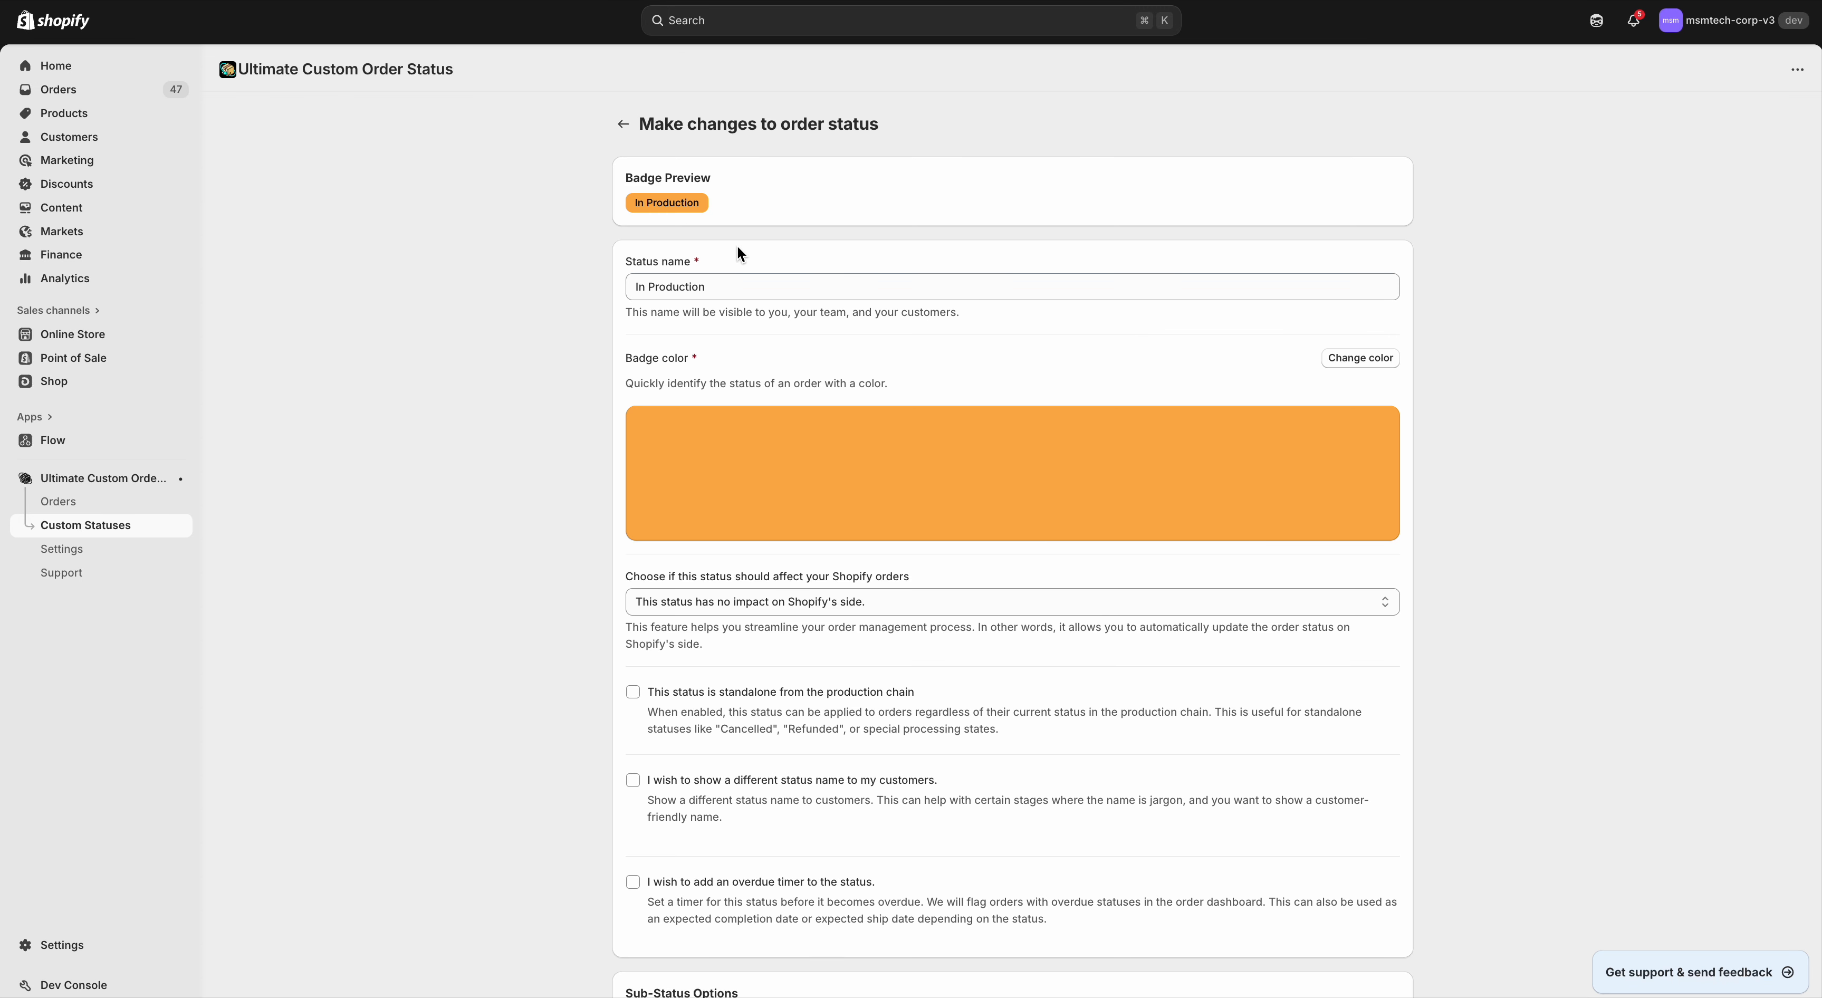
{"action": "left_click", "coordinate": [651, 286]}
{"action": "key", "text": "ctrl+a"}
{"action": "left_click", "coordinate": [520, 287]}
{"action": "left_click", "coordinate": [635, 286]}
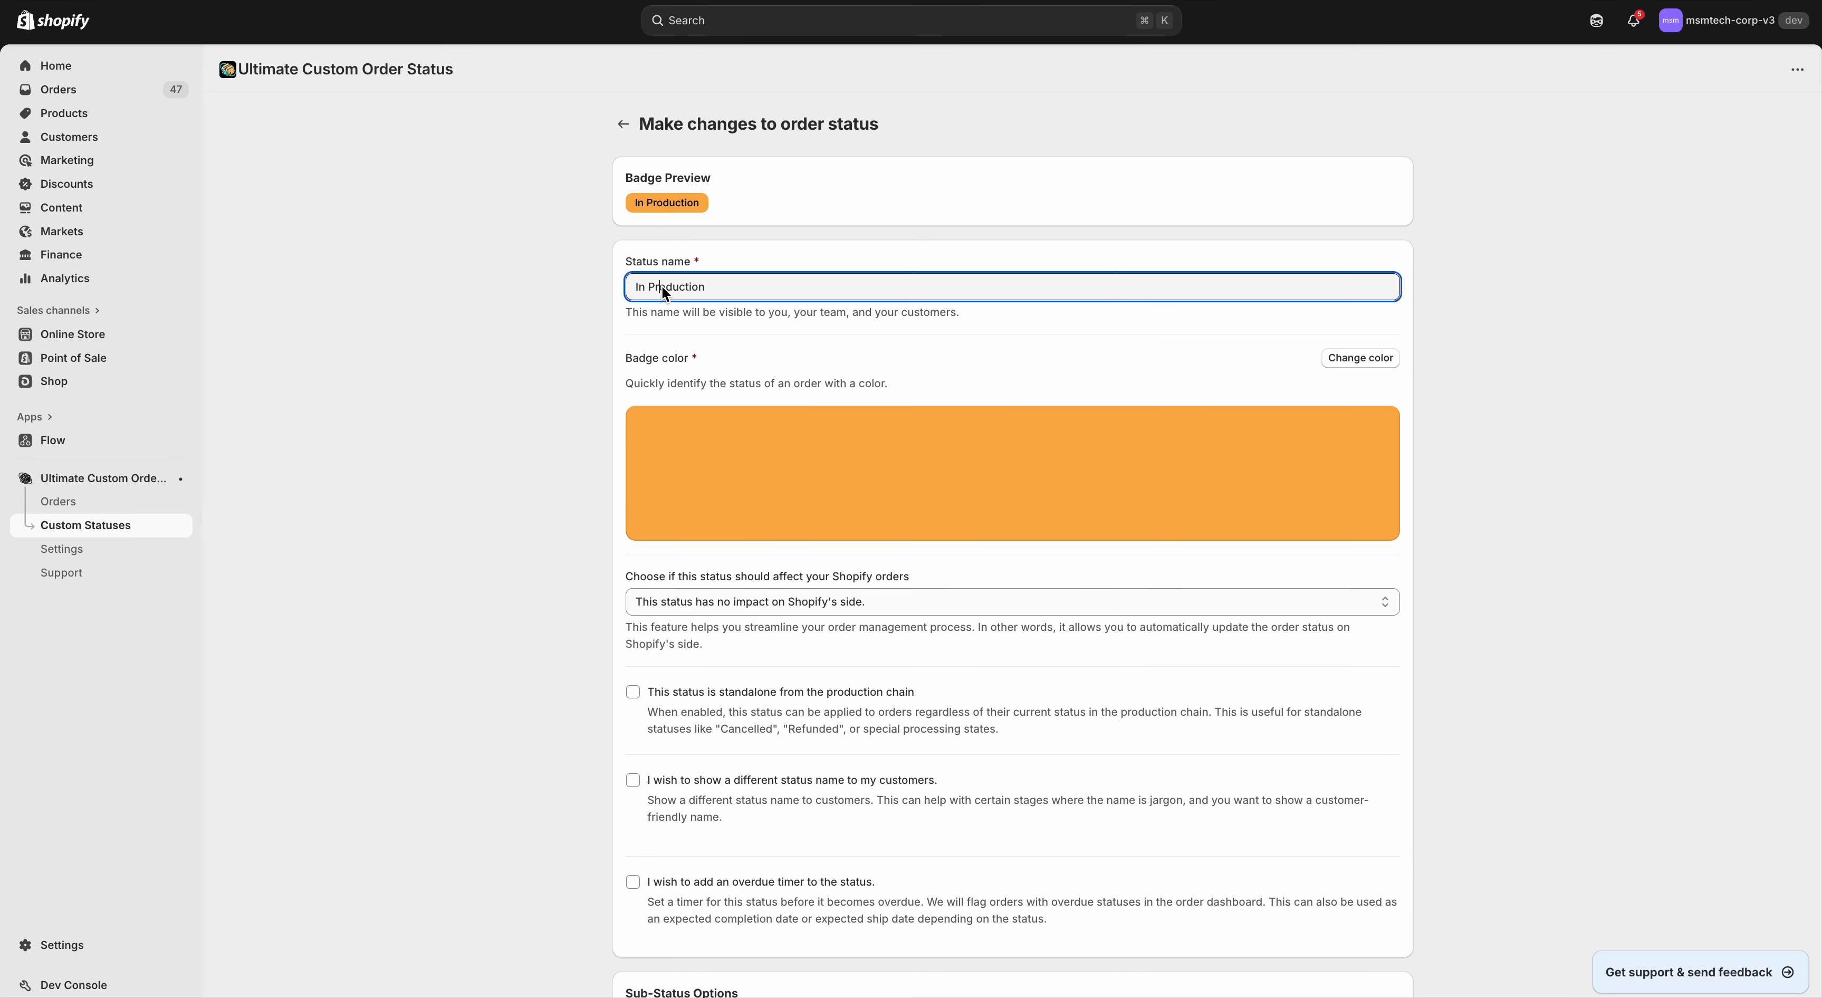
{"action": "key", "text": "ctrl+a"}
{"action": "left_click", "coordinate": [562, 278]}
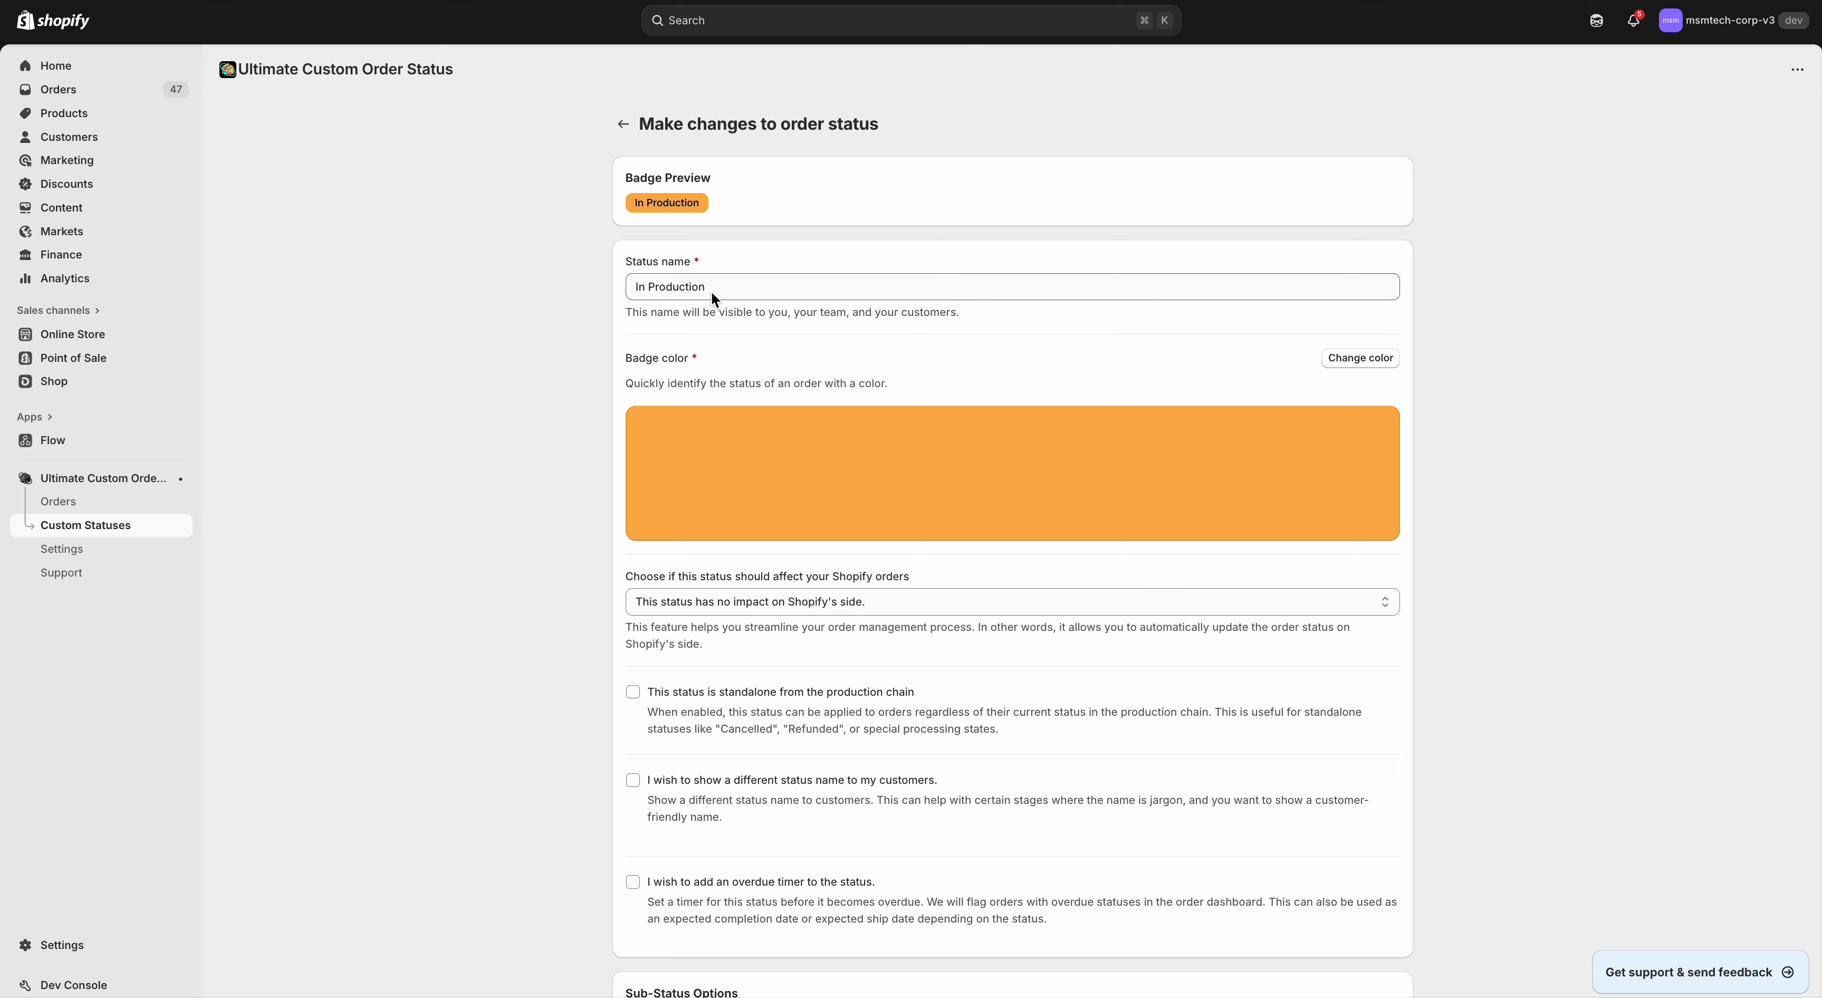
Step: Examine the In Production status's badge preview, name, badge color, Shopify impact setting and sub-status options
{"action": "scroll", "coordinate": [658, 290], "scroll_direction": "down", "scroll_amount": 1}
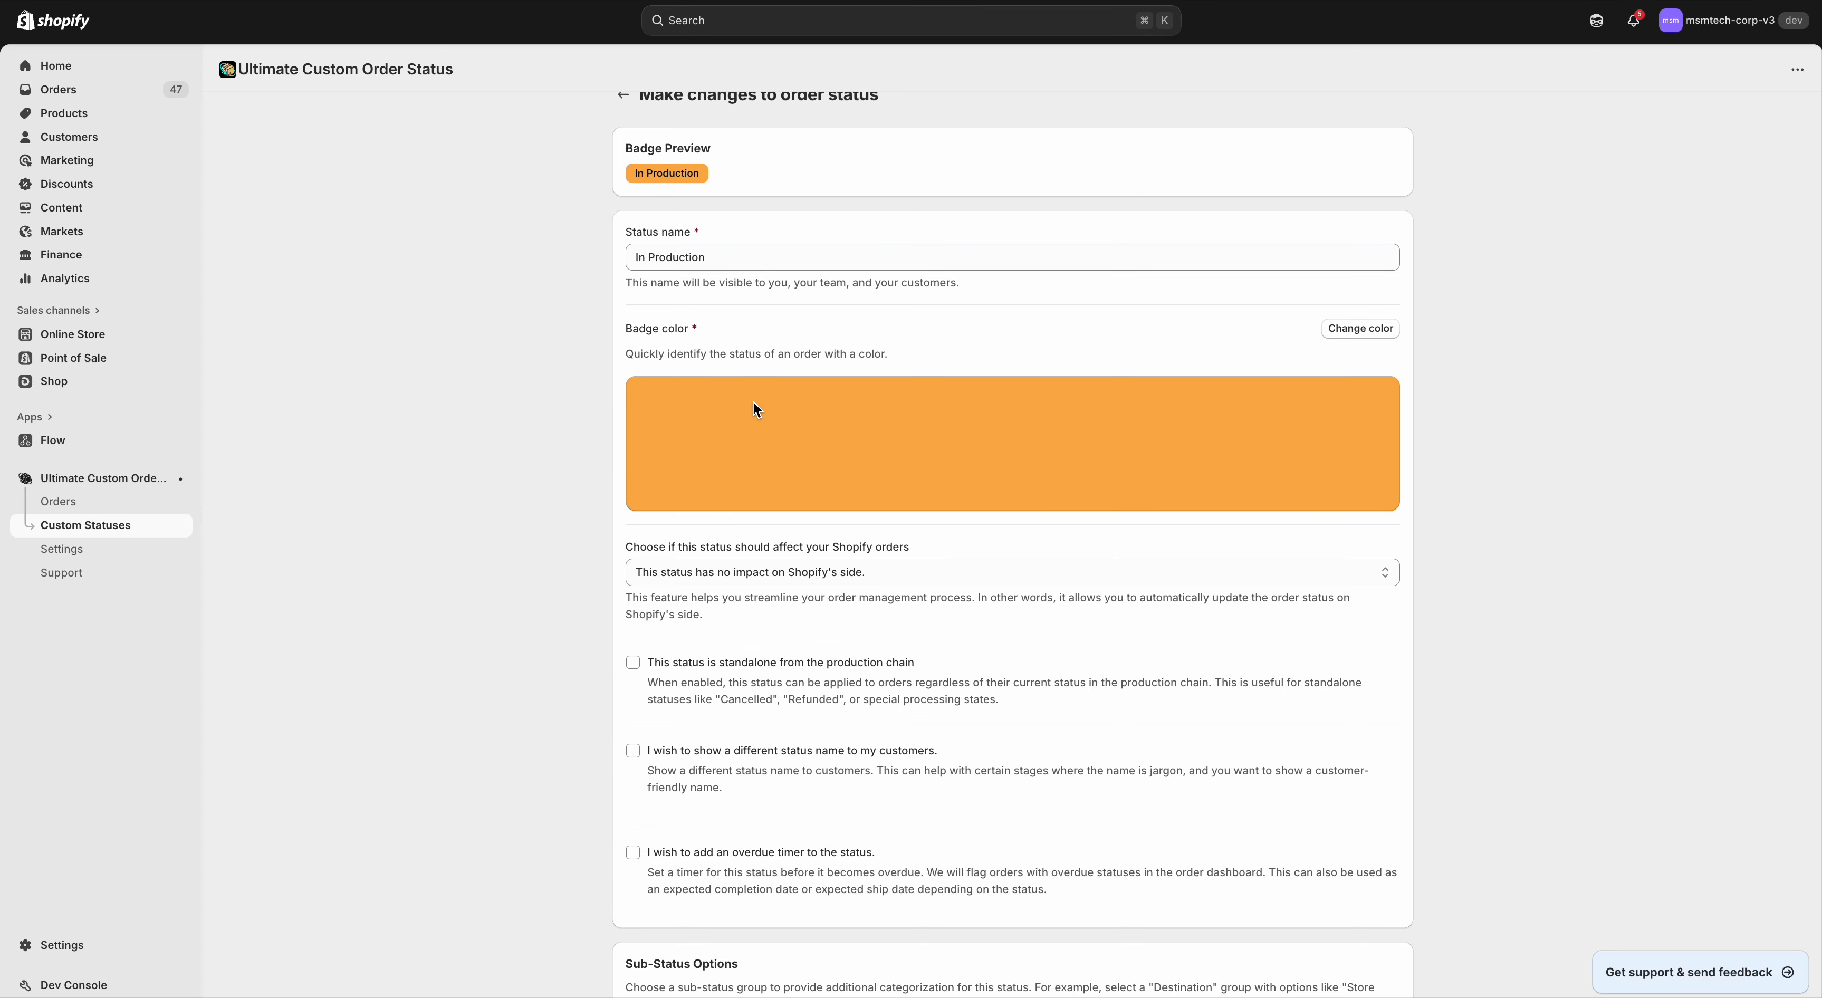
{"action": "scroll", "coordinate": [546, 309], "scroll_direction": "down", "scroll_amount": 2}
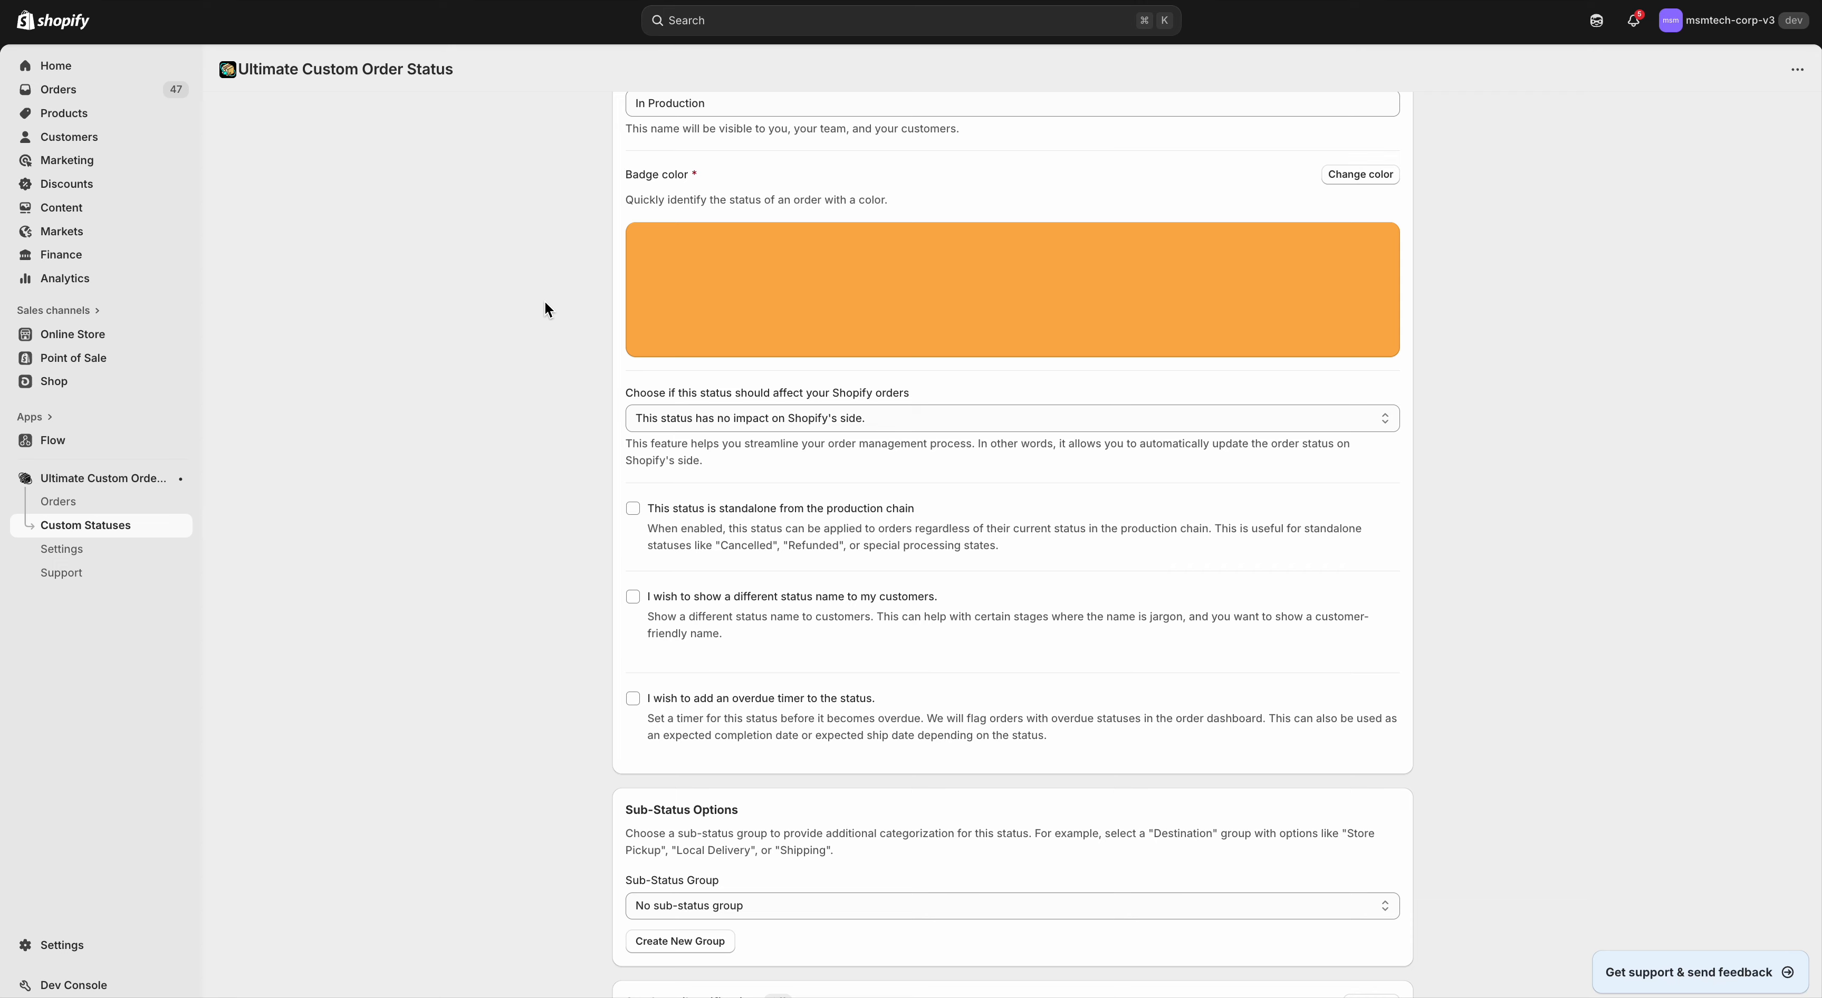
{"action": "scroll", "coordinate": [559, 422], "scroll_direction": "down", "scroll_amount": 2}
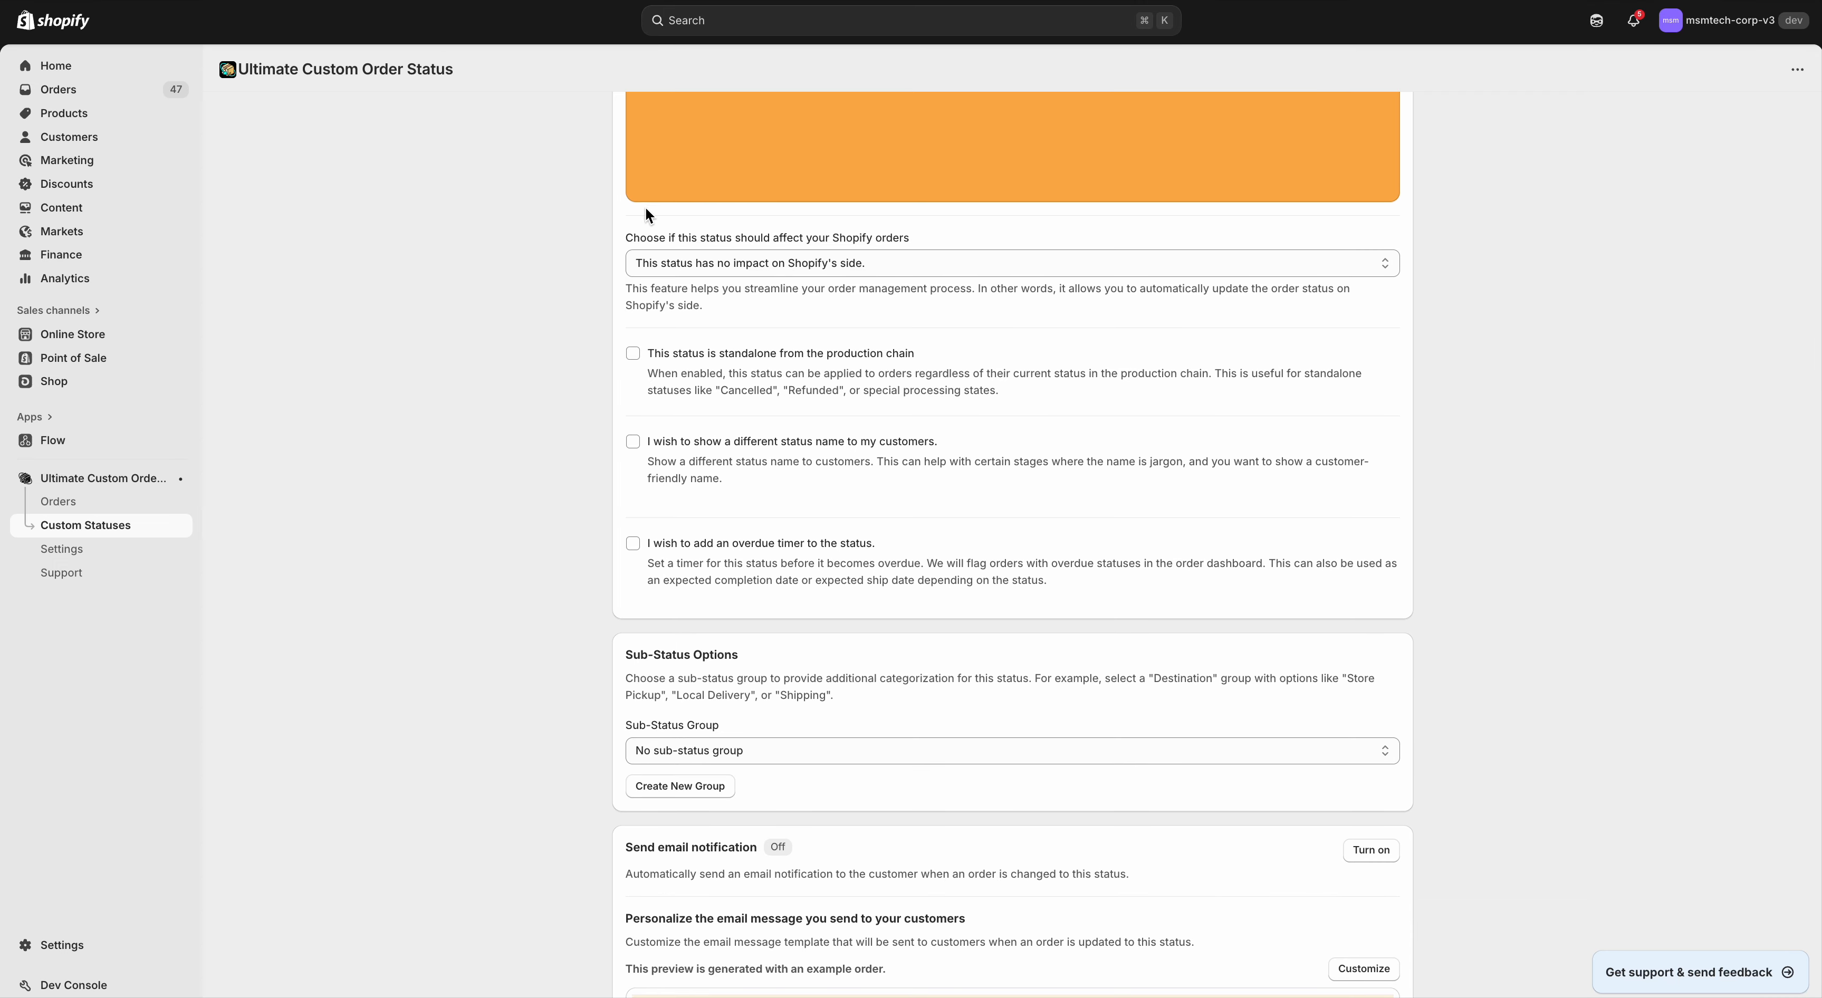
{"action": "scroll", "coordinate": [616, 296], "scroll_direction": "up", "scroll_amount": 3}
{"action": "scroll", "coordinate": [614, 324], "scroll_direction": "down", "scroll_amount": 1}
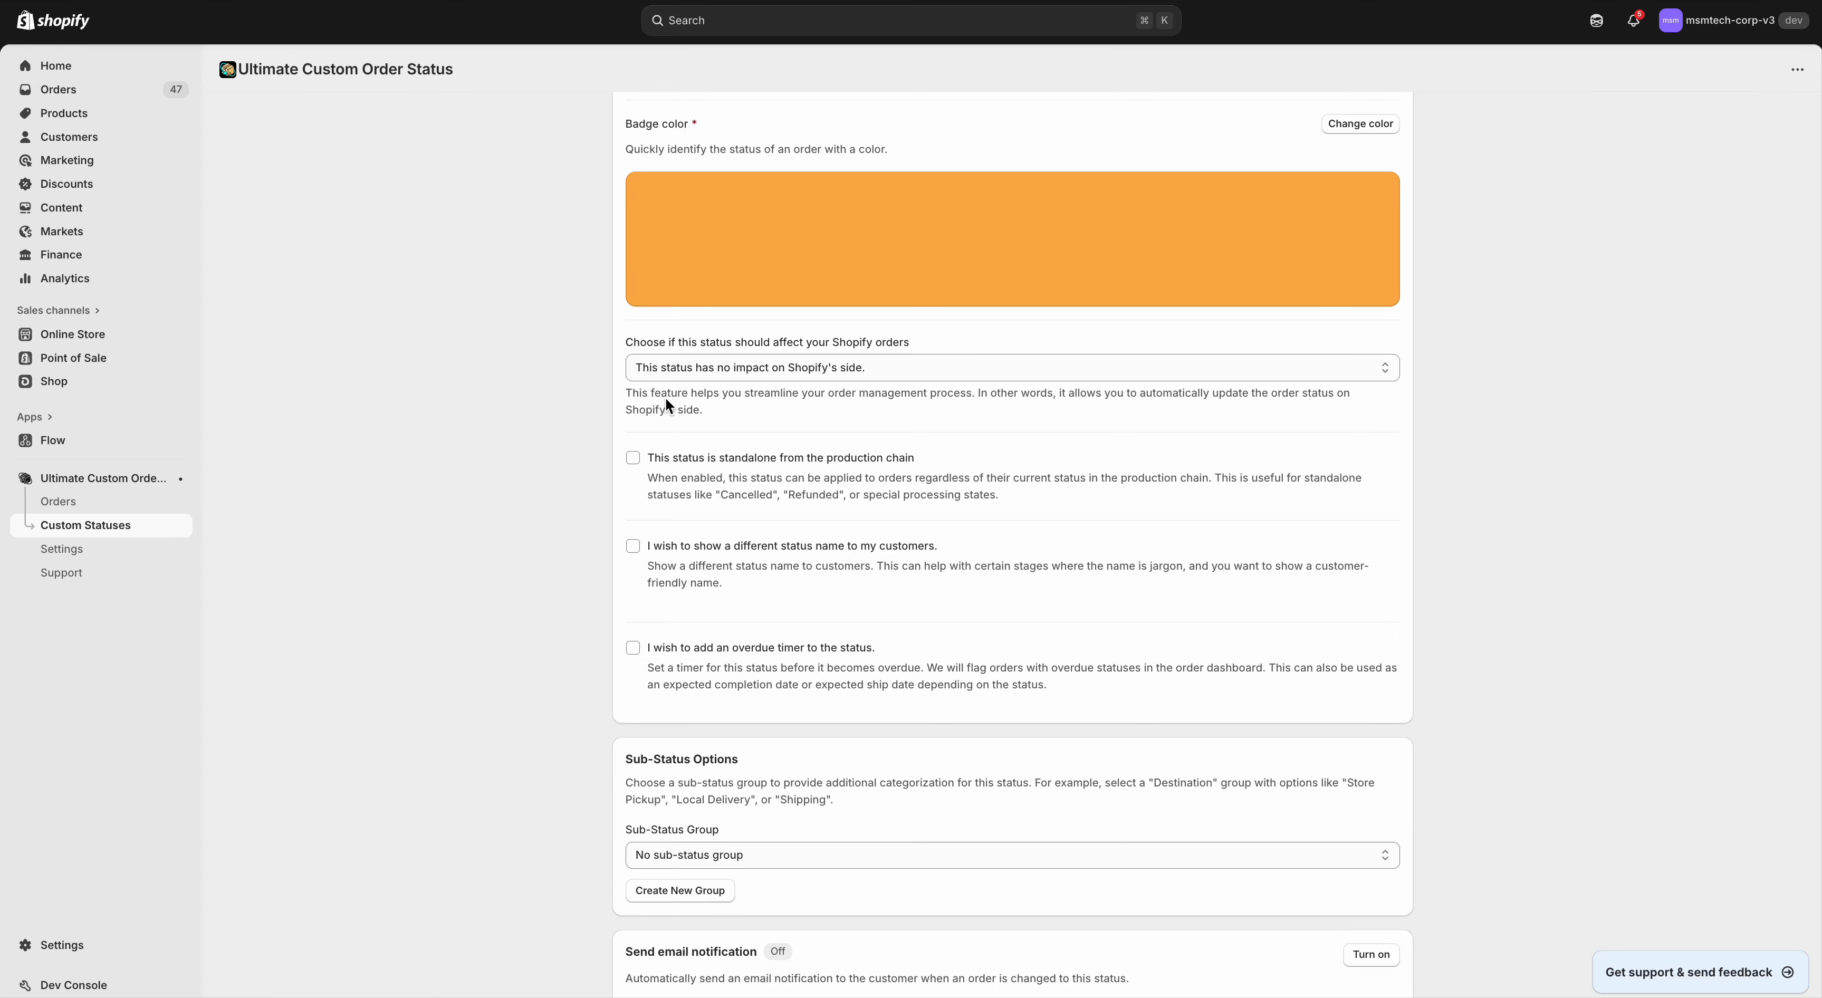
{"action": "scroll", "coordinate": [666, 405], "scroll_direction": "up", "scroll_amount": 3}
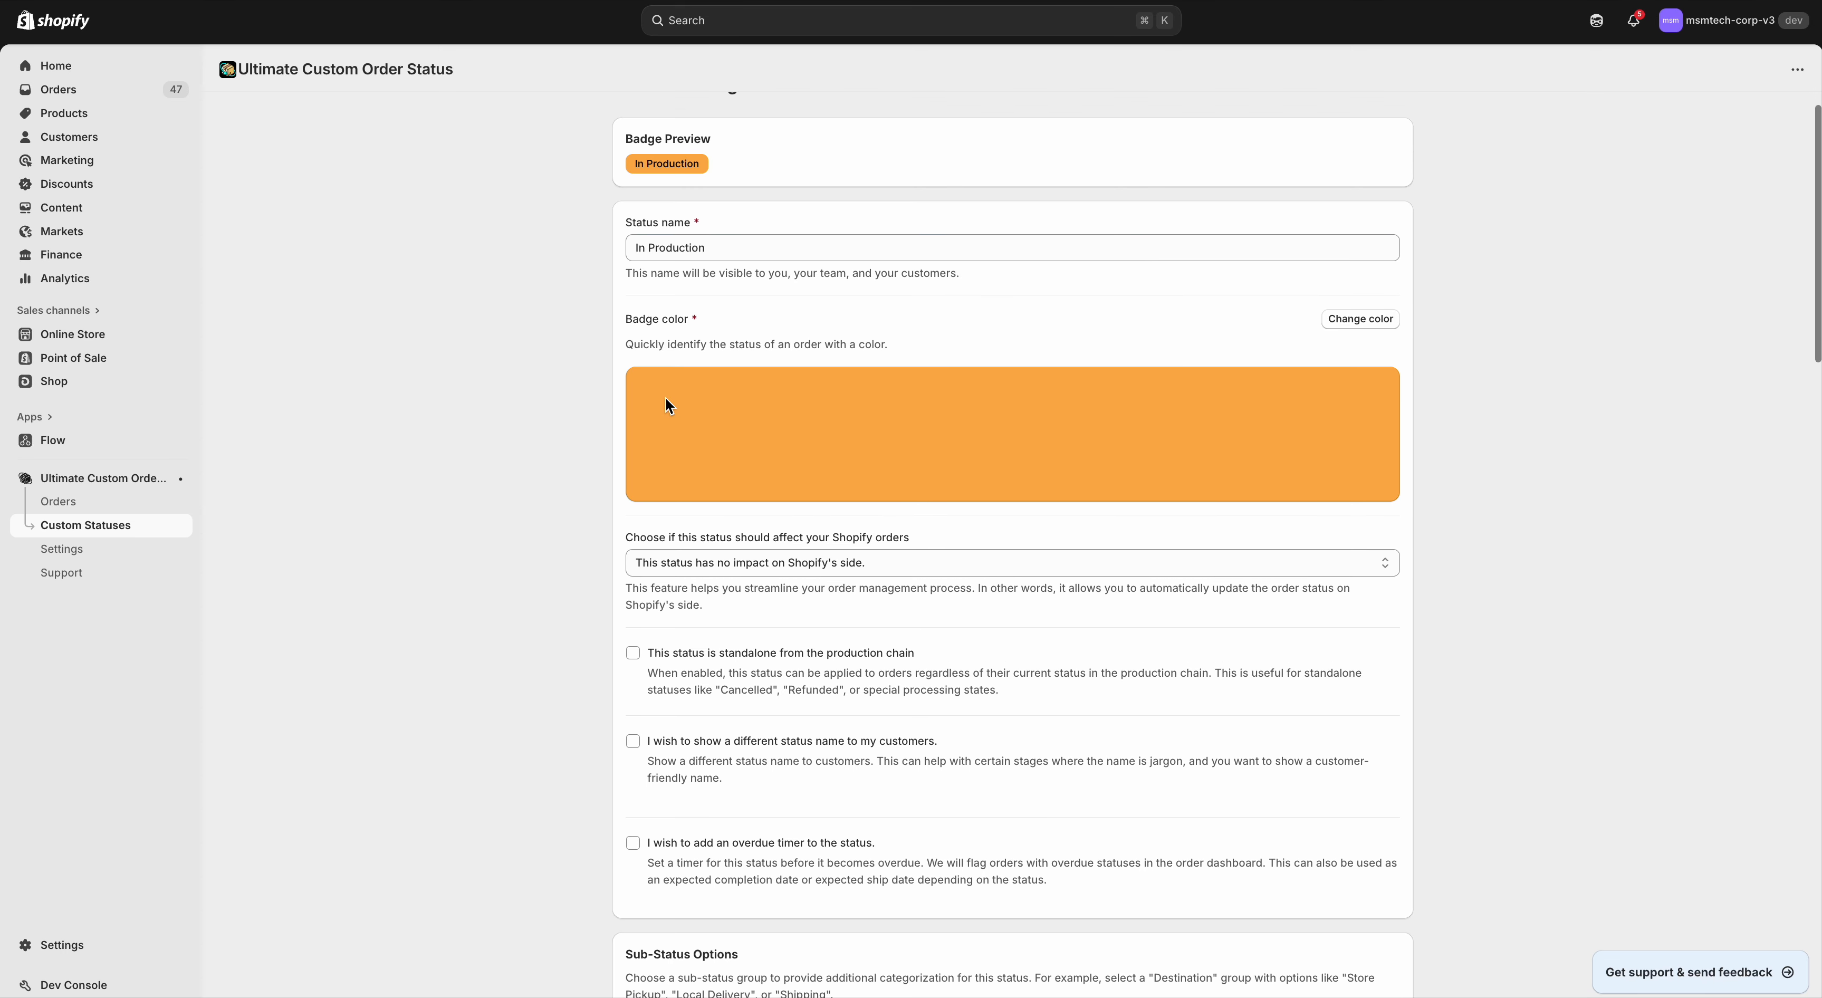
Step: Set the Shopify impact of the In Production status to immediately update when a new Shopify order is received
{"action": "scroll", "coordinate": [667, 405], "scroll_direction": "down", "scroll_amount": 2}
{"action": "left_click", "coordinate": [659, 418]}
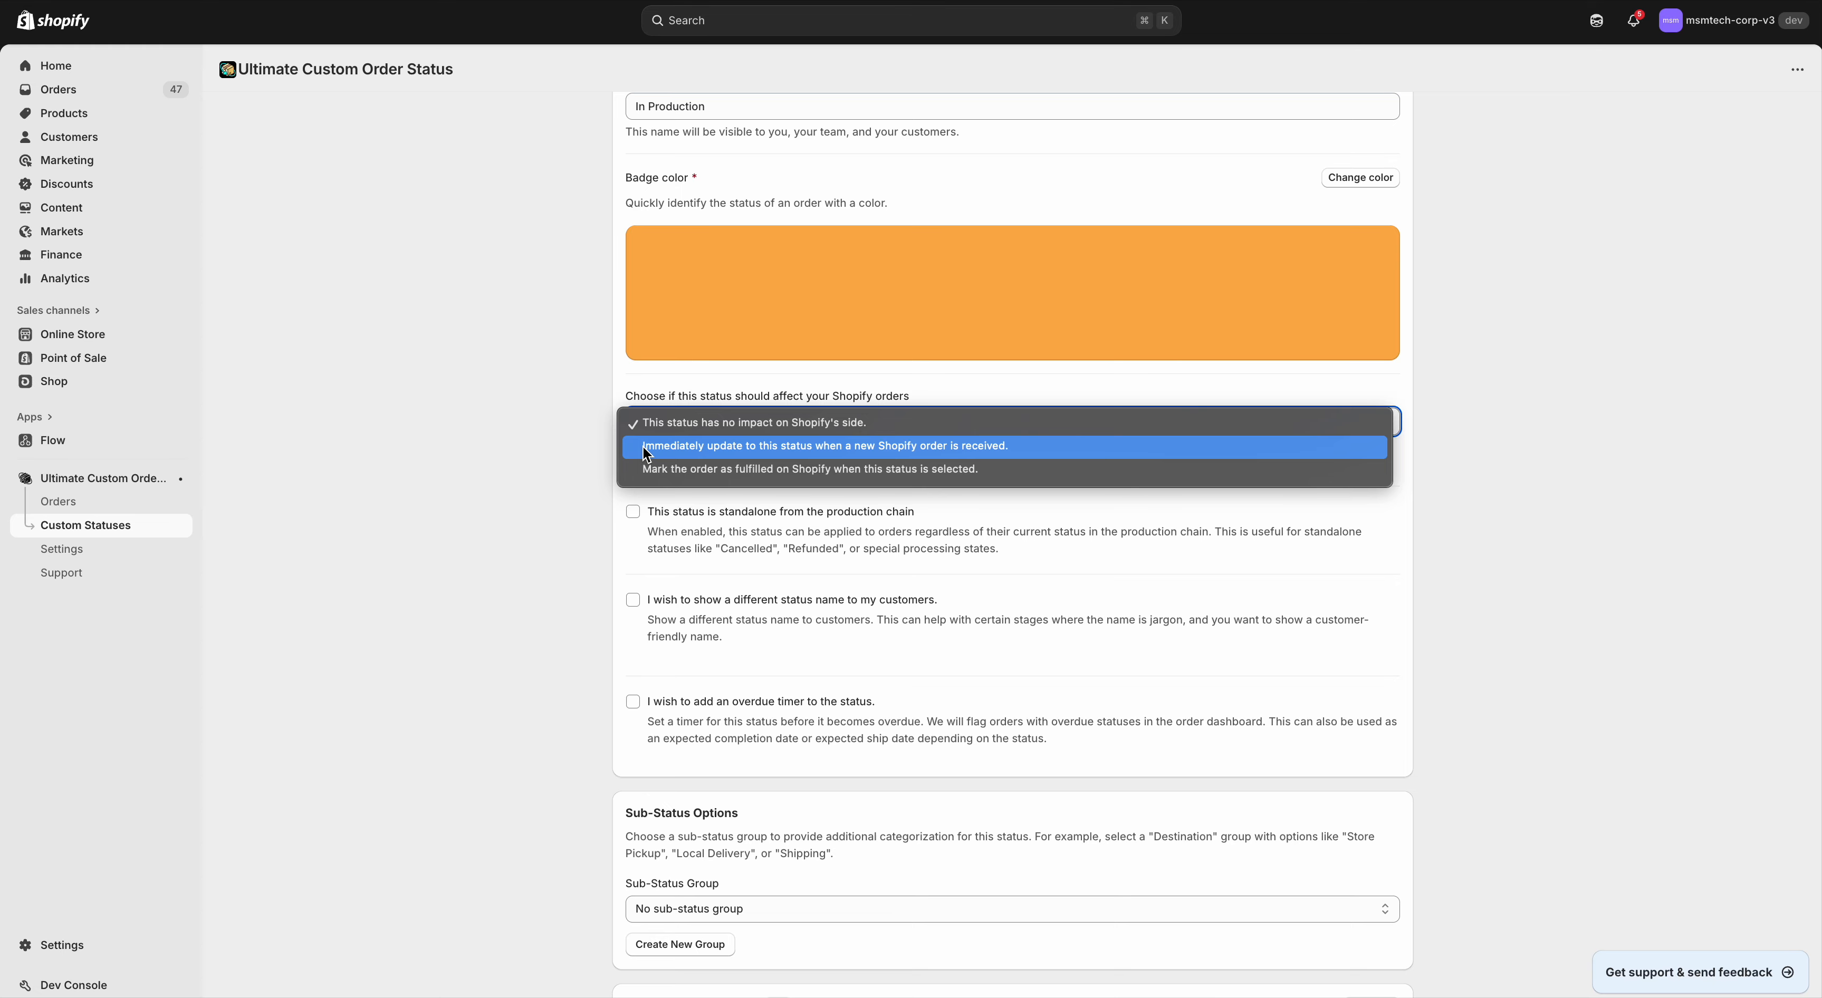
{"action": "left_click", "coordinate": [675, 455]}
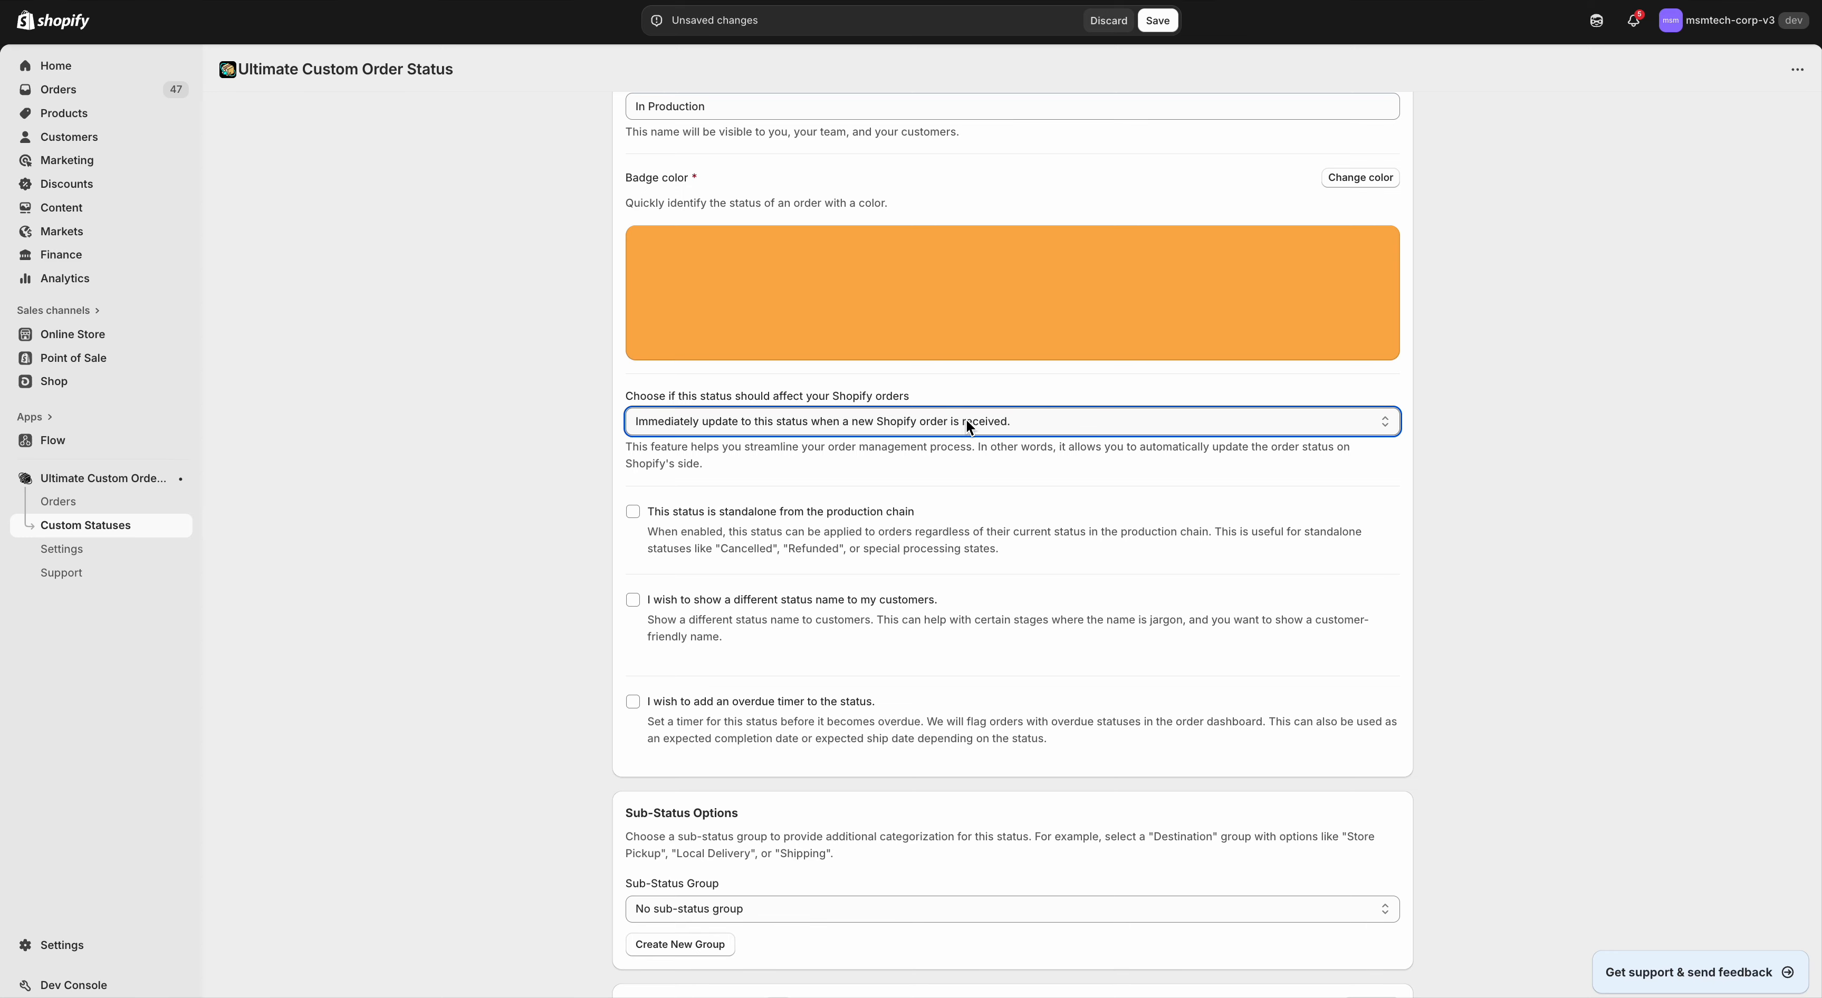
{"action": "scroll", "coordinate": [666, 442], "scroll_direction": "up", "scroll_amount": 3}
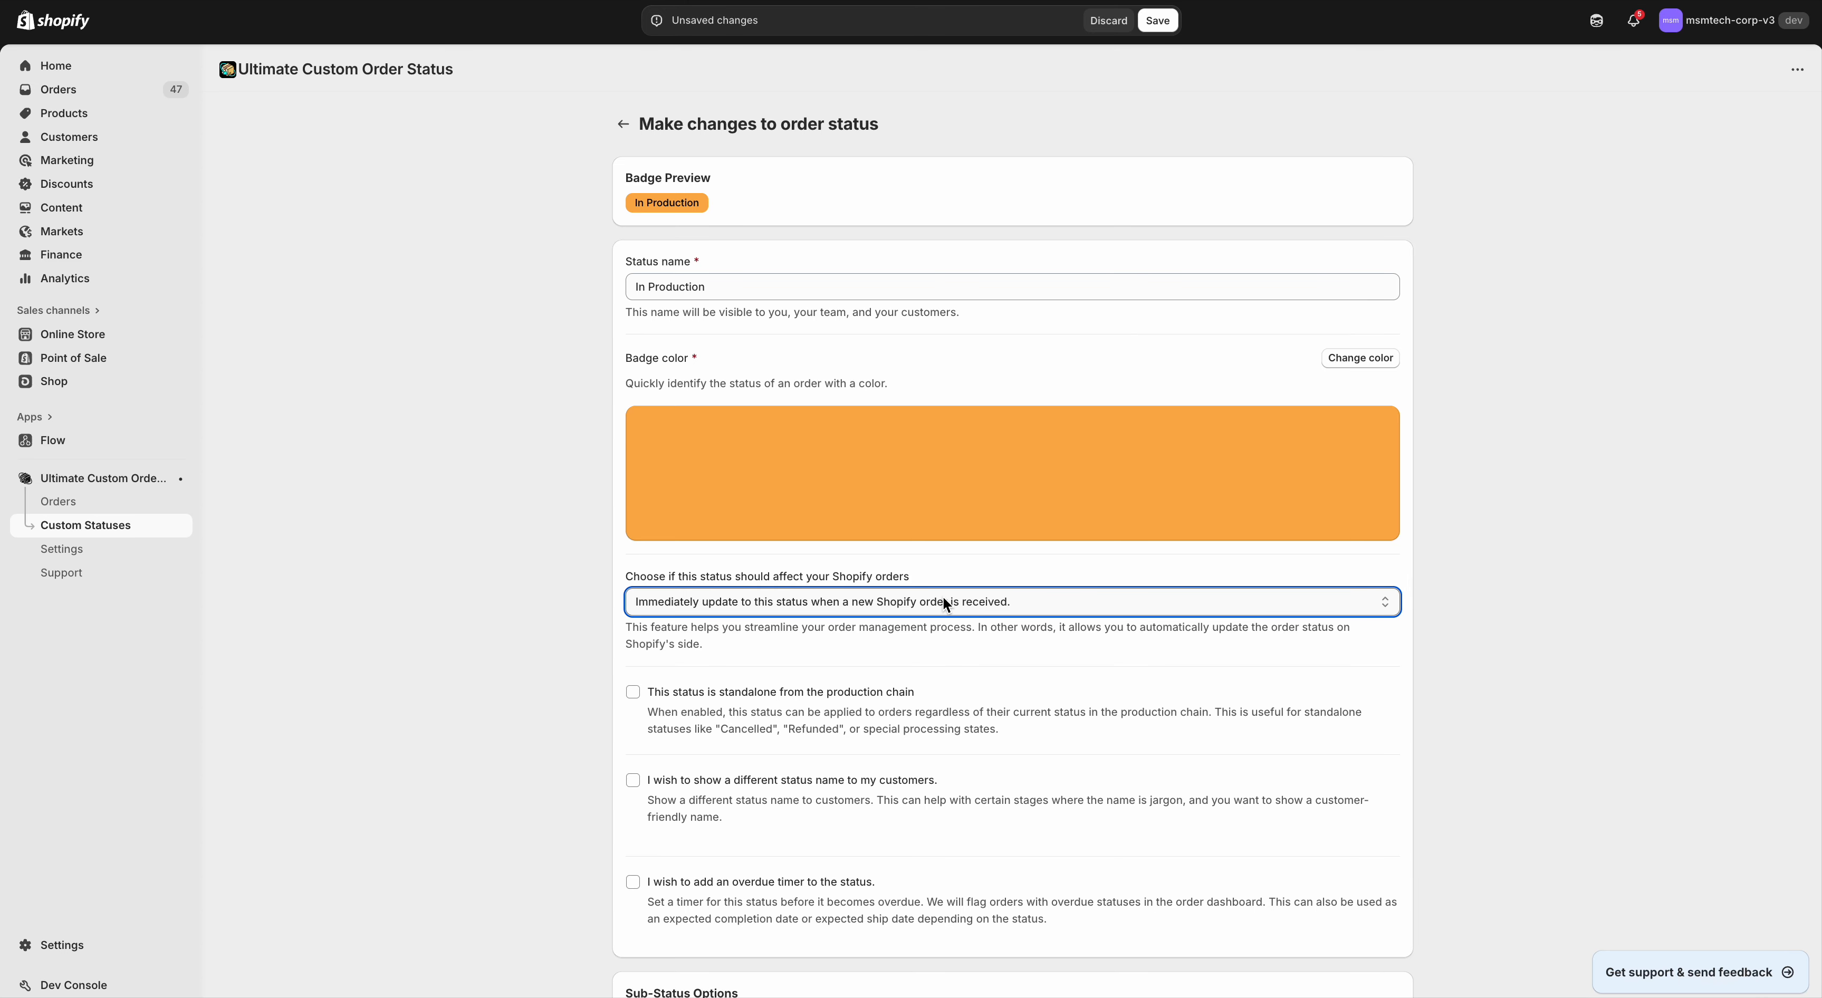
Step: Try marking orders as fulfilled on Shopify as the status's impact, and return the setting to no impact on Shopify's side
{"action": "left_click", "coordinate": [638, 595]}
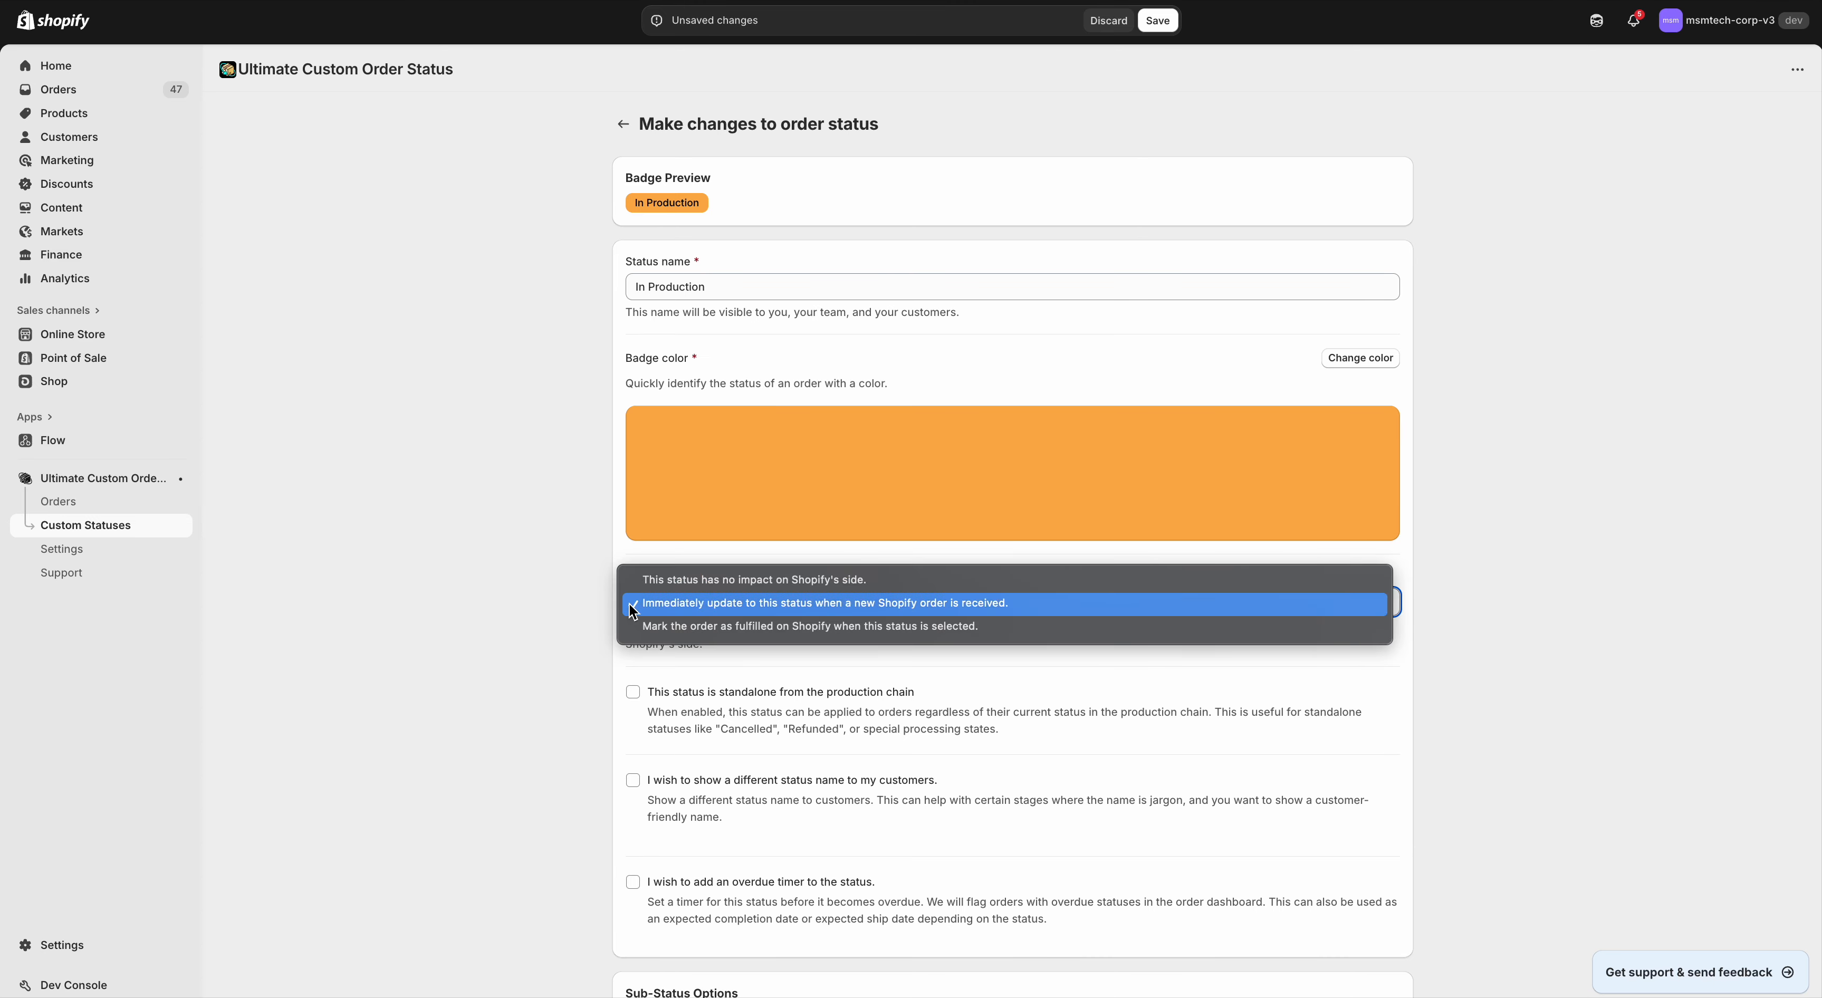
{"action": "left_click", "coordinate": [762, 627]}
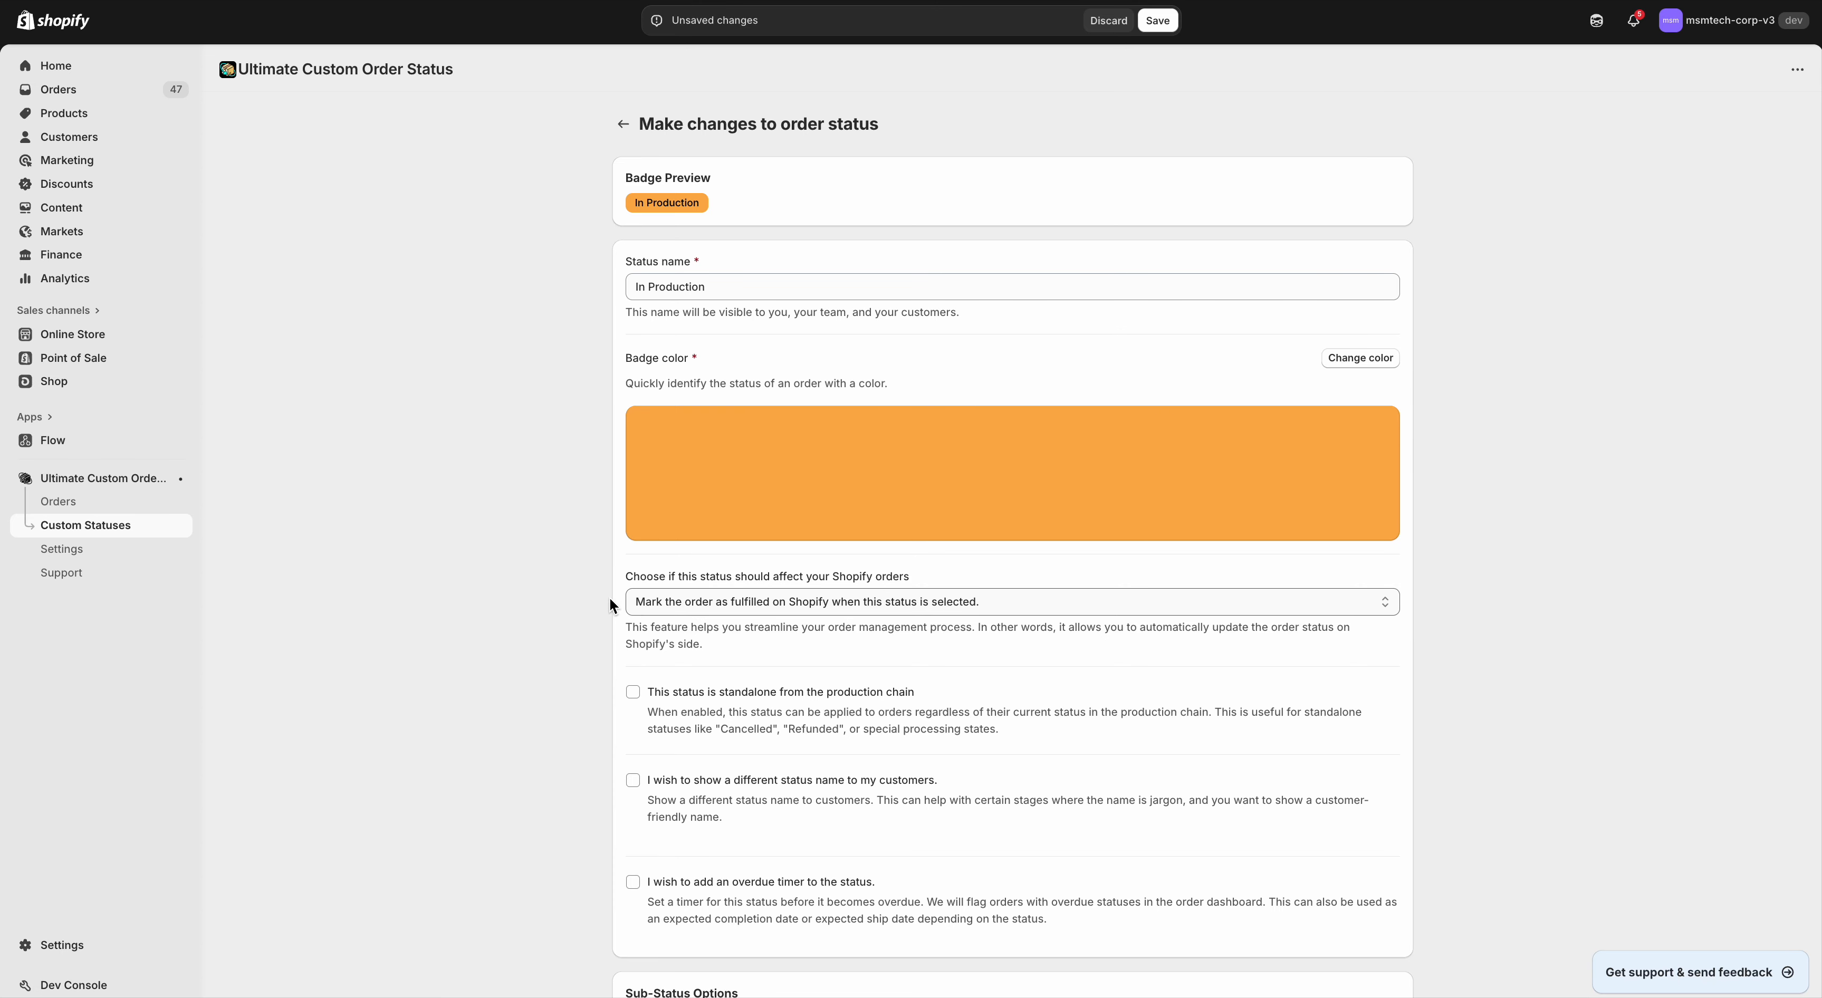
{"action": "scroll", "coordinate": [524, 556], "scroll_direction": "down", "scroll_amount": 3}
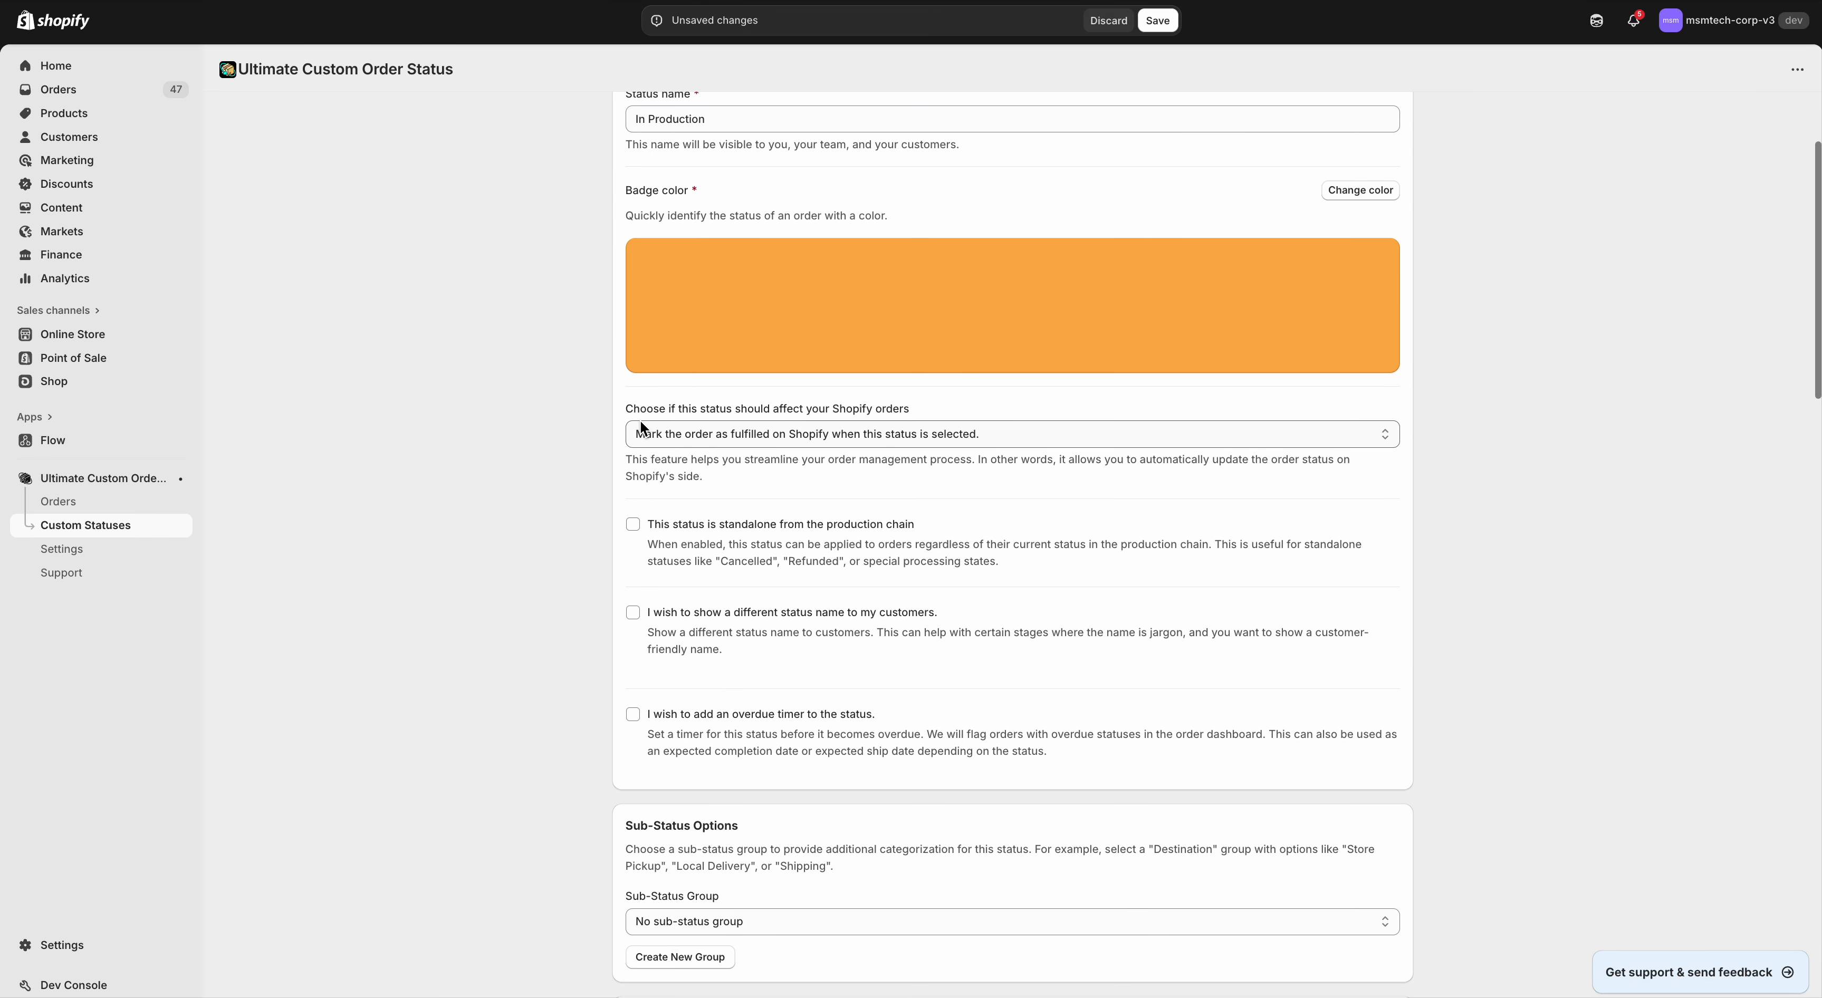
{"action": "scroll", "coordinate": [602, 458], "scroll_direction": "down", "scroll_amount": 3}
{"action": "left_click", "coordinate": [683, 251]}
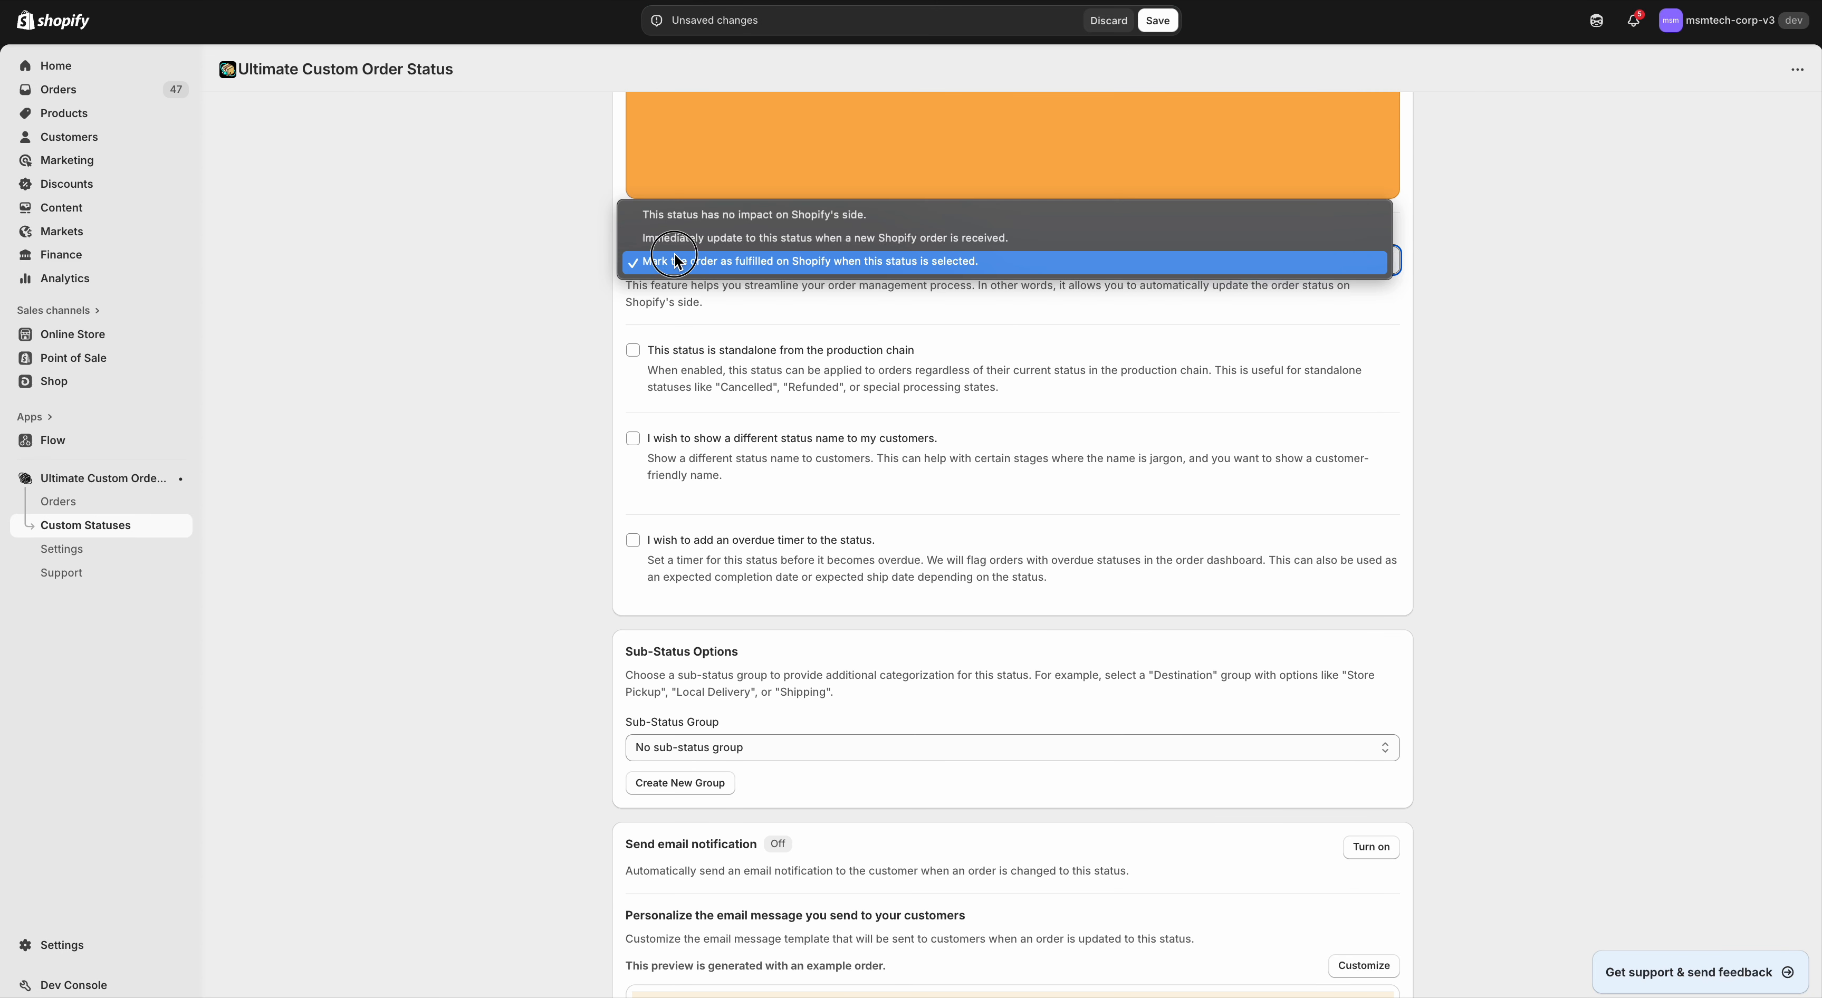
{"action": "left_click", "coordinate": [682, 216]}
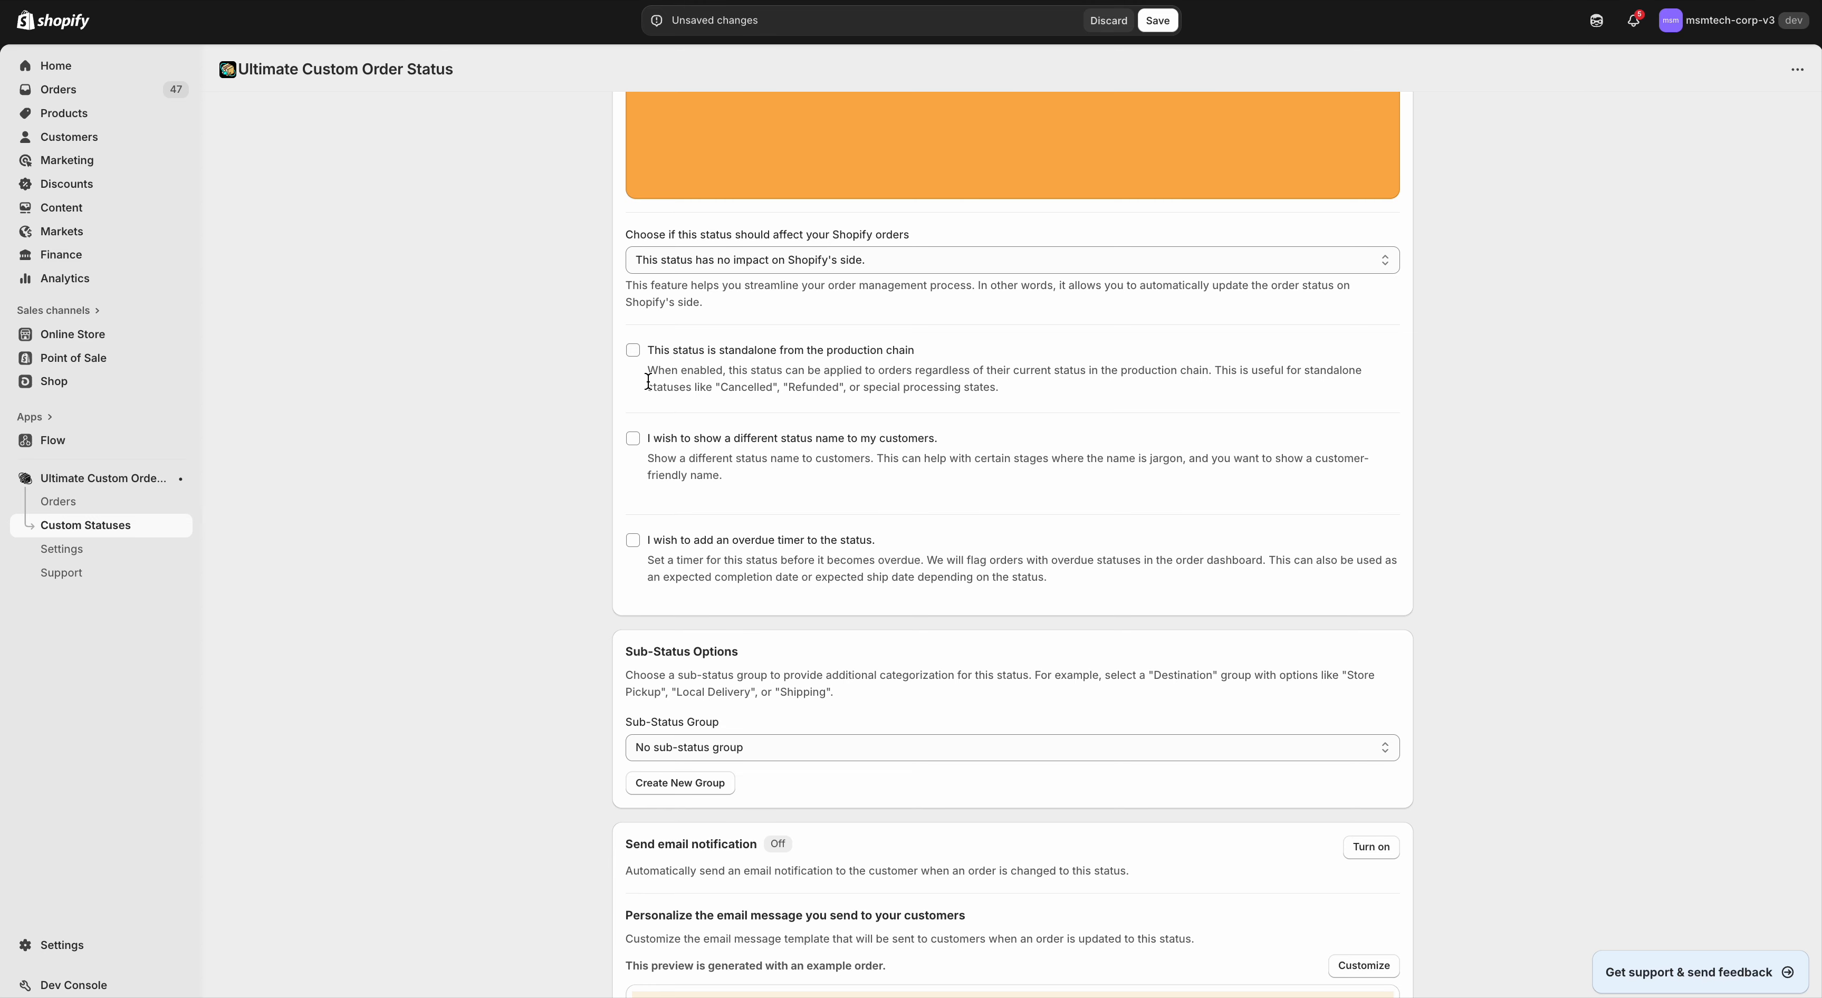
Step: Try making the status standalone from the production chain and switch that option off again
{"action": "scroll", "coordinate": [550, 377], "scroll_direction": "up", "scroll_amount": 1}
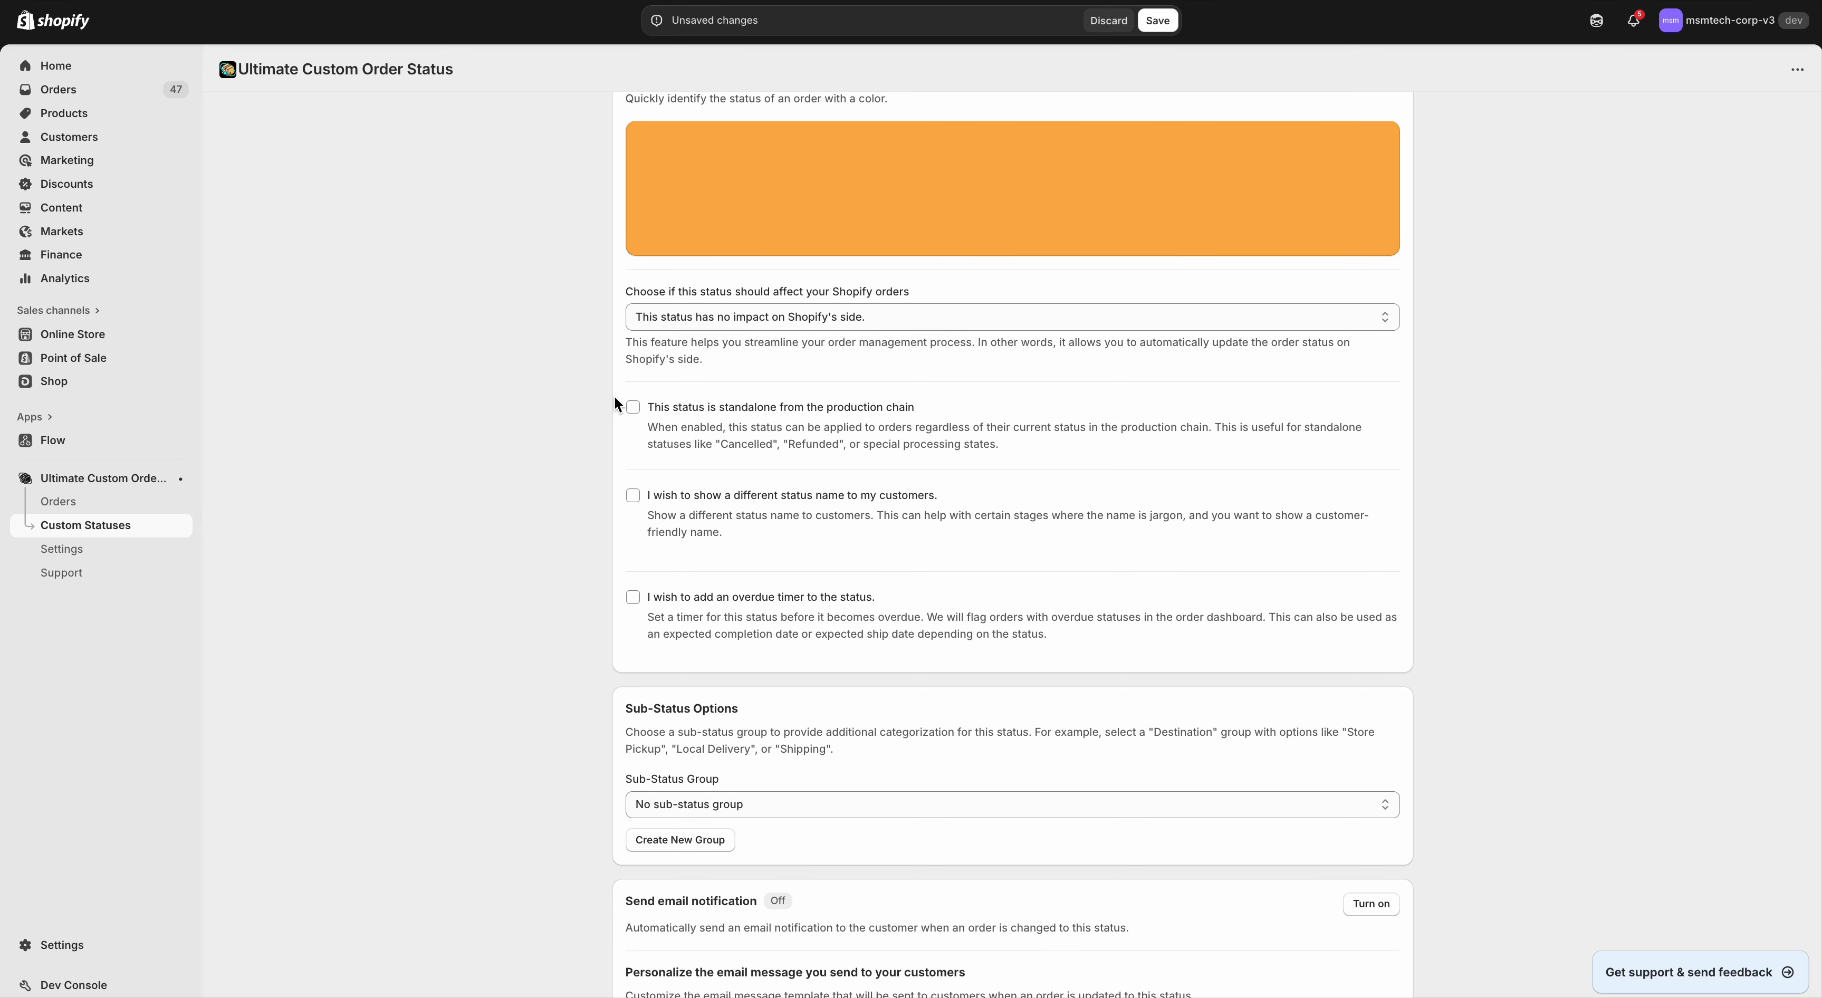
{"action": "scroll", "coordinate": [642, 450], "scroll_direction": "up", "scroll_amount": 1}
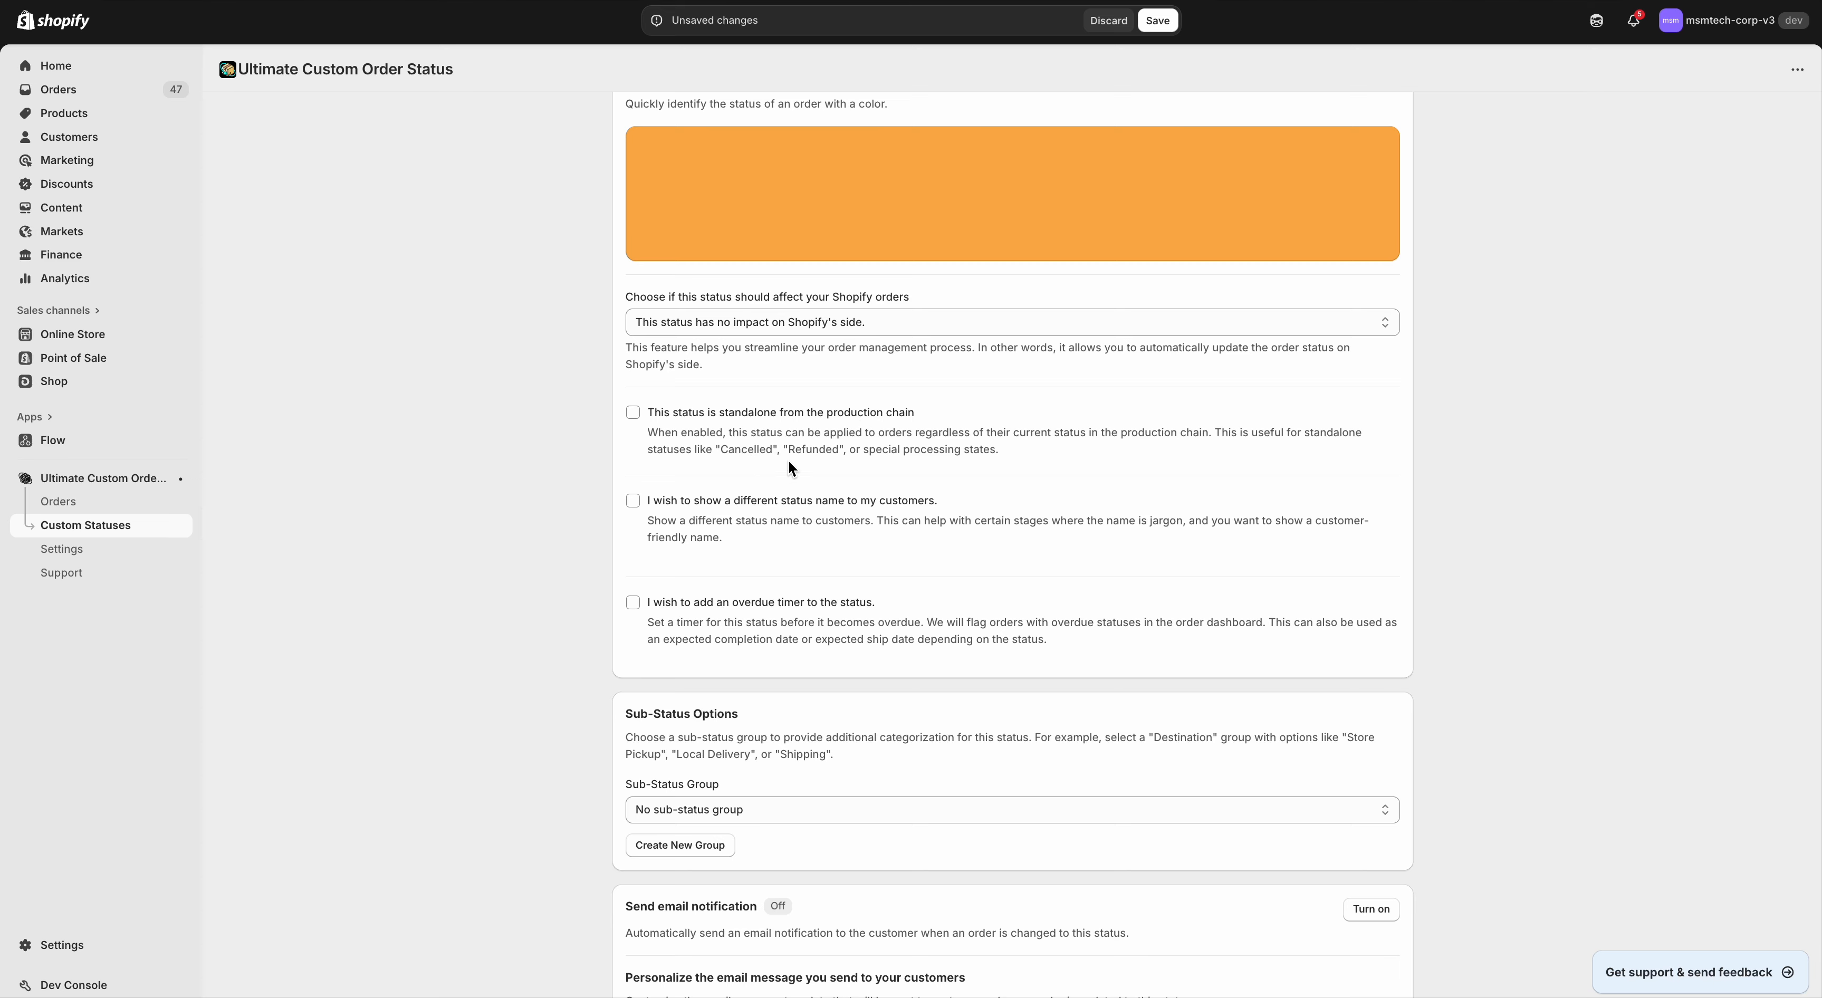
{"action": "scroll", "coordinate": [535, 464], "scroll_direction": "up", "scroll_amount": 5}
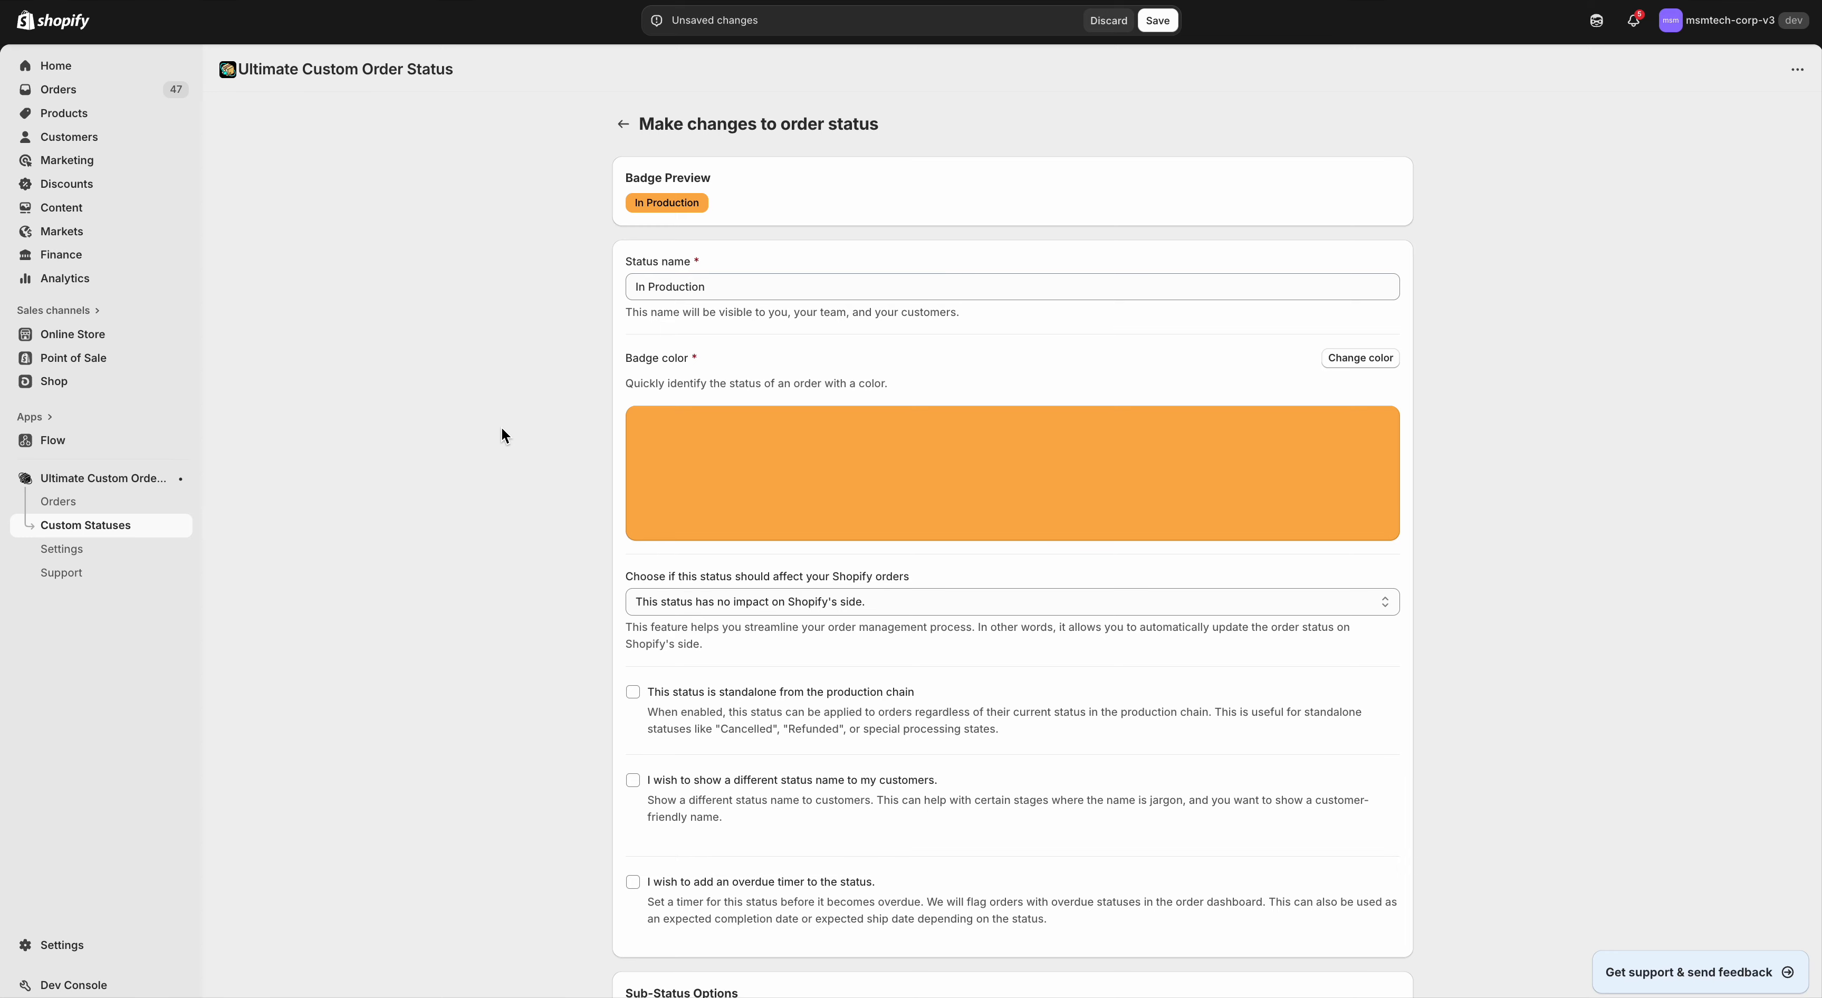
{"action": "scroll", "coordinate": [476, 621], "scroll_direction": "down", "scroll_amount": 3}
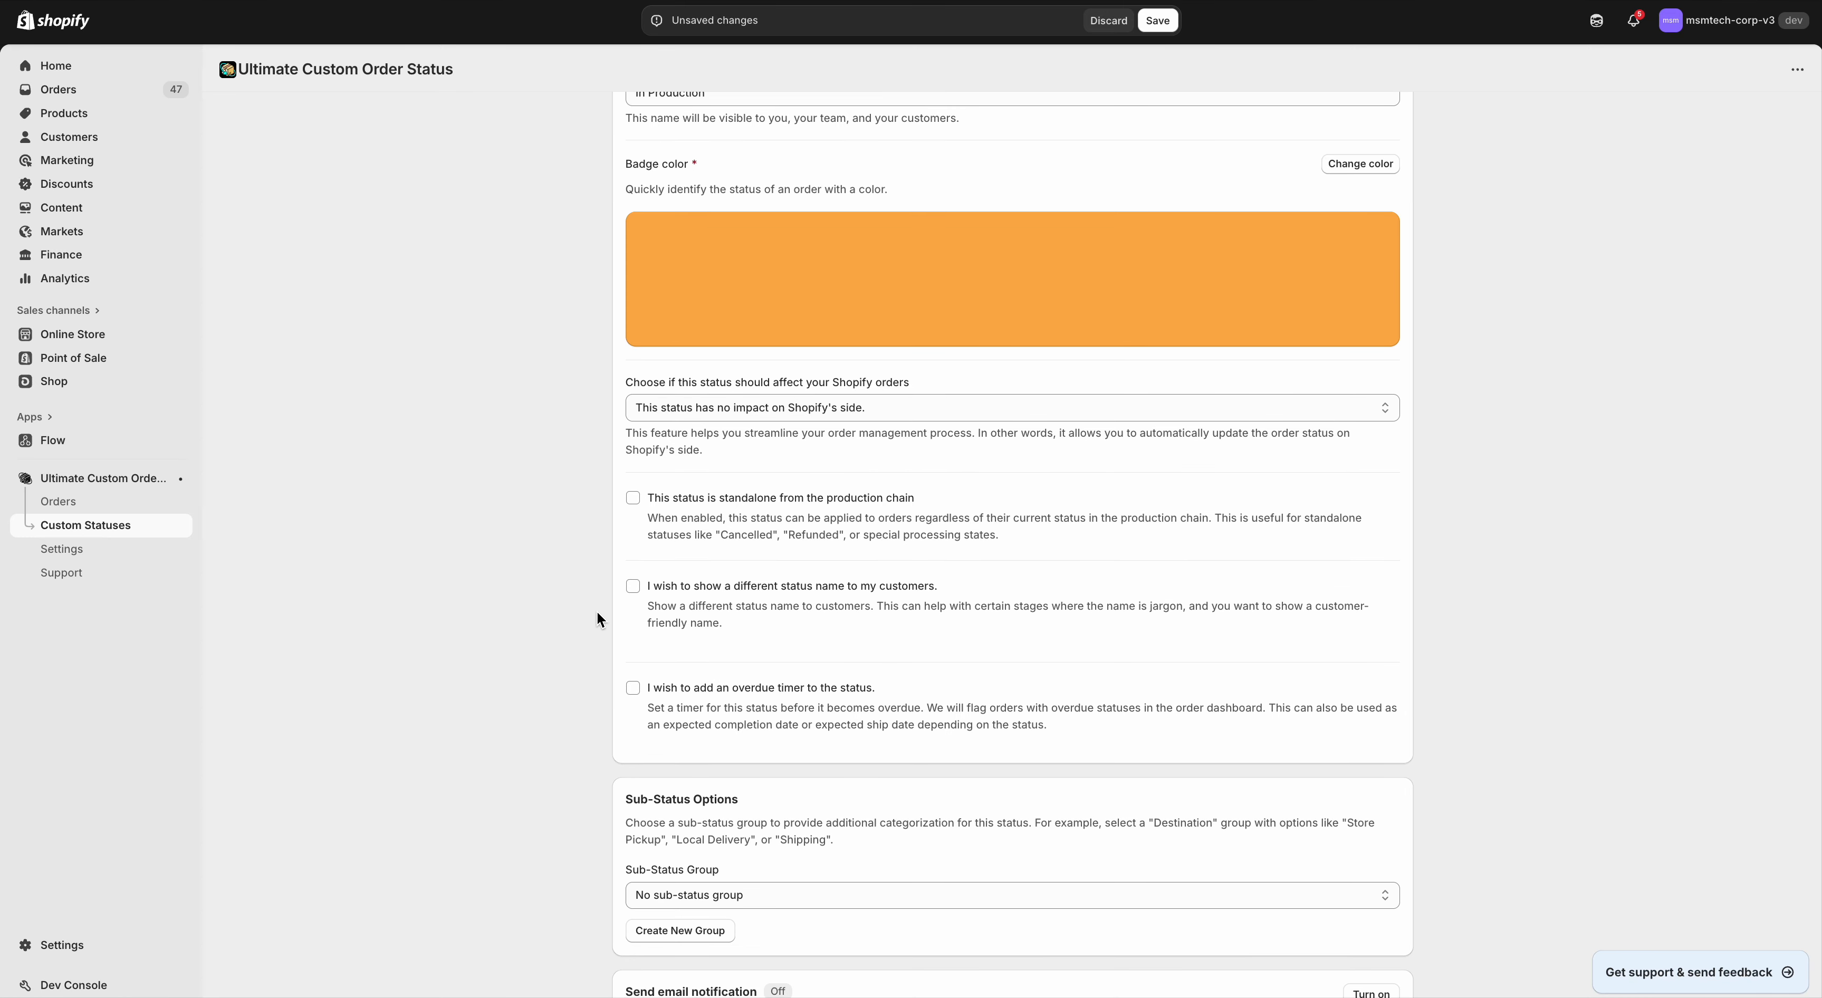
{"action": "scroll", "coordinate": [601, 615], "scroll_direction": "down", "scroll_amount": 1}
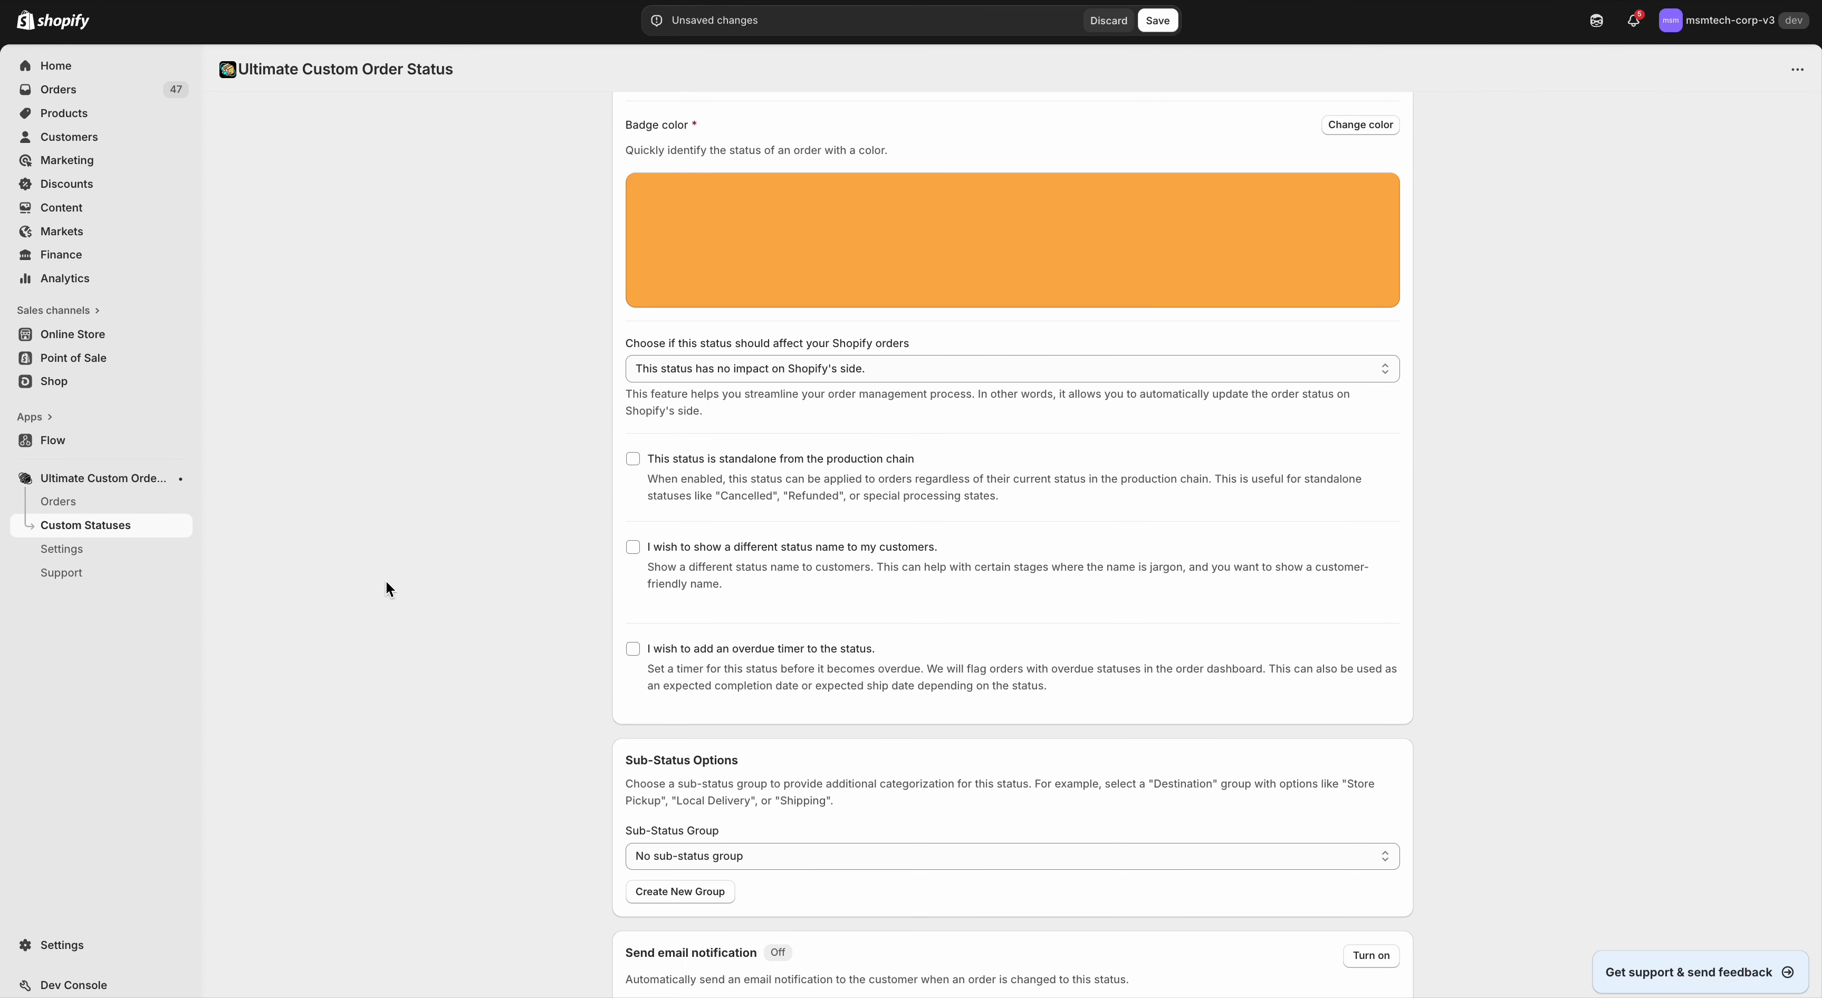
{"action": "scroll", "coordinate": [387, 588], "scroll_direction": "up", "scroll_amount": 2}
{"action": "left_click", "coordinate": [734, 620]}
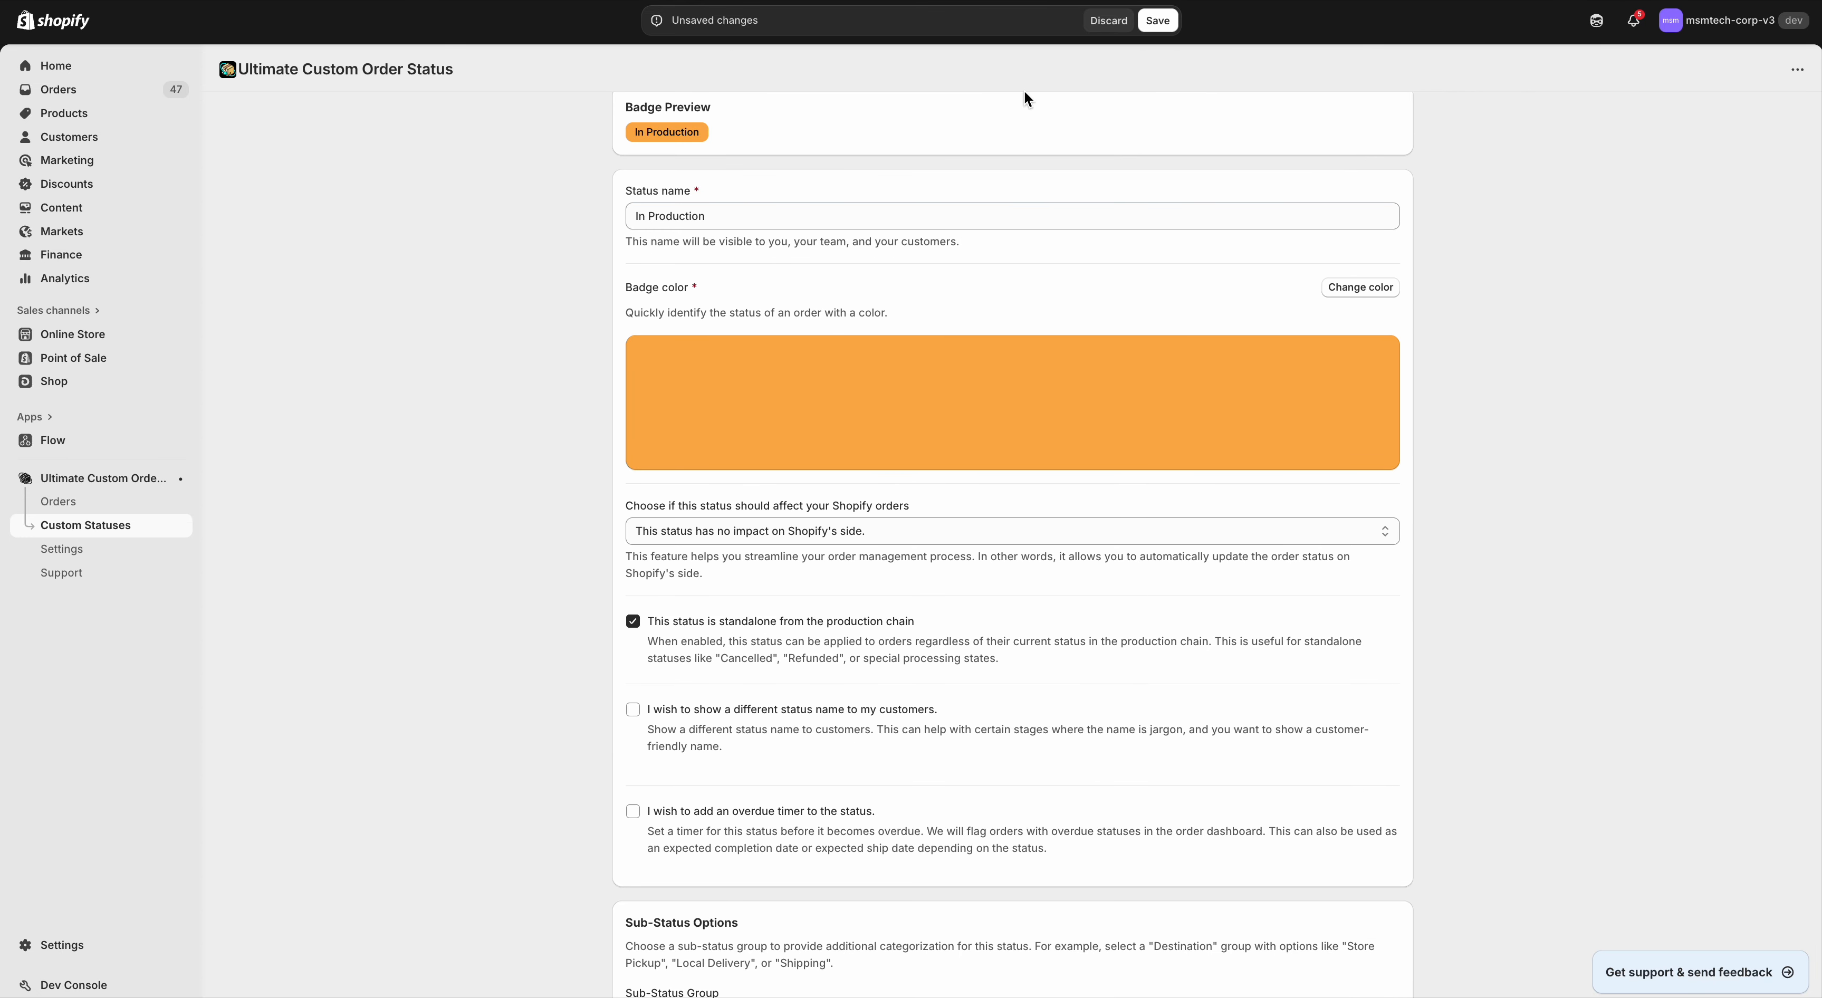
{"action": "left_click", "coordinate": [703, 619]}
Step: Rename the In Production status as "In Production 890412k"
{"action": "scroll", "coordinate": [473, 629], "scroll_direction": "down", "scroll_amount": 2}
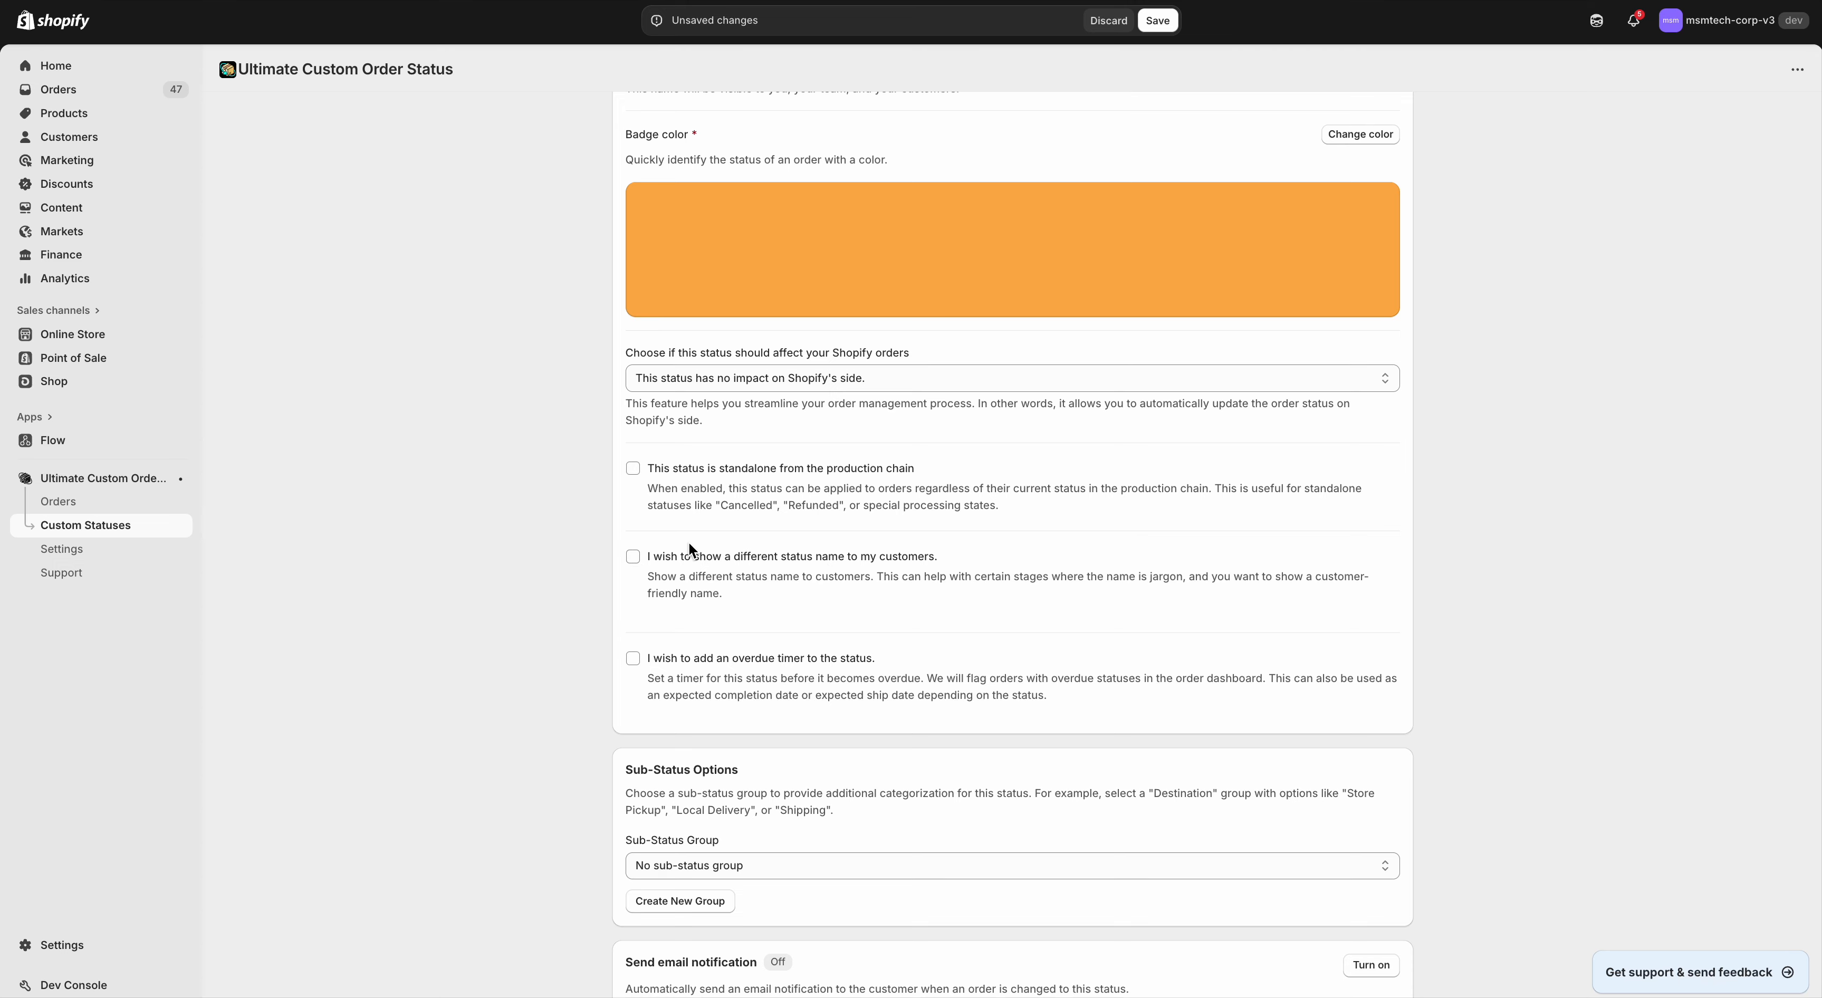
{"action": "scroll", "coordinate": [637, 523], "scroll_direction": "up", "scroll_amount": 3}
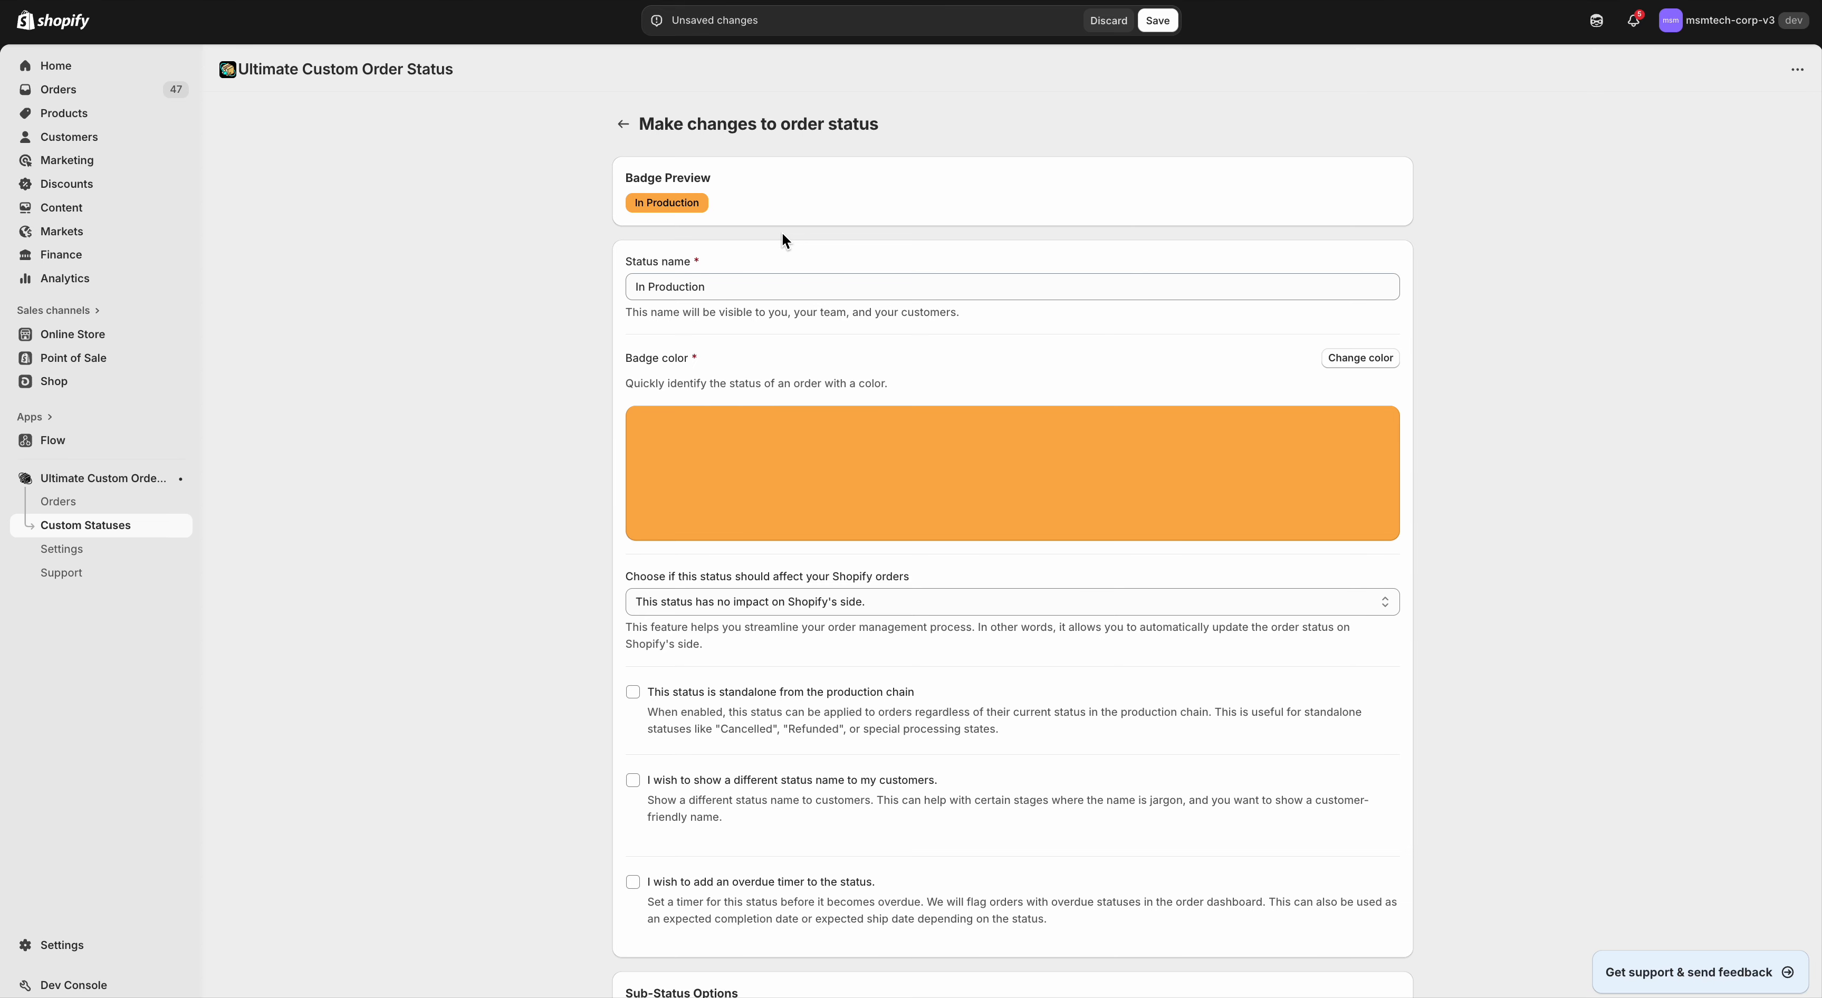
{"action": "left_click", "coordinate": [761, 280]}
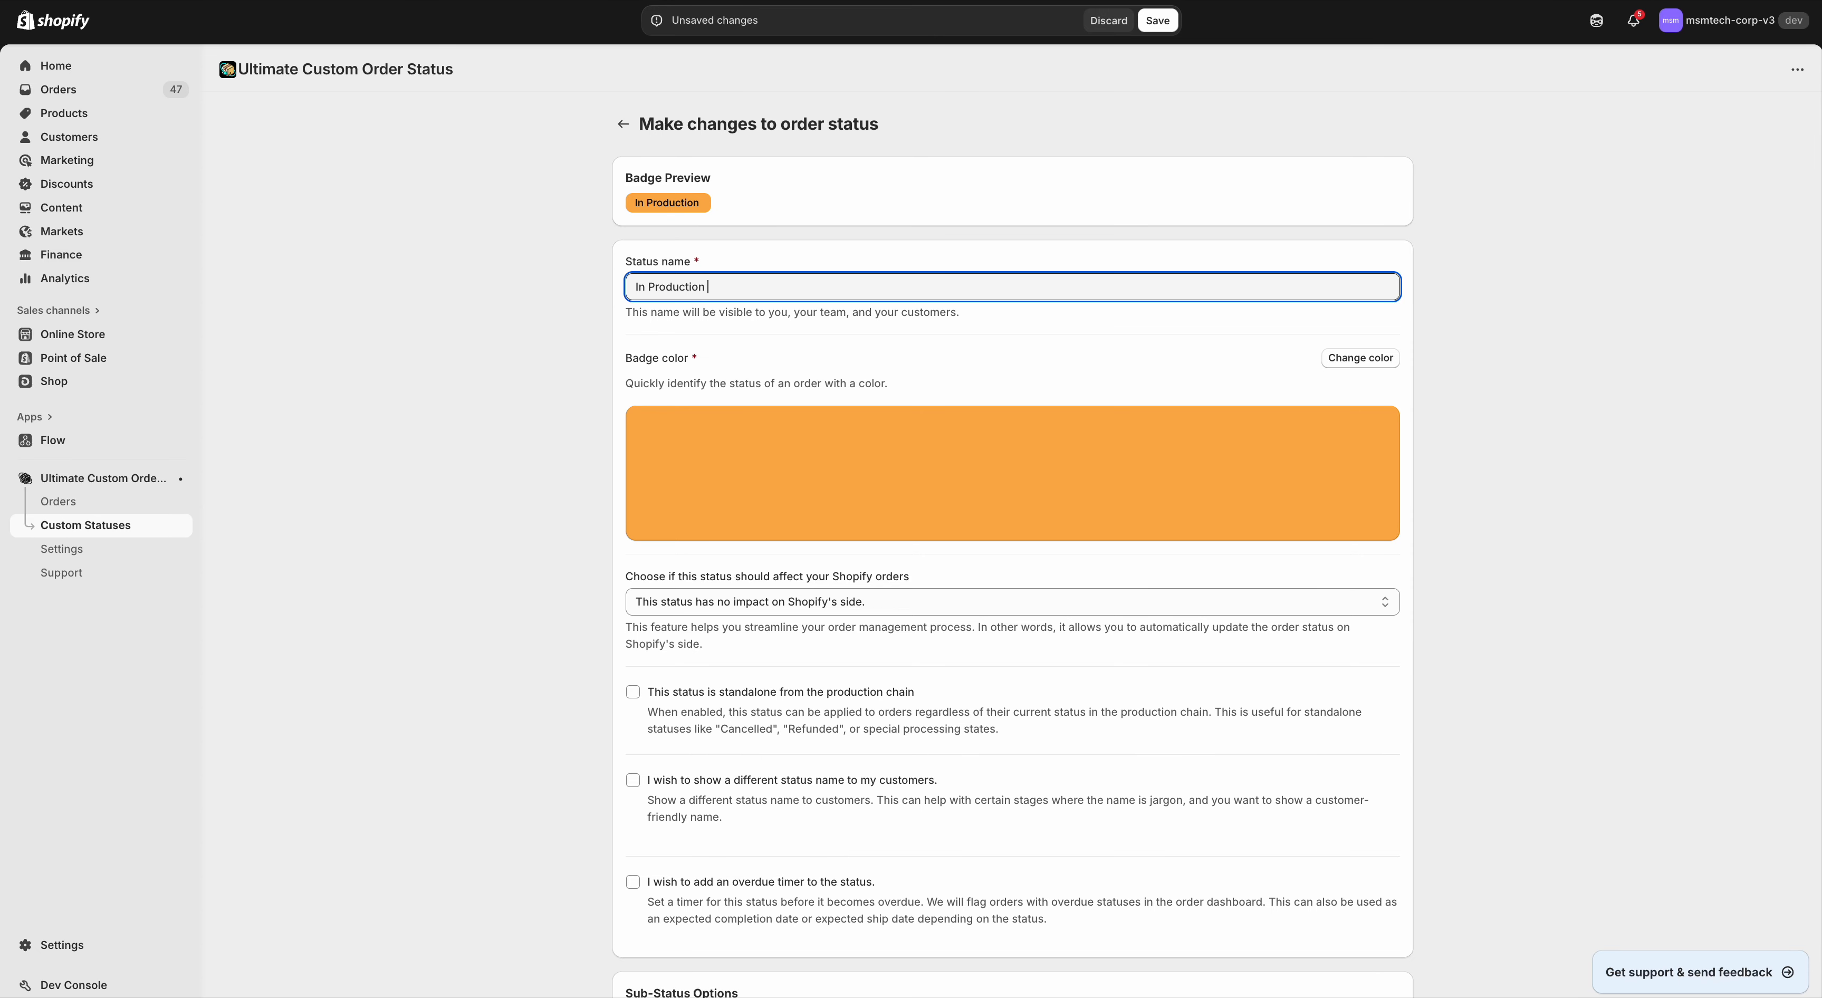
{"action": "type", "text": "890412k"}
{"action": "left_click", "coordinate": [354, 246]}
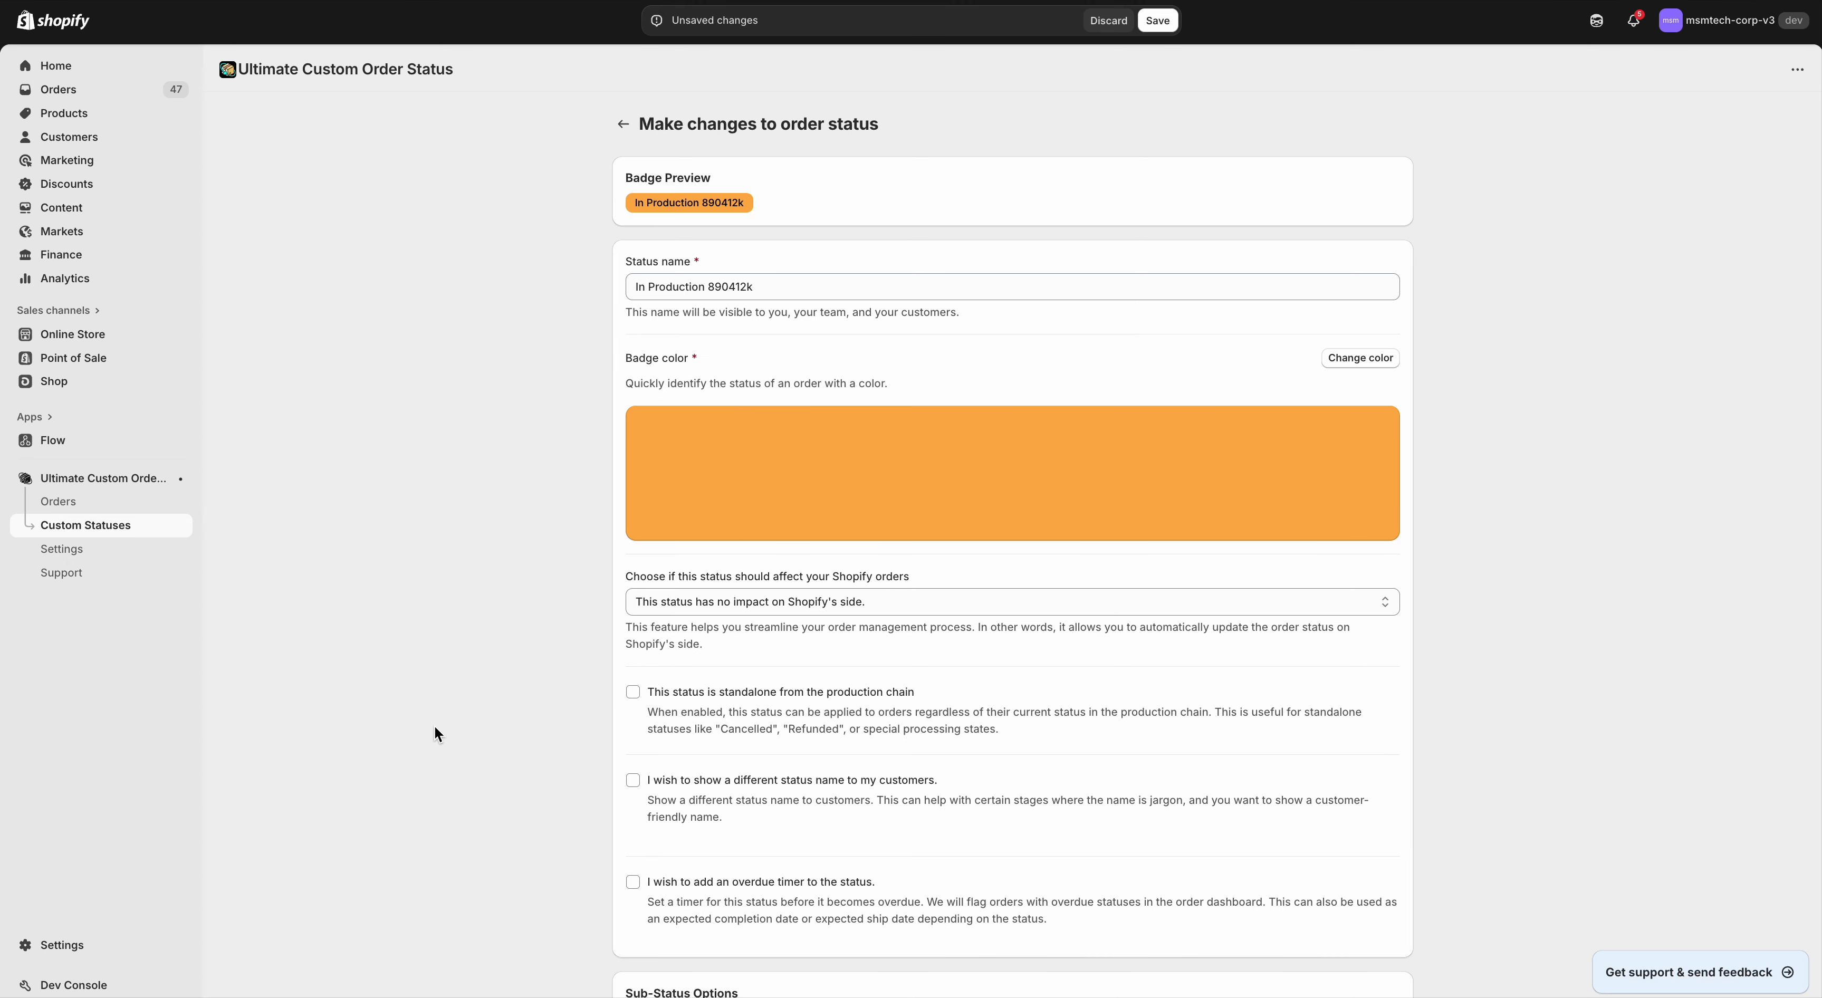
Step: Enable a different status name for customers and set the public name to "In production"
{"action": "scroll", "coordinate": [434, 734], "scroll_direction": "down", "scroll_amount": 5}
{"action": "left_click", "coordinate": [632, 465]}
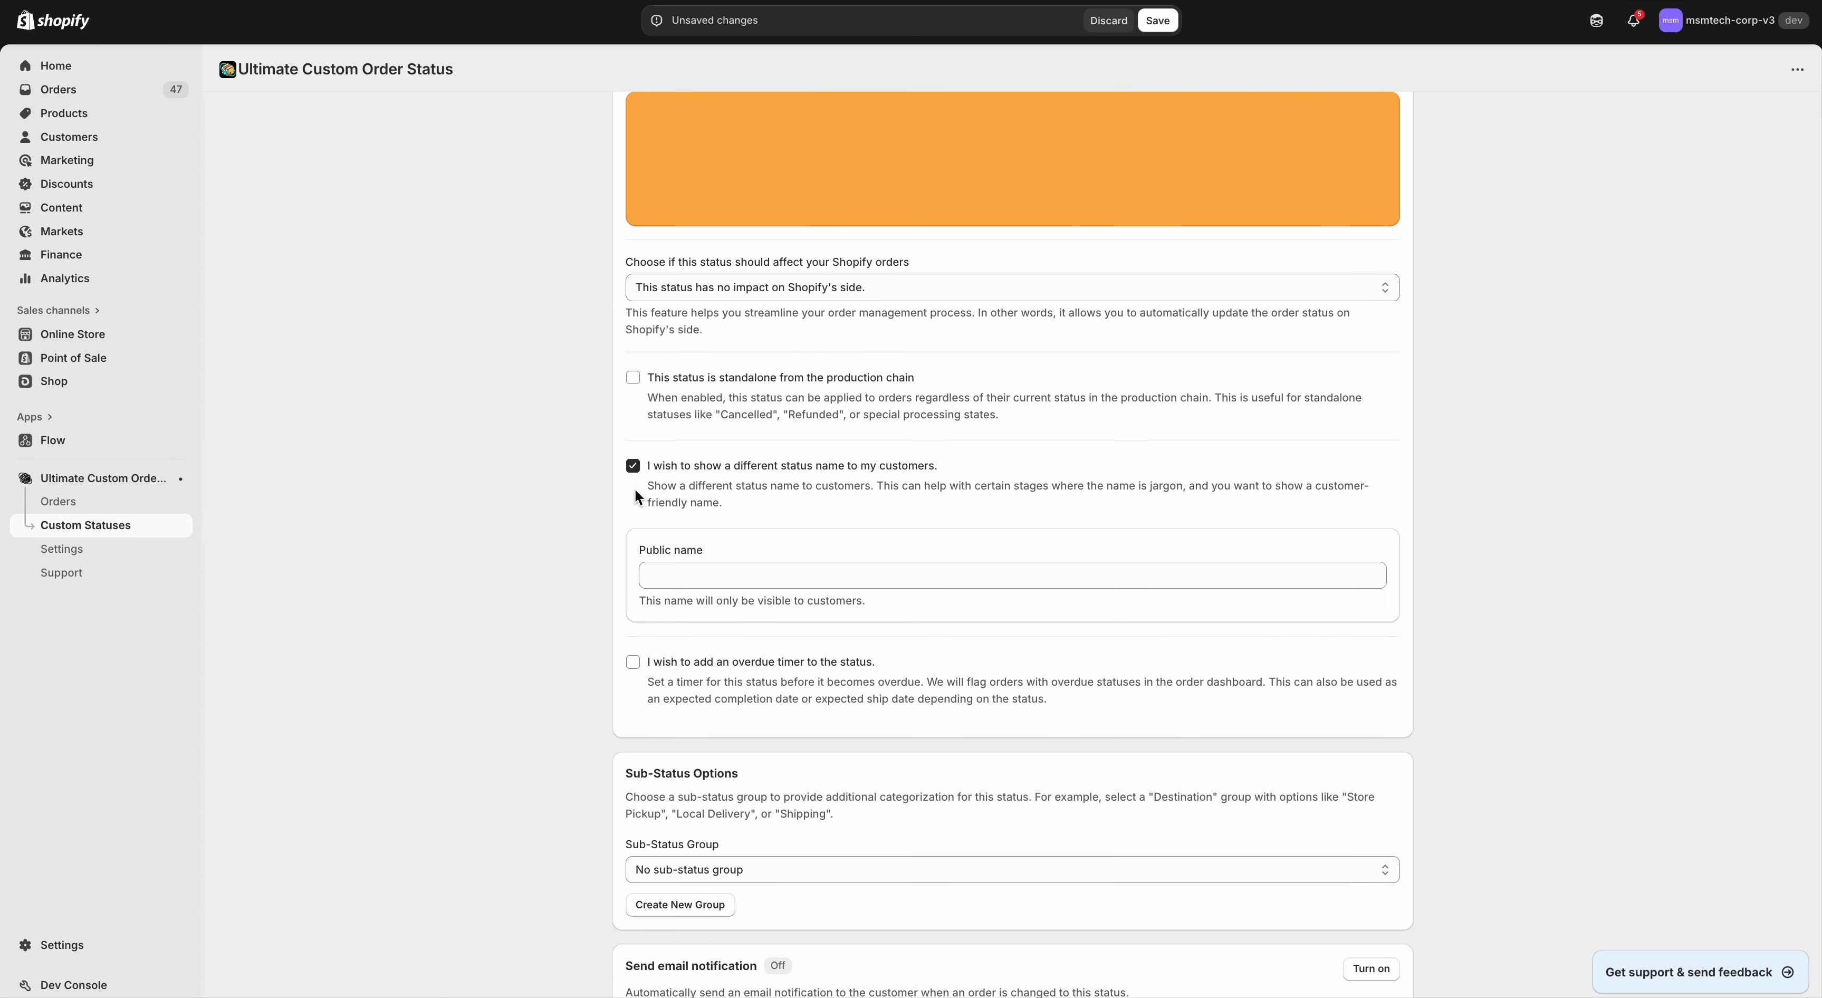
{"action": "scroll", "coordinate": [635, 495], "scroll_direction": "up", "scroll_amount": 5}
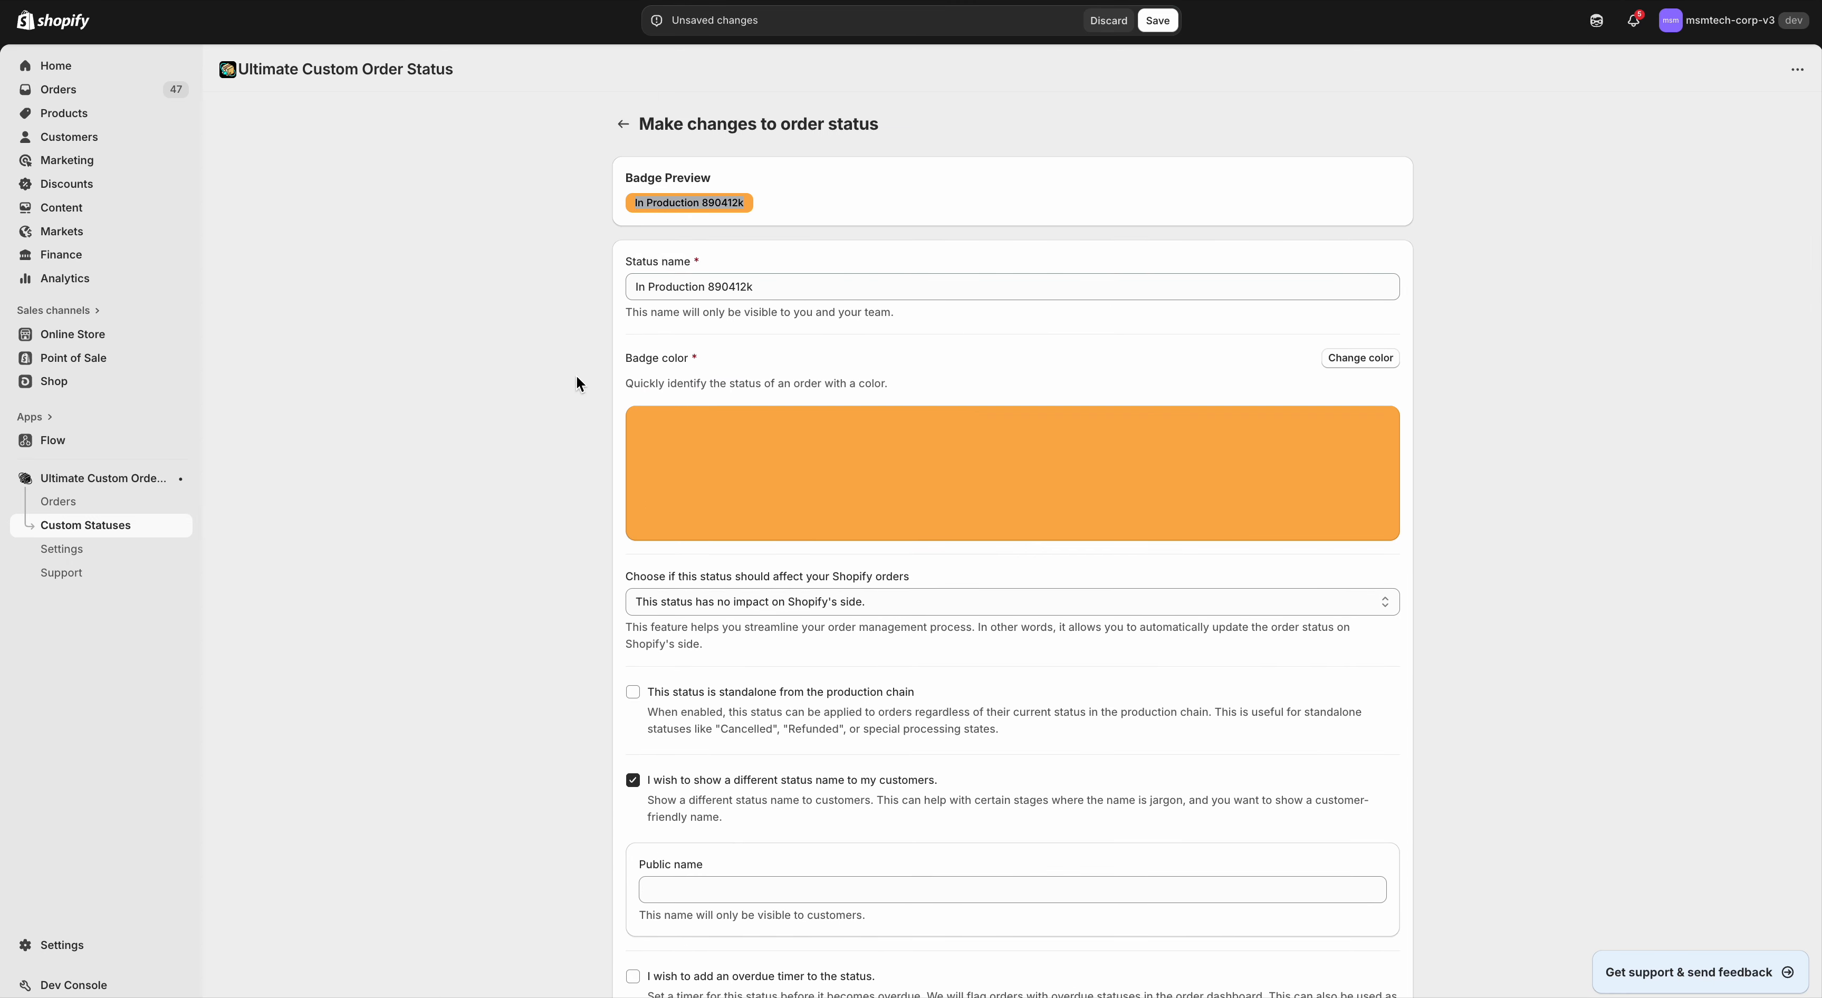
{"action": "scroll", "coordinate": [522, 375], "scroll_direction": "down", "scroll_amount": 5}
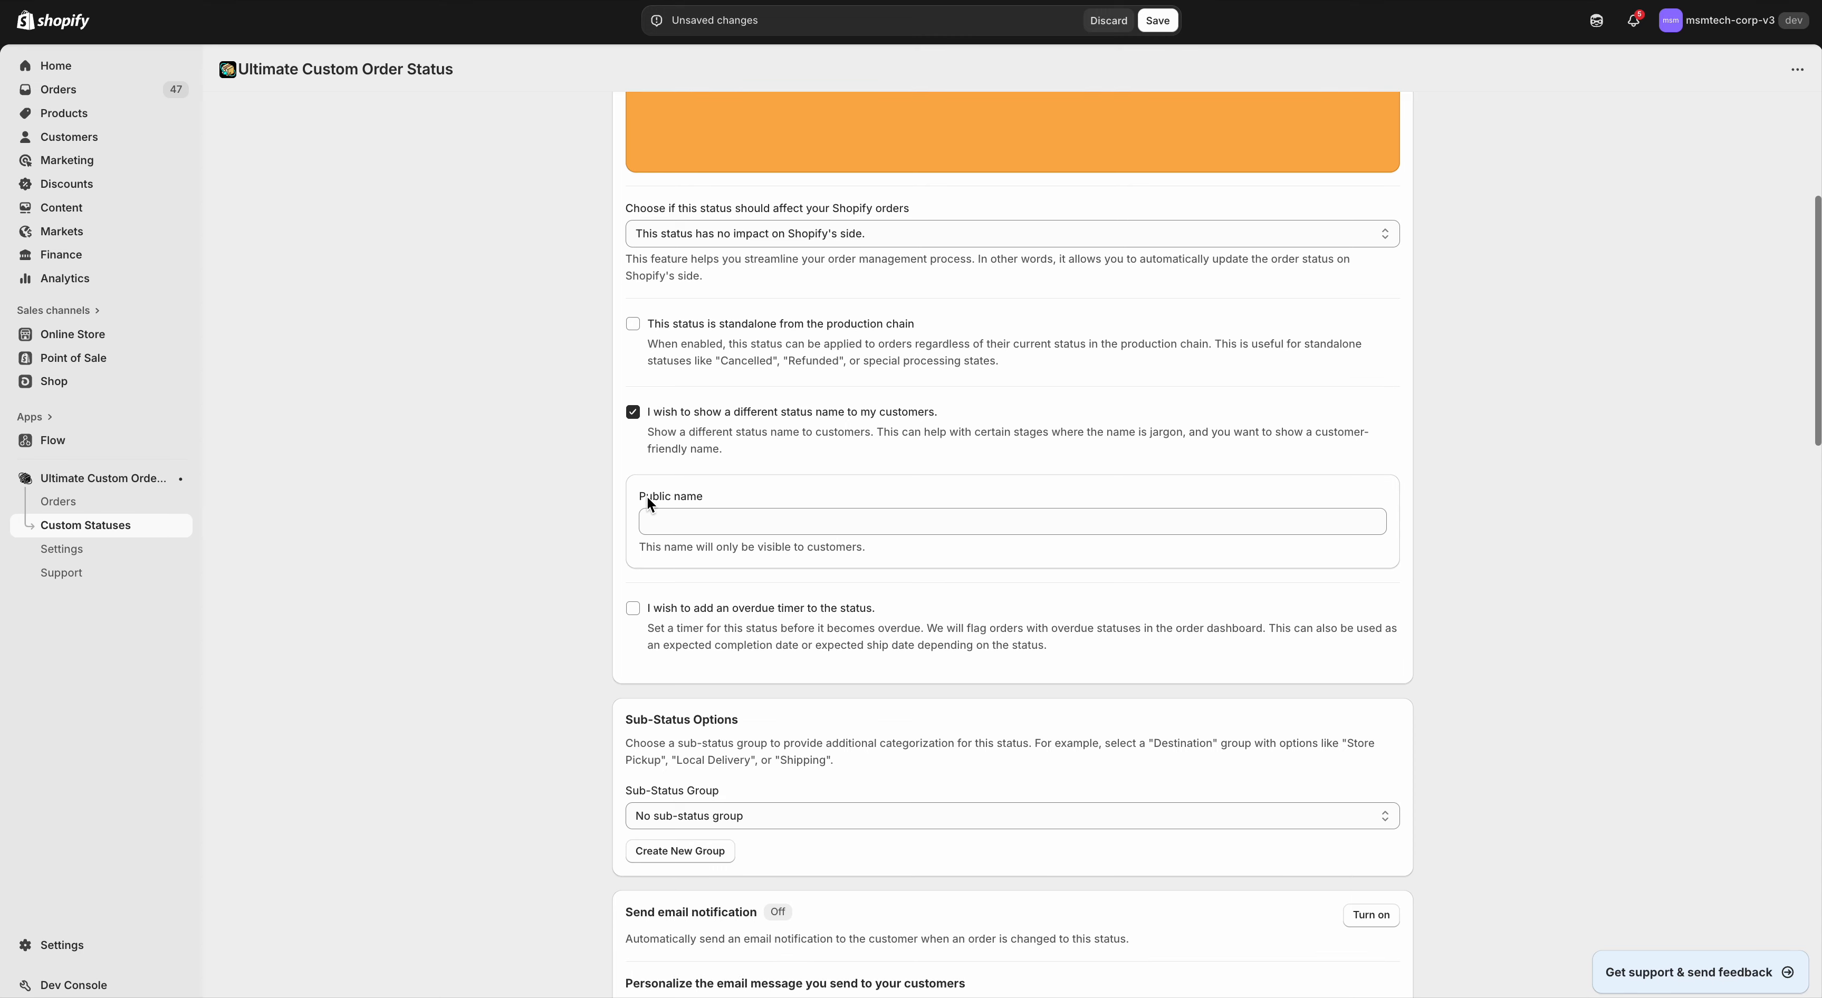
{"action": "left_click", "coordinate": [672, 524]}
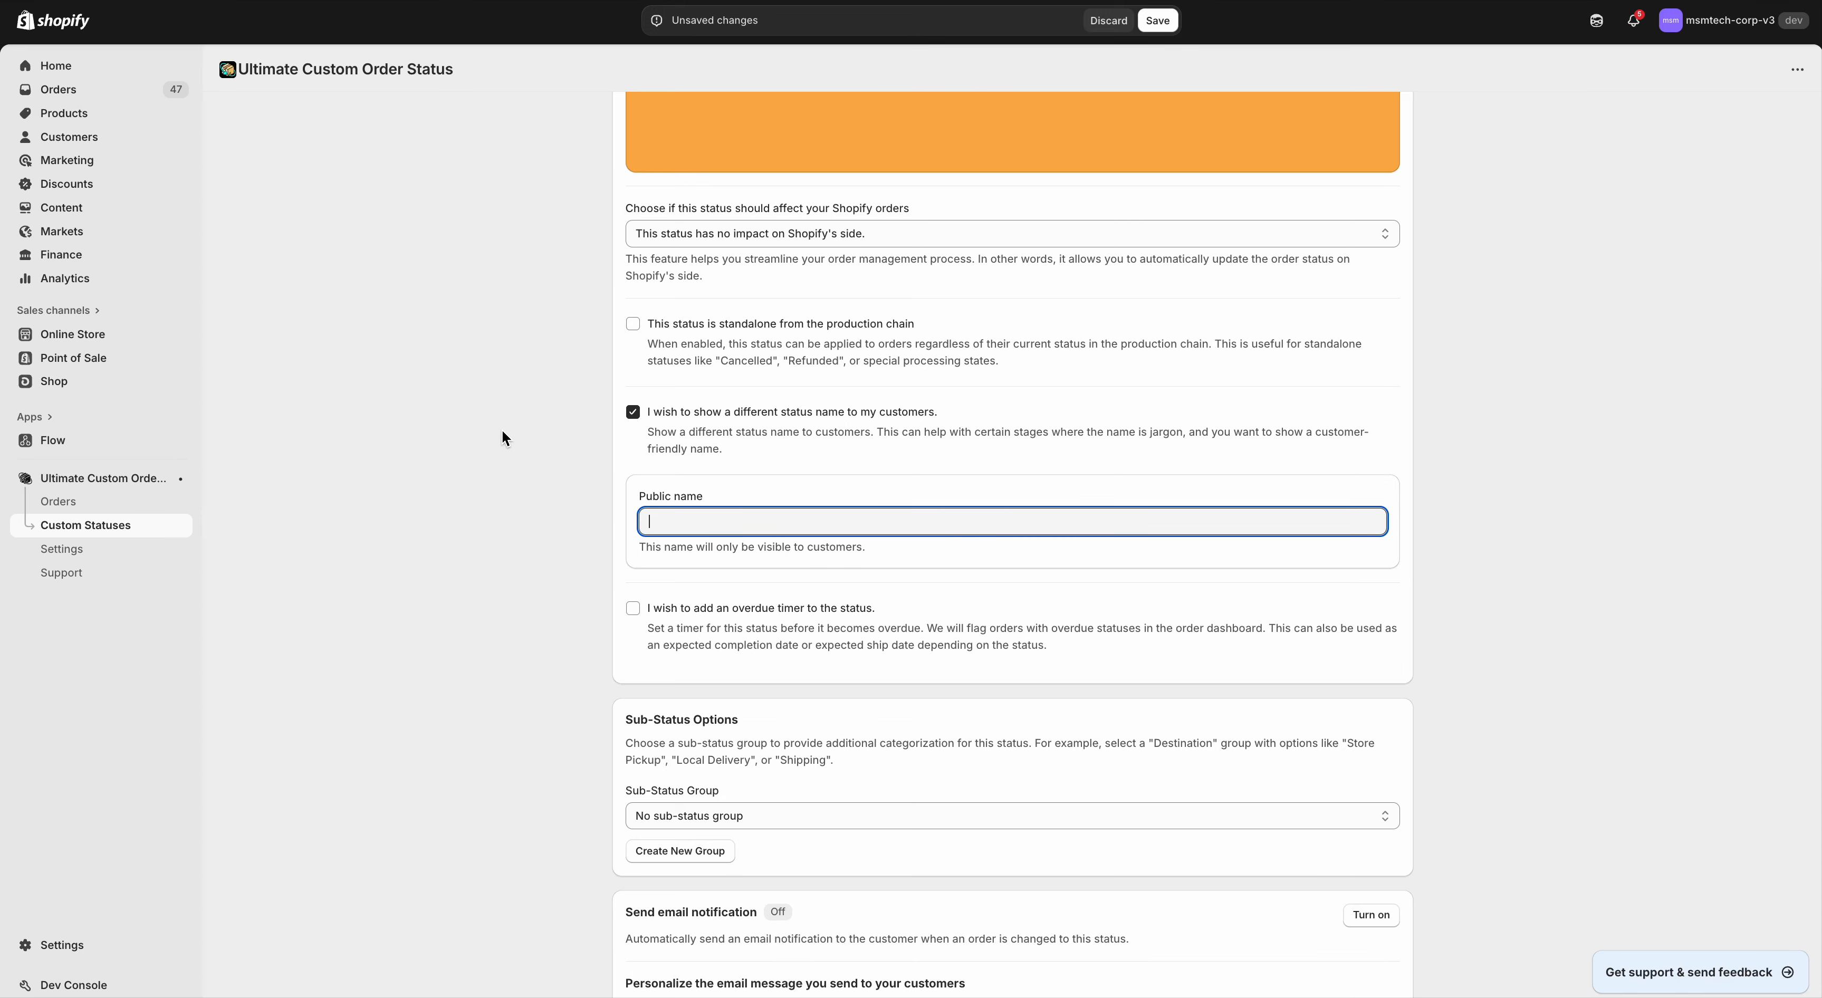
{"action": "type", "text": "In production"}
Step: Enable the overdue timer for the status and look over its duration, weekend and completion date options
{"action": "left_click", "coordinate": [664, 606]}
{"action": "scroll", "coordinate": [548, 640], "scroll_direction": "down", "scroll_amount": 3}
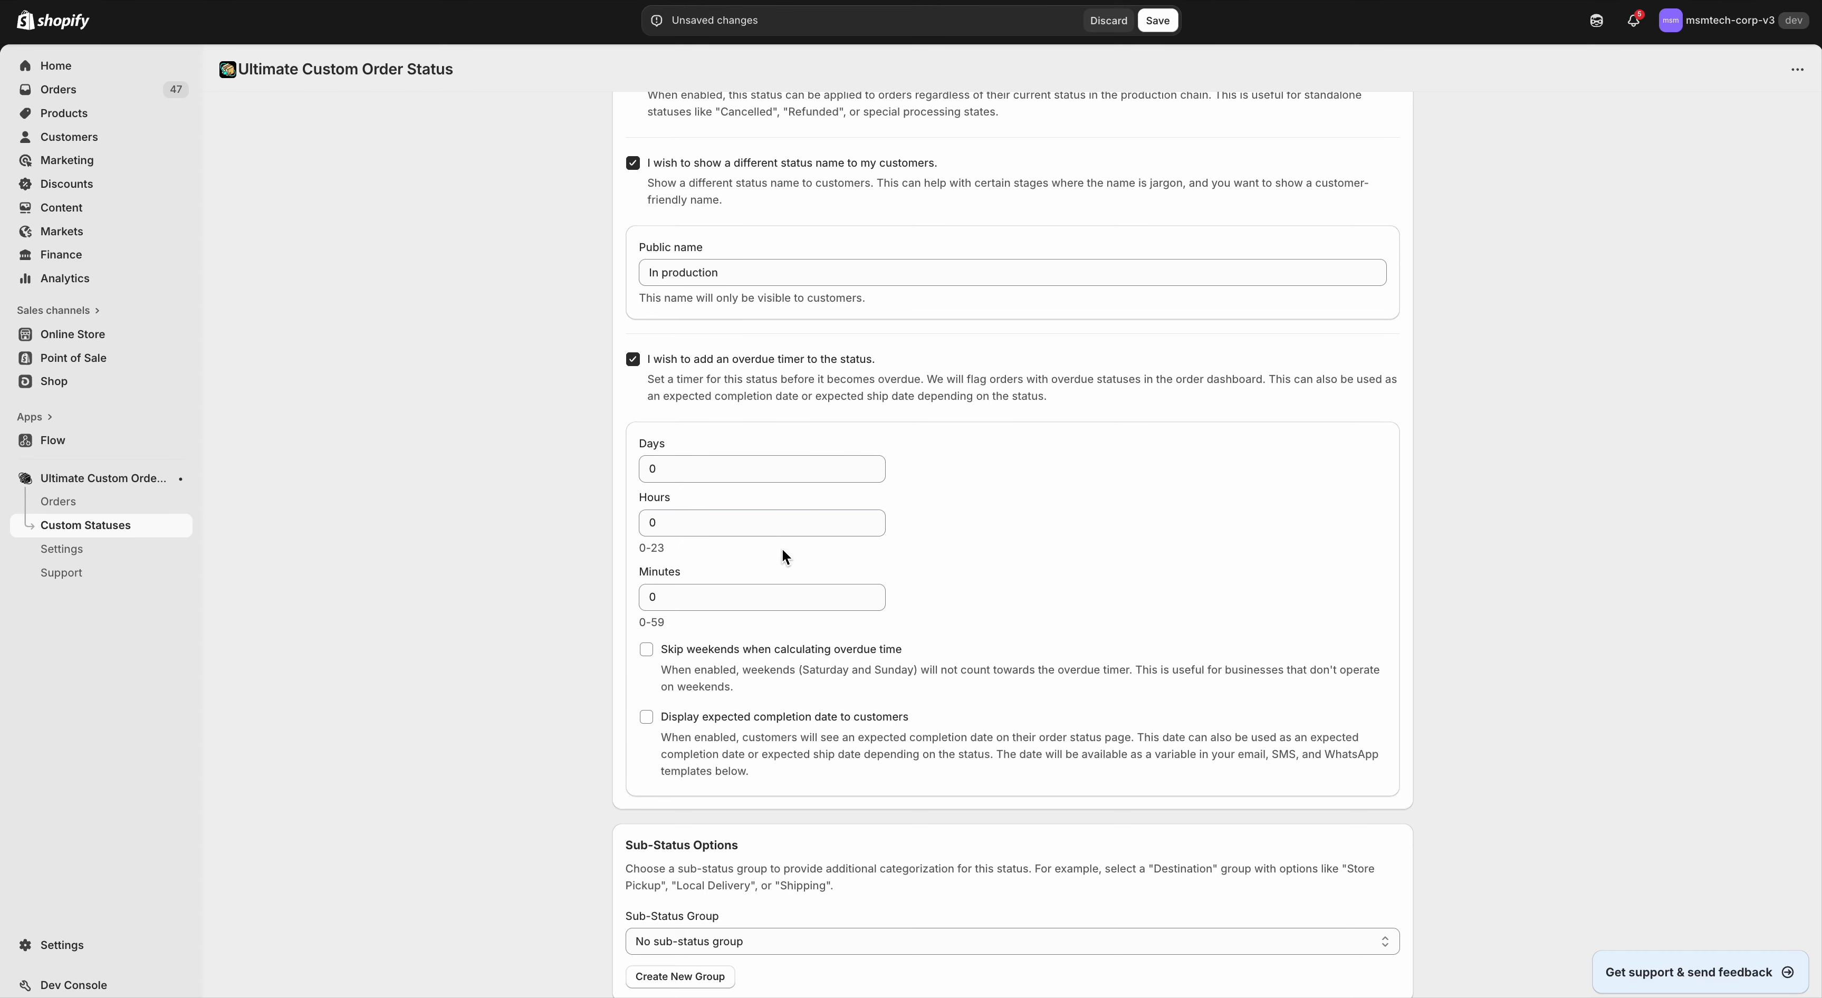
{"action": "scroll", "coordinate": [552, 541], "scroll_direction": "up", "scroll_amount": 1}
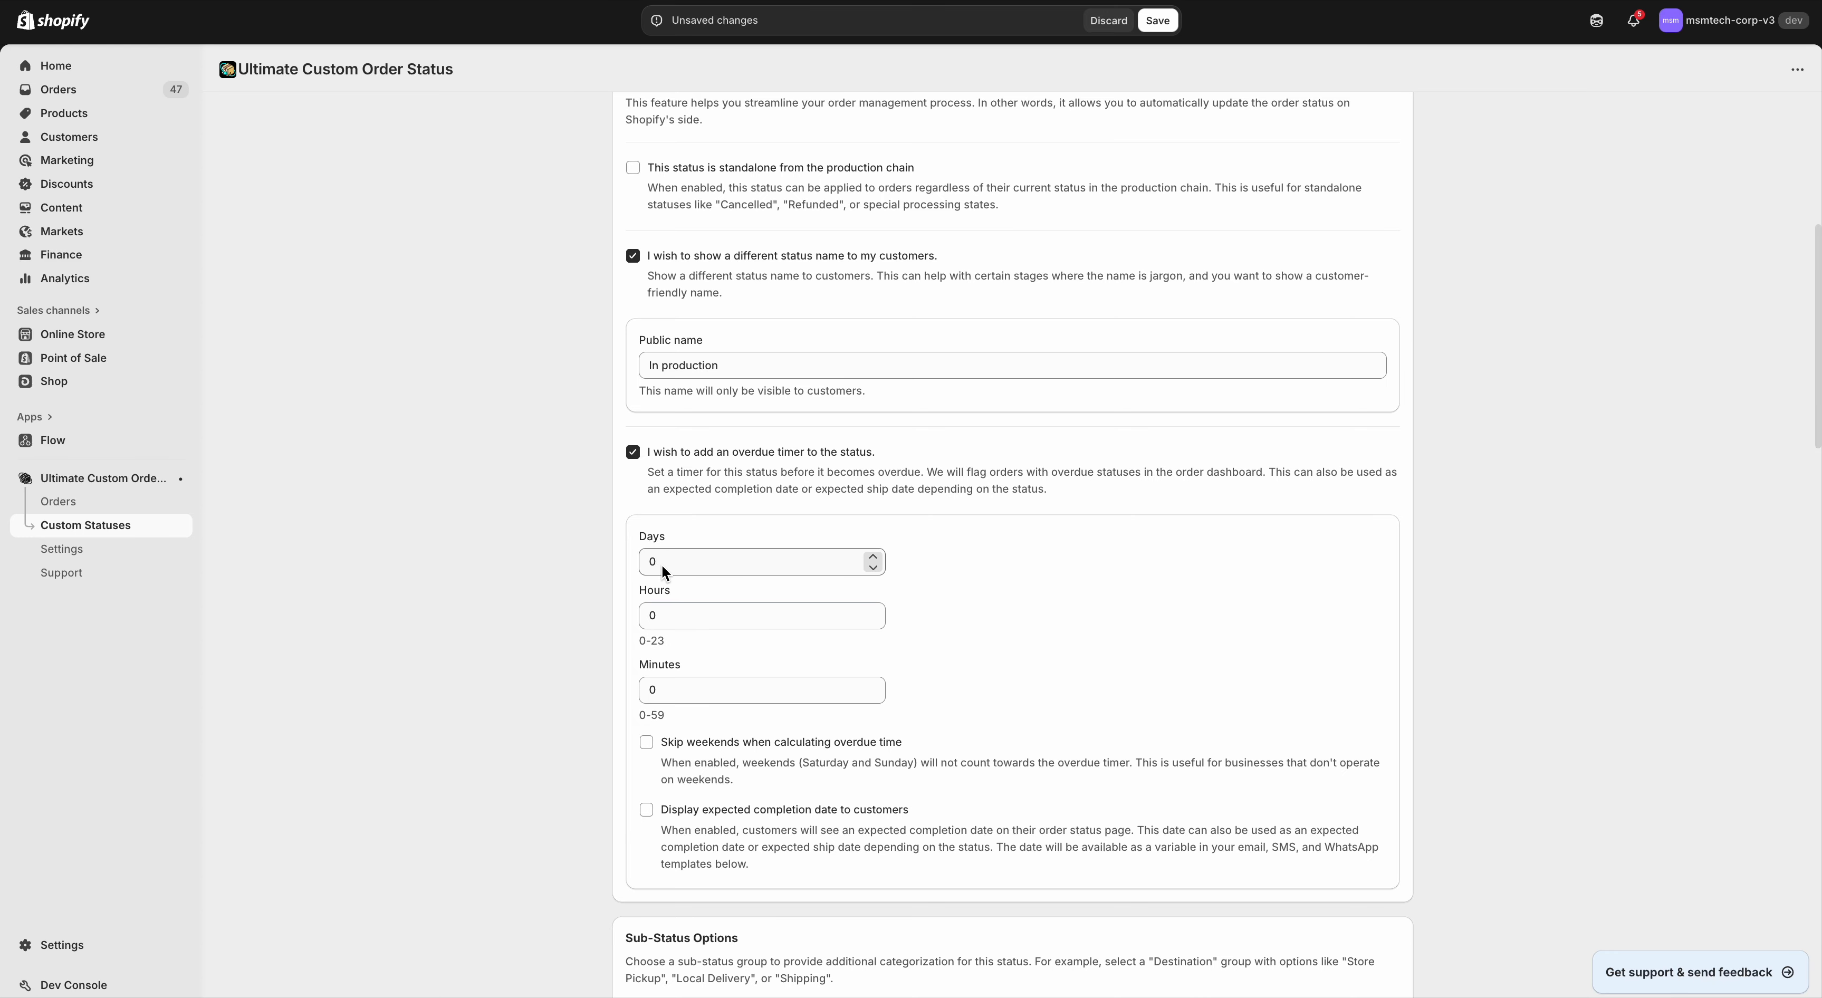
Step: Set the overdue timer of the status to 5 days
{"action": "scroll", "coordinate": [514, 486], "scroll_direction": "up", "scroll_amount": 5}
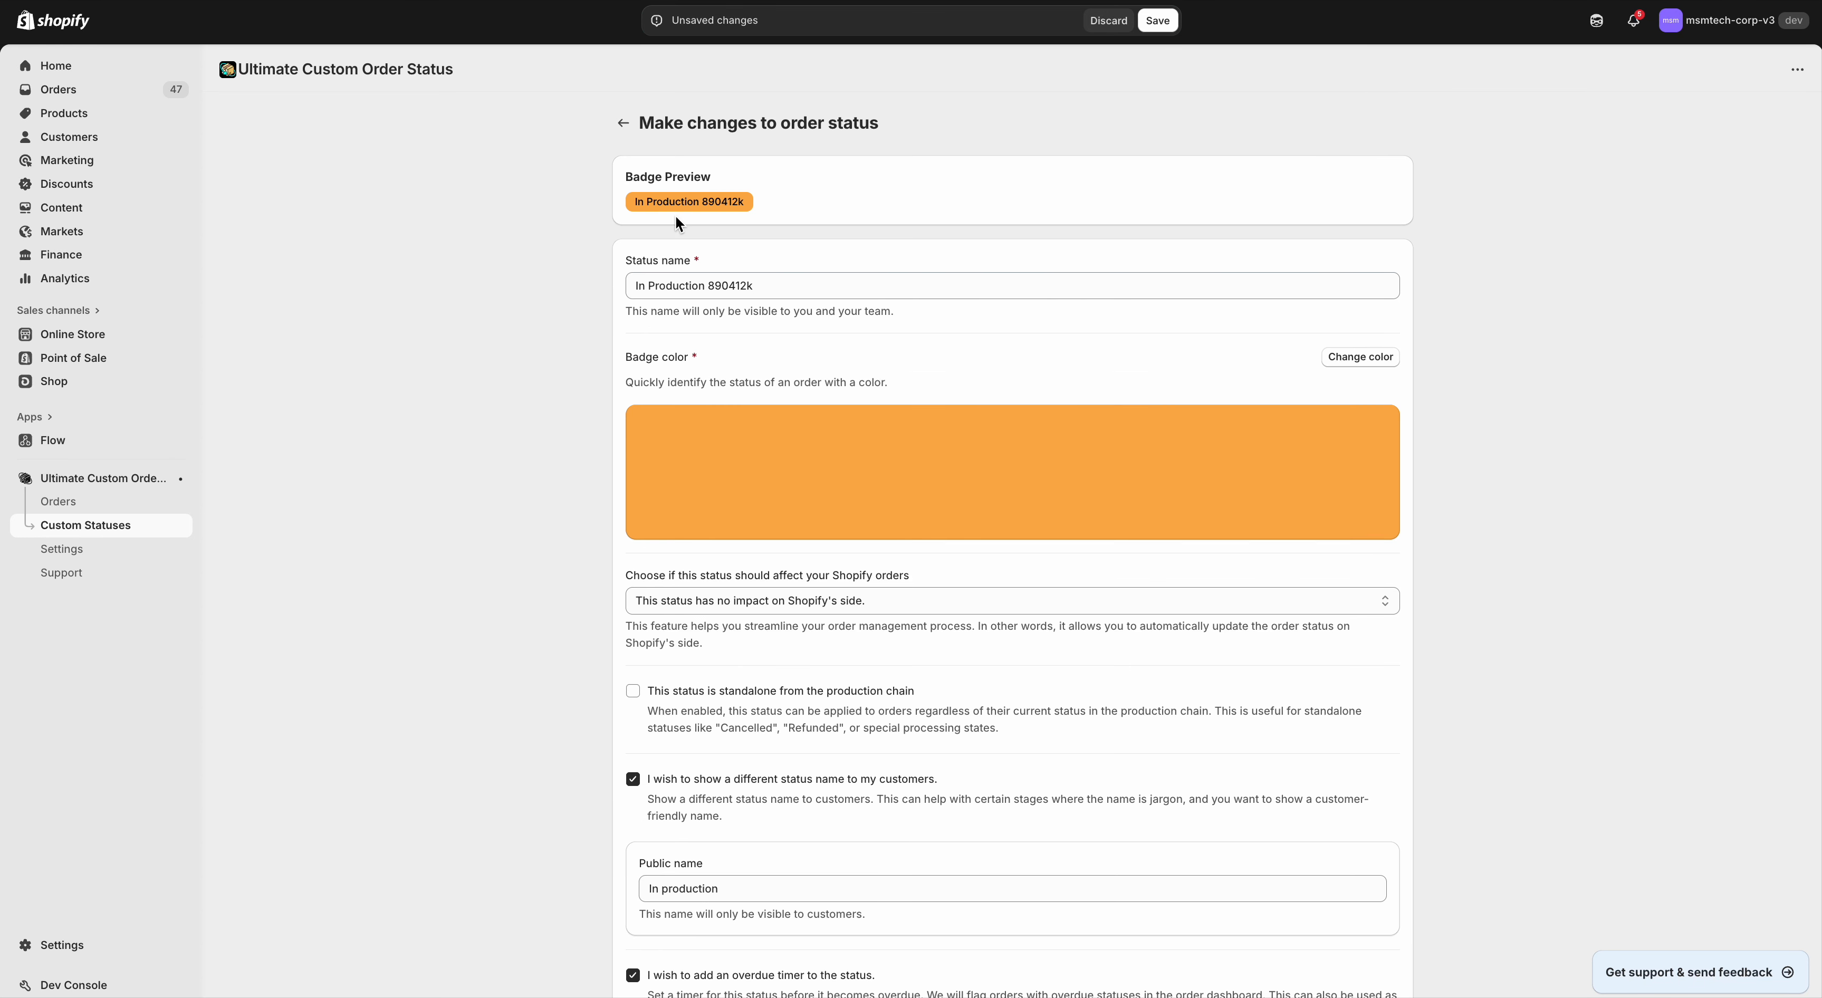
{"action": "scroll", "coordinate": [672, 250], "scroll_direction": "down", "scroll_amount": 8}
{"action": "left_click", "coordinate": [670, 335]}
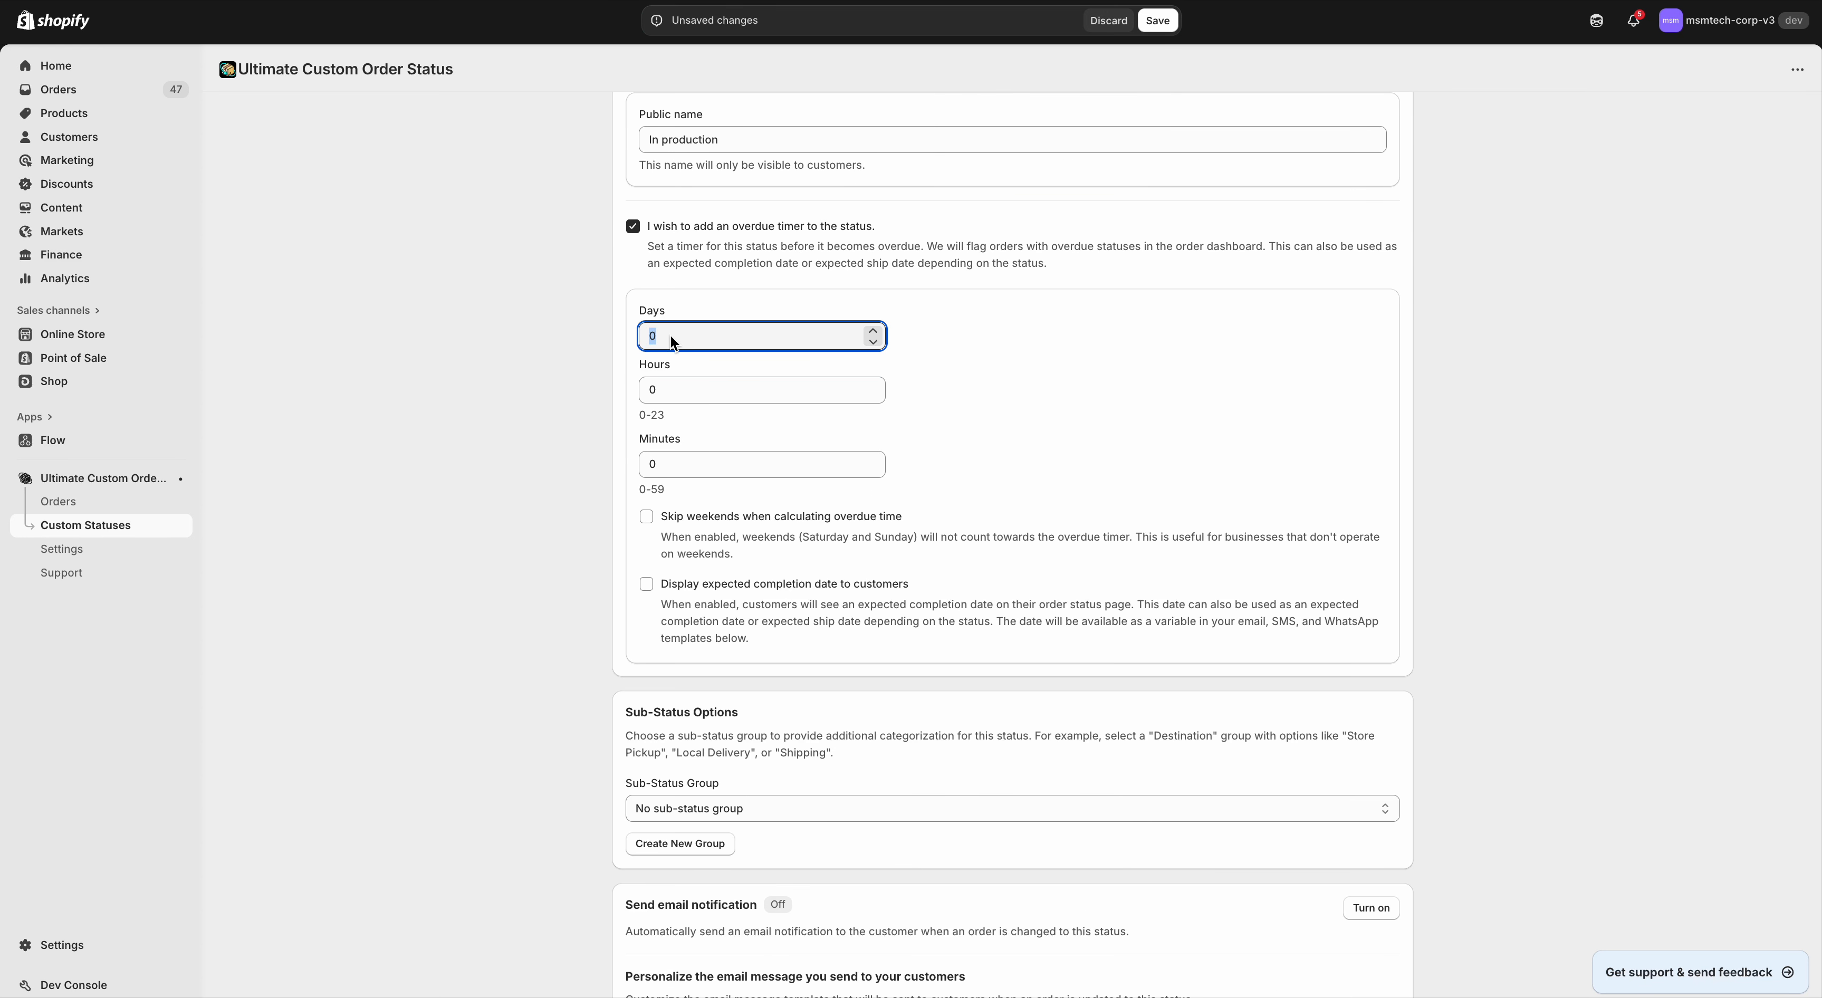
{"action": "key", "text": "BackSpace"}
{"action": "type", "text": "5"}
{"action": "left_click", "coordinate": [550, 327]}
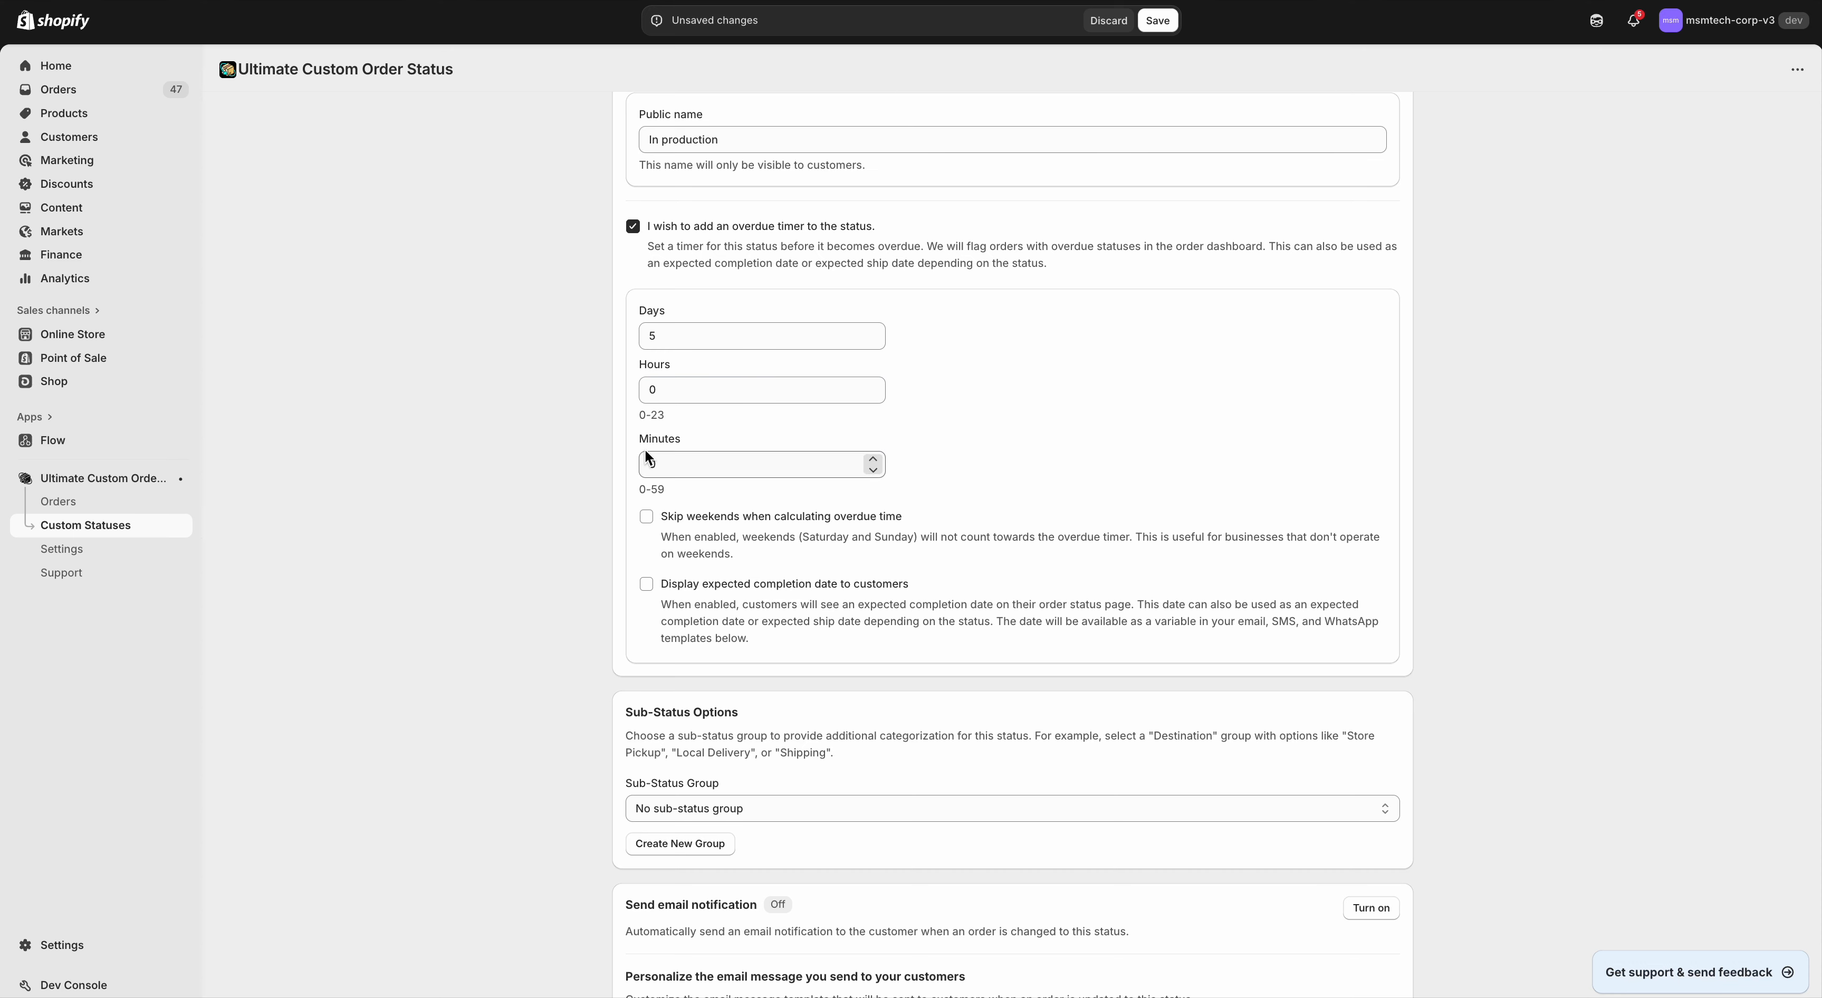
Step: Look over the timer's weekend-skipping and expected completion date options and the Sub-Status Options section
{"action": "scroll", "coordinate": [636, 478], "scroll_direction": "down", "scroll_amount": 1}
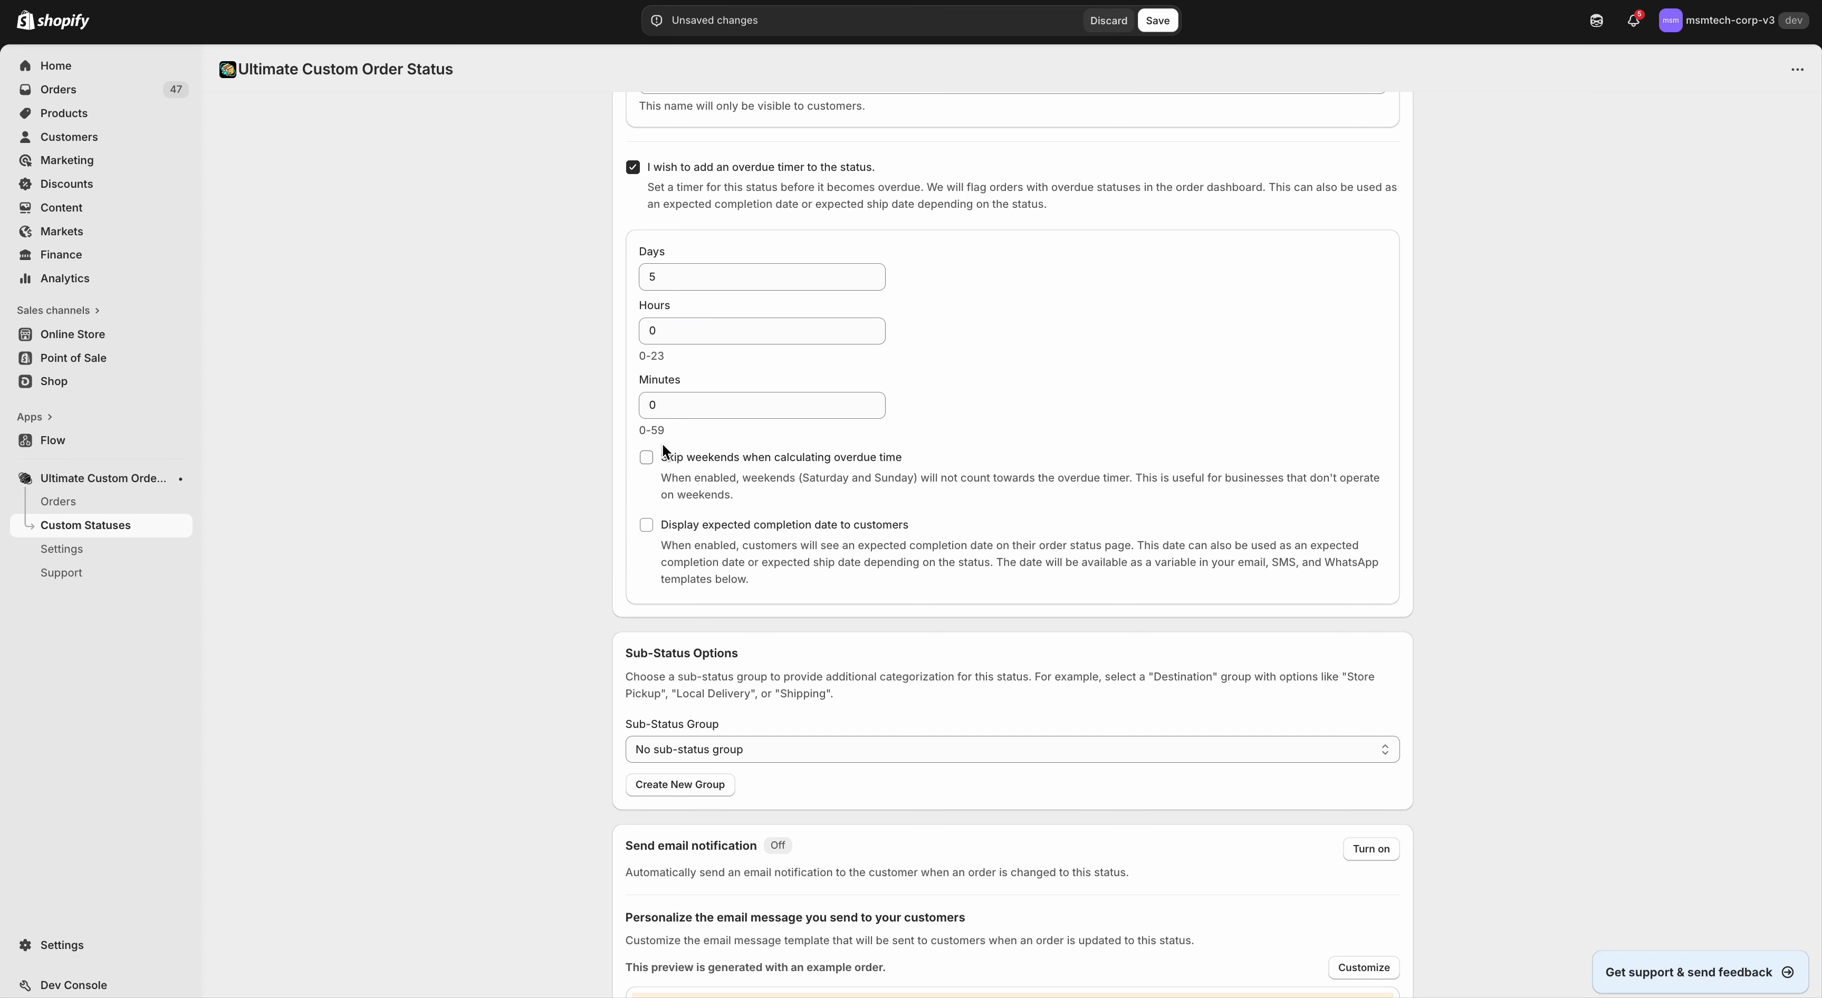
{"action": "scroll", "coordinate": [661, 476], "scroll_direction": "down", "scroll_amount": 1}
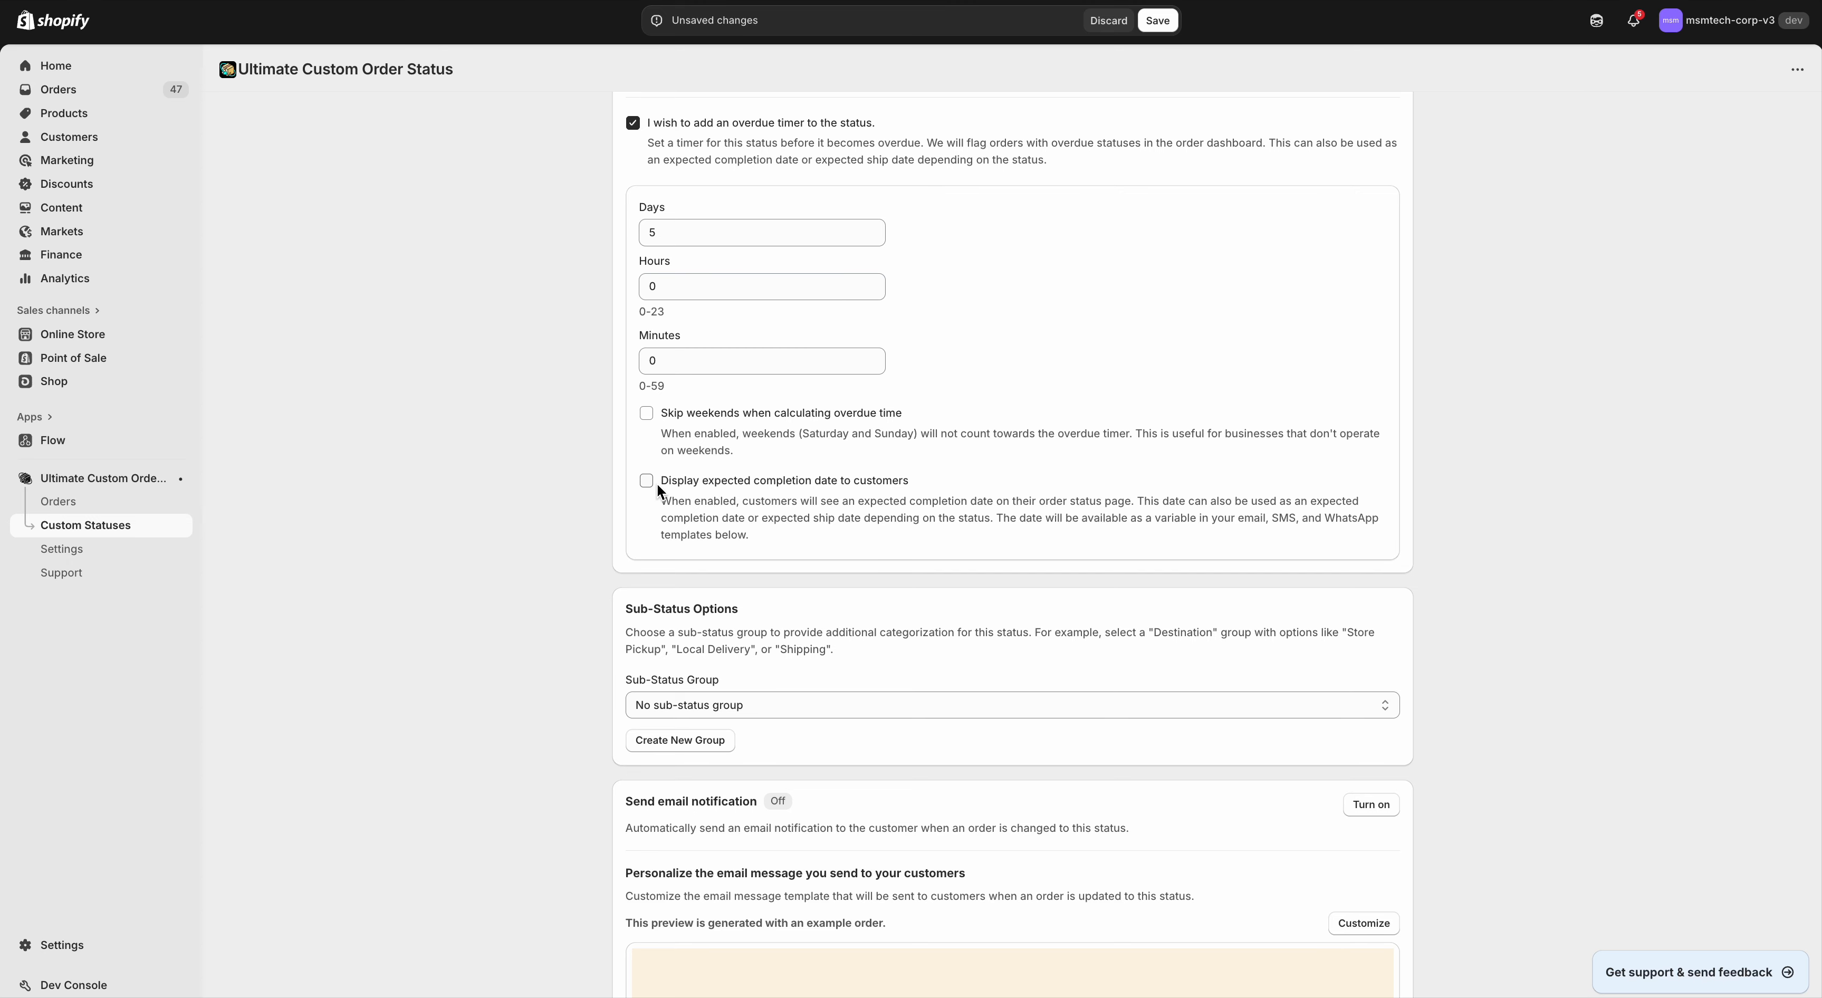
{"action": "scroll", "coordinate": [656, 482], "scroll_direction": "up", "scroll_amount": 5}
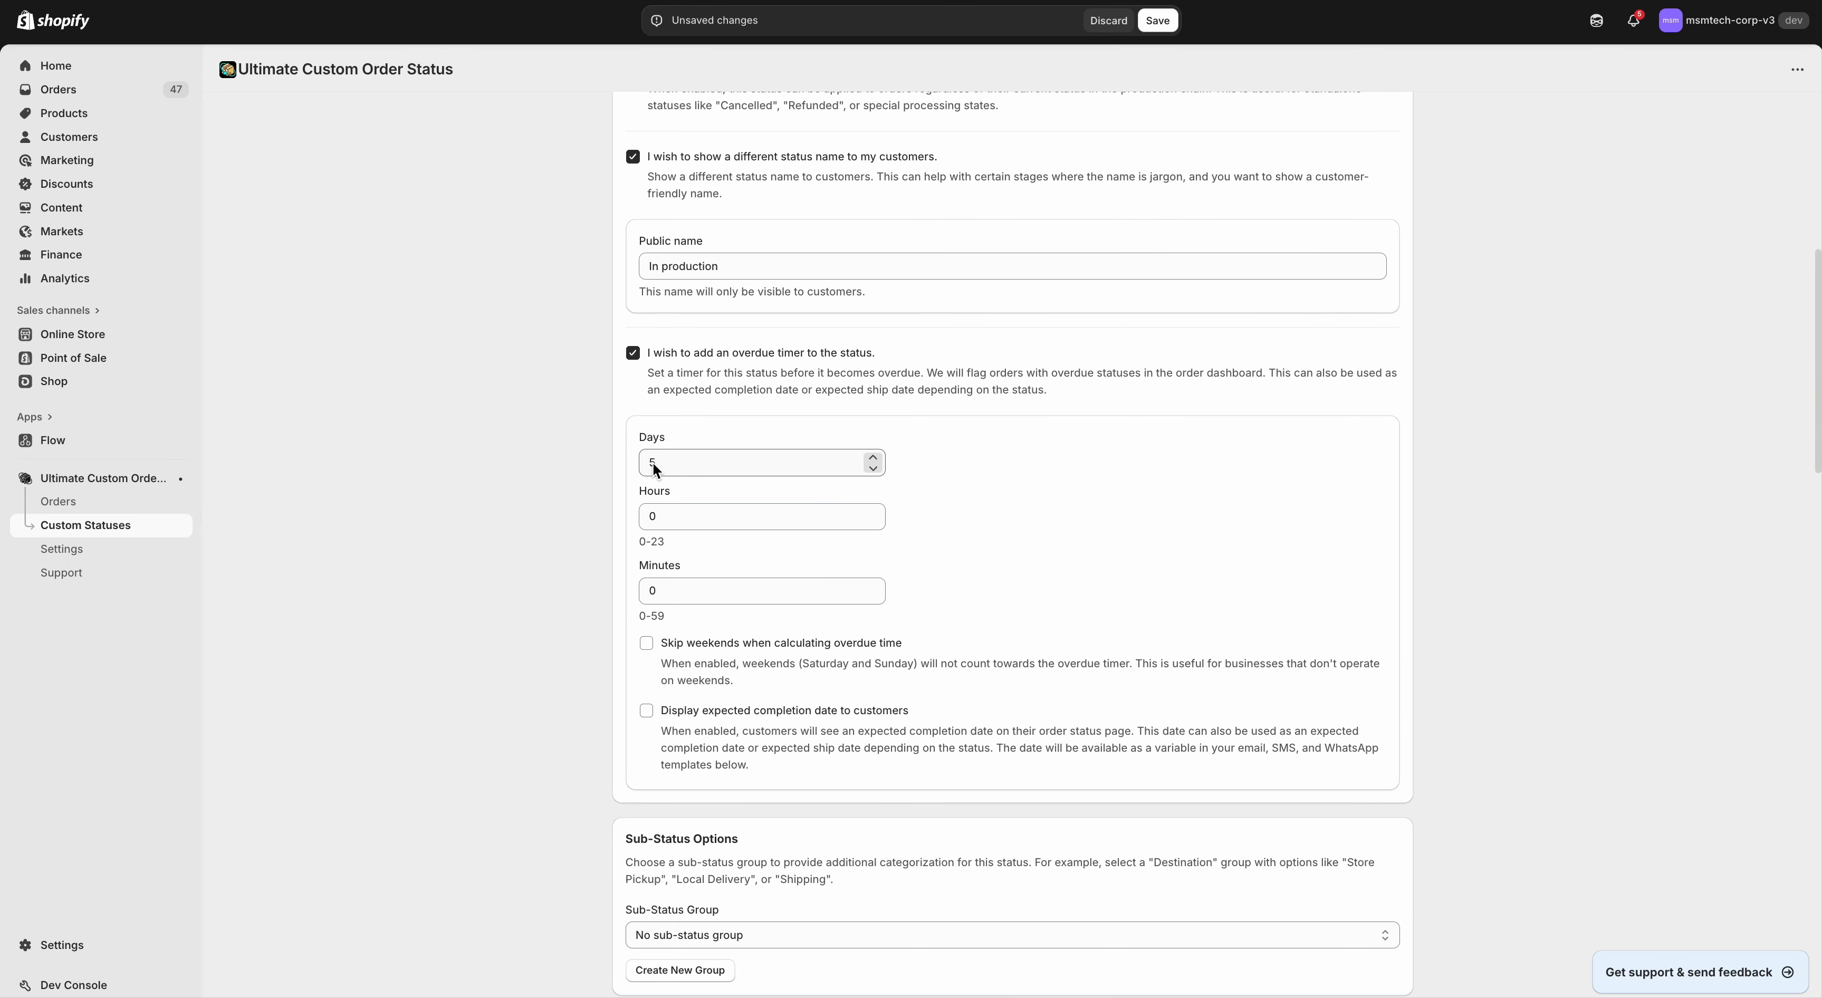
{"action": "scroll", "coordinate": [598, 474], "scroll_direction": "up", "scroll_amount": 5}
{"action": "scroll", "coordinate": [598, 475], "scroll_direction": "down", "scroll_amount": 6}
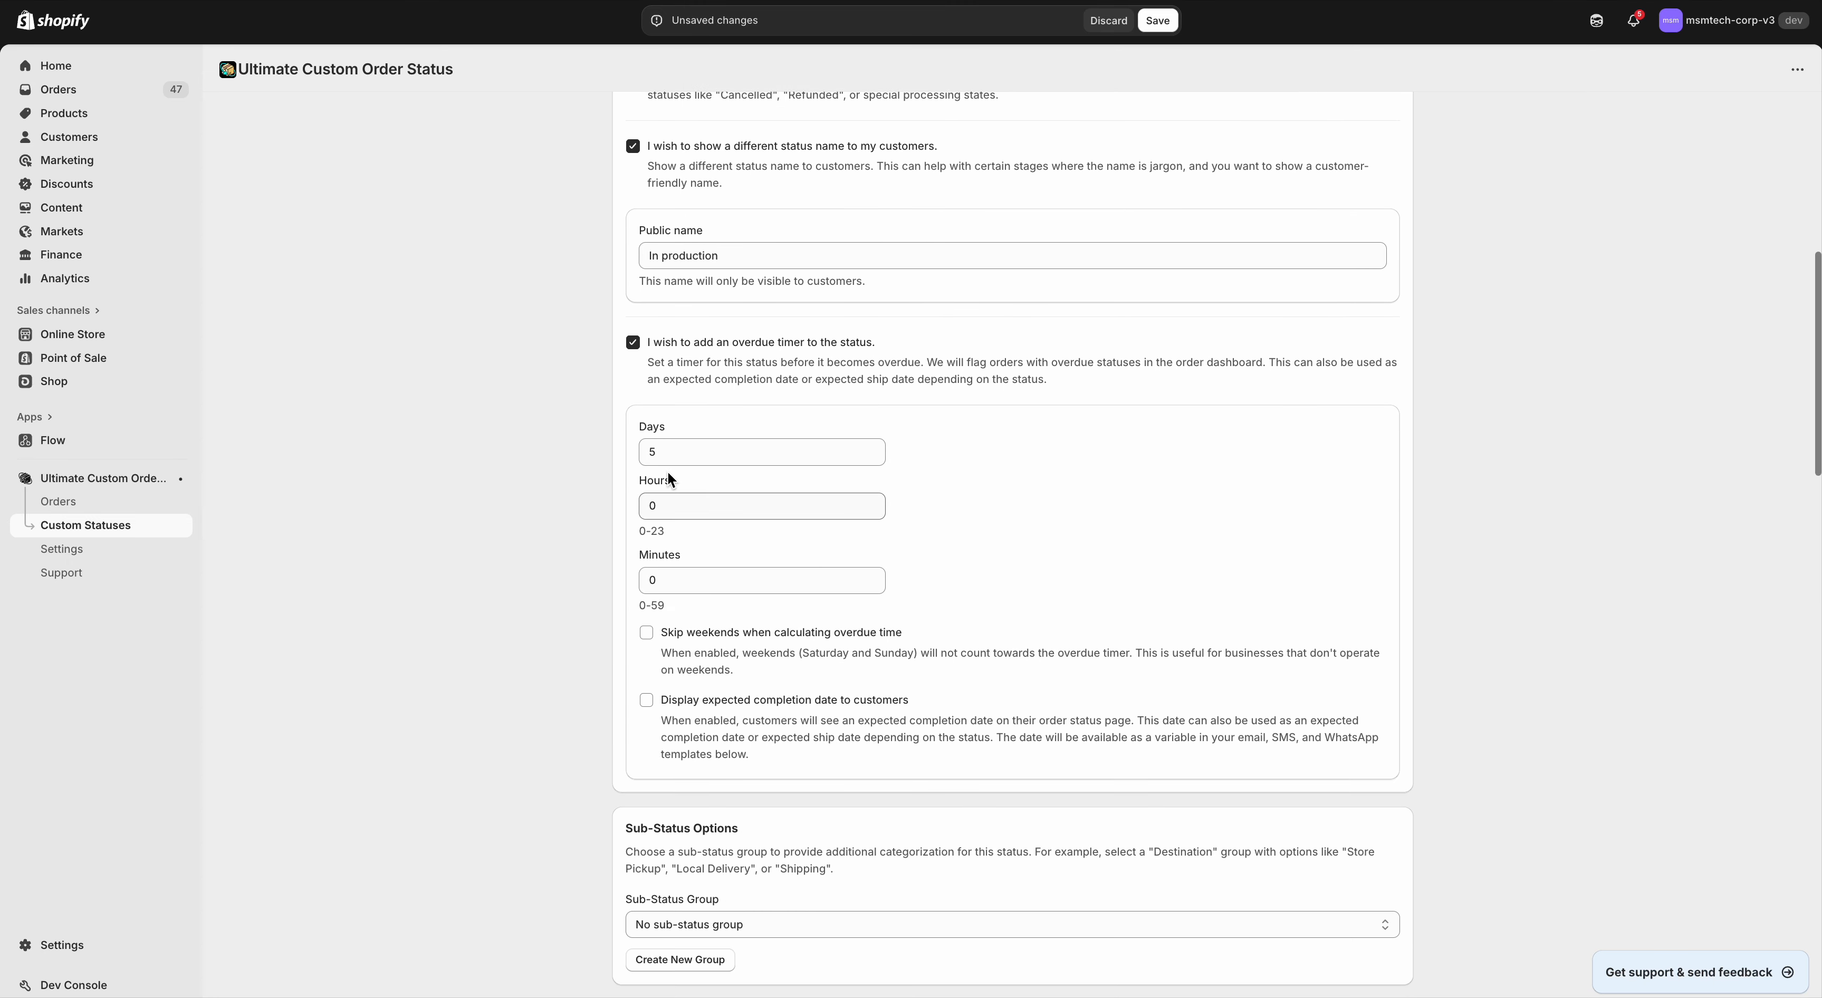
{"action": "scroll", "coordinate": [660, 453], "scroll_direction": "down", "scroll_amount": 5}
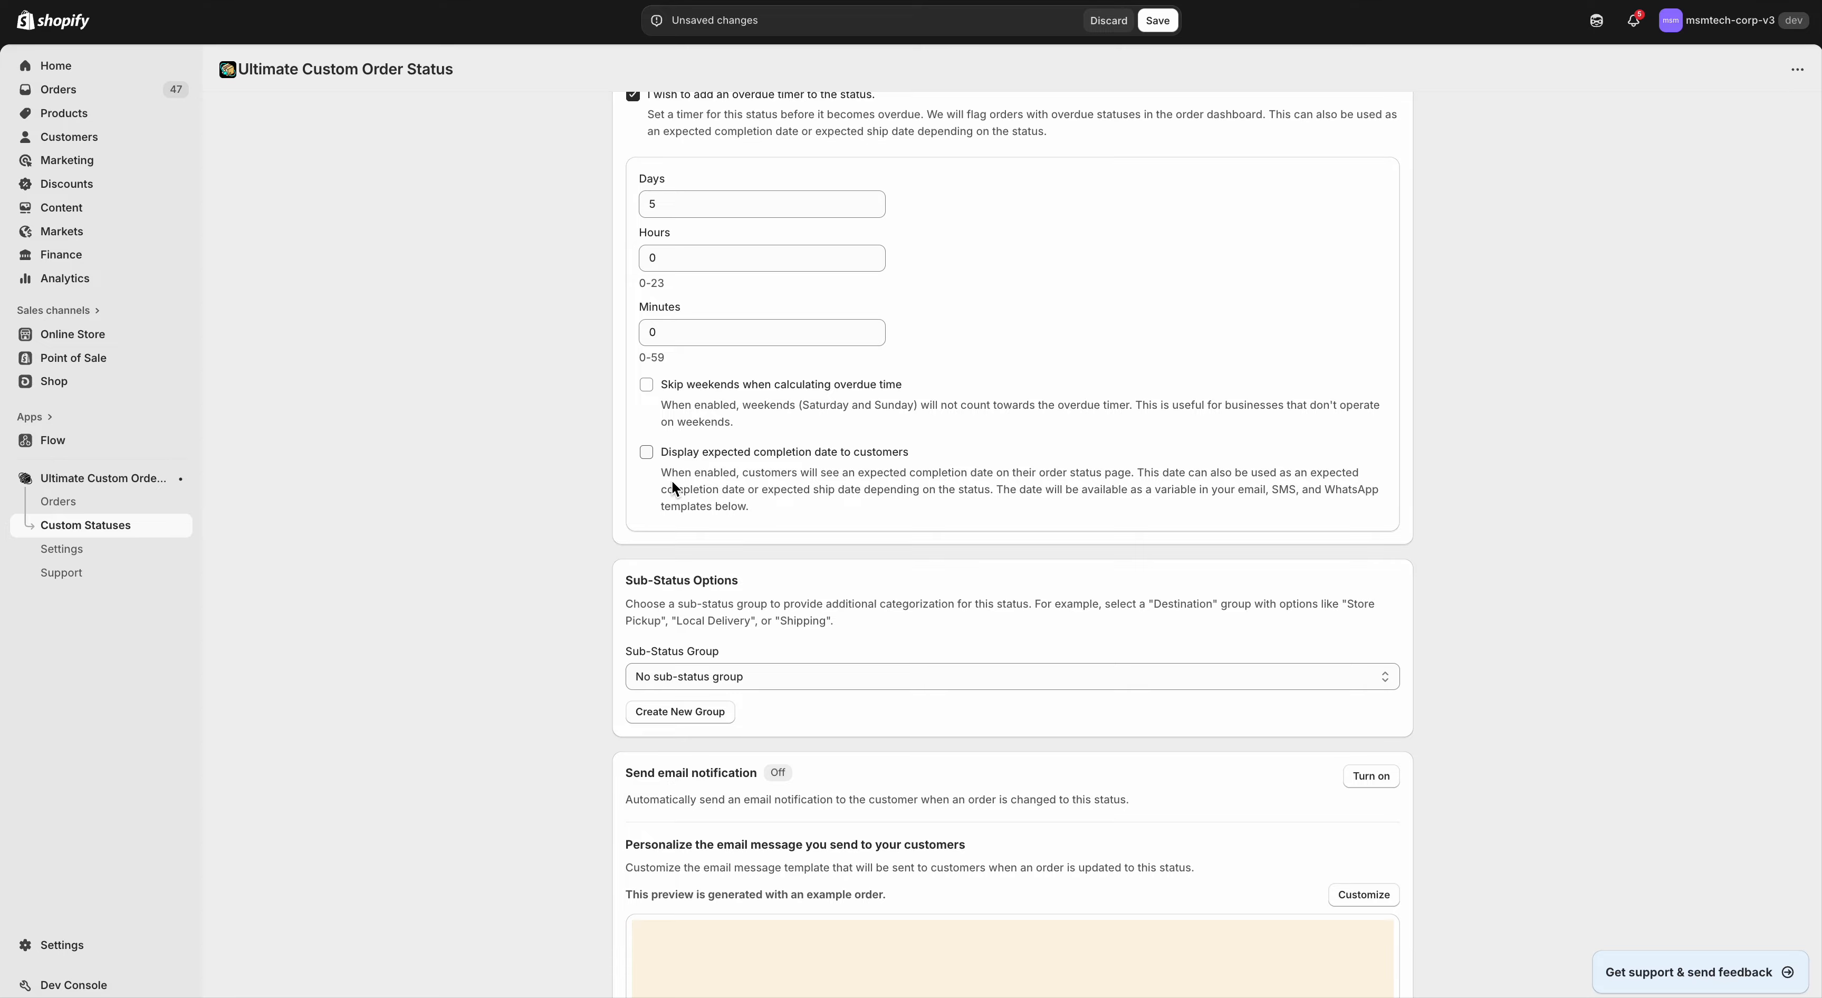
{"action": "scroll", "coordinate": [659, 595], "scroll_direction": "down", "scroll_amount": 6}
{"action": "scroll", "coordinate": [567, 428], "scroll_direction": "up", "scroll_amount": 2}
{"action": "scroll", "coordinate": [567, 437], "scroll_direction": "up", "scroll_amount": 5}
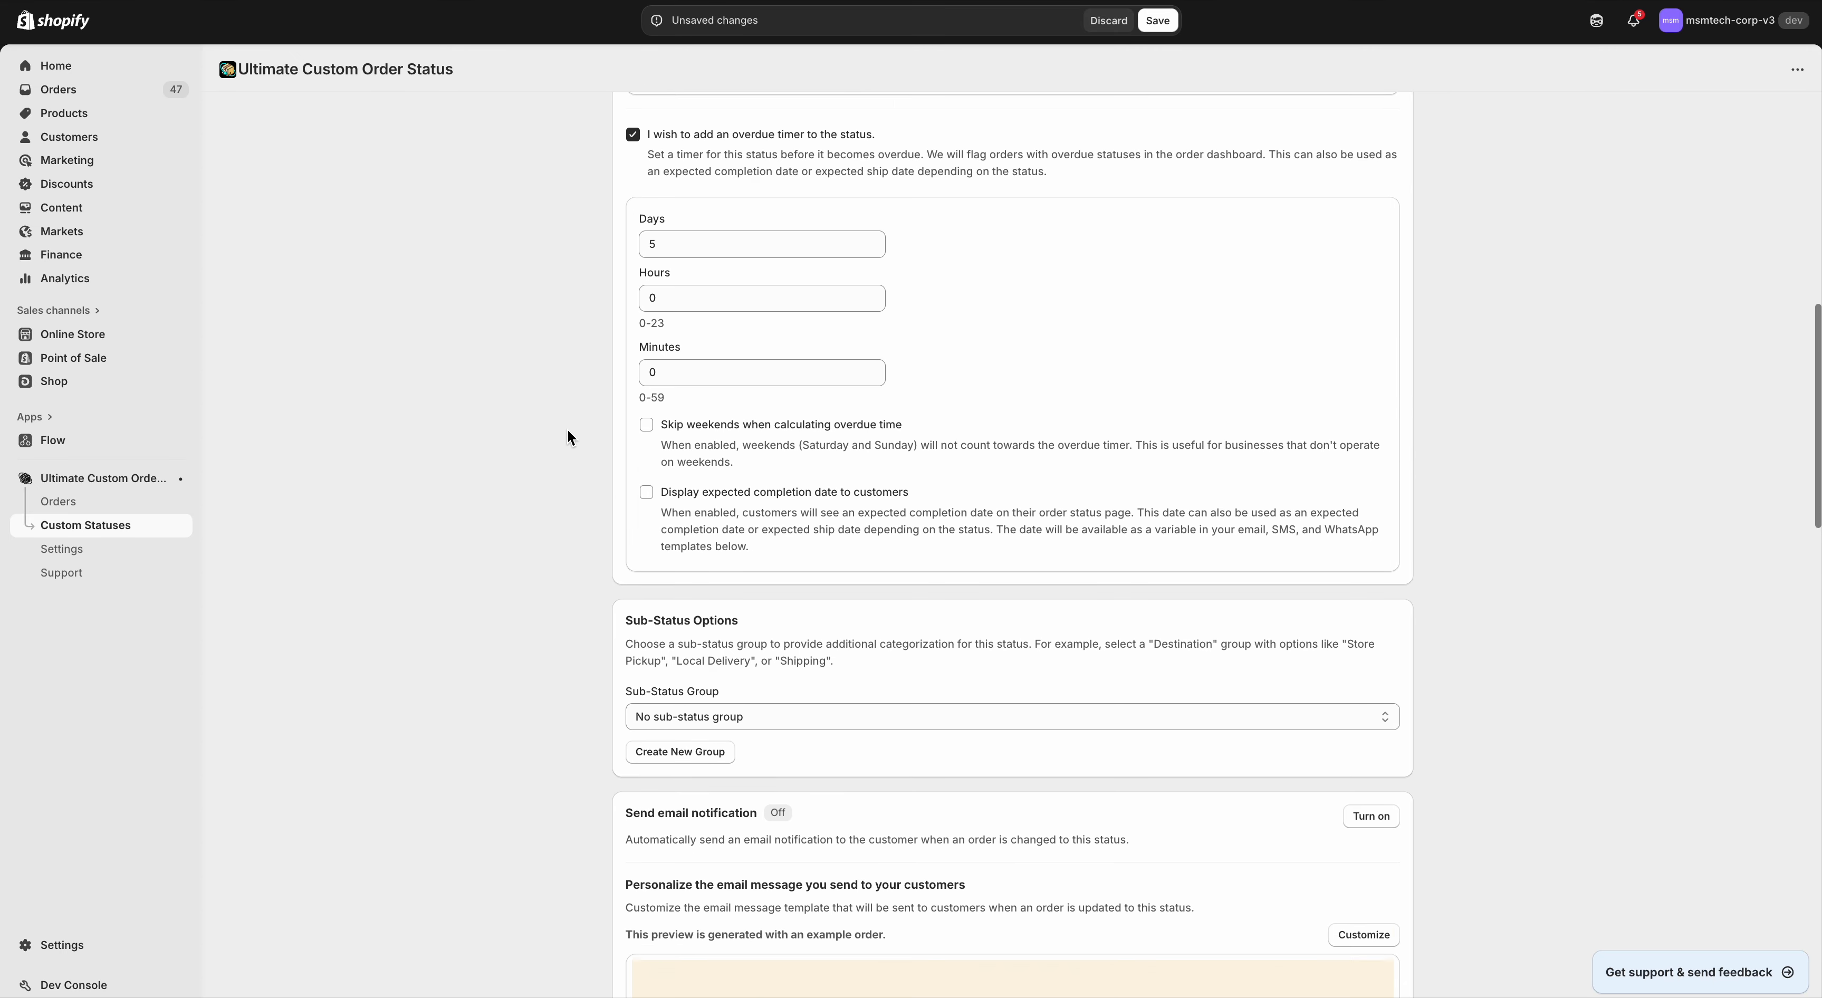
{"action": "scroll", "coordinate": [709, 435], "scroll_direction": "down", "scroll_amount": 5}
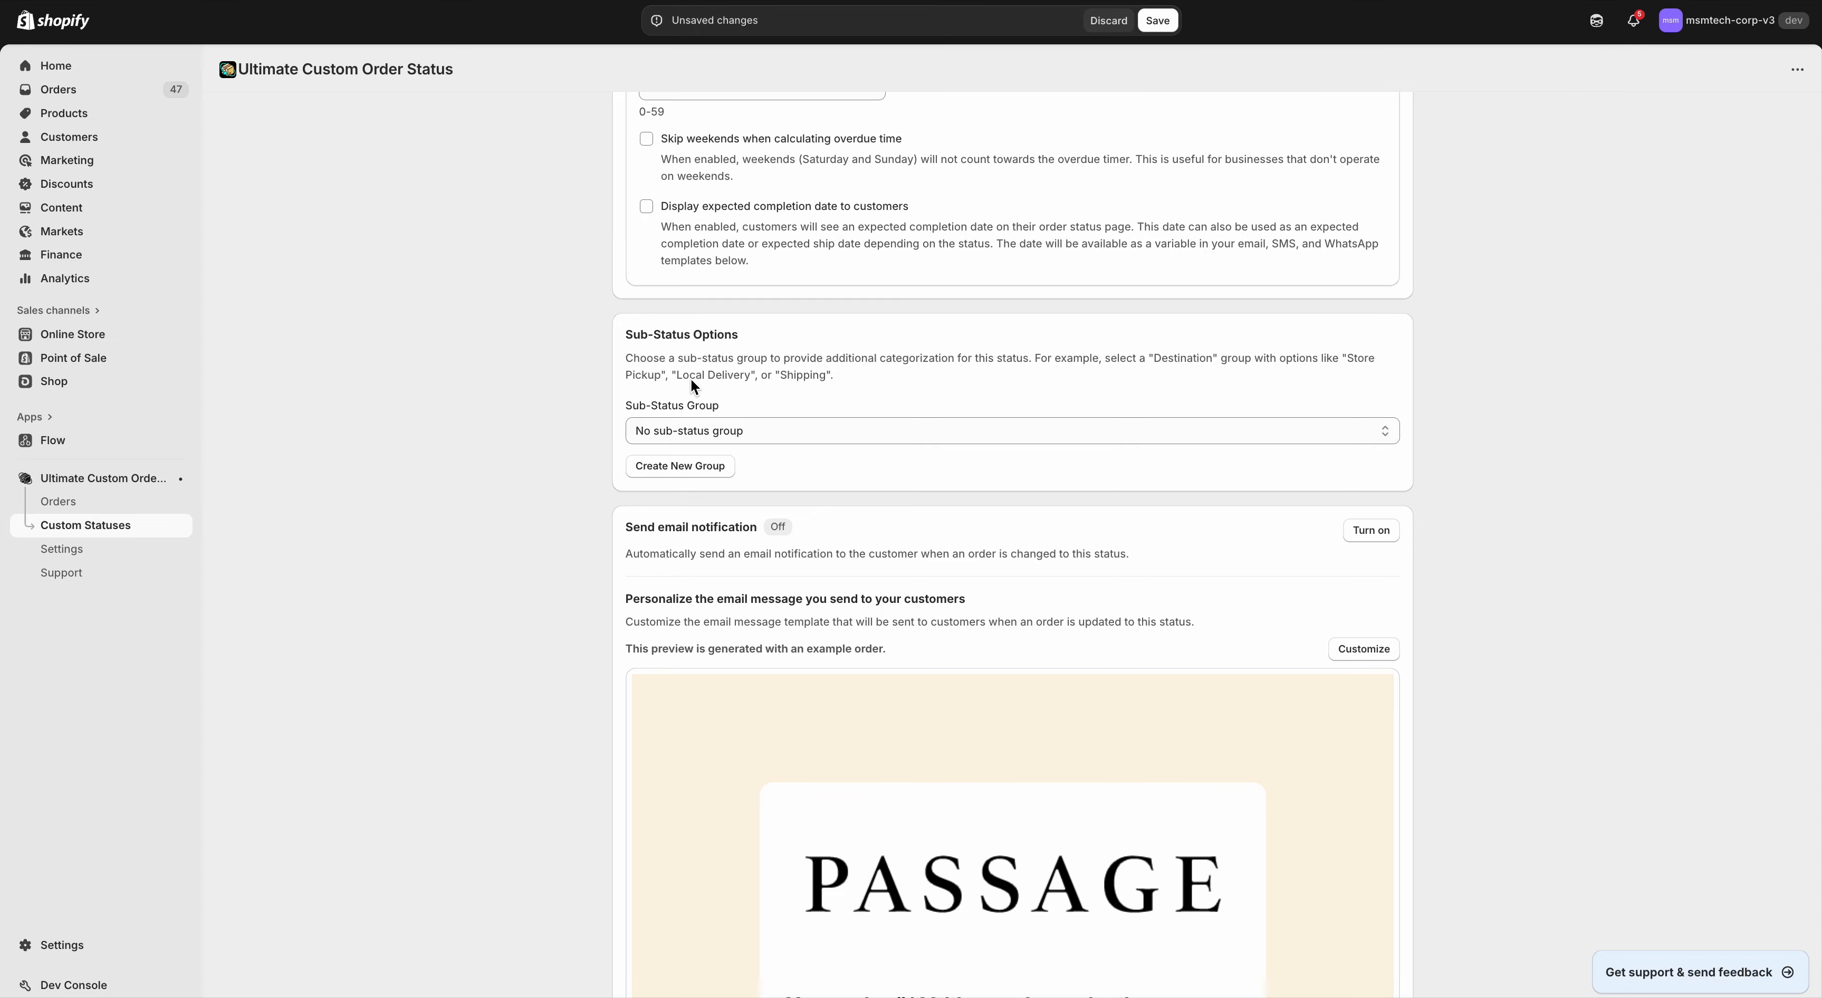
Step: Rename the status as "Ready for pickup"
{"action": "scroll", "coordinate": [711, 433], "scroll_direction": "up", "scroll_amount": 15}
{"action": "scroll", "coordinate": [710, 431], "scroll_direction": "down", "scroll_amount": 3}
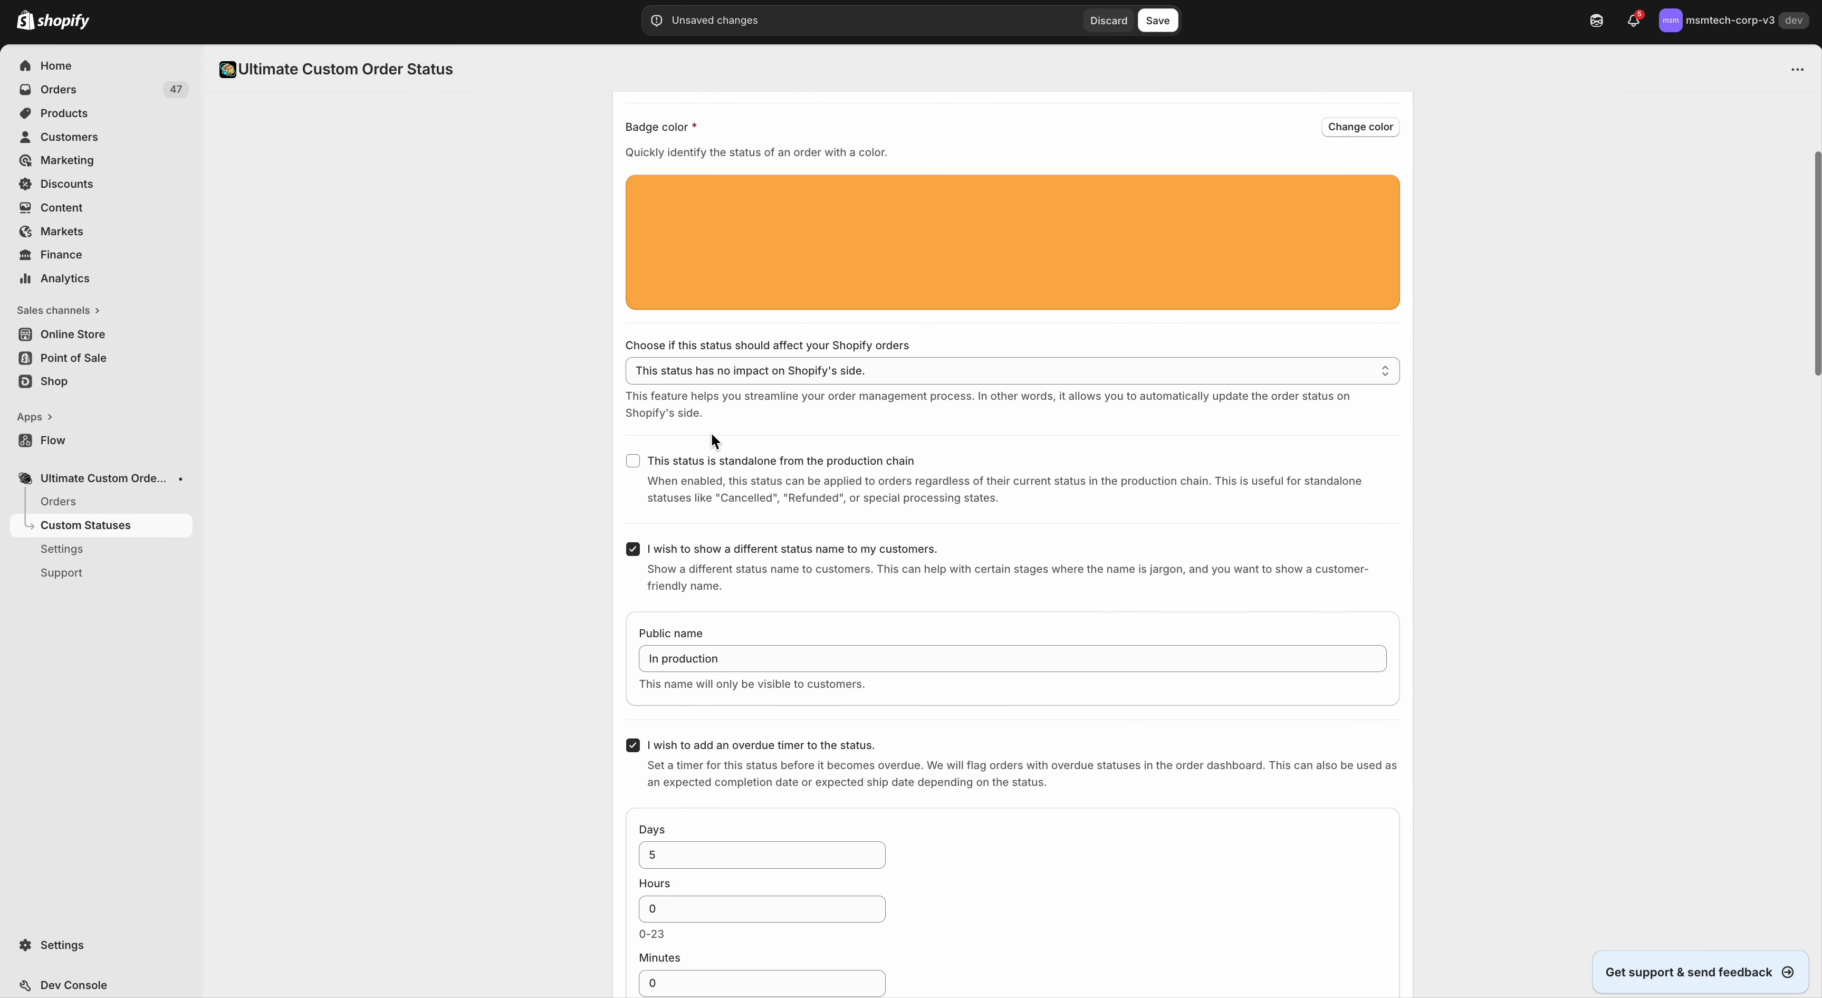
{"action": "scroll", "coordinate": [710, 431], "scroll_direction": "up", "scroll_amount": 3}
{"action": "left_click", "coordinate": [705, 287]}
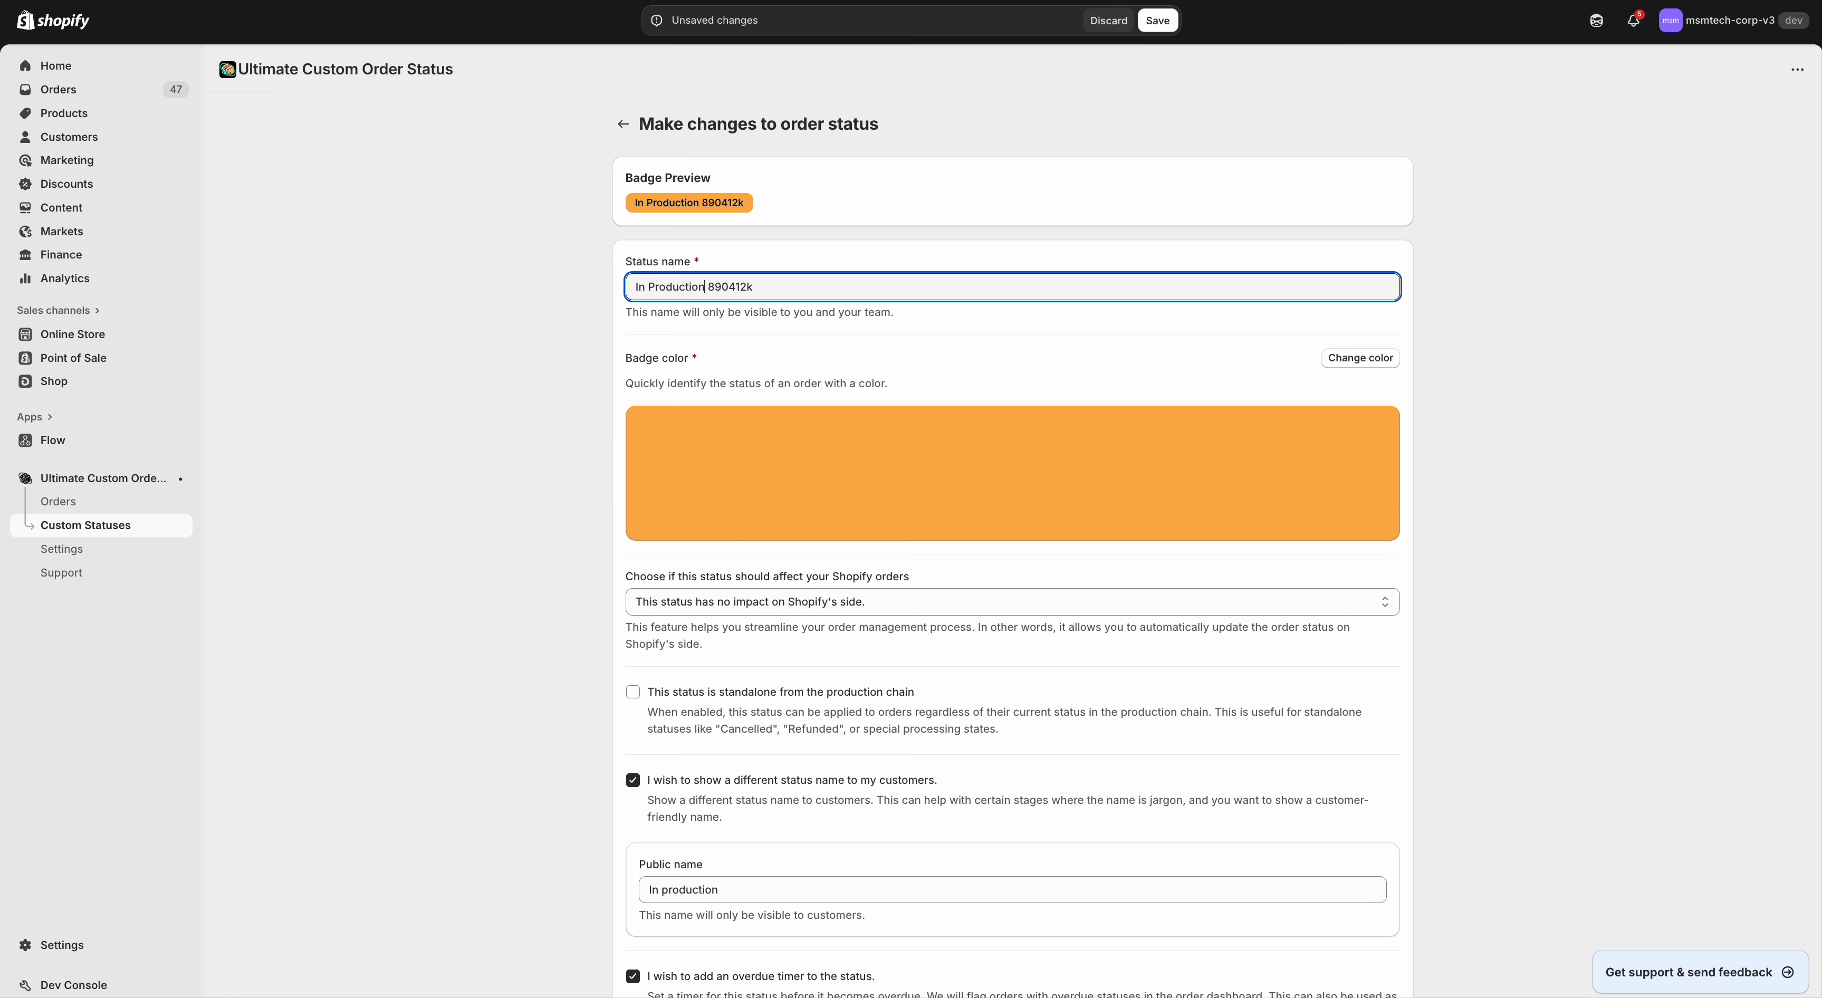
{"action": "key", "text": "shift+End"}
{"action": "key", "text": "BackSpace"}
{"action": "key", "text": "BackSpace"}
{"action": "key", "text": "BackSpace"}
{"action": "key", "text": "BackSpace"}
{"action": "key", "text": "BackSpace"}
{"action": "key", "text": "BackSpace"}
{"action": "key", "text": "BackSpace"}
{"action": "key", "text": "BackSpace"}
{"action": "key", "text": "BackSpace"}
{"action": "key", "text": "BackSpace"}
{"action": "key", "text": "BackSpace"}
{"action": "key", "text": "BackSpace"}
{"action": "key", "text": "BackSpace"}
{"action": "key", "text": "BackSpace"}
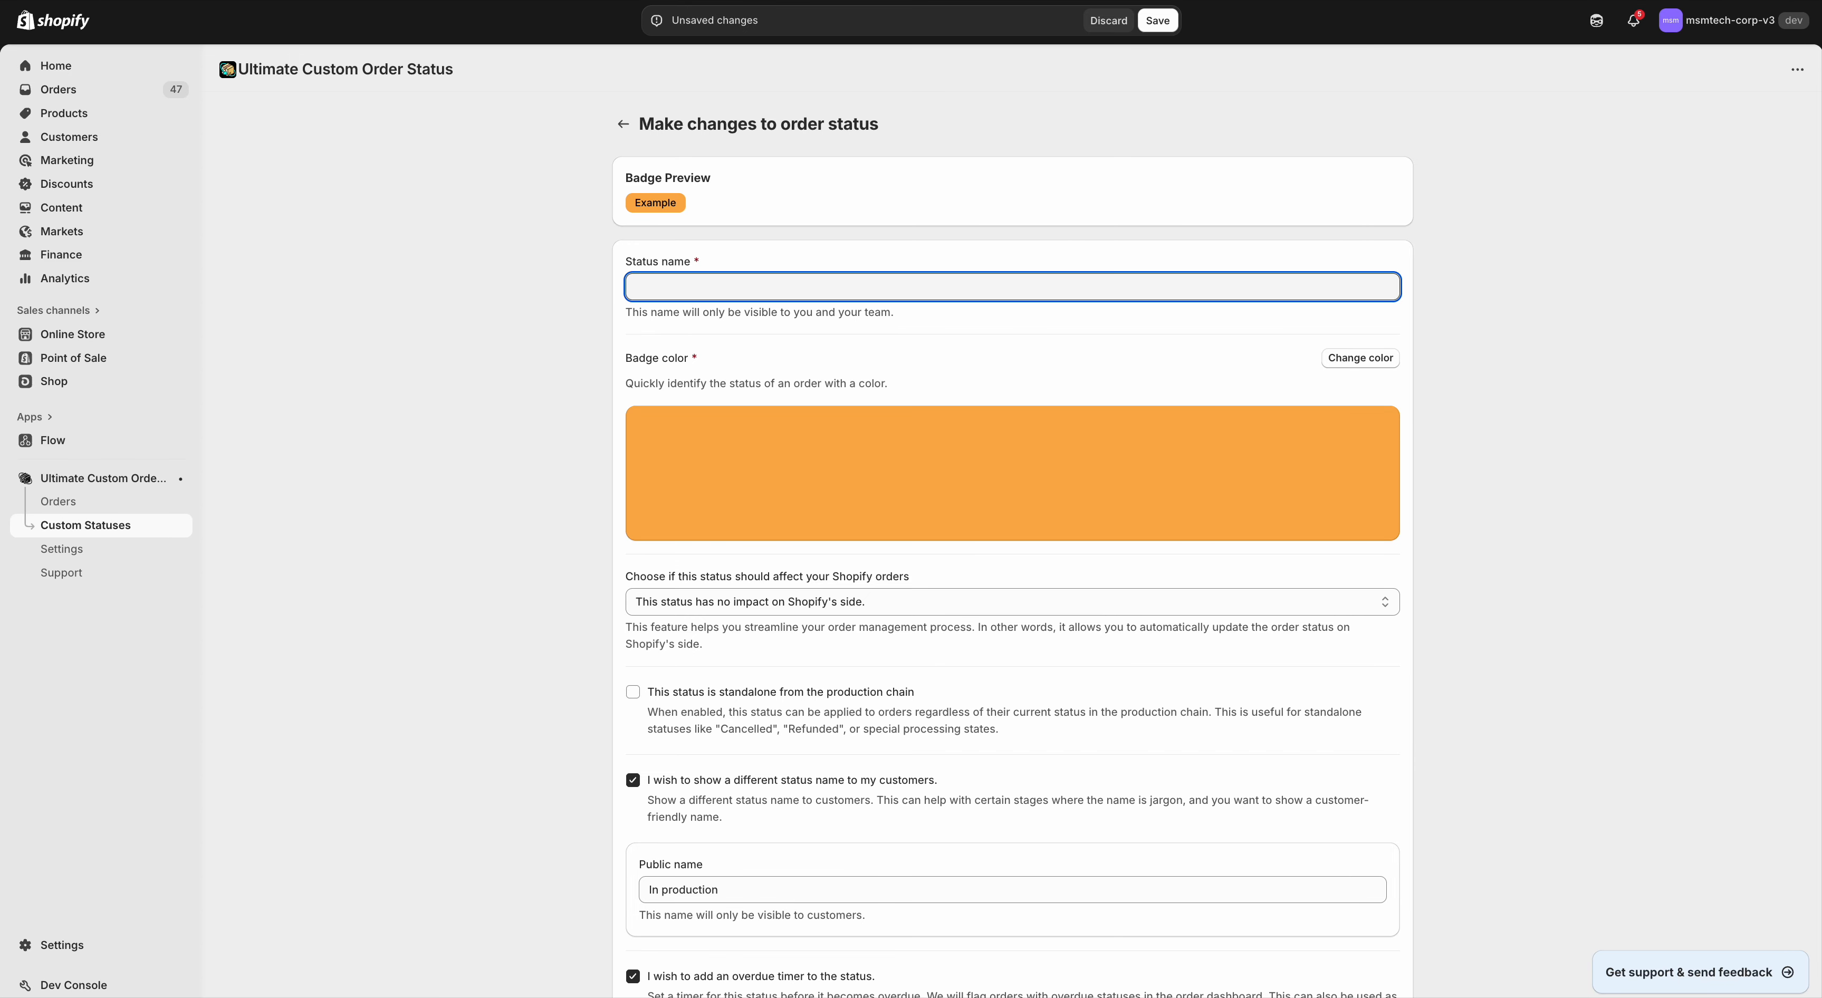
{"action": "type", "text": "Ready for pickup"}
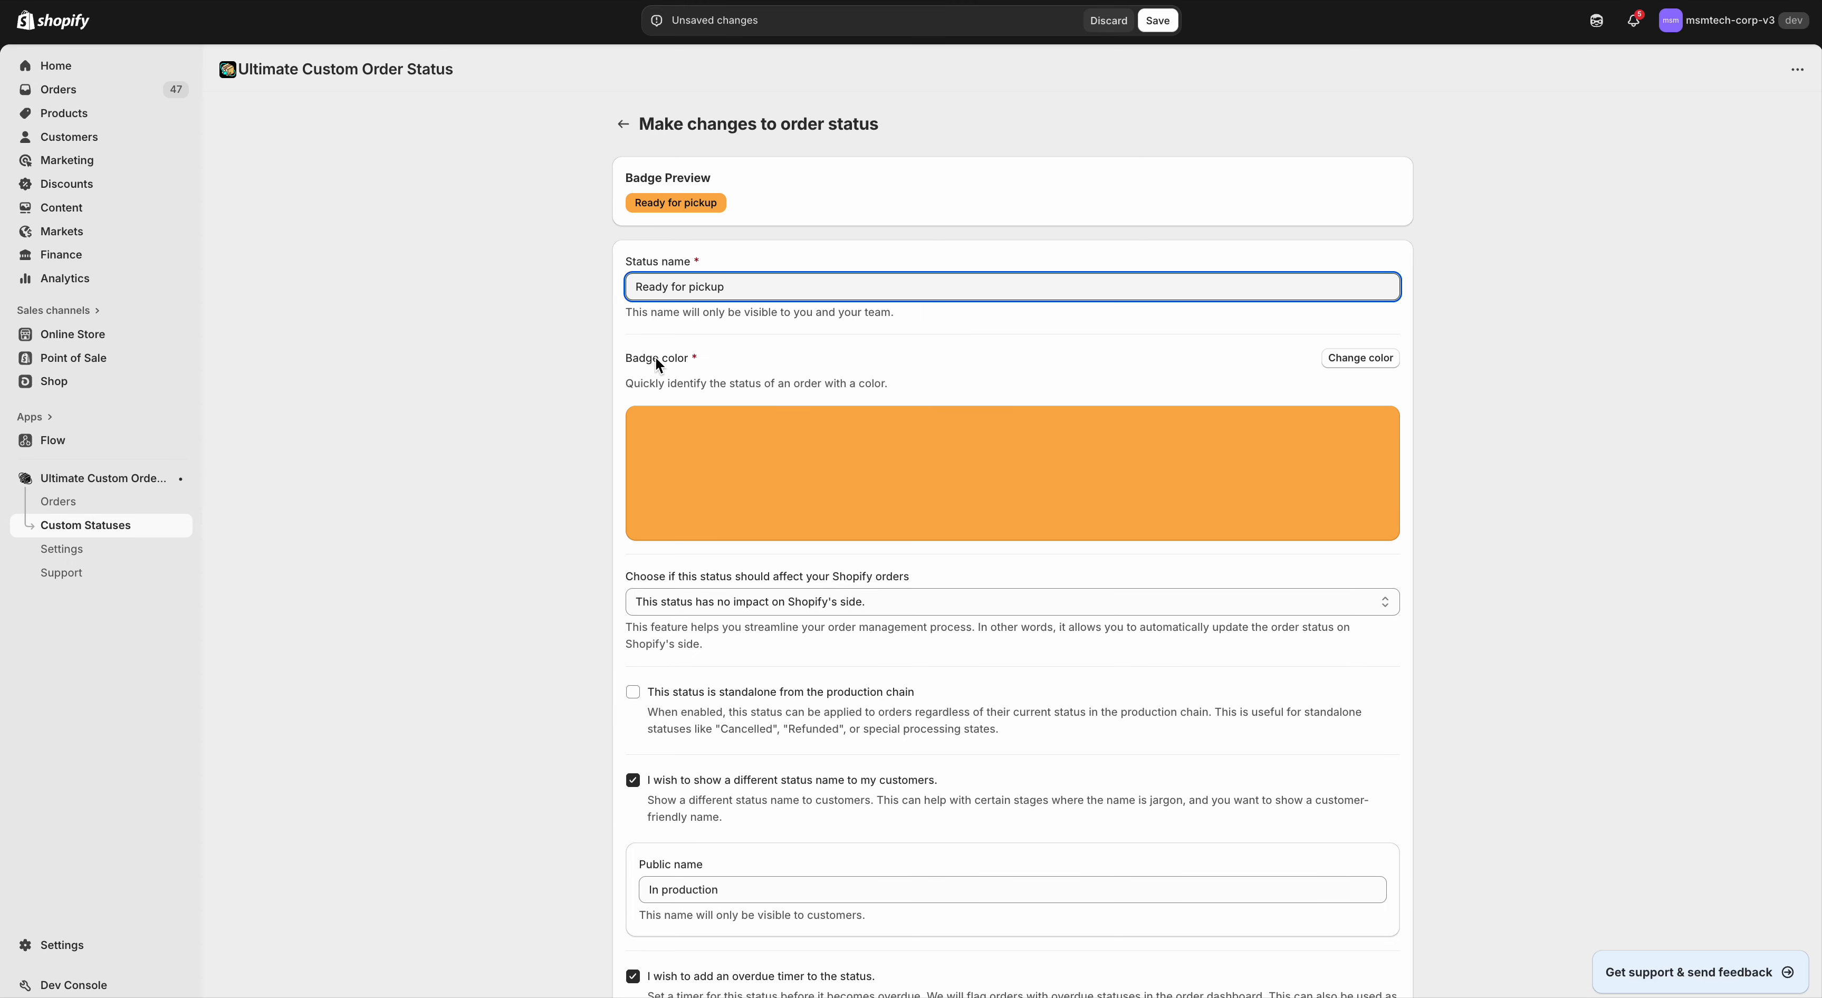
{"action": "left_click", "coordinate": [539, 347]}
Step: Review the status settings from the badge preview through the overdue timer to the sub-status options
{"action": "scroll", "coordinate": [539, 347], "scroll_direction": "down", "scroll_amount": 7}
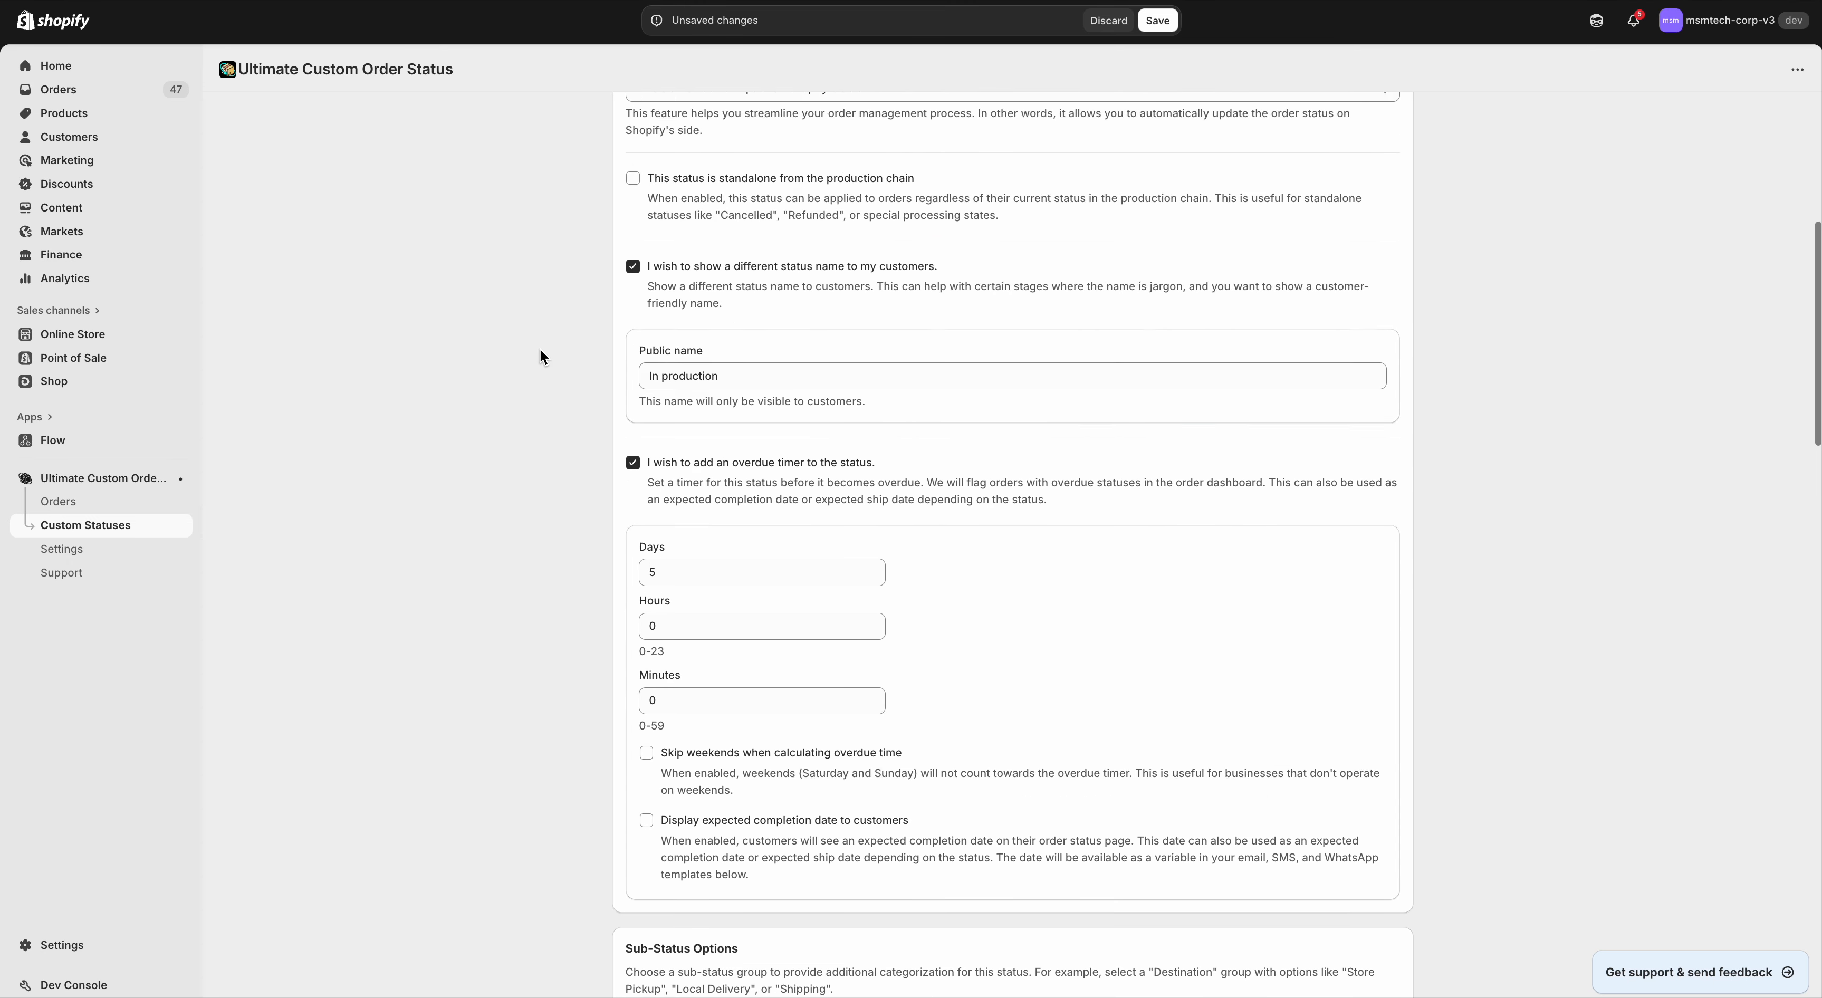
{"action": "scroll", "coordinate": [540, 347], "scroll_direction": "up", "scroll_amount": 7}
{"action": "scroll", "coordinate": [581, 257], "scroll_direction": "down", "scroll_amount": 3}
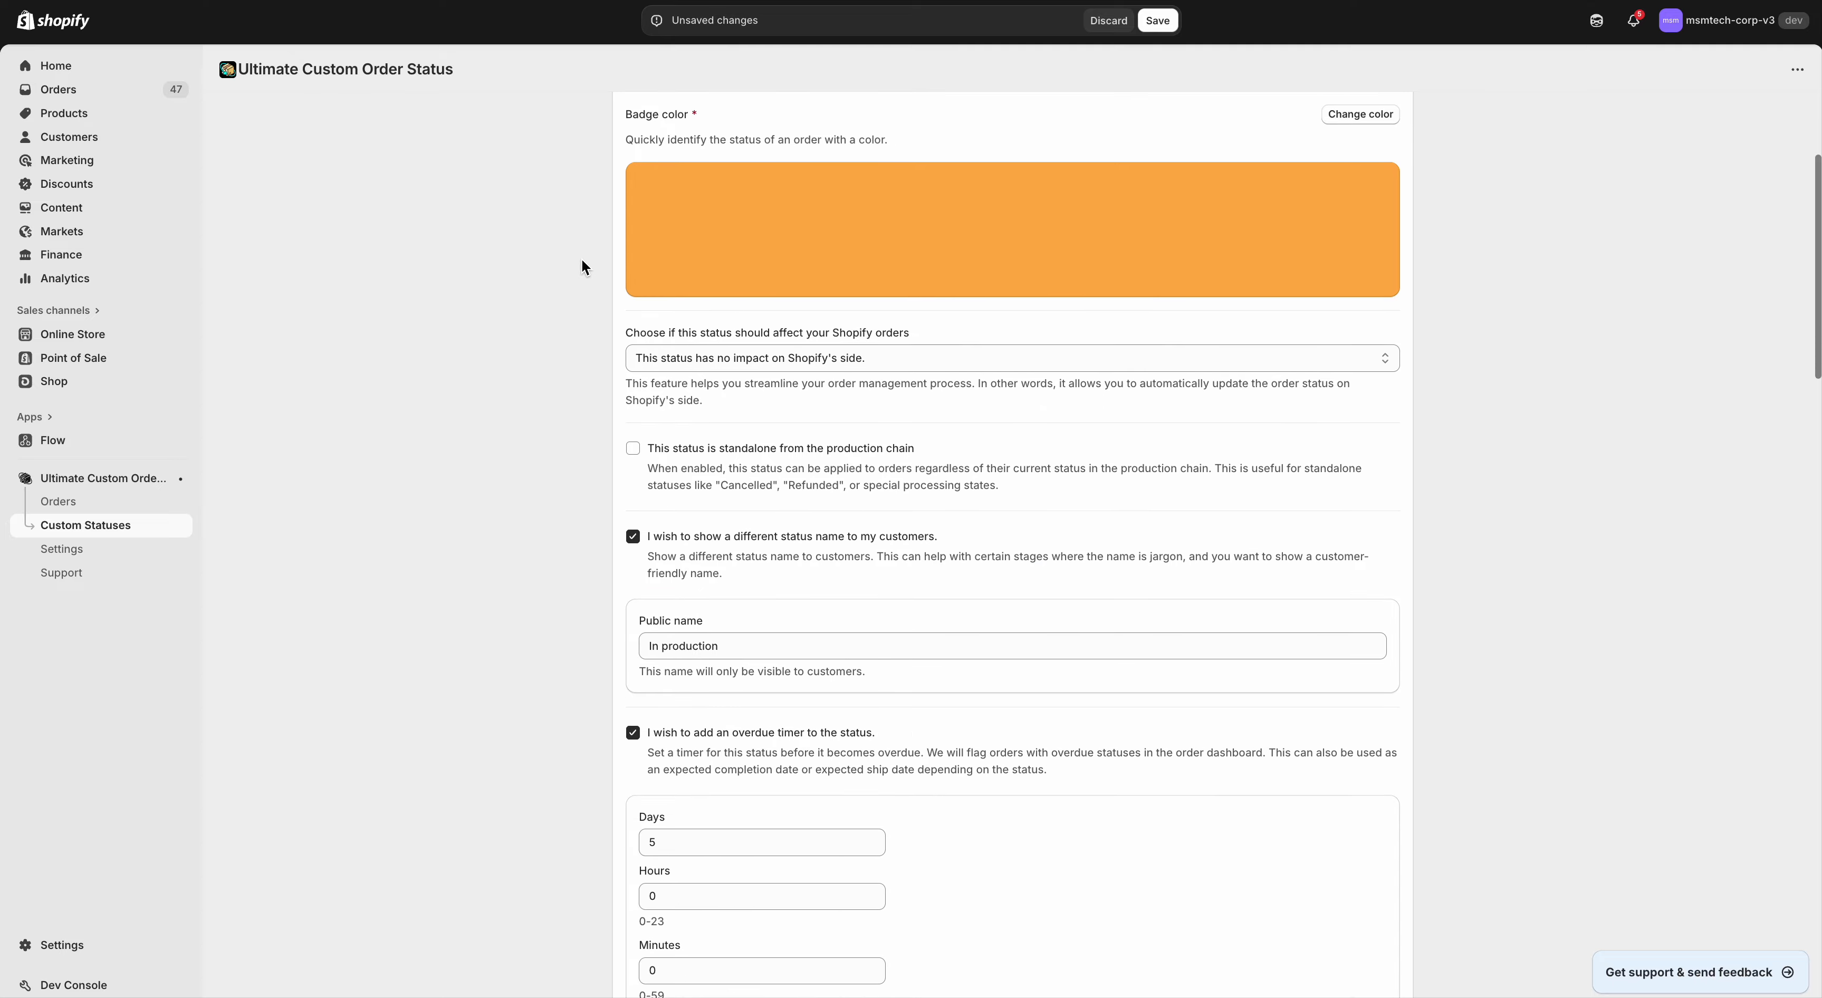
{"action": "scroll", "coordinate": [581, 257], "scroll_direction": "down", "scroll_amount": 13}
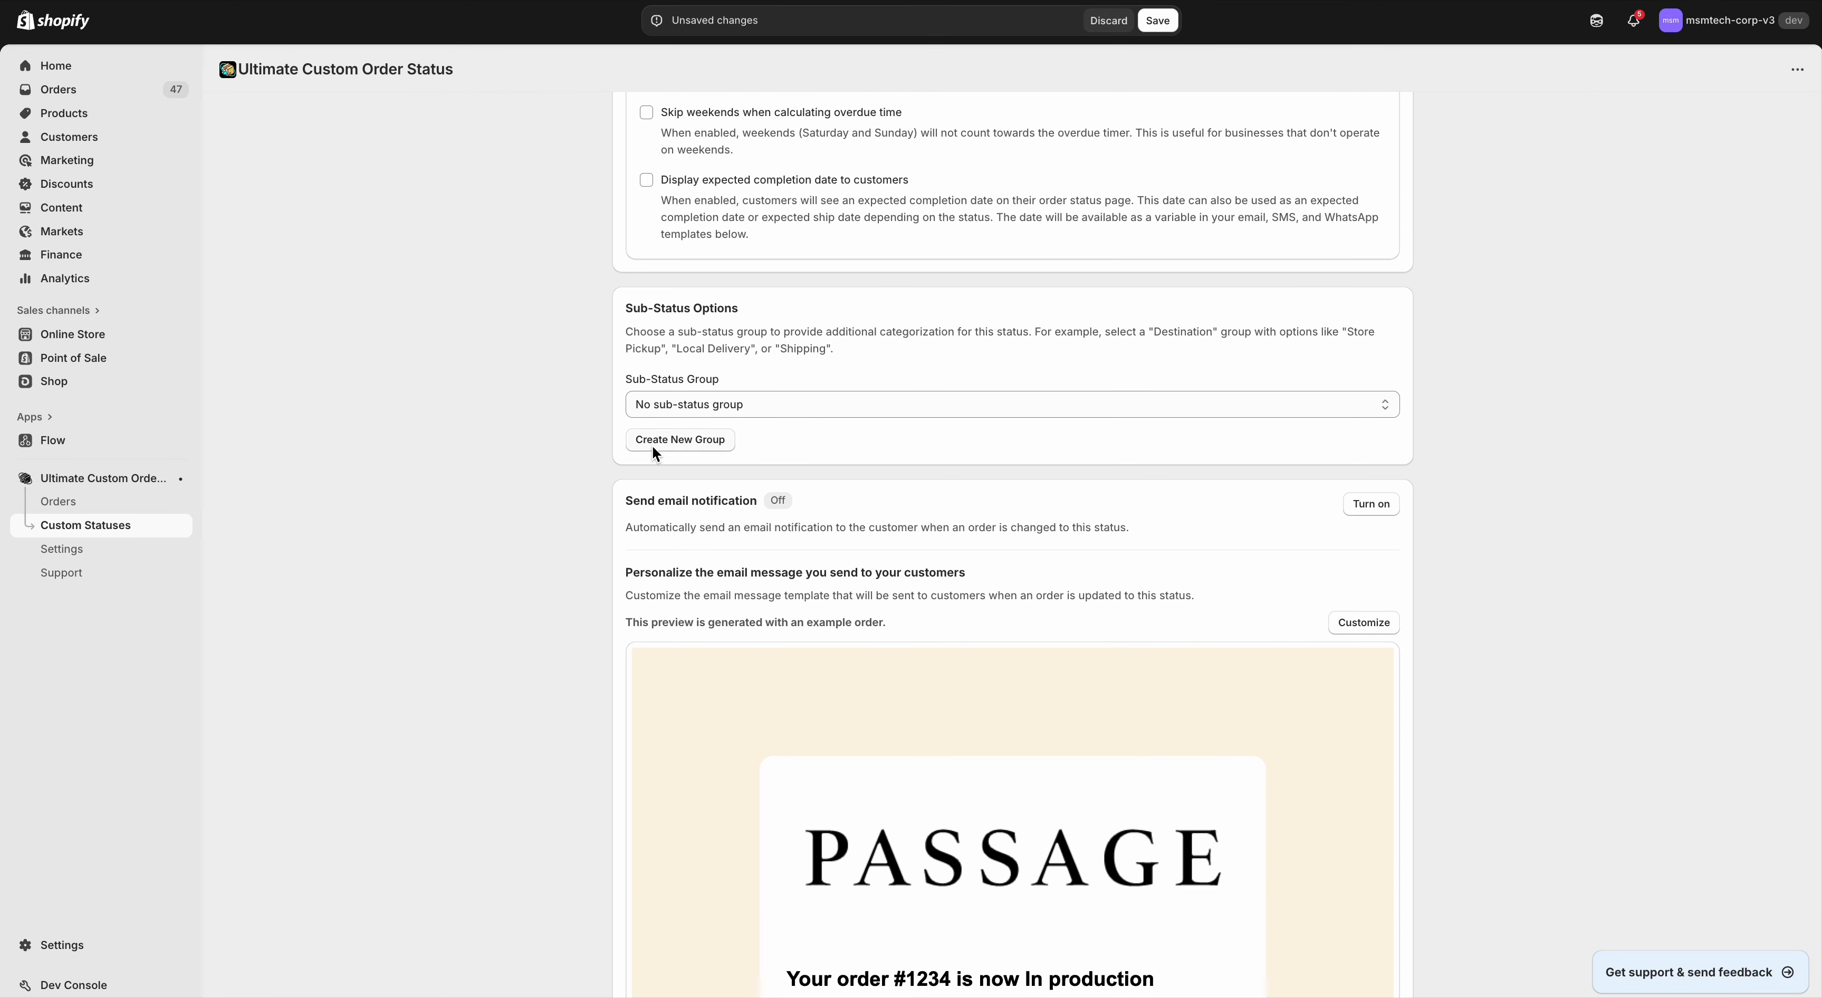
{"action": "scroll", "coordinate": [535, 403], "scroll_direction": "up", "scroll_amount": 15}
{"action": "scroll", "coordinate": [535, 403], "scroll_direction": "down", "scroll_amount": 3}
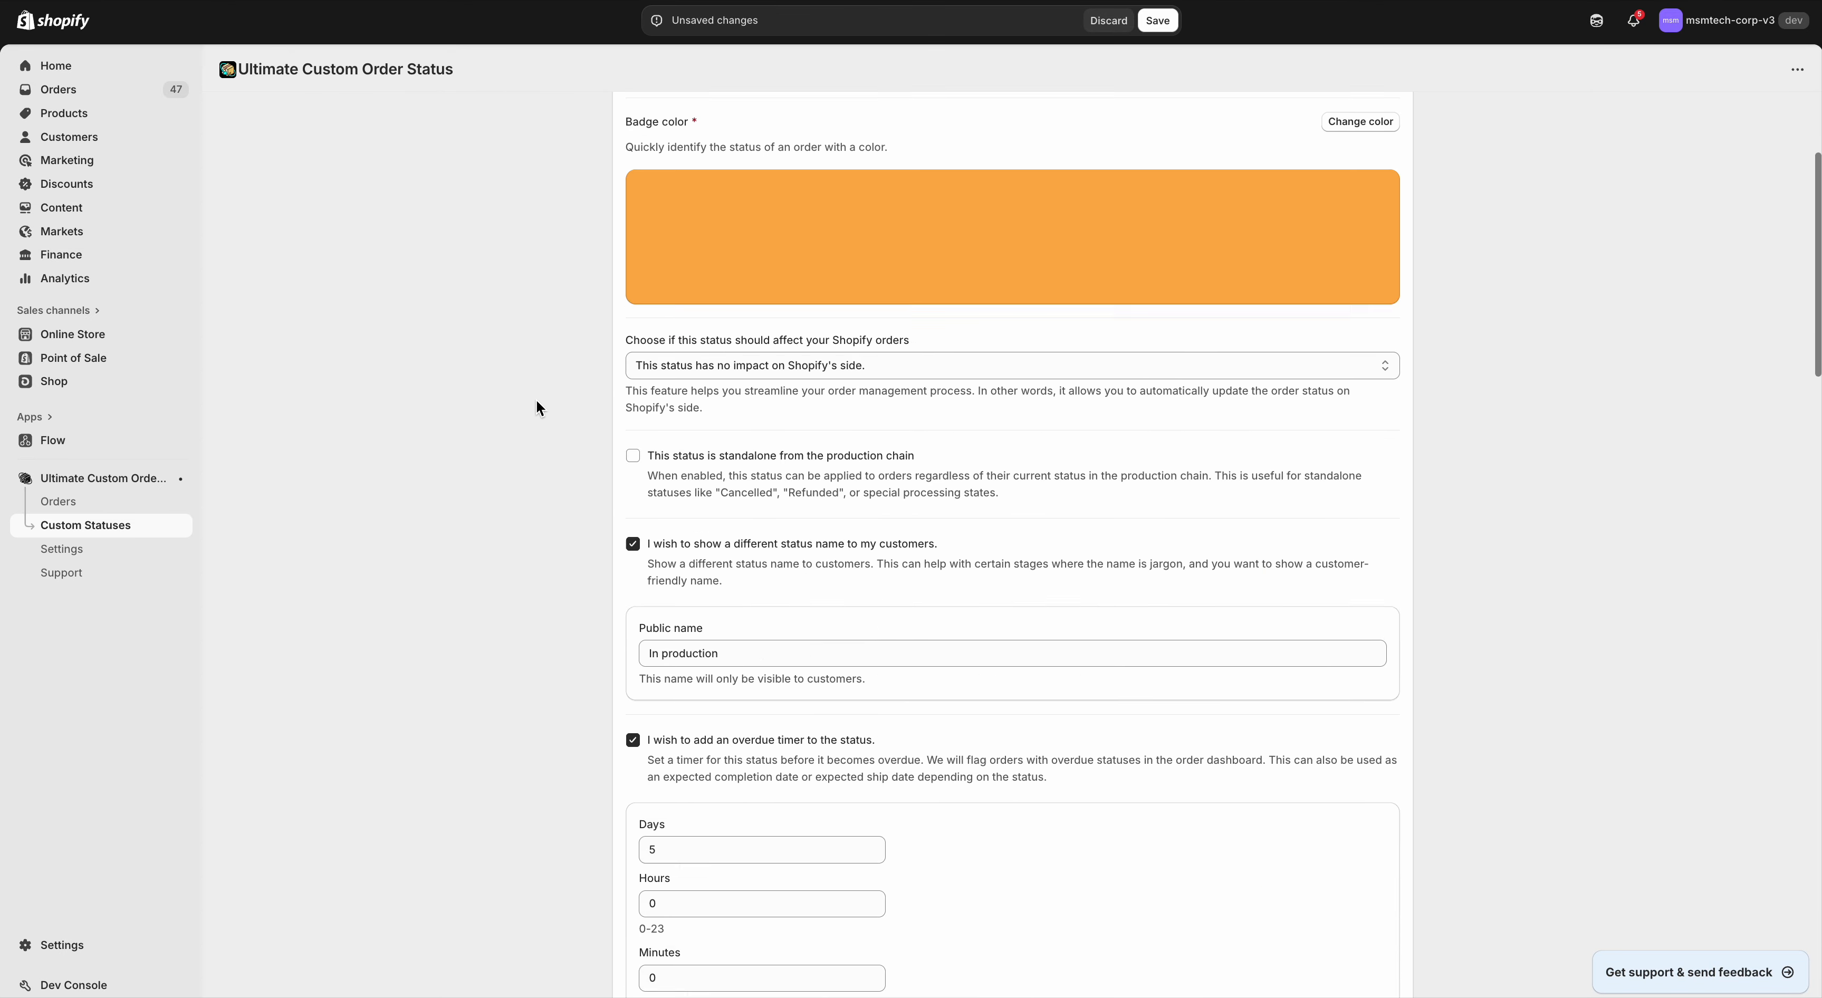
{"action": "scroll", "coordinate": [712, 570], "scroll_direction": "down", "scroll_amount": 10}
{"action": "scroll", "coordinate": [661, 590], "scroll_direction": "up", "scroll_amount": 13}
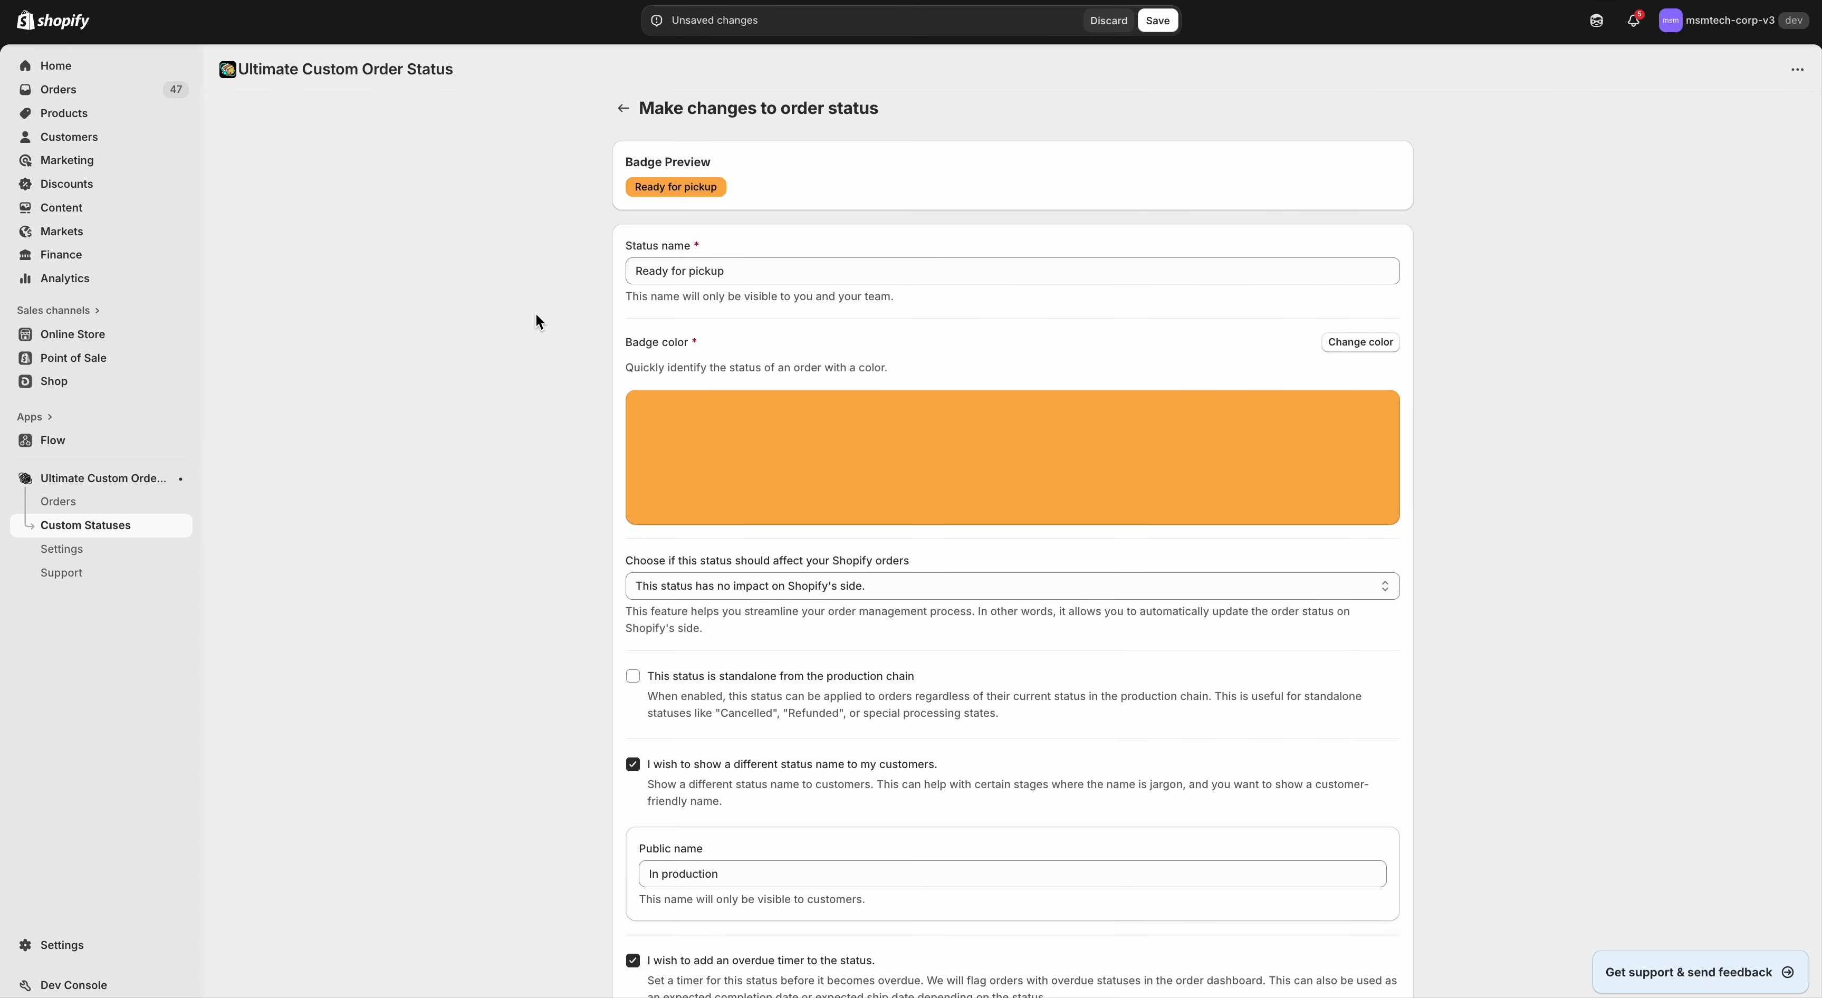
Step: Create a new sub-status group named "Pickup Location" for the status
{"action": "scroll", "coordinate": [536, 312], "scroll_direction": "down", "scroll_amount": 12}
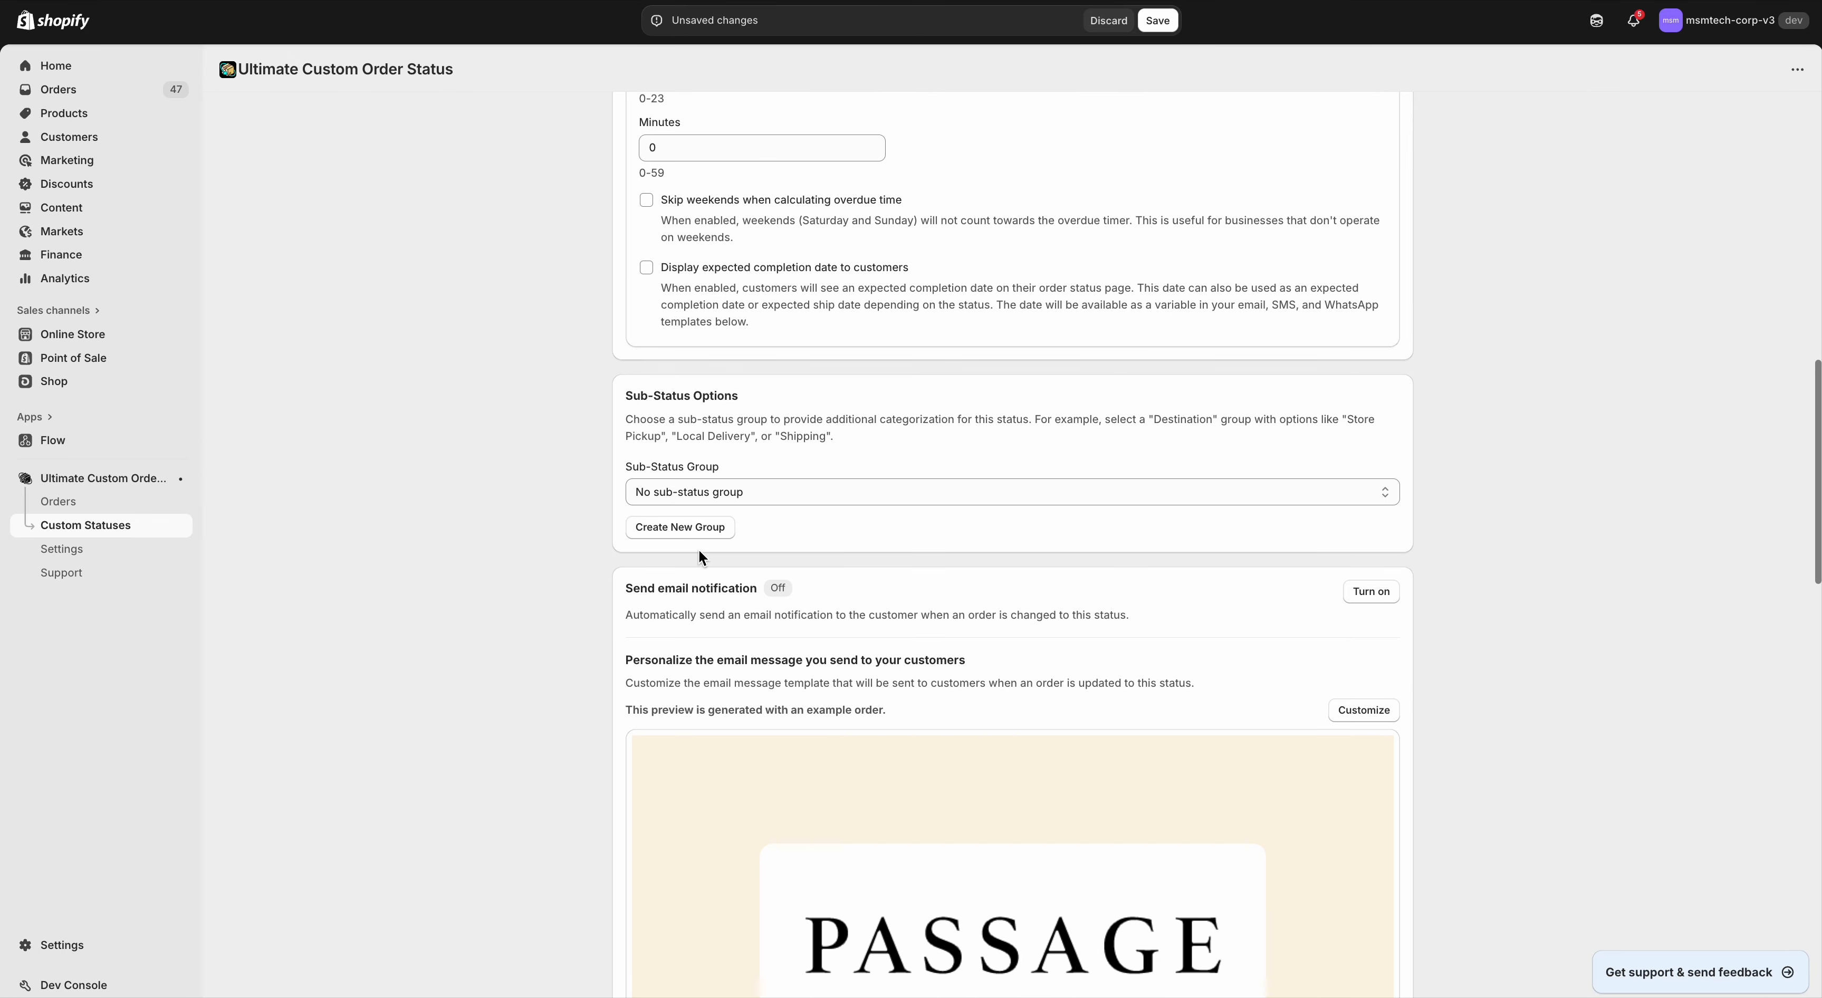
{"action": "left_click", "coordinate": [700, 495]}
{"action": "left_click", "coordinate": [671, 532]}
{"action": "left_click", "coordinate": [668, 528]}
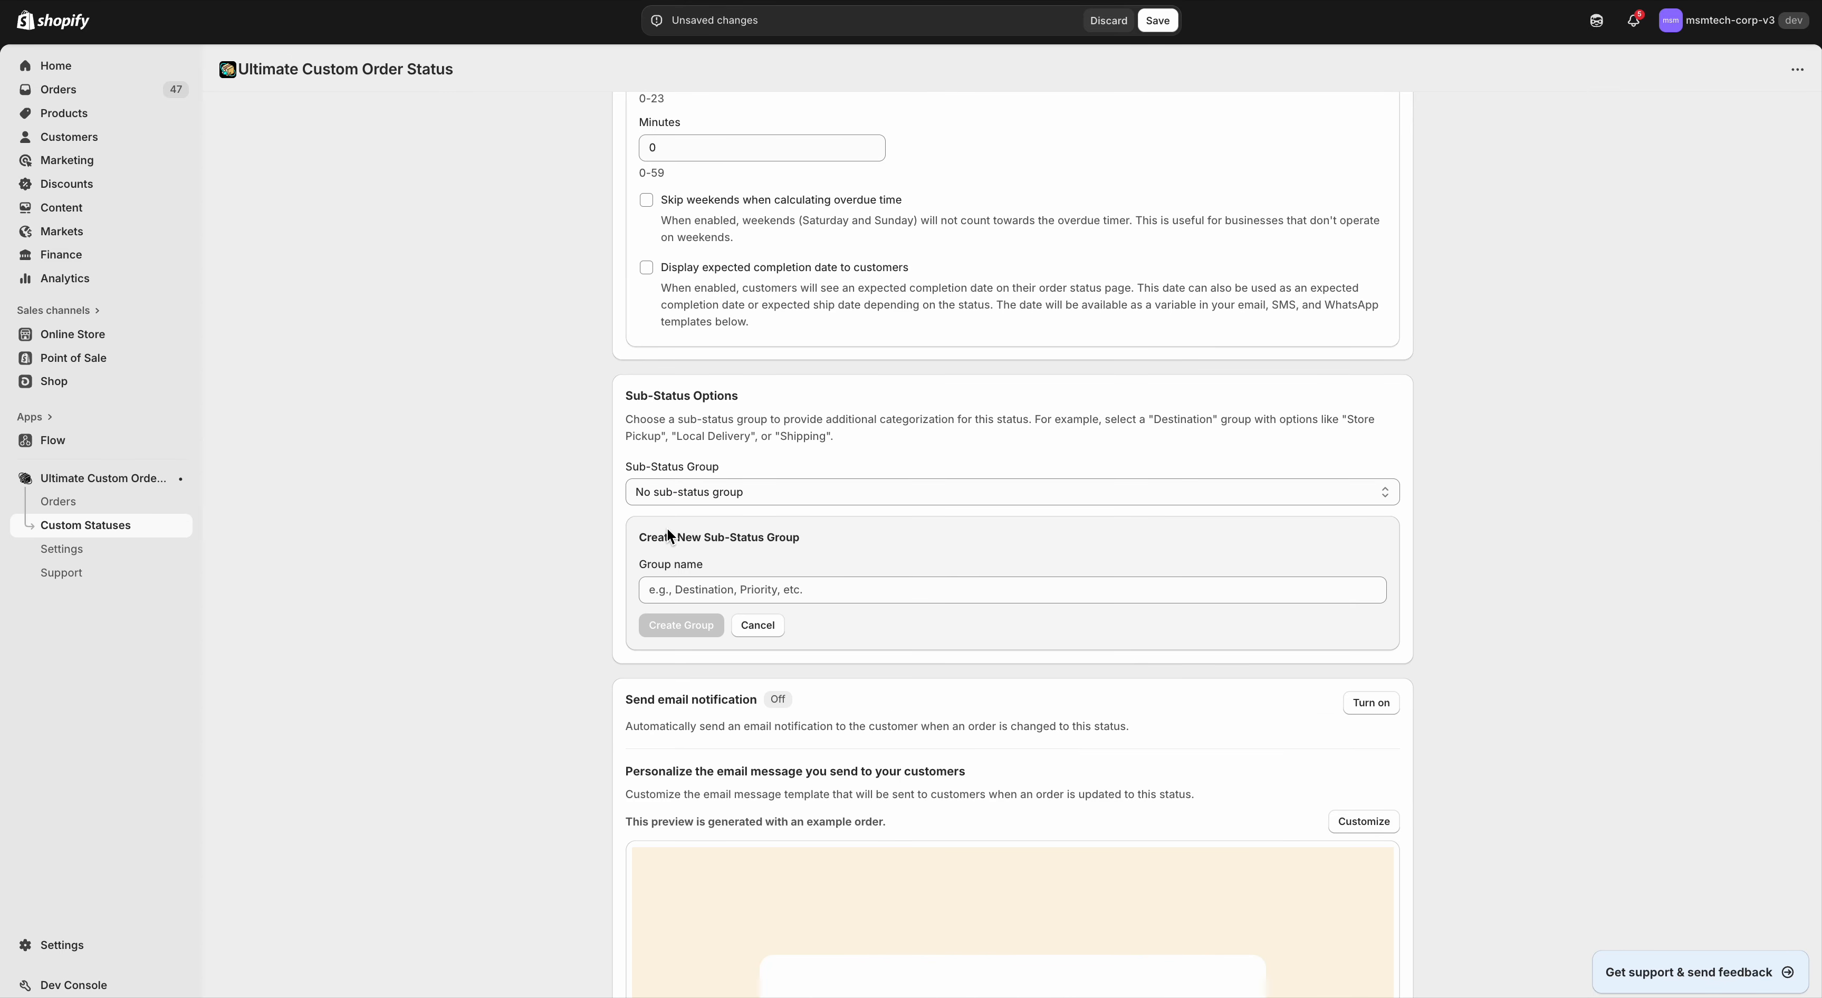
{"action": "type", "text": "De"}
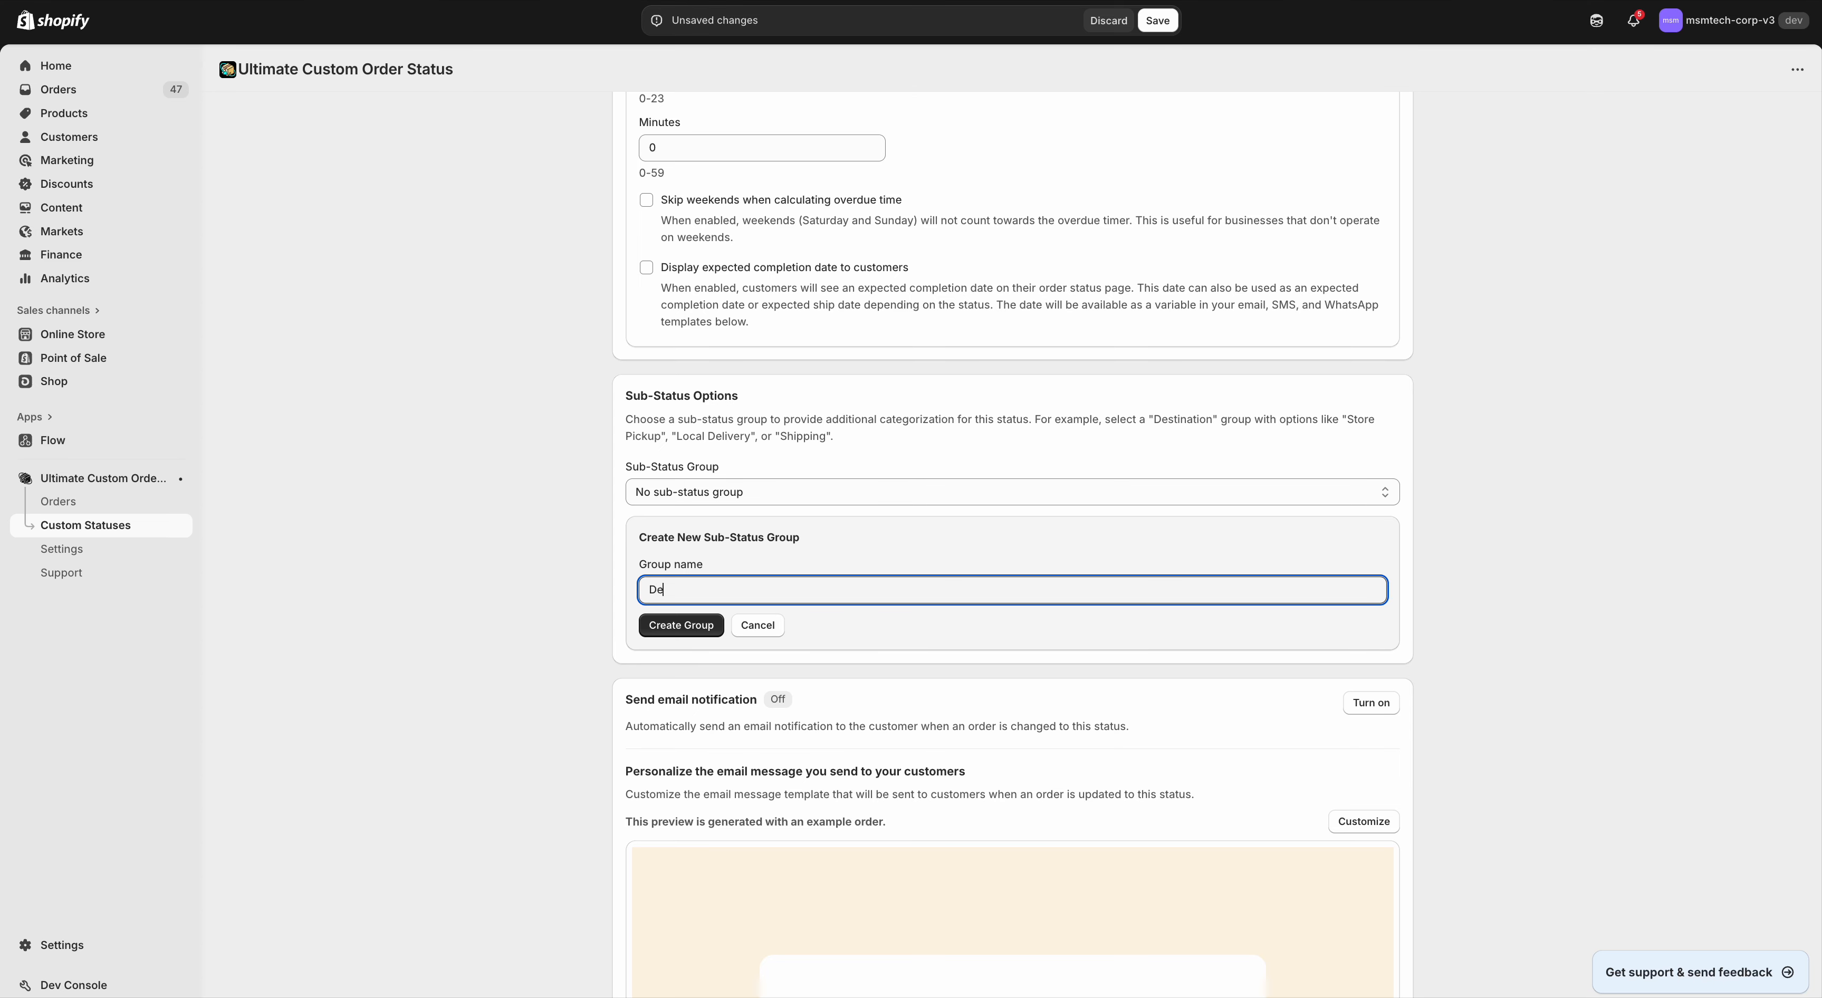
{"action": "key", "text": "BackSpace"}
{"action": "key", "text": "BackSpace"}
{"action": "type", "text": "Pickup Location"}
{"action": "key", "text": "Return"}
Step: Add the options "London" and "Dubai" to the Pickup Location sub-status group
{"action": "left_click", "coordinate": [1351, 617]}
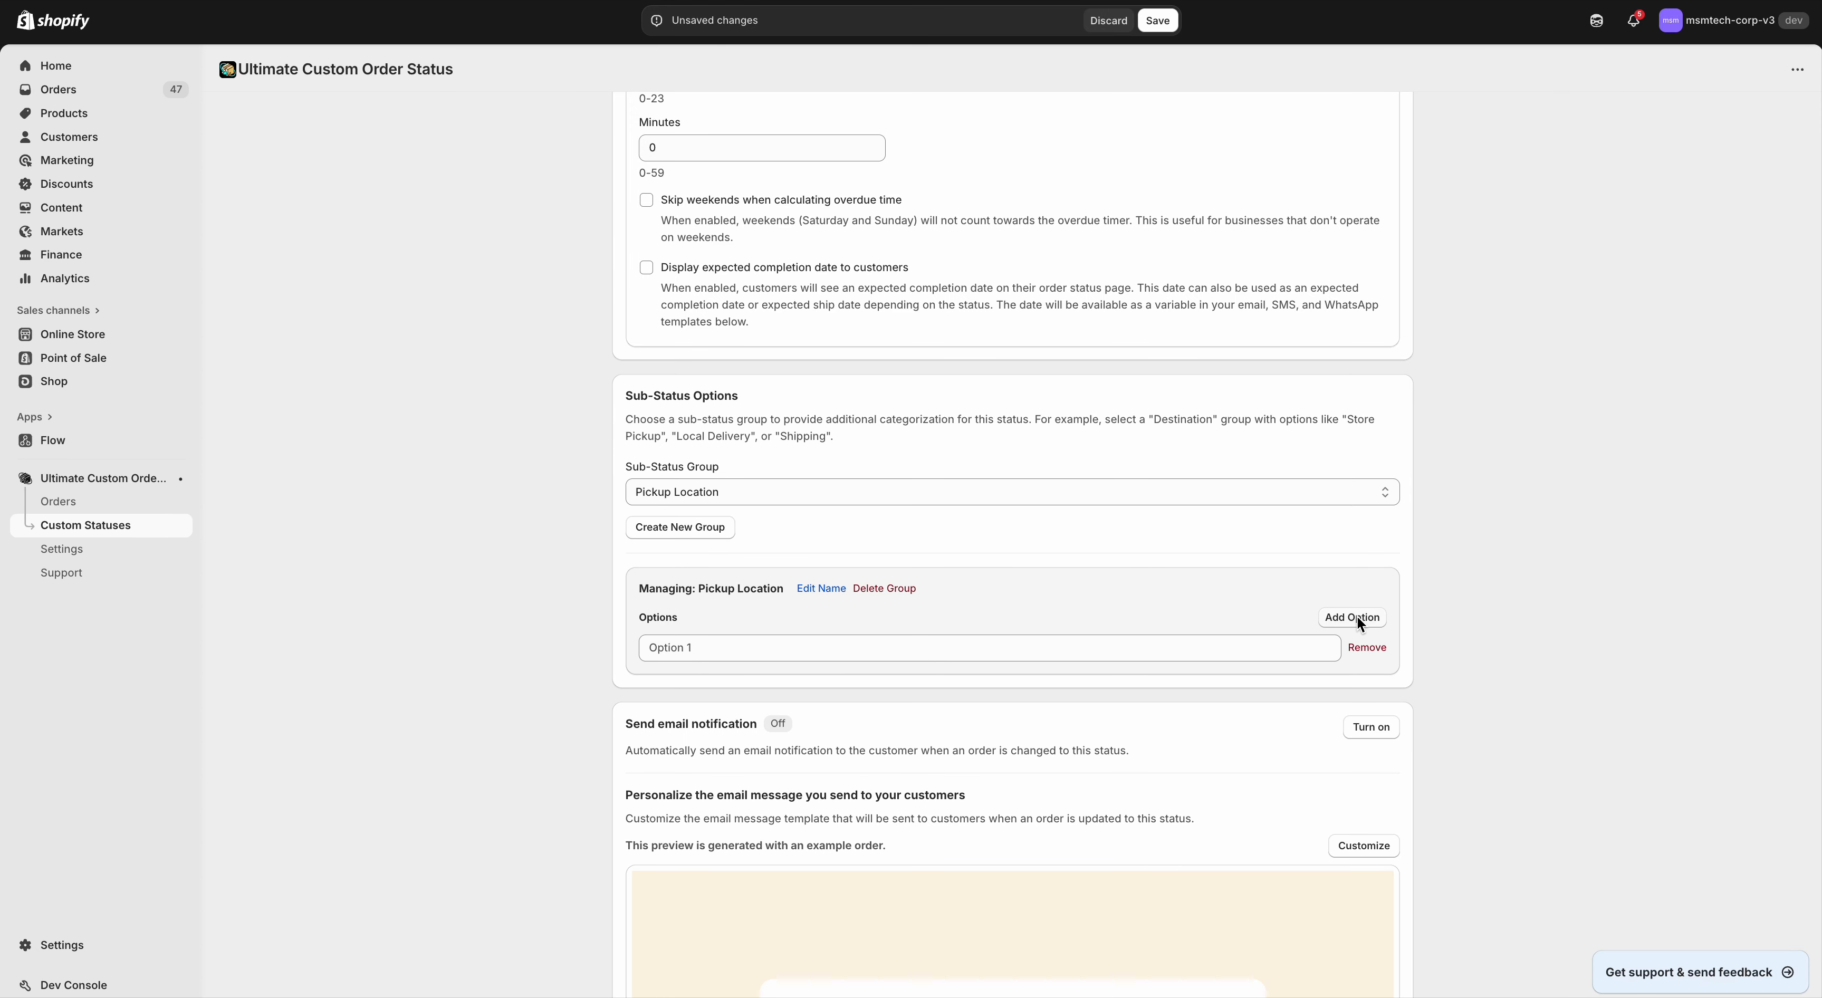
{"action": "left_click", "coordinate": [753, 647]}
{"action": "type", "text": "London"}
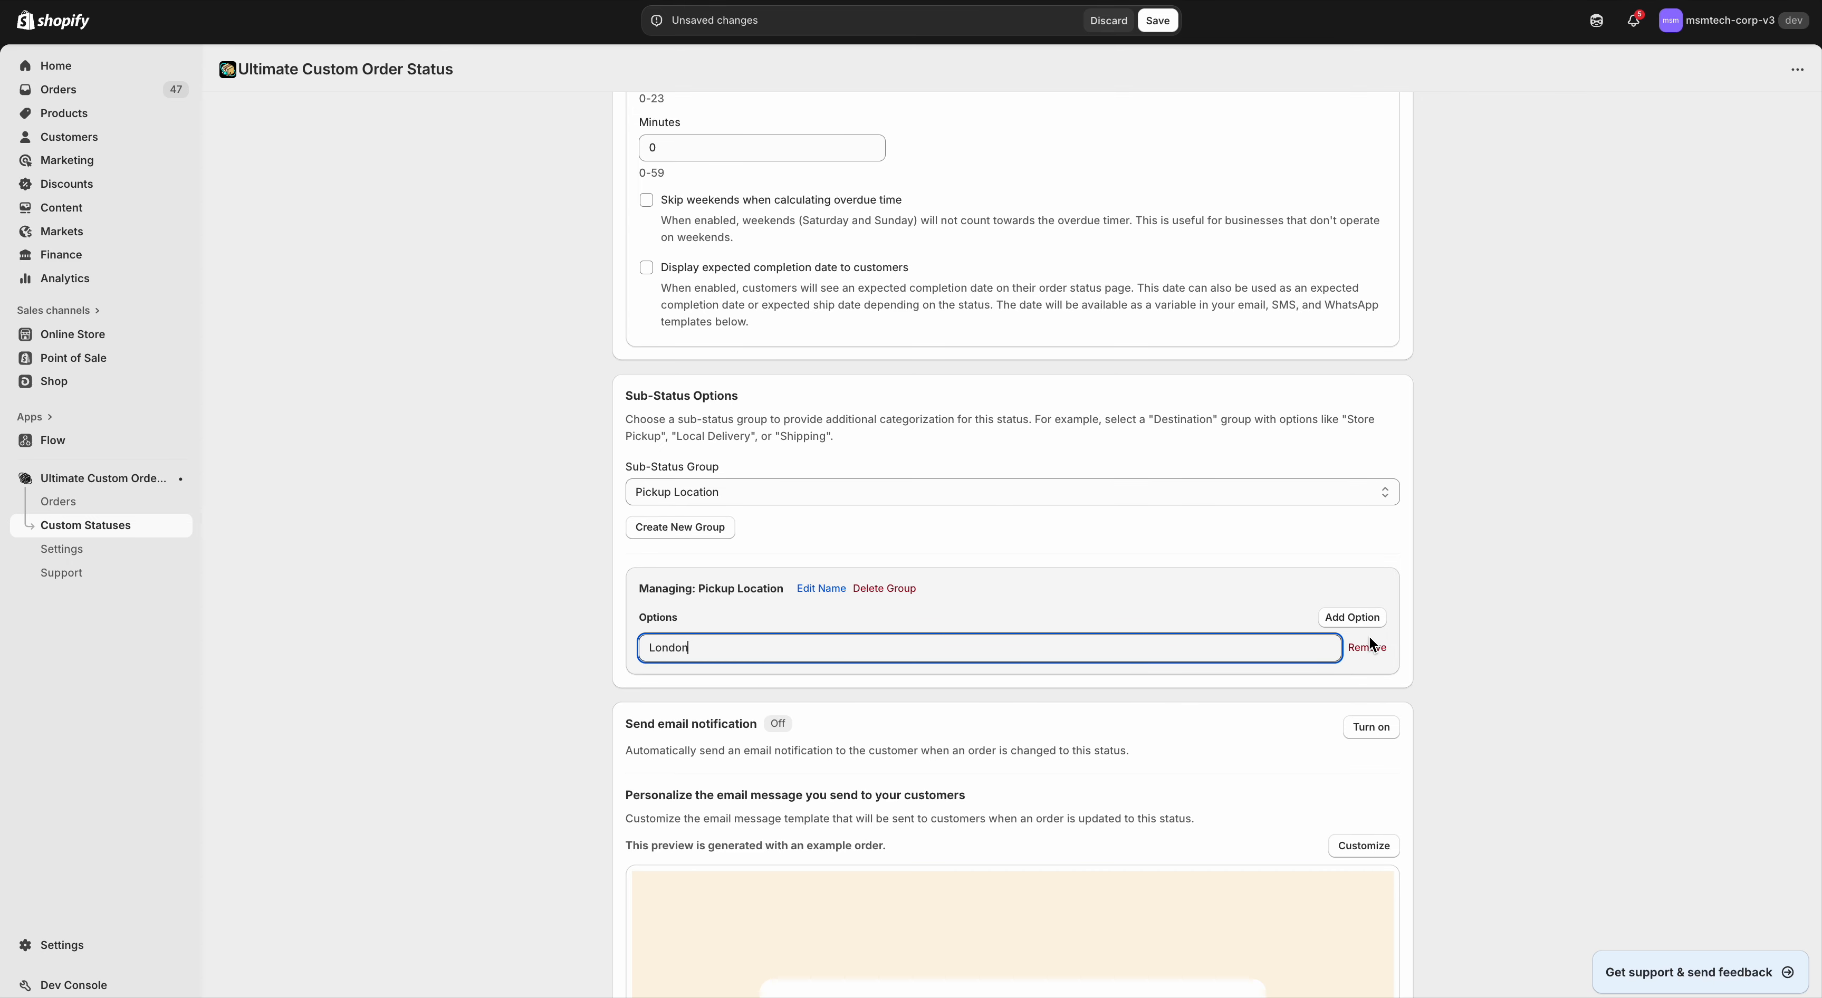
{"action": "left_click", "coordinate": [1351, 617]}
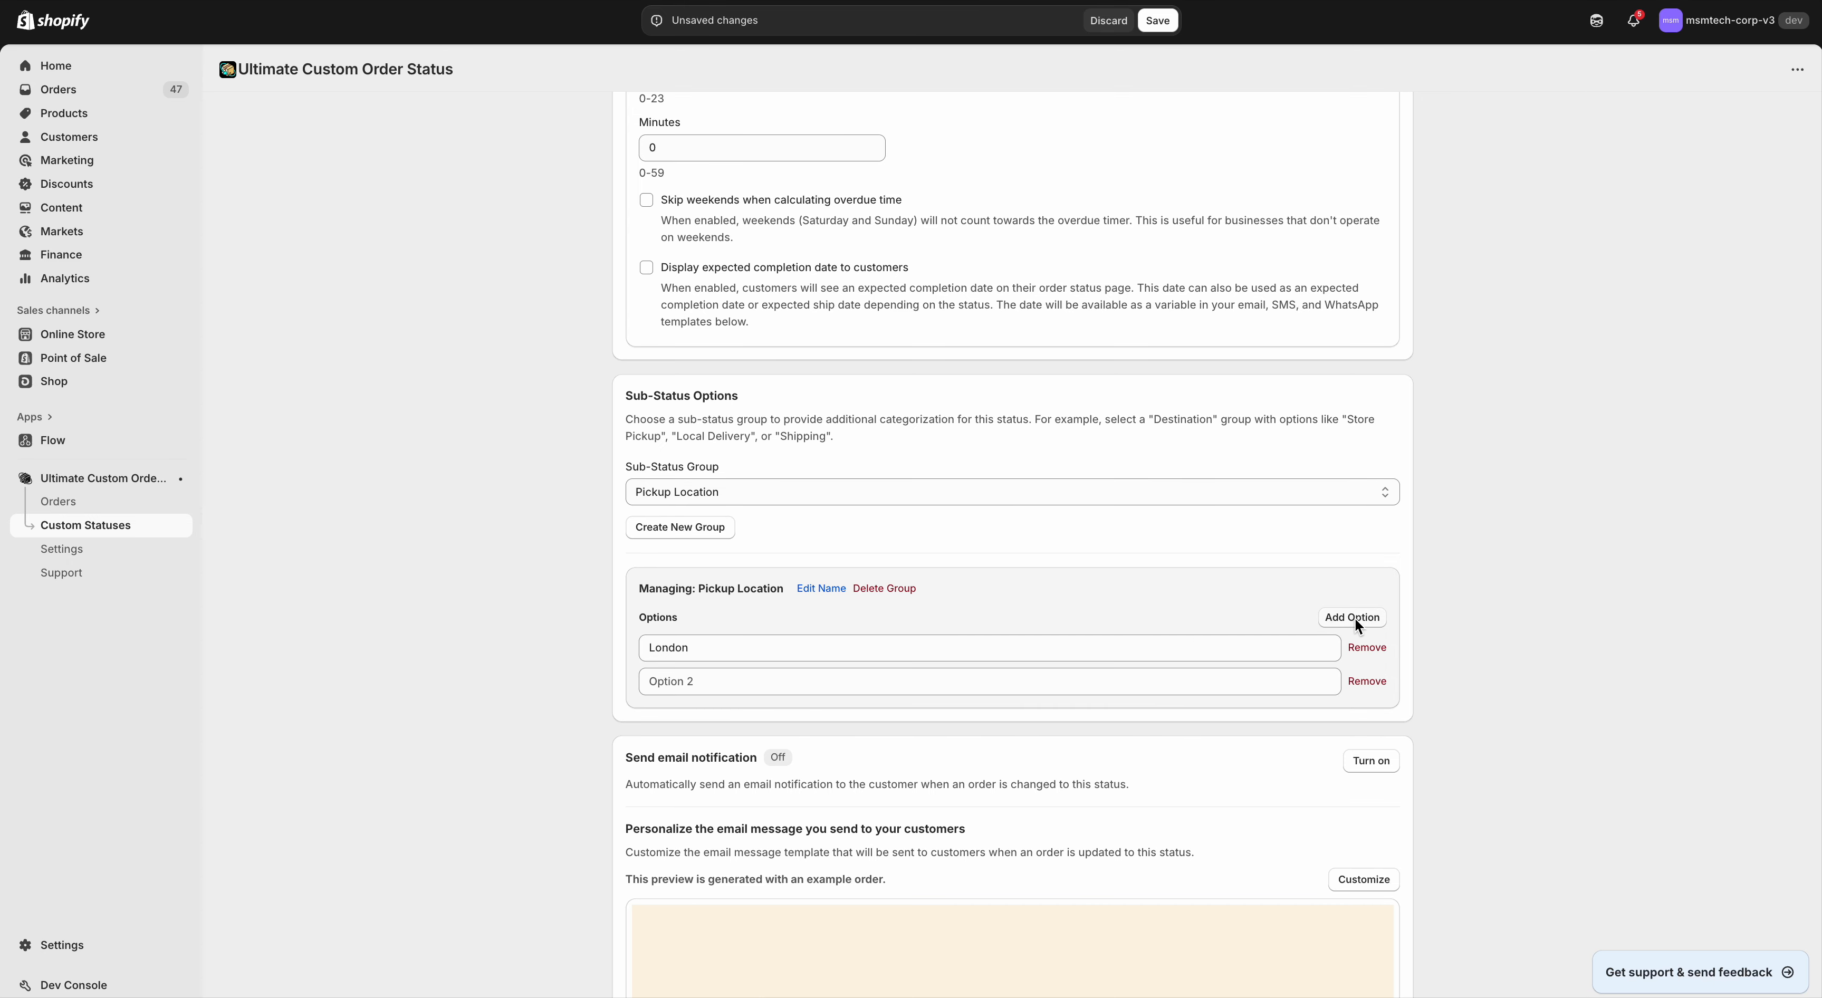
{"action": "left_click", "coordinate": [808, 681]}
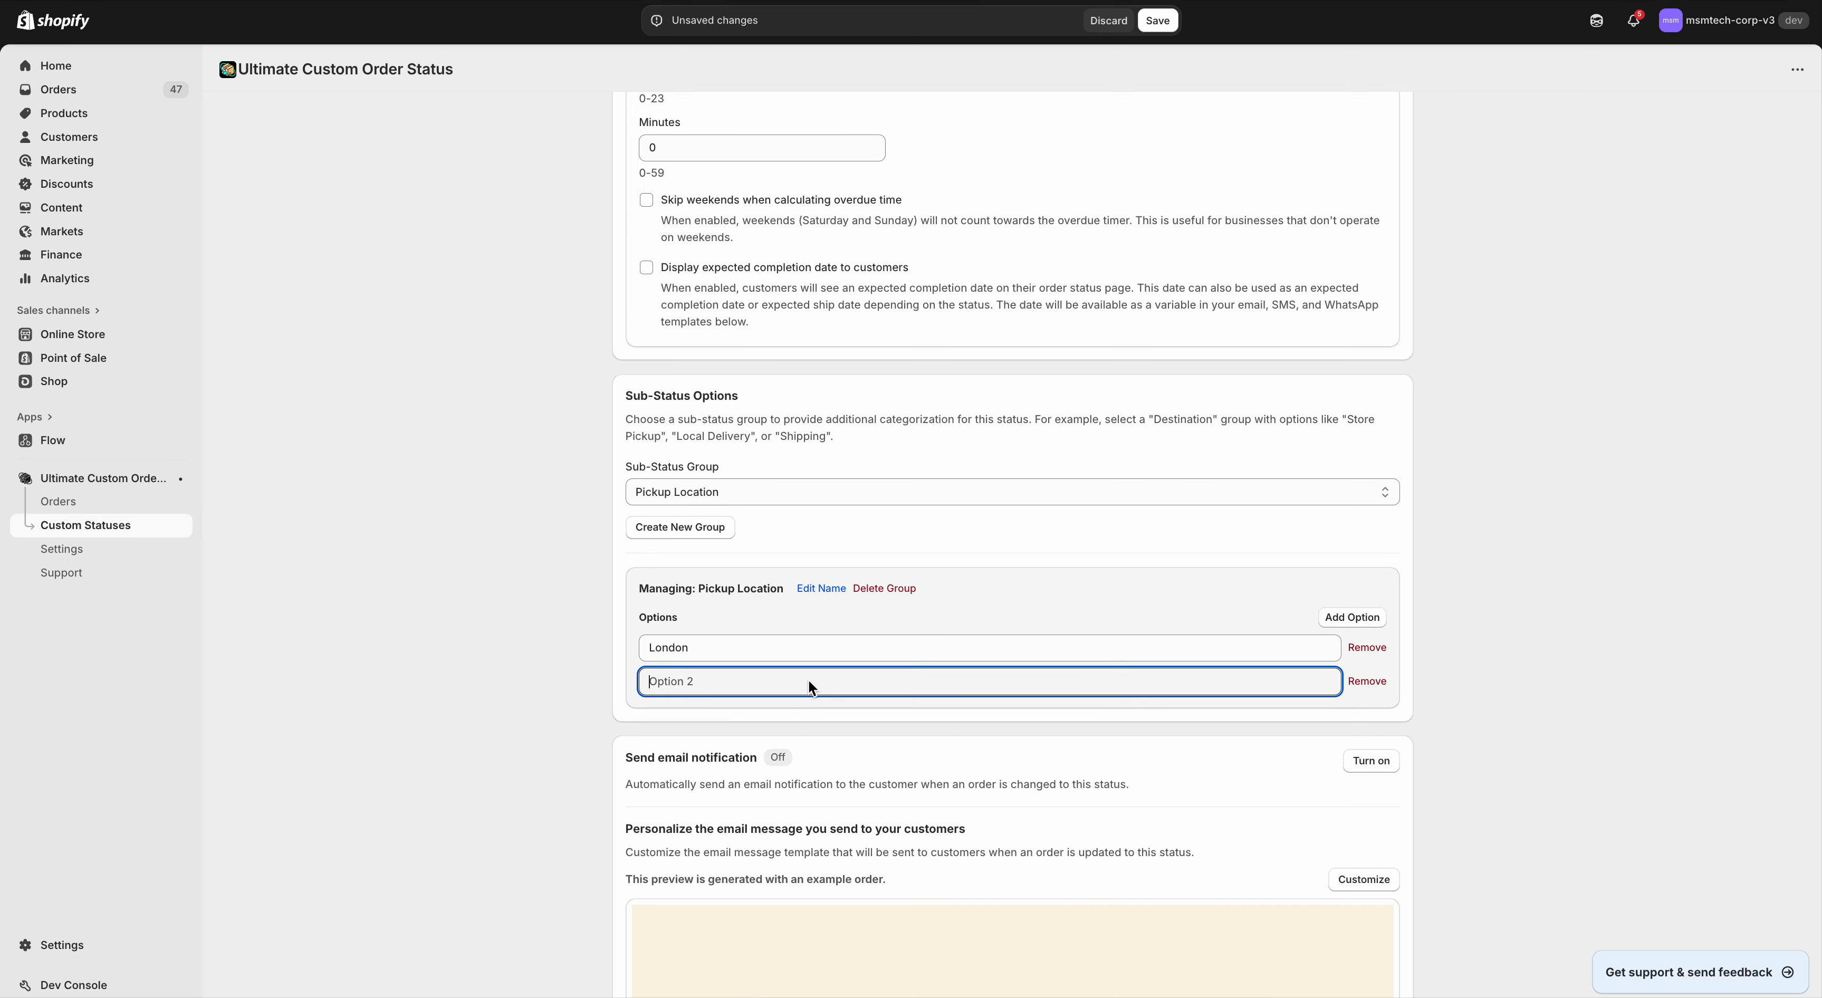
{"action": "type", "text": "Dubai"}
{"action": "left_click", "coordinate": [387, 581]}
Step: Examine the status name and badge together with the Pickup Location options and the email notification preview
{"action": "scroll", "coordinate": [387, 582], "scroll_direction": "down", "scroll_amount": 2}
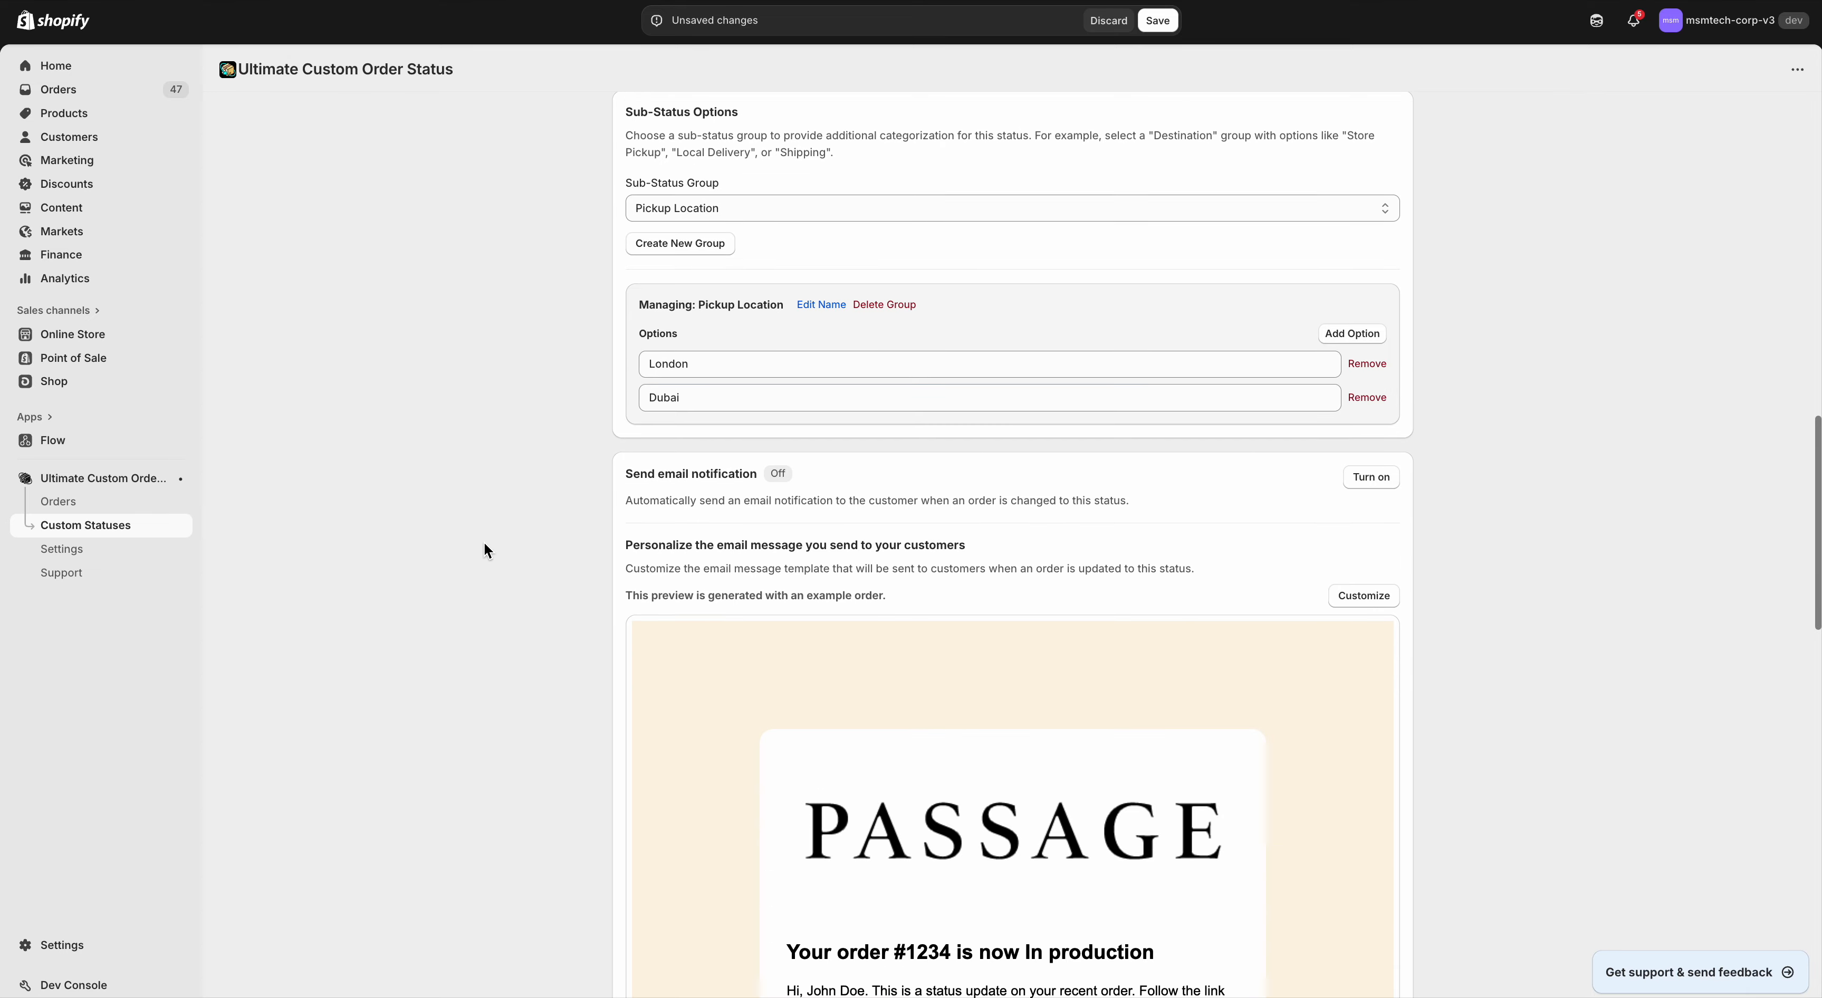
{"action": "scroll", "coordinate": [769, 353], "scroll_direction": "up", "scroll_amount": 15}
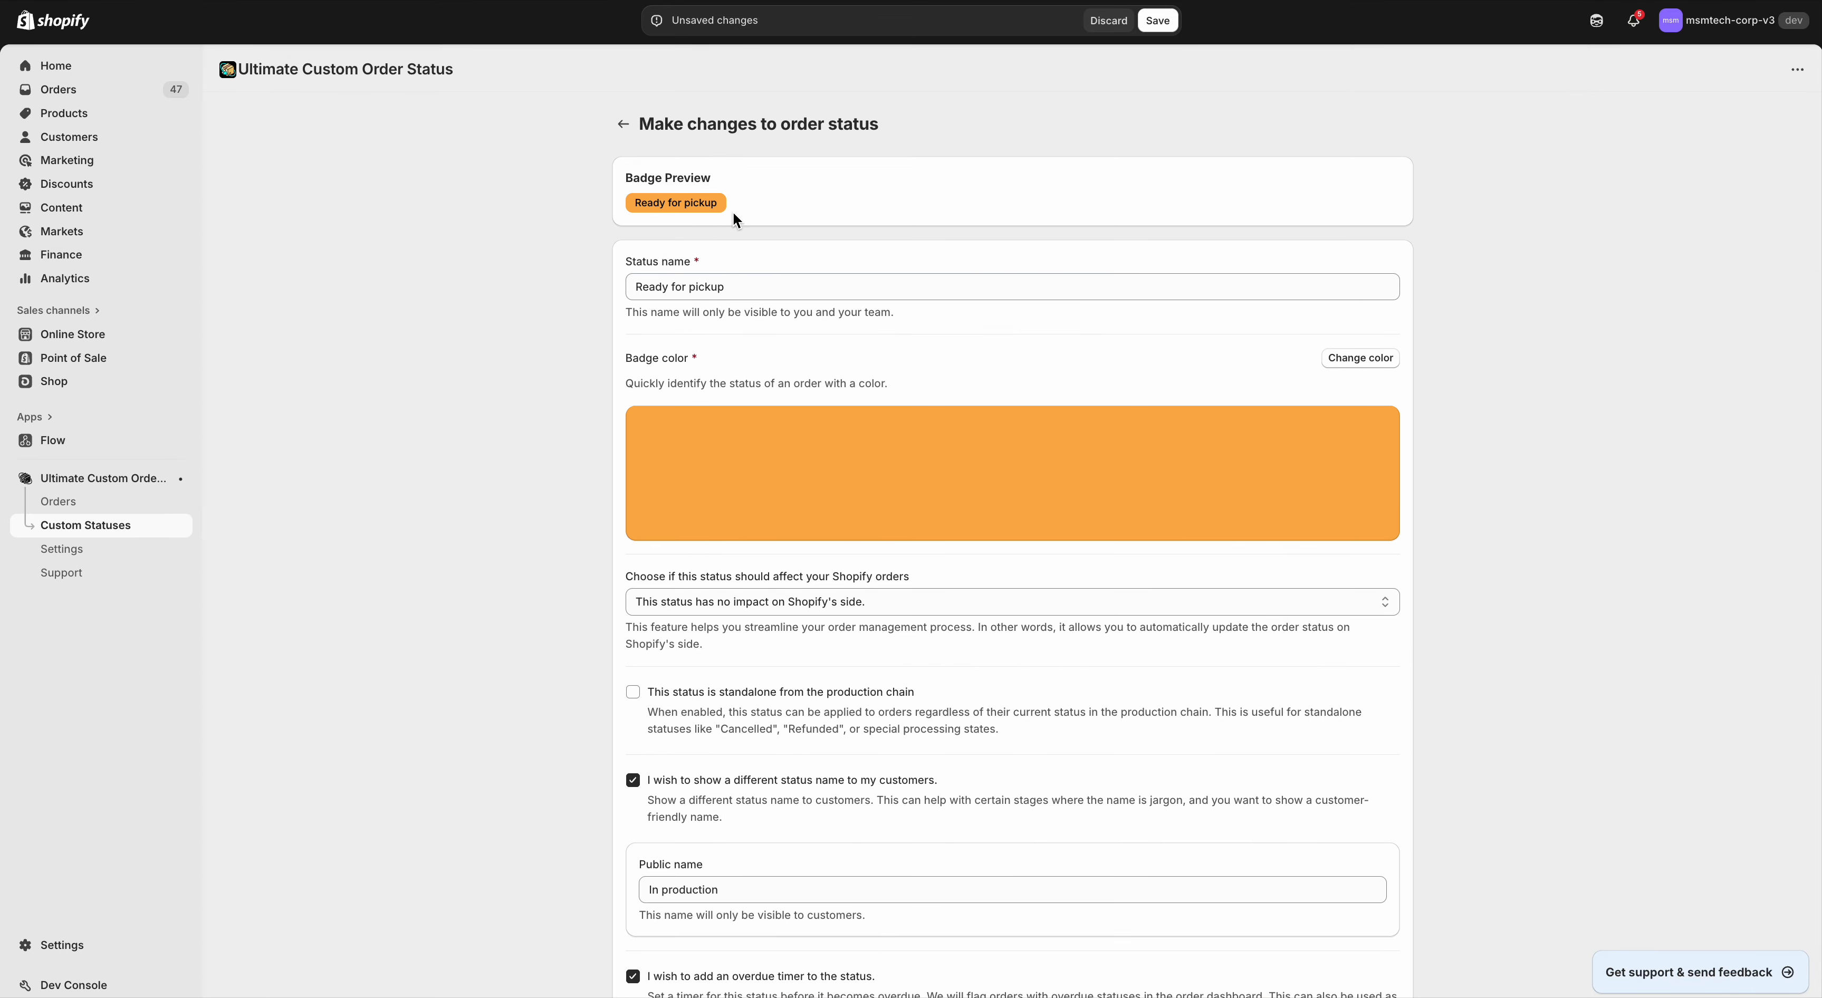
{"action": "scroll", "coordinate": [500, 417], "scroll_direction": "down", "scroll_amount": 10}
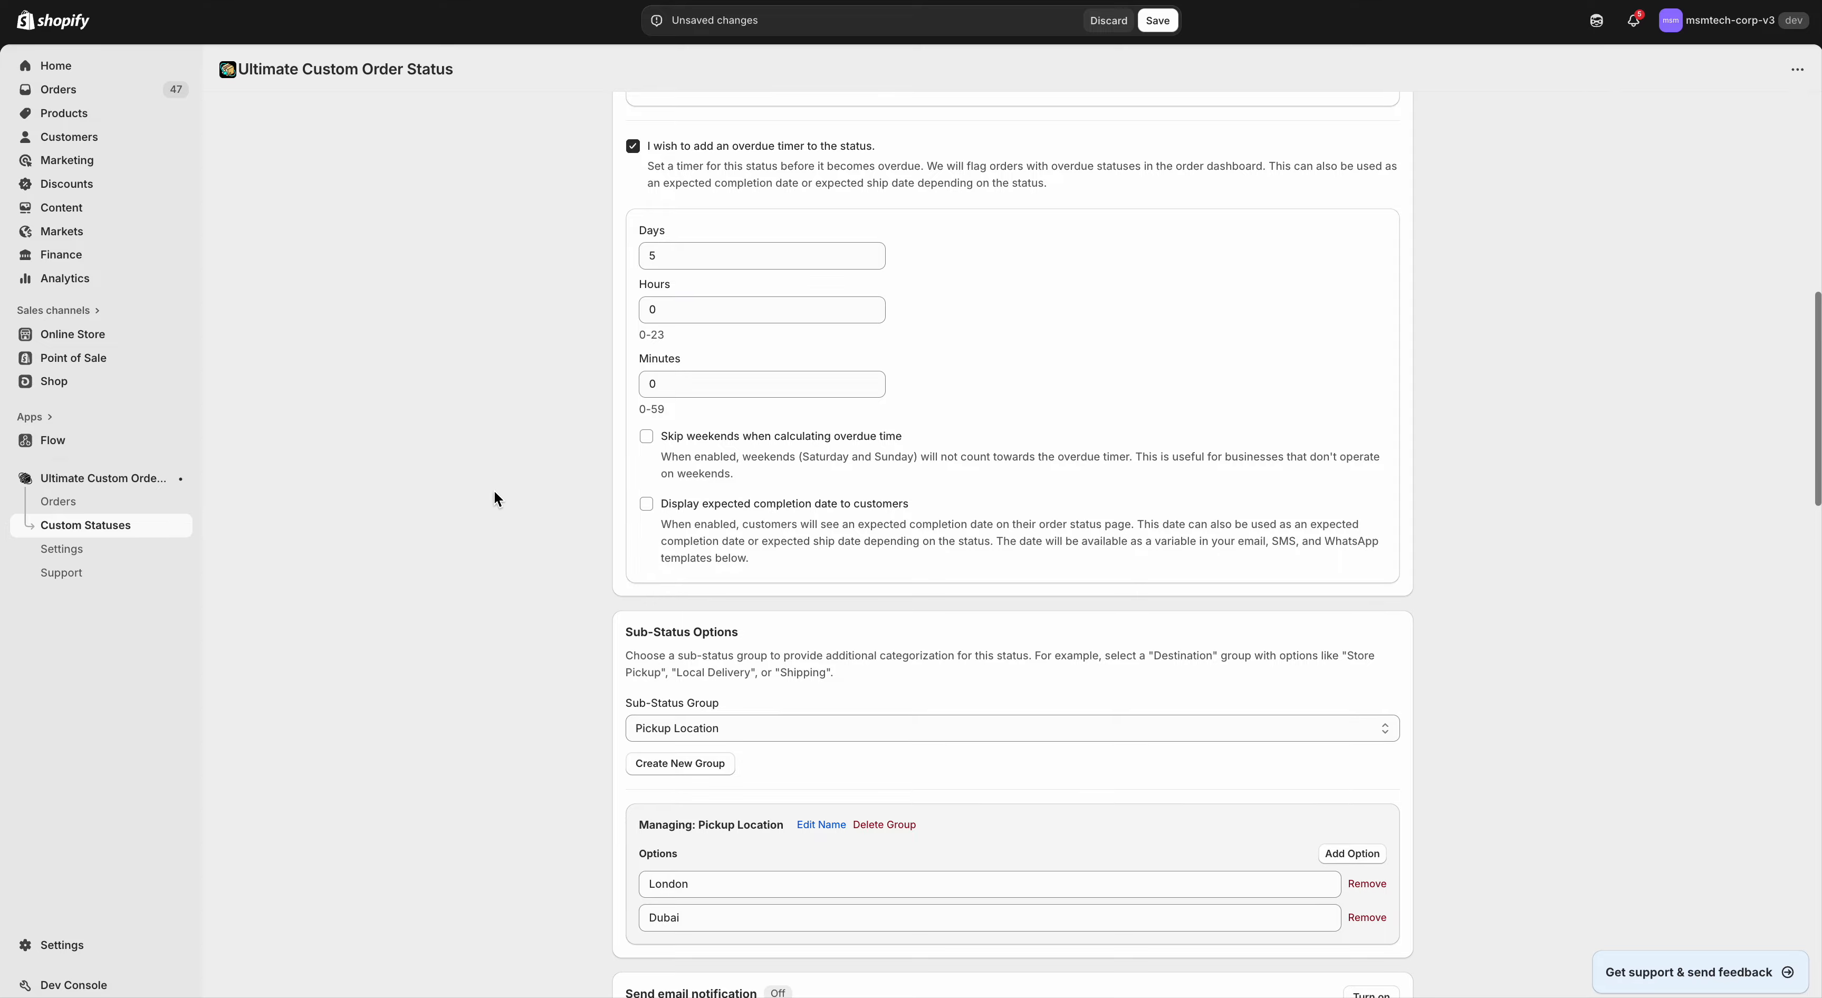
{"action": "scroll", "coordinate": [495, 498], "scroll_direction": "down", "scroll_amount": 5}
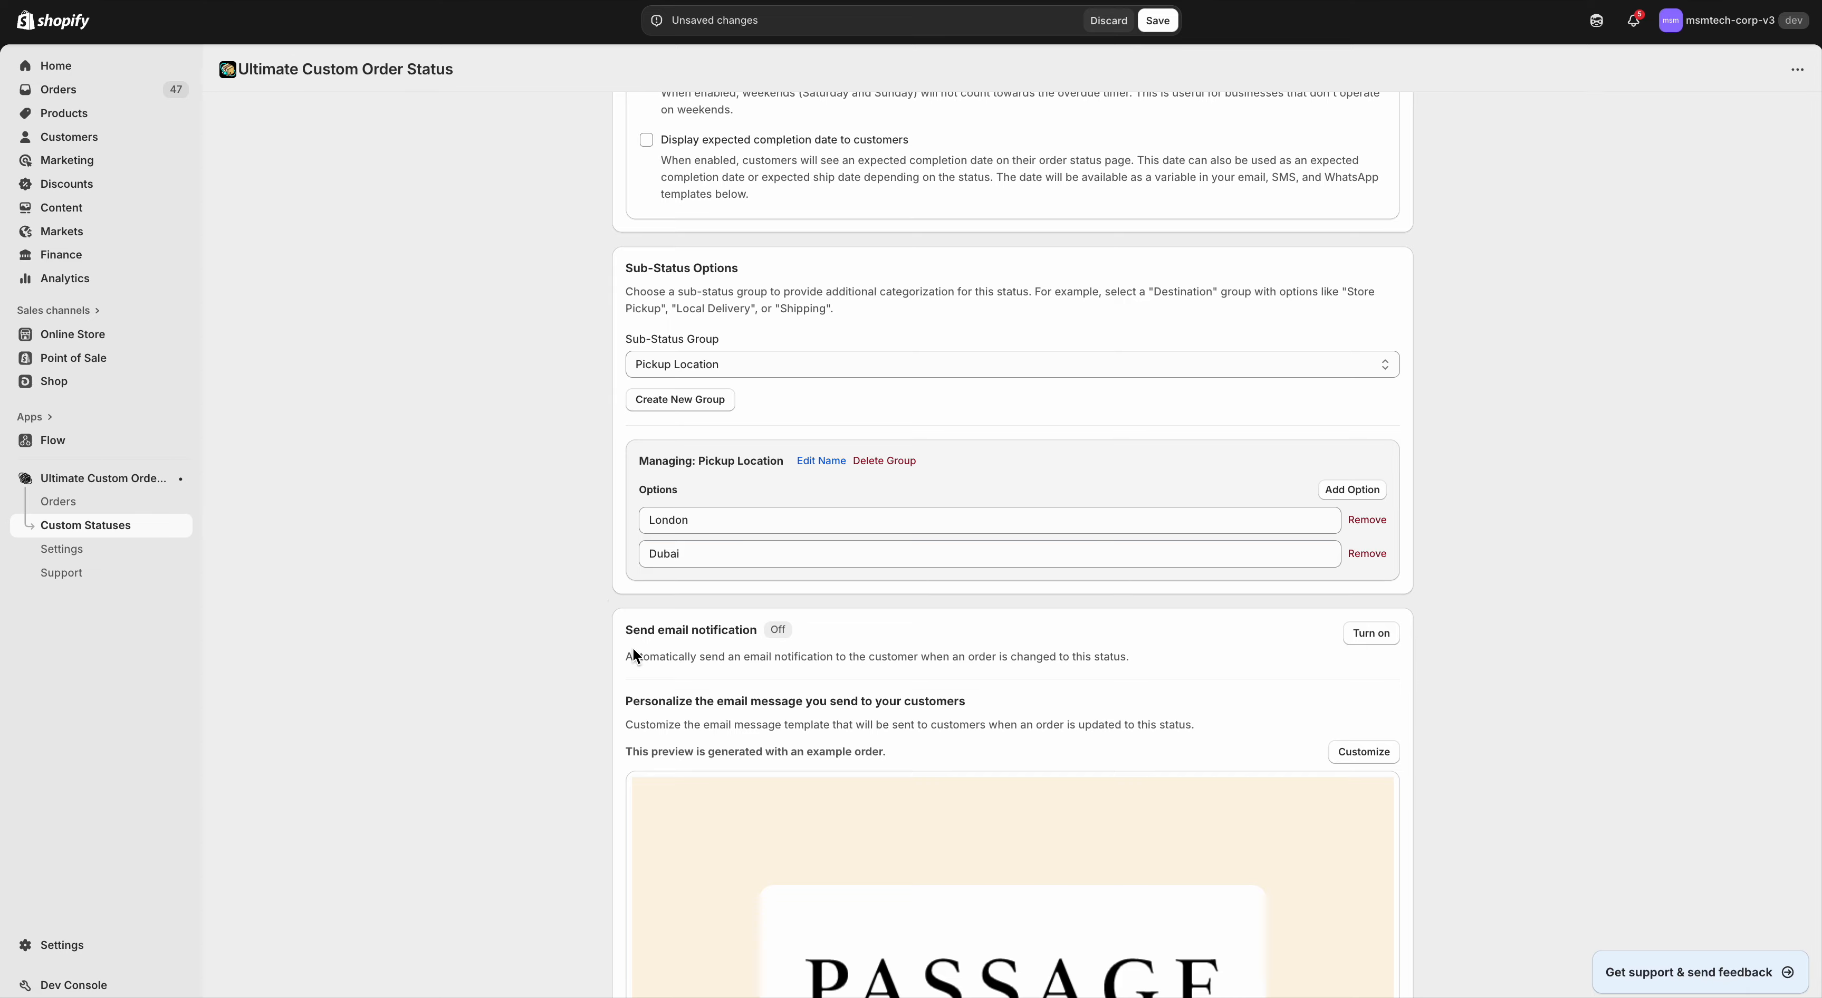
{"action": "scroll", "coordinate": [556, 301], "scroll_direction": "up", "scroll_amount": 15}
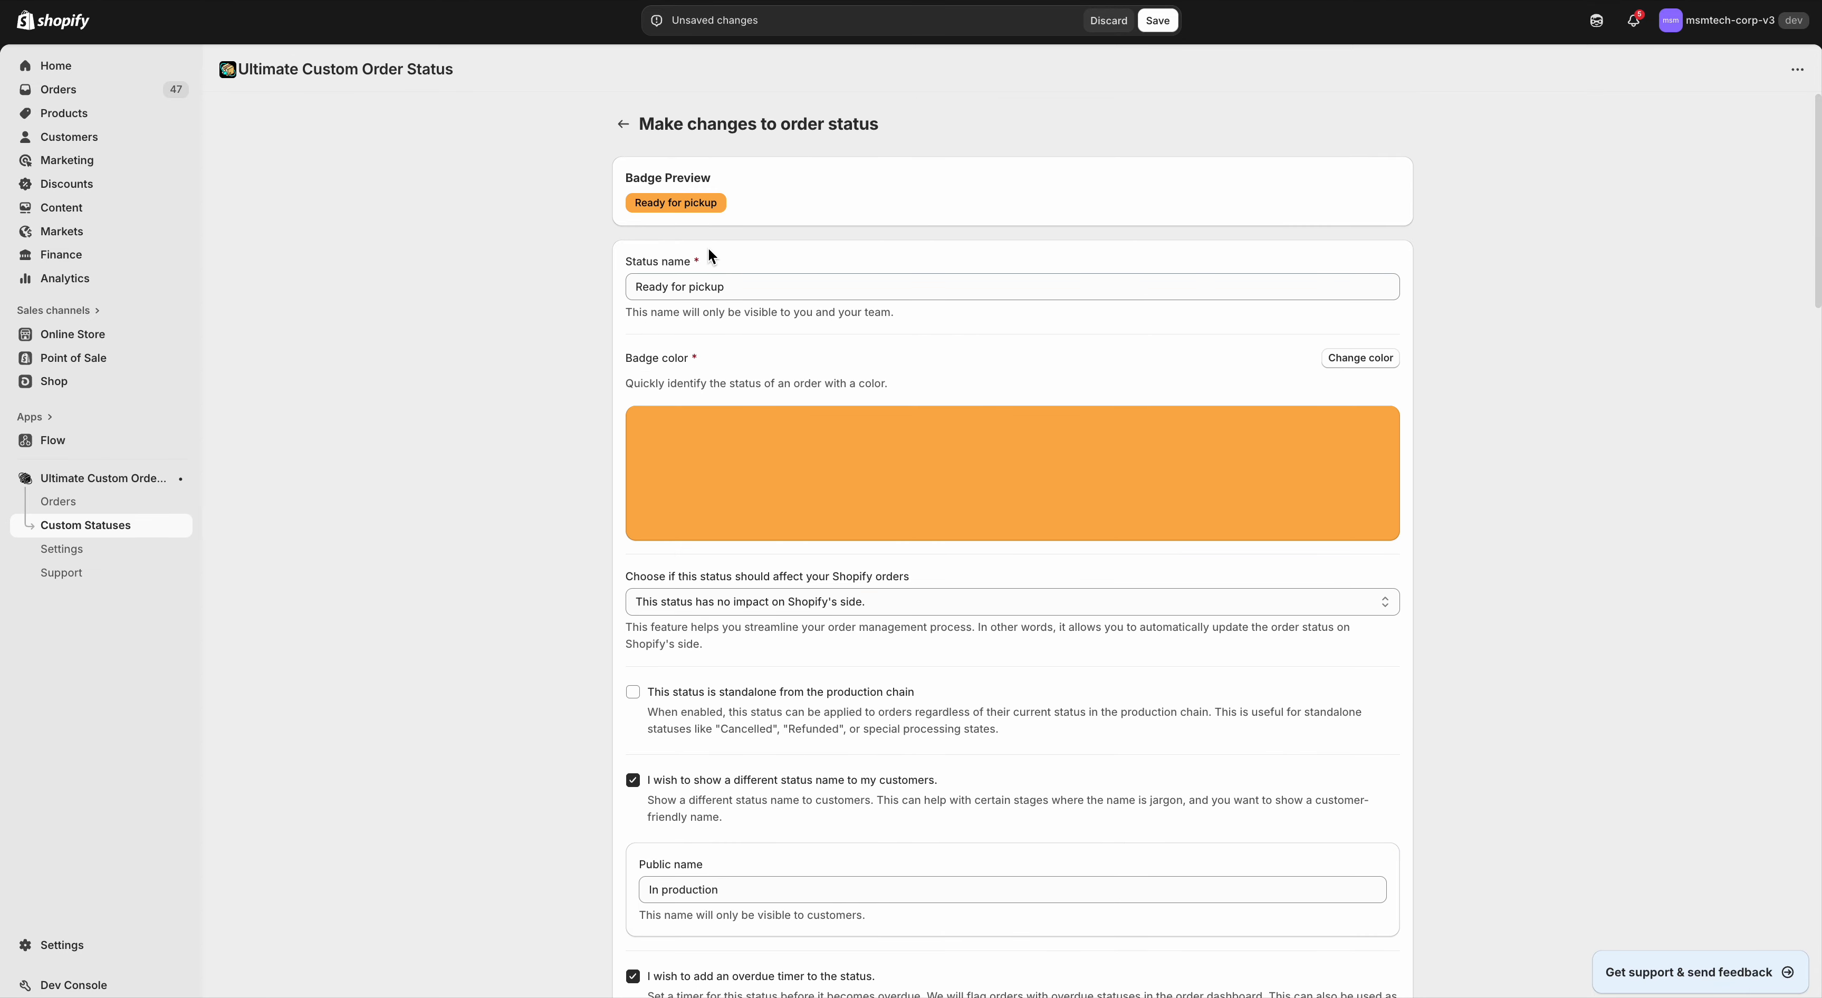
{"action": "scroll", "coordinate": [525, 316], "scroll_direction": "down", "scroll_amount": 15}
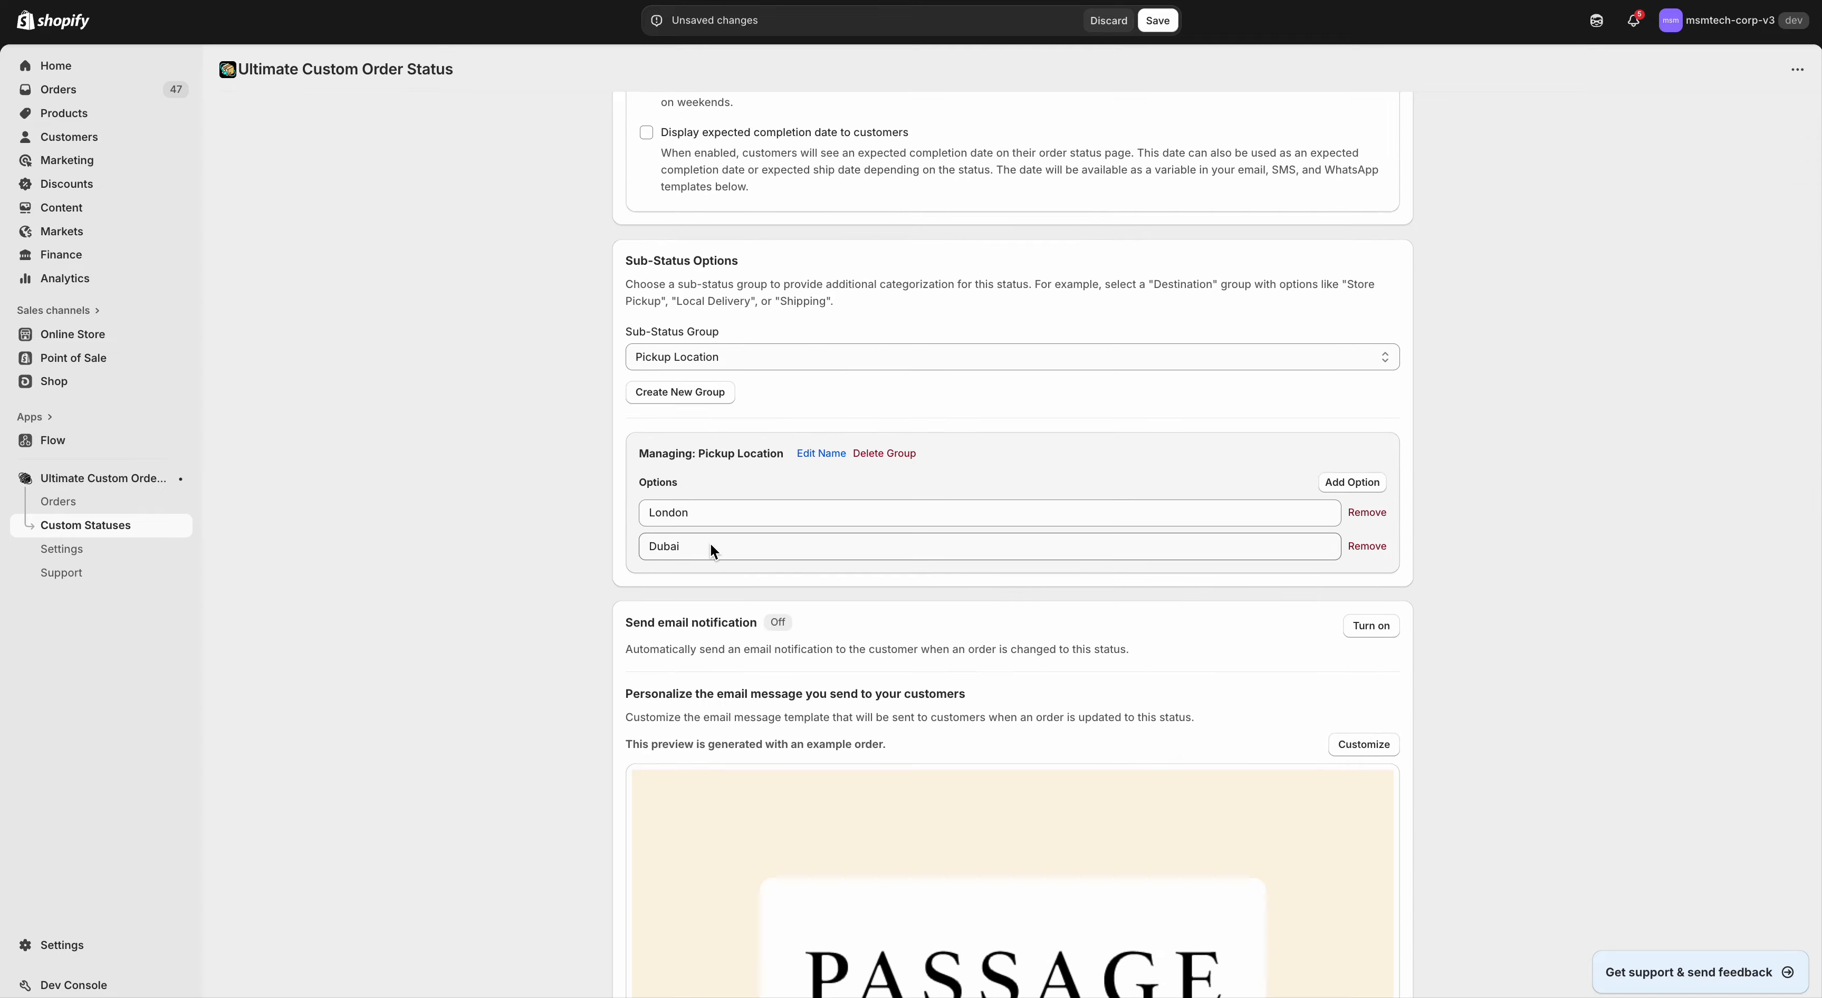
{"action": "scroll", "coordinate": [647, 537], "scroll_direction": "down", "scroll_amount": 5}
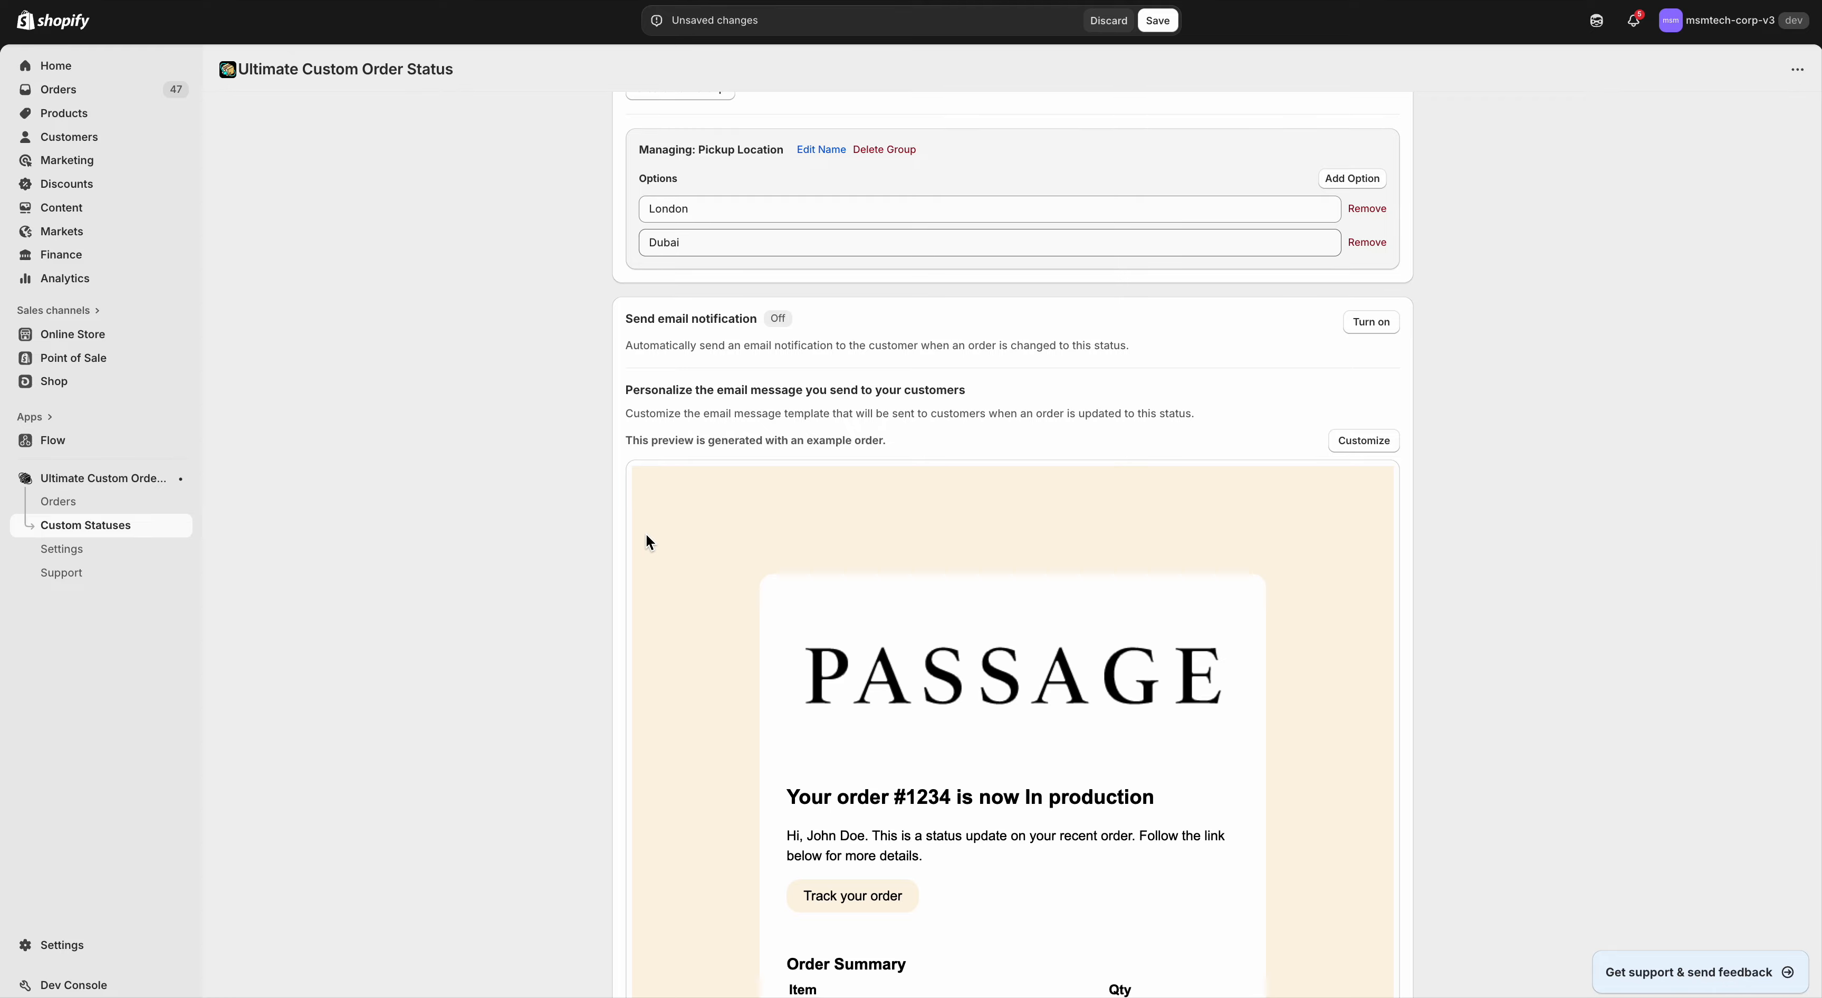
{"action": "scroll", "coordinate": [812, 393], "scroll_direction": "down", "scroll_amount": 1}
{"action": "scroll", "coordinate": [813, 393], "scroll_direction": "up", "scroll_amount": 2}
{"action": "scroll", "coordinate": [815, 391], "scroll_direction": "up", "scroll_amount": 15}
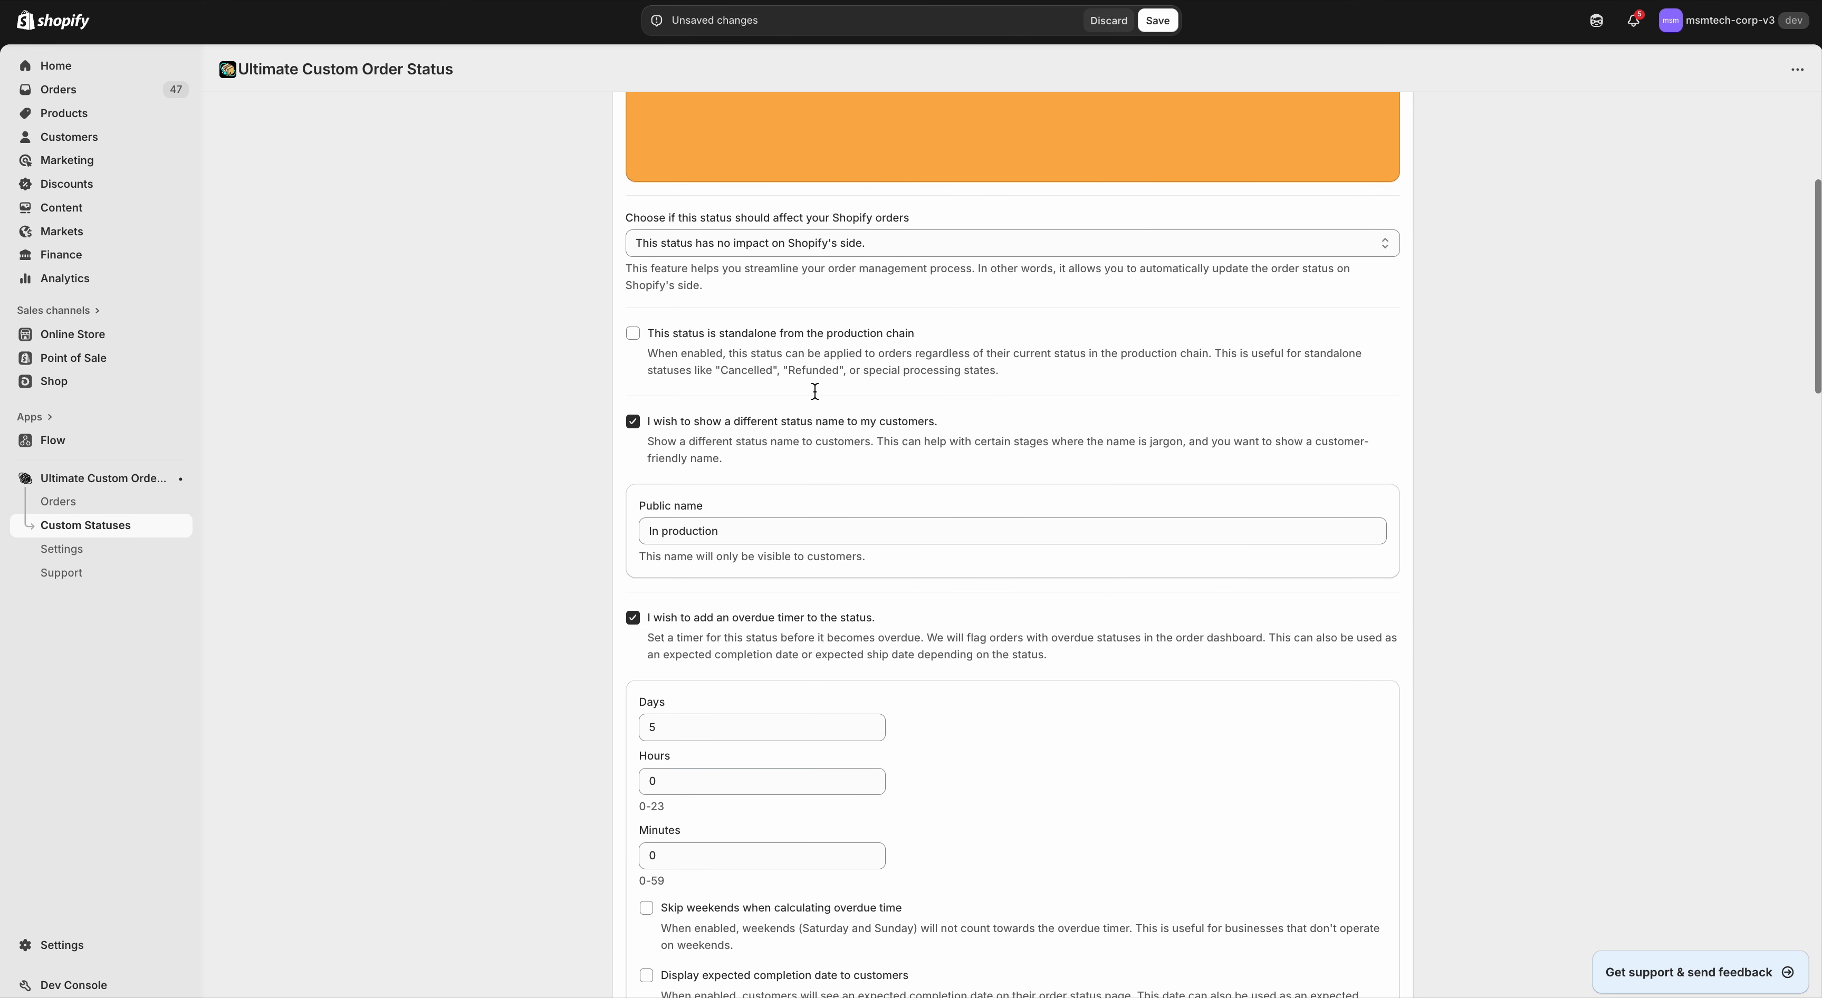
{"action": "scroll", "coordinate": [815, 391], "scroll_direction": "down", "scroll_amount": 9}
{"action": "scroll", "coordinate": [815, 391], "scroll_direction": "up", "scroll_amount": 14}
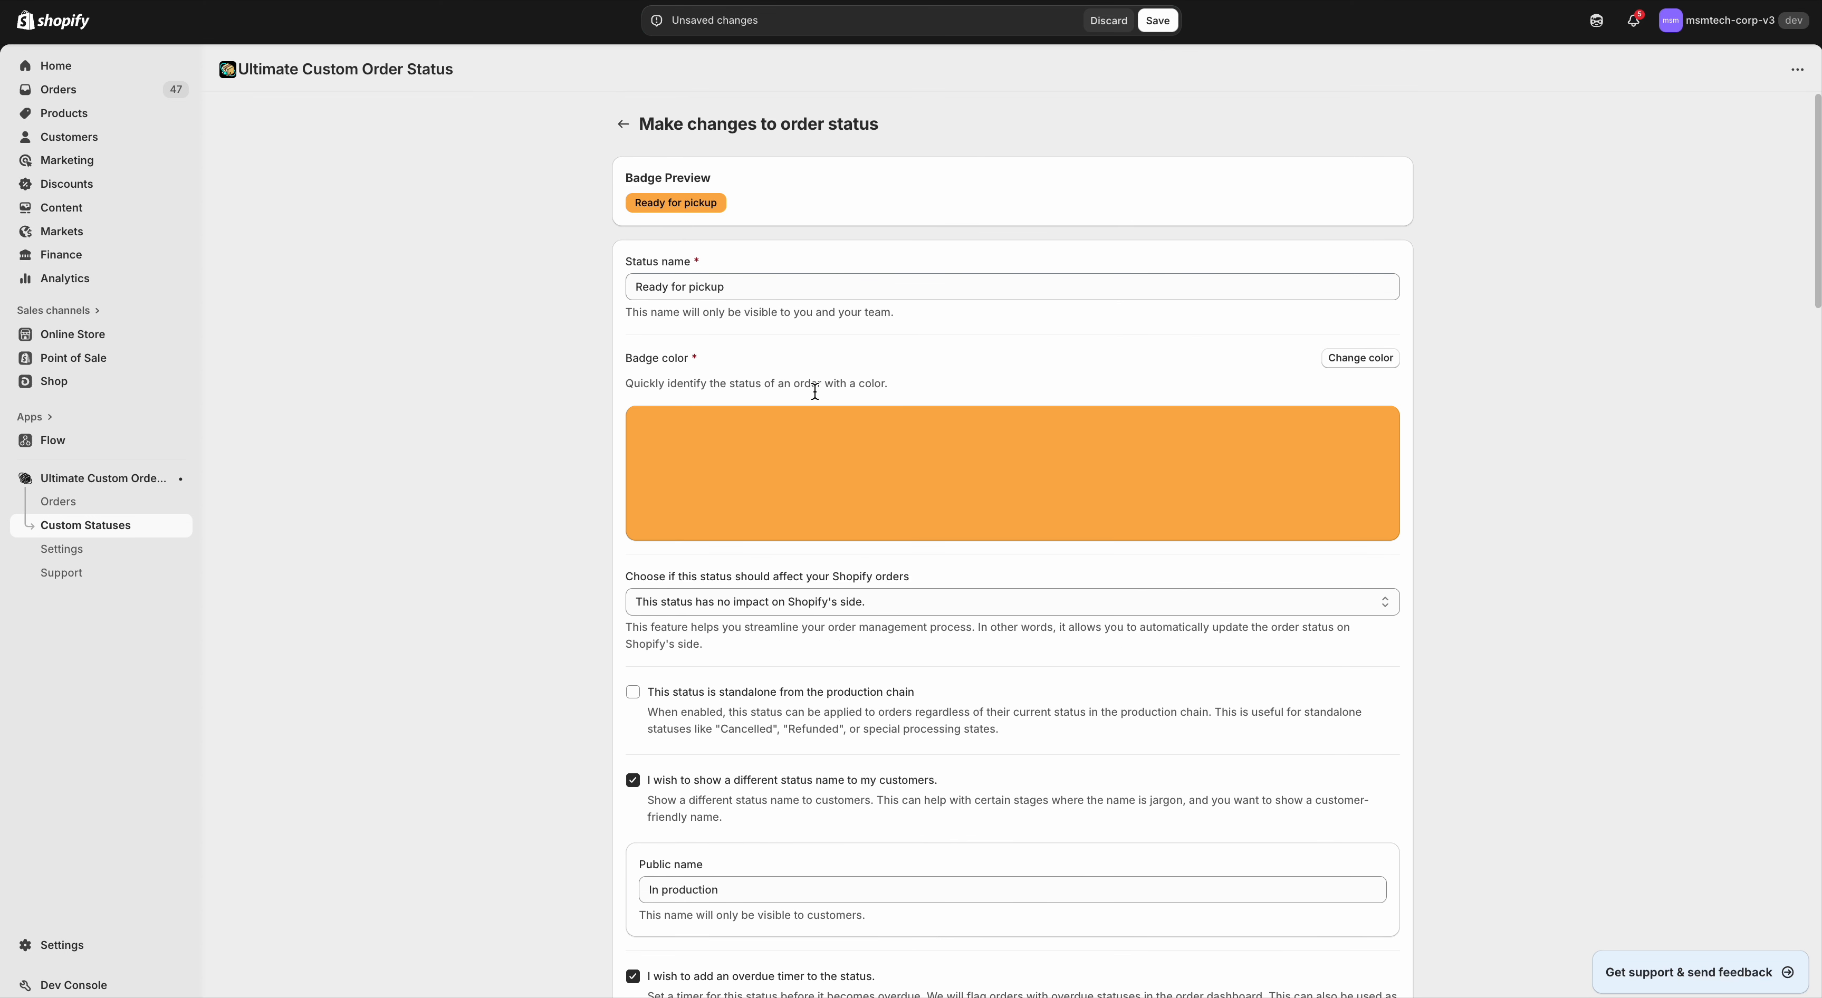
Step: Discard the unsaved "Ready for pickup" status edits and open the "In Production" status for changes
{"action": "scroll", "coordinate": [815, 391], "scroll_direction": "down", "scroll_amount": 20}
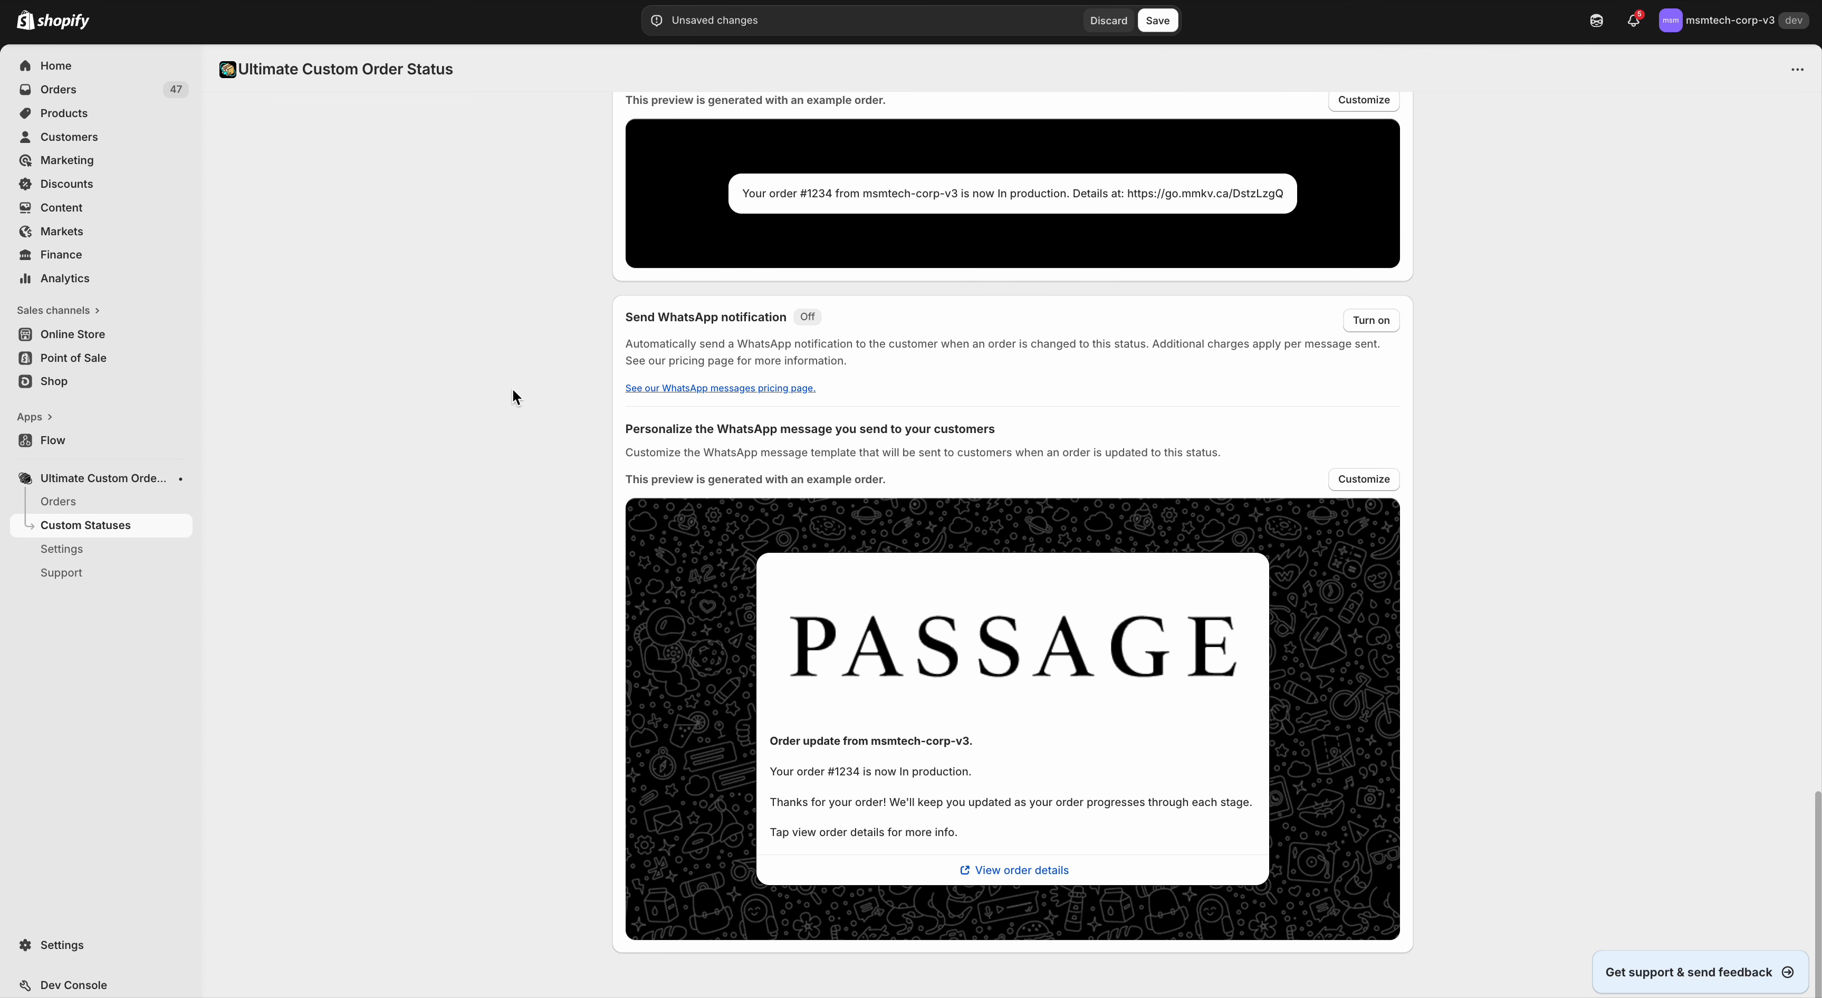
{"action": "scroll", "coordinate": [512, 394], "scroll_direction": "up", "scroll_amount": 20}
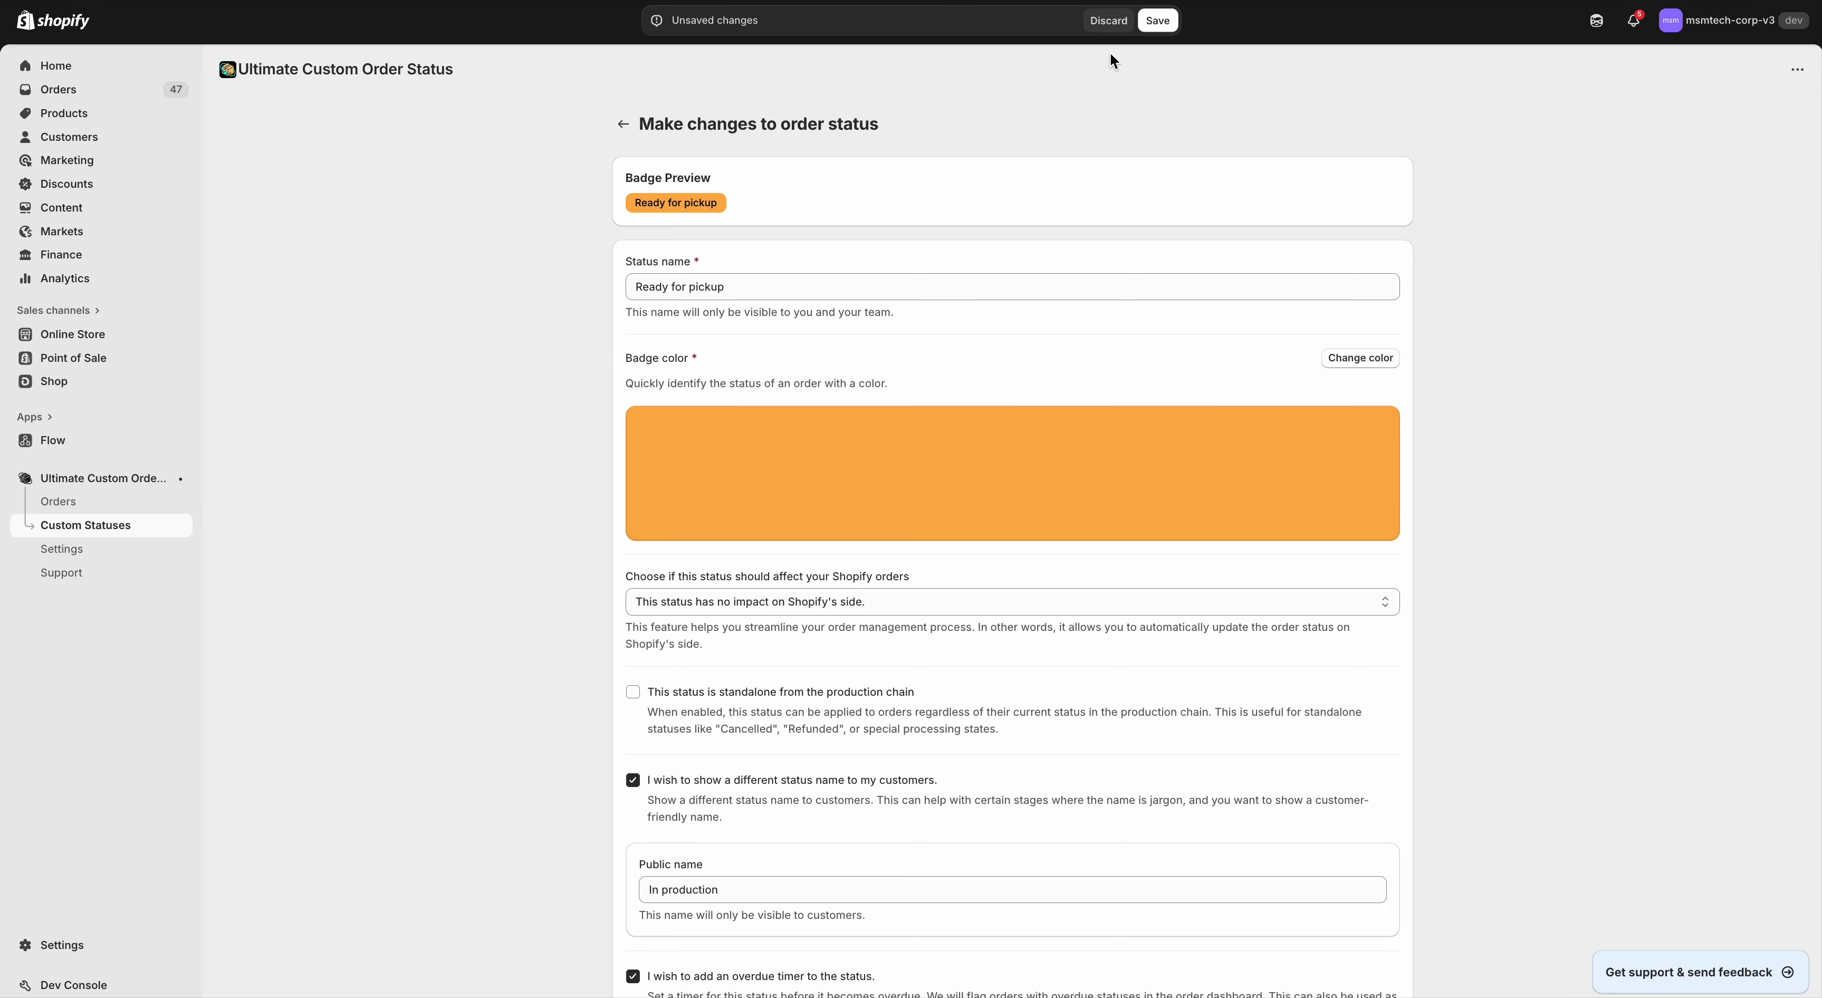
{"action": "left_click", "coordinate": [1108, 21]}
{"action": "scroll", "coordinate": [478, 444], "scroll_direction": "down", "scroll_amount": 15}
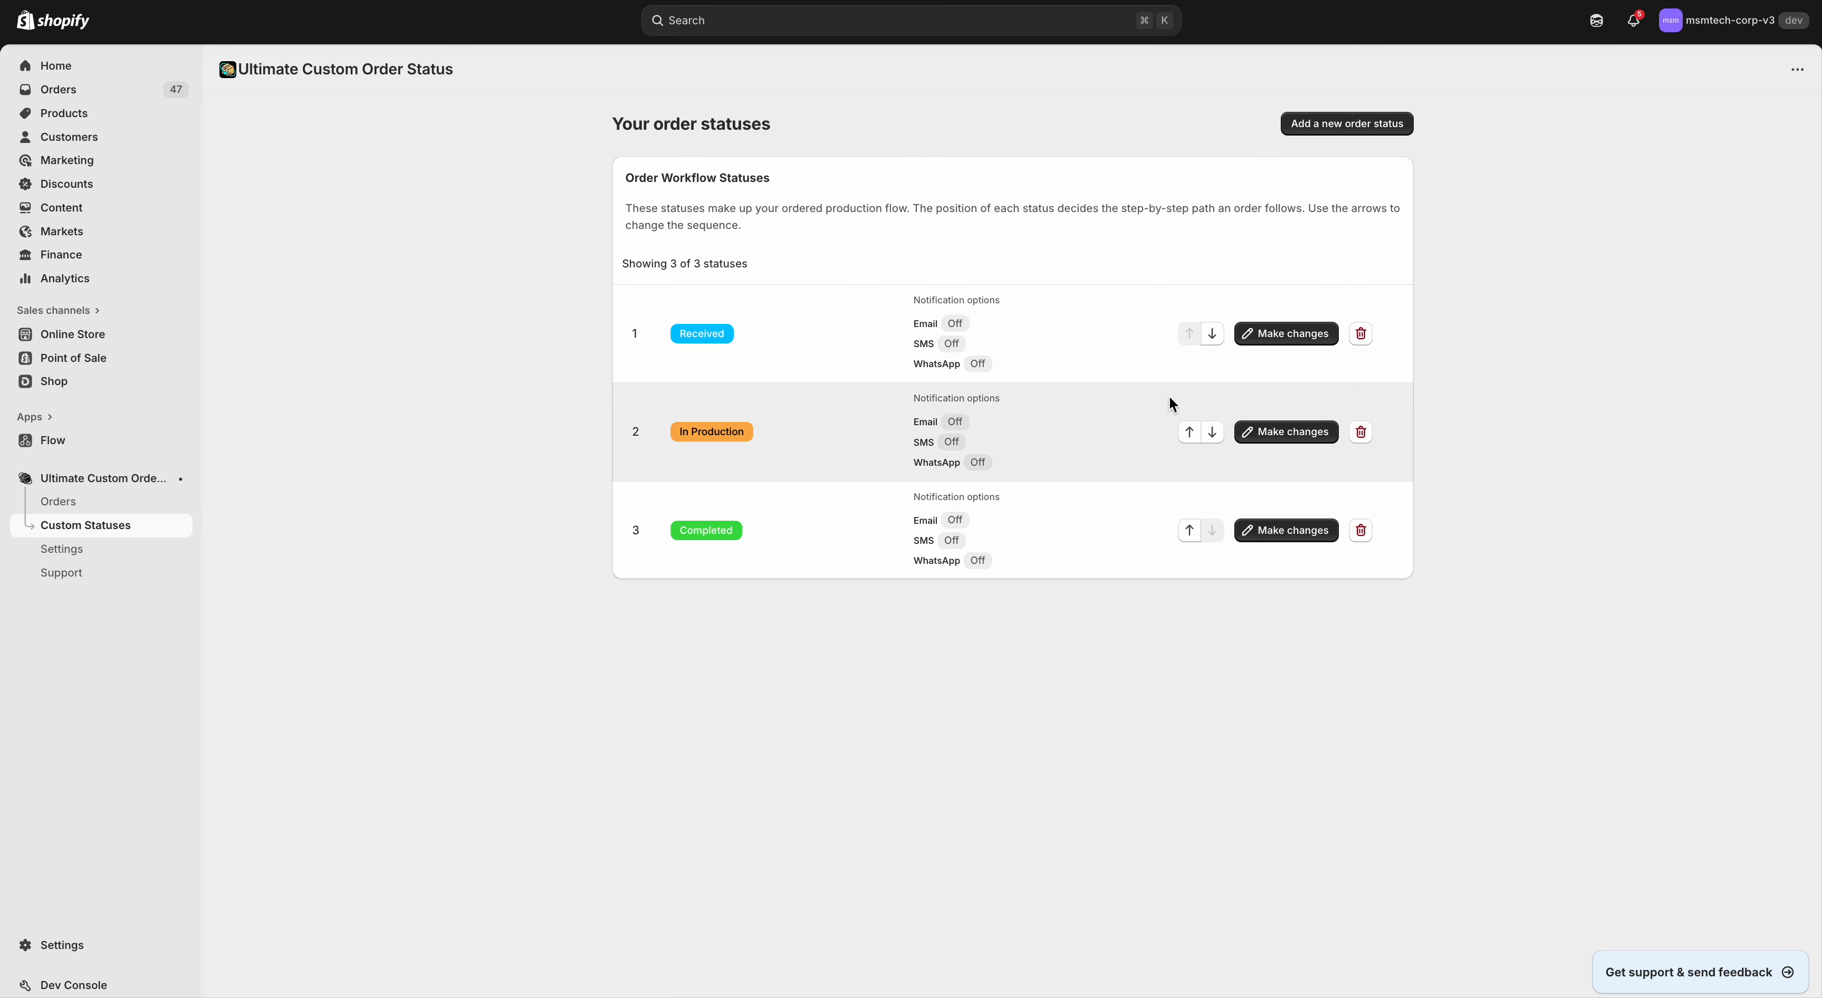
{"action": "left_click", "coordinate": [1262, 432]}
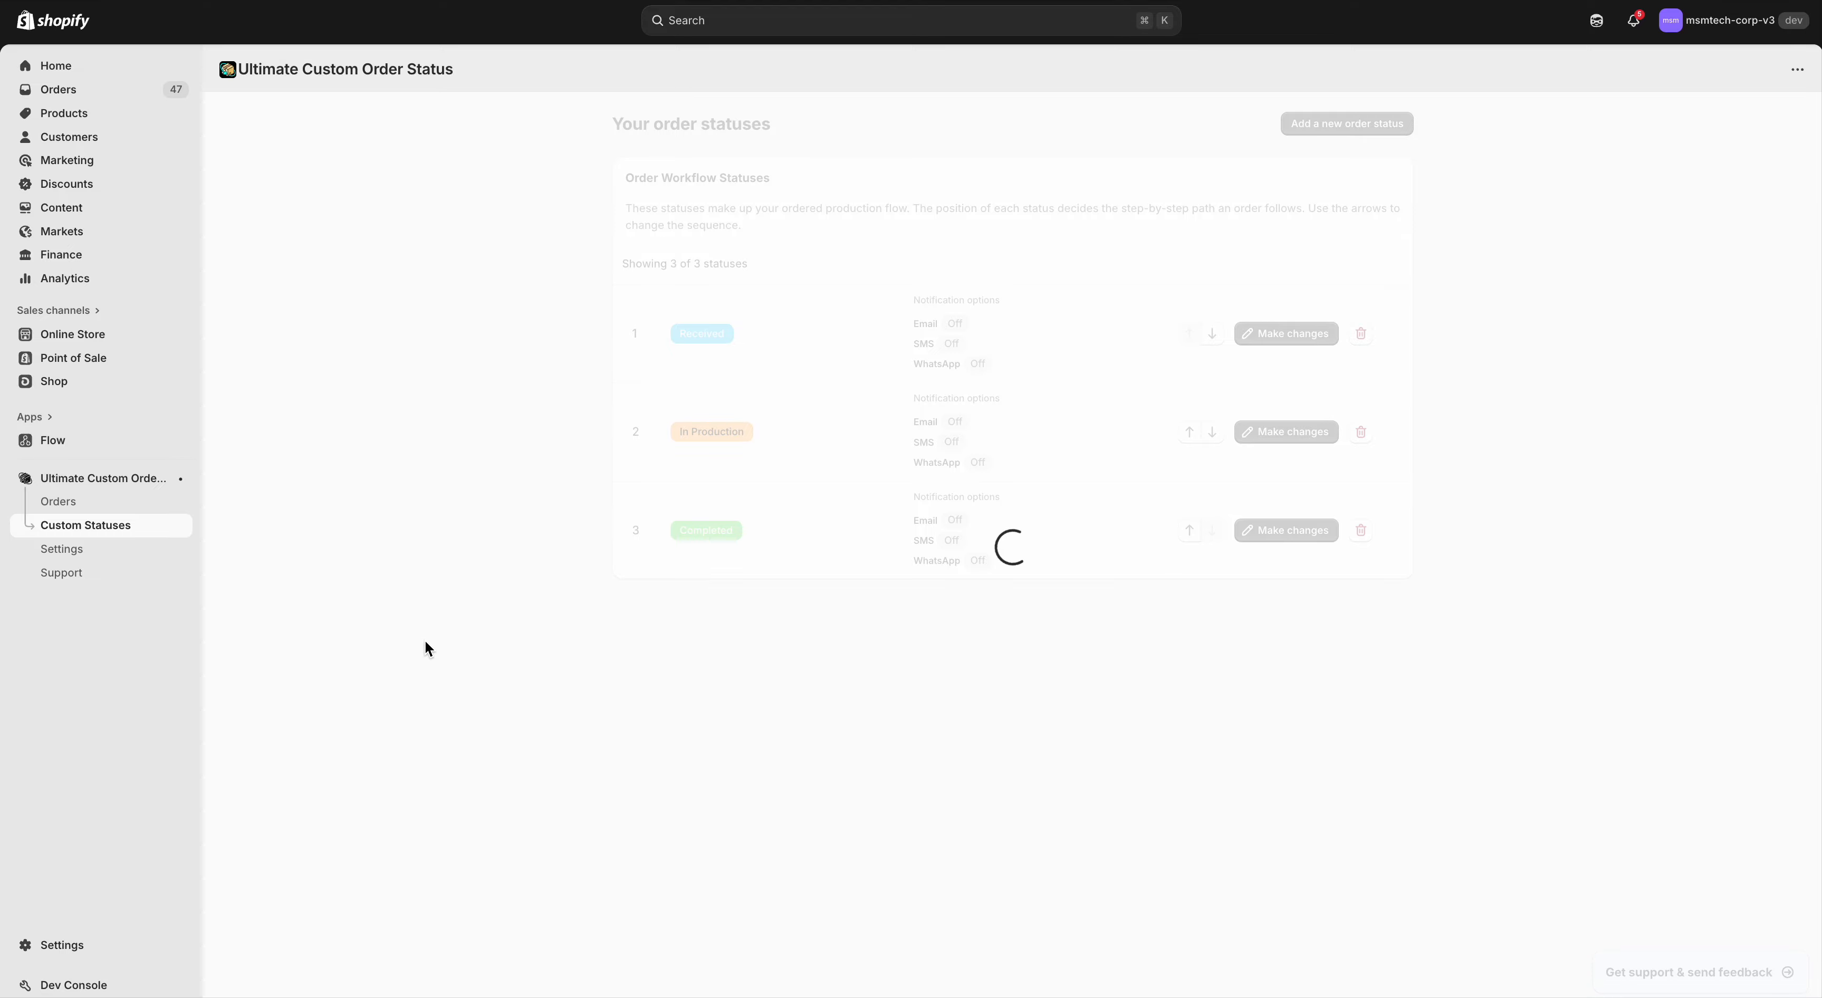
Step: Examine the In Production status settings, from the badge and status name through the sub-status group to the notification sections
{"action": "scroll", "coordinate": [425, 642], "scroll_direction": "down", "scroll_amount": 15}
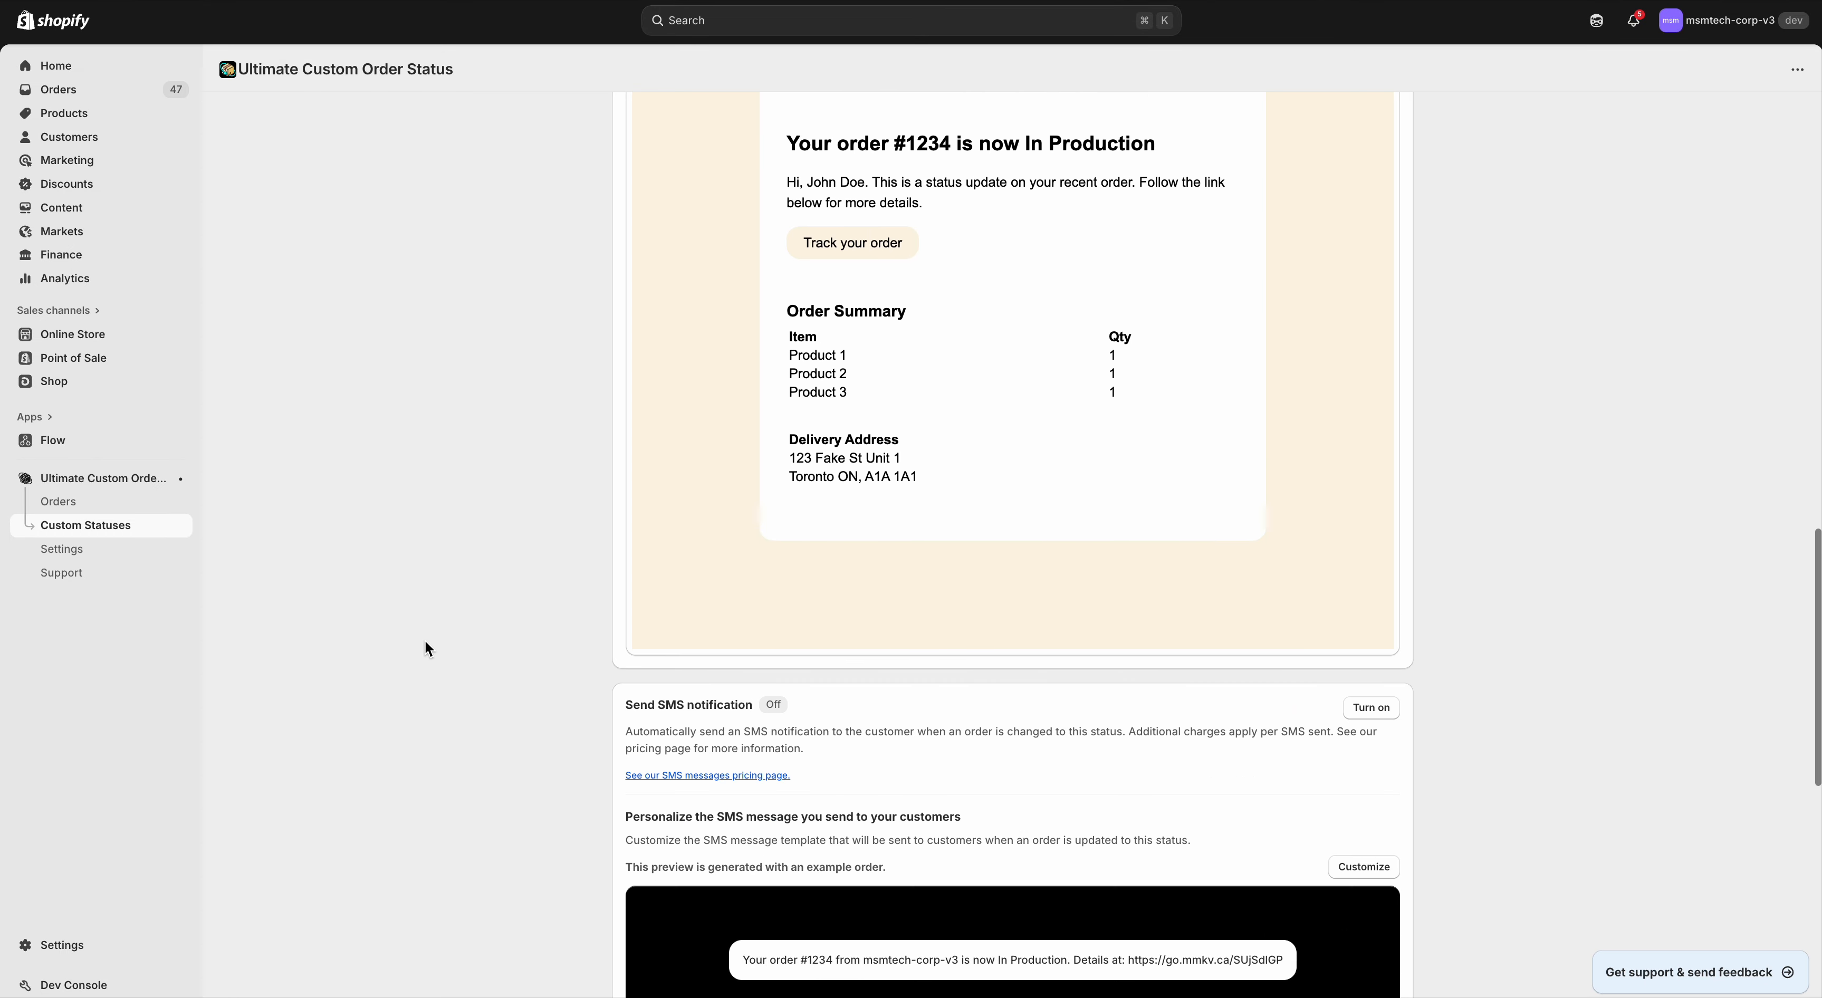
{"action": "scroll", "coordinate": [425, 642], "scroll_direction": "up", "scroll_amount": 8}
{"action": "scroll", "coordinate": [424, 639], "scroll_direction": "up", "scroll_amount": 5}
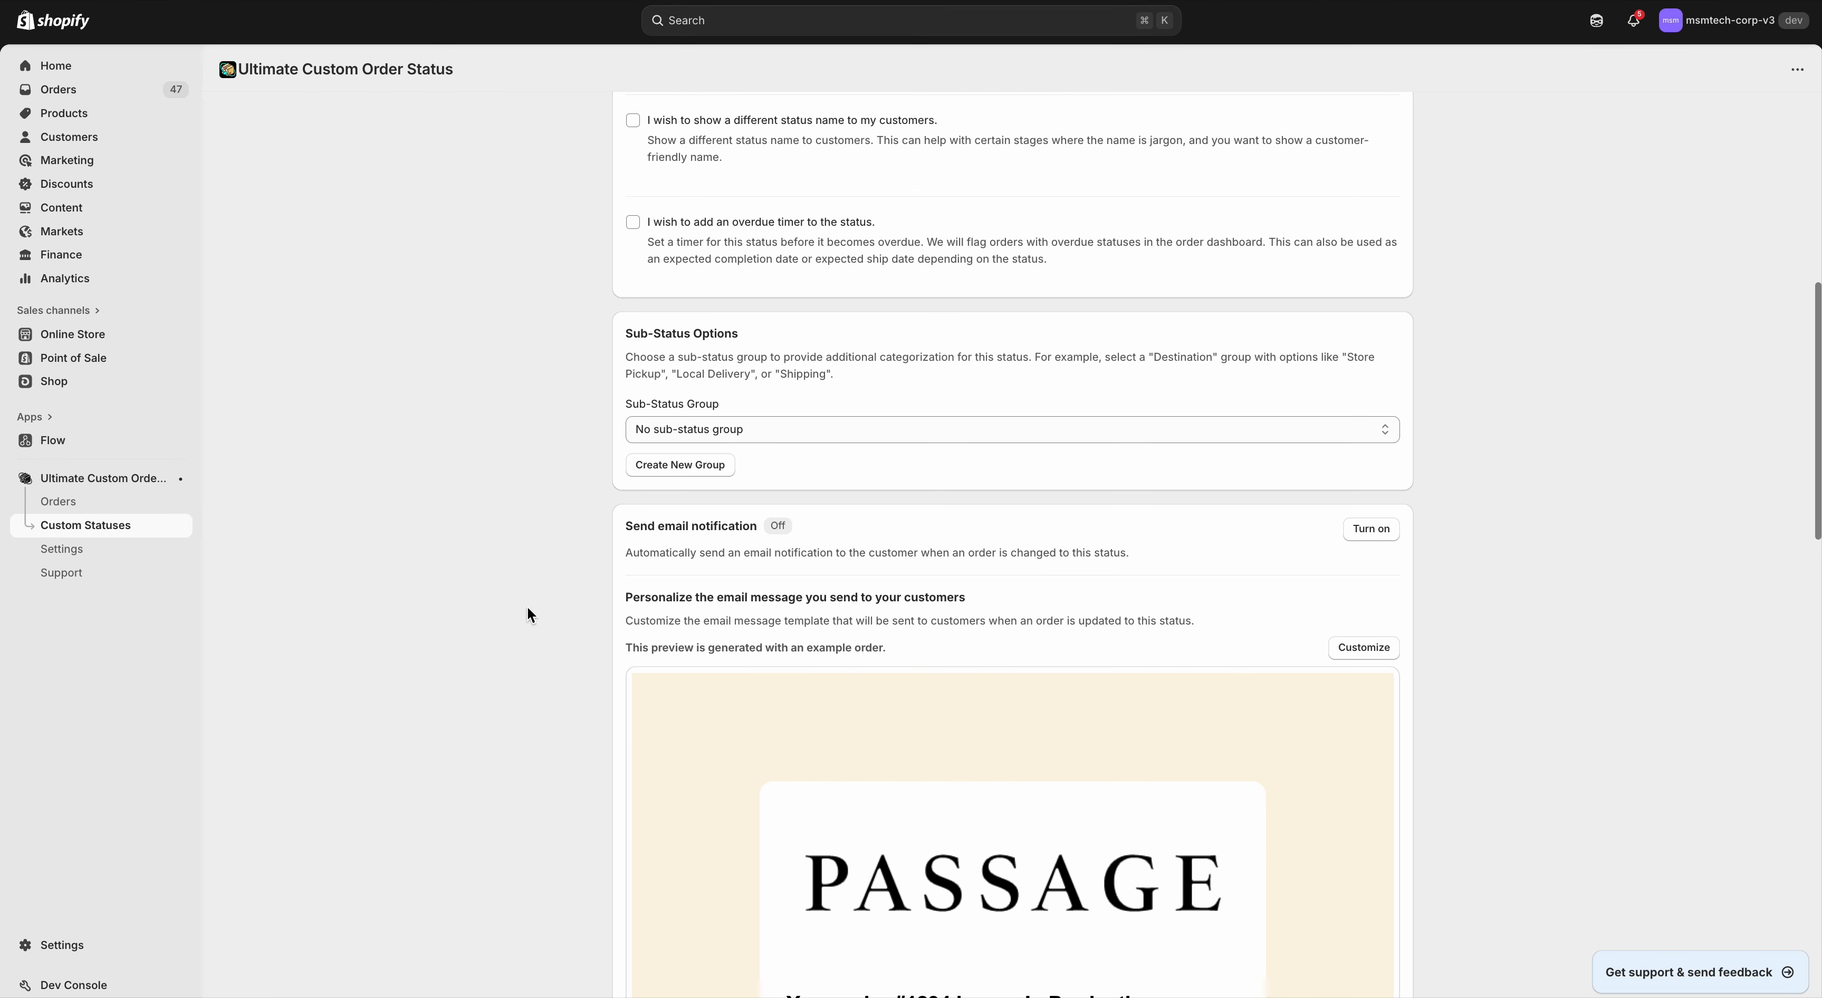
{"action": "scroll", "coordinate": [675, 571], "scroll_direction": "down", "scroll_amount": 7}
{"action": "scroll", "coordinate": [675, 572], "scroll_direction": "down", "scroll_amount": 8}
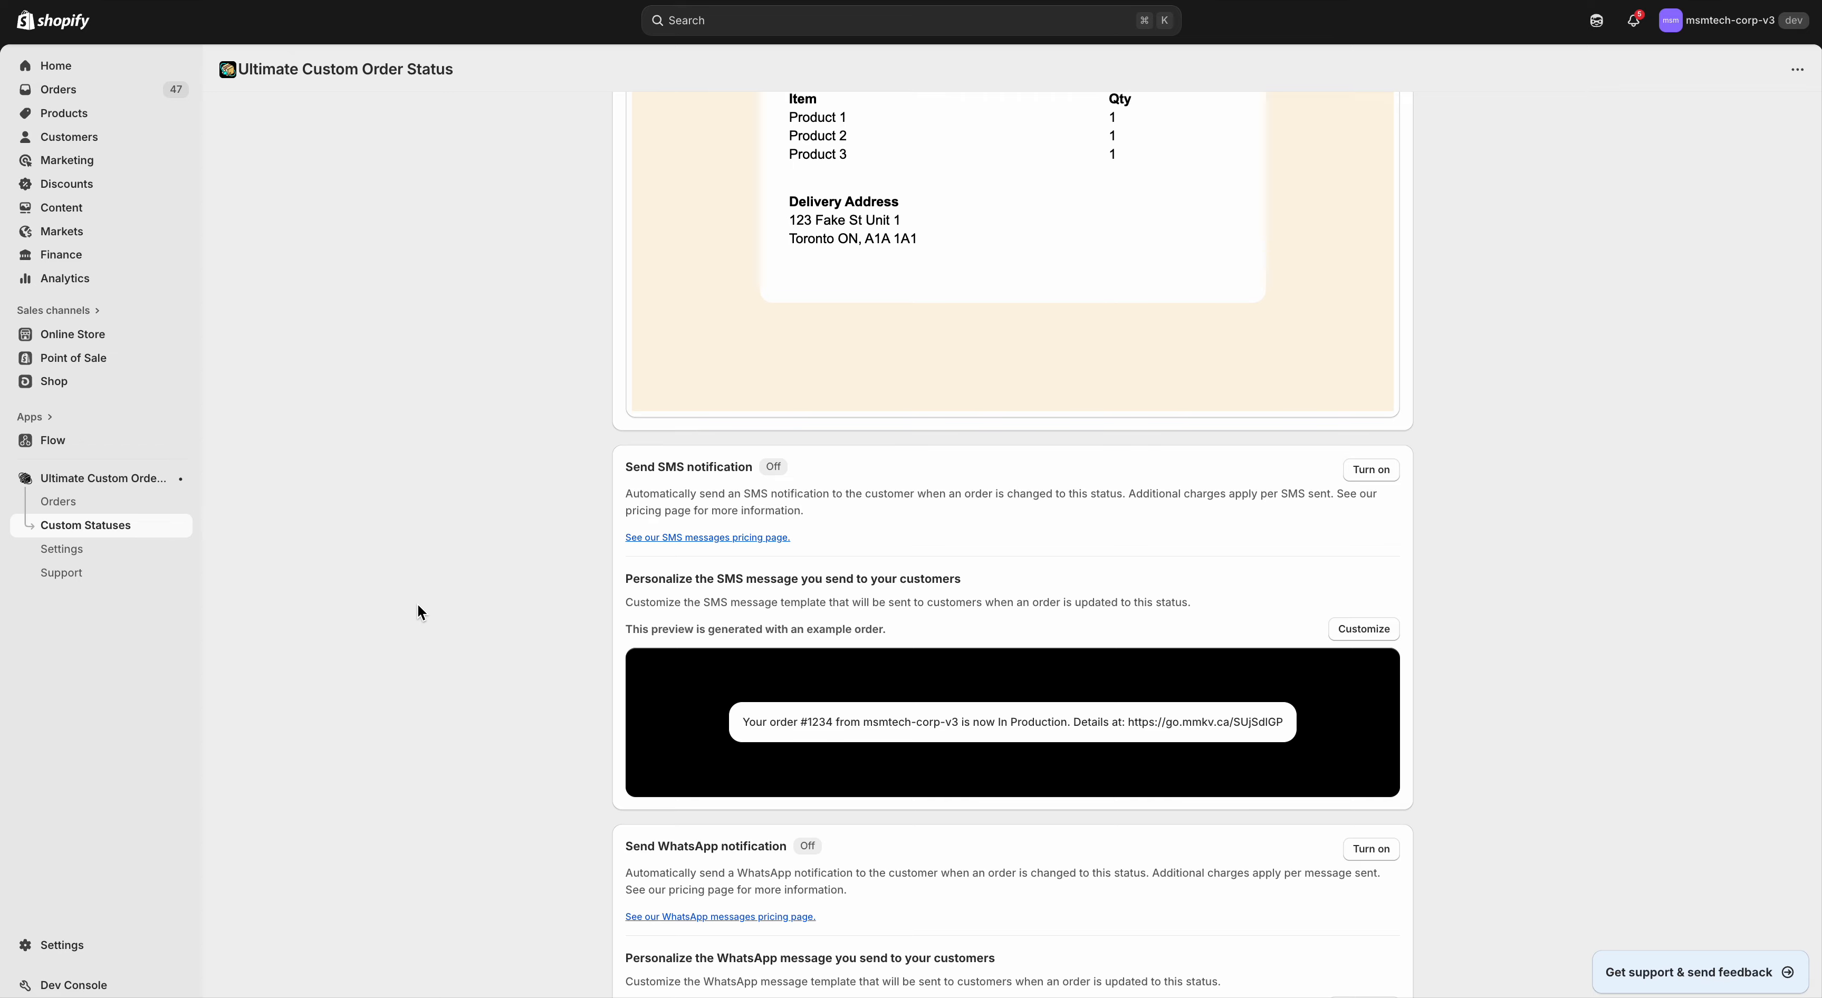
{"action": "scroll", "coordinate": [417, 612], "scroll_direction": "up", "scroll_amount": 17}
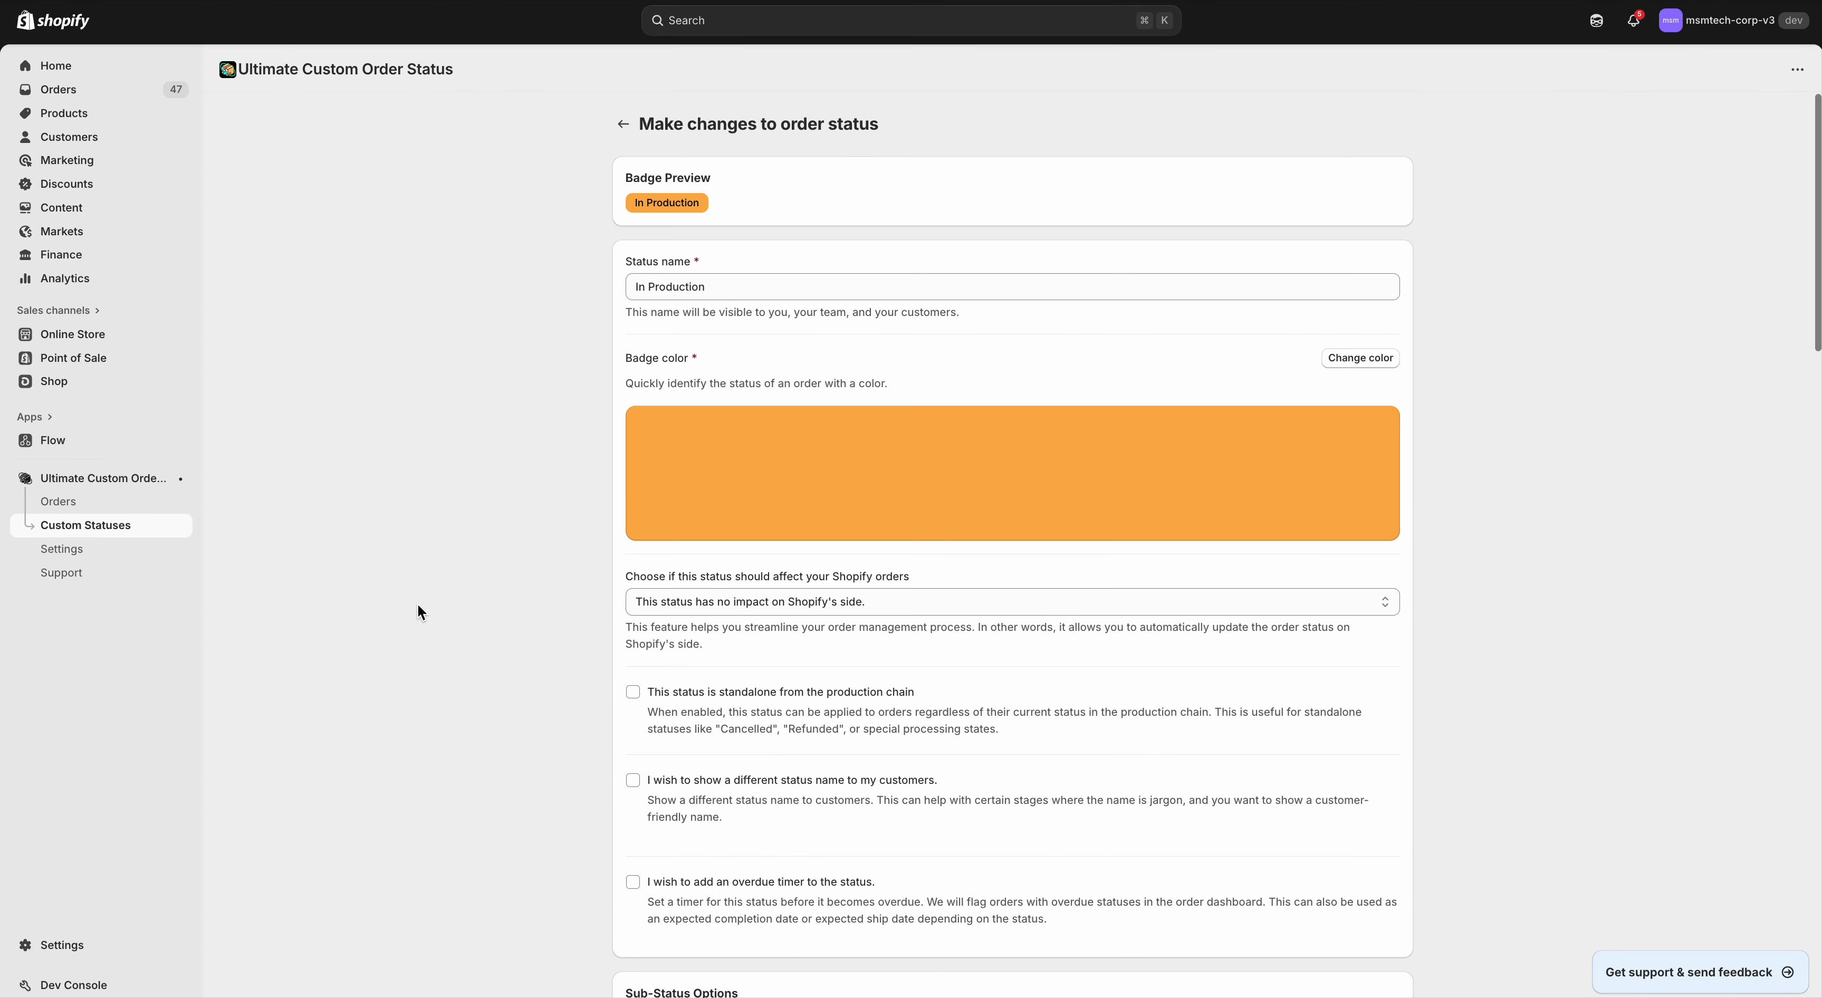
{"action": "scroll", "coordinate": [631, 208], "scroll_direction": "down", "scroll_amount": 15}
{"action": "scroll", "coordinate": [631, 223], "scroll_direction": "up", "scroll_amount": 5}
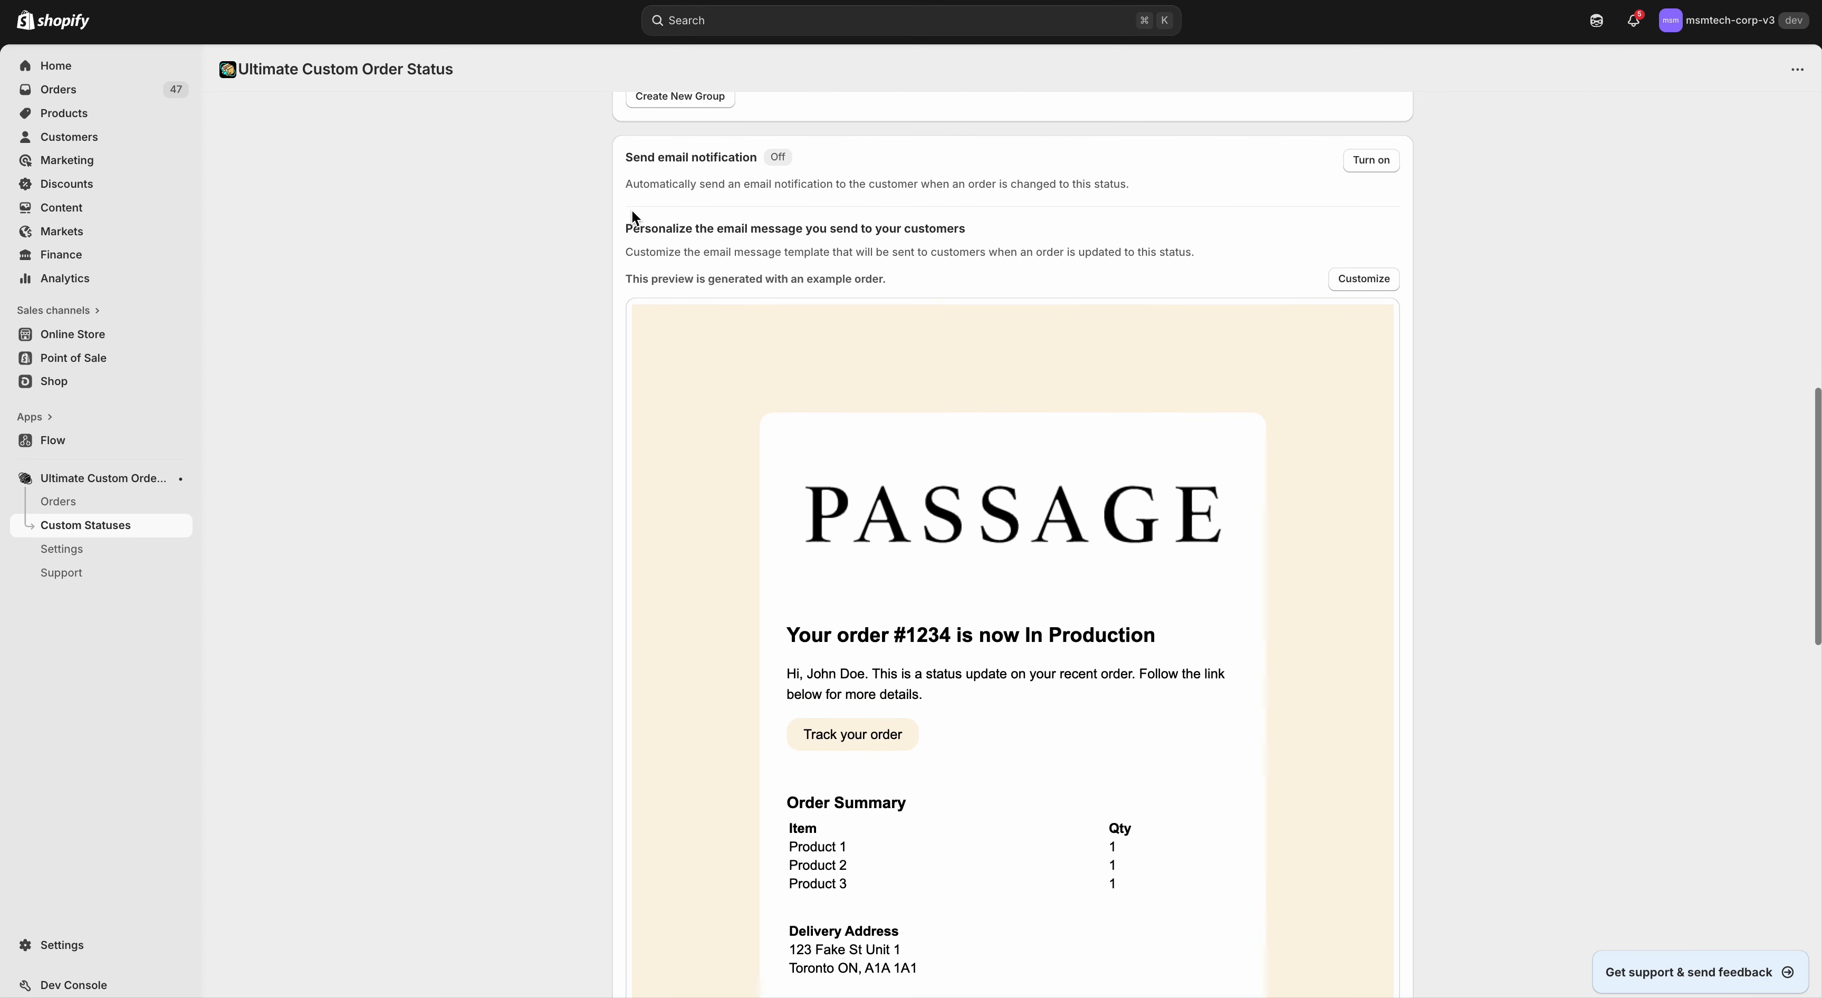
Step: Compare the email, SMS and WhatsApp notification sections and their example messages for the In Production status
{"action": "scroll", "coordinate": [654, 353], "scroll_direction": "down", "scroll_amount": 4}
{"action": "scroll", "coordinate": [654, 354], "scroll_direction": "down", "scroll_amount": 2}
{"action": "scroll", "coordinate": [654, 358], "scroll_direction": "down", "scroll_amount": 5}
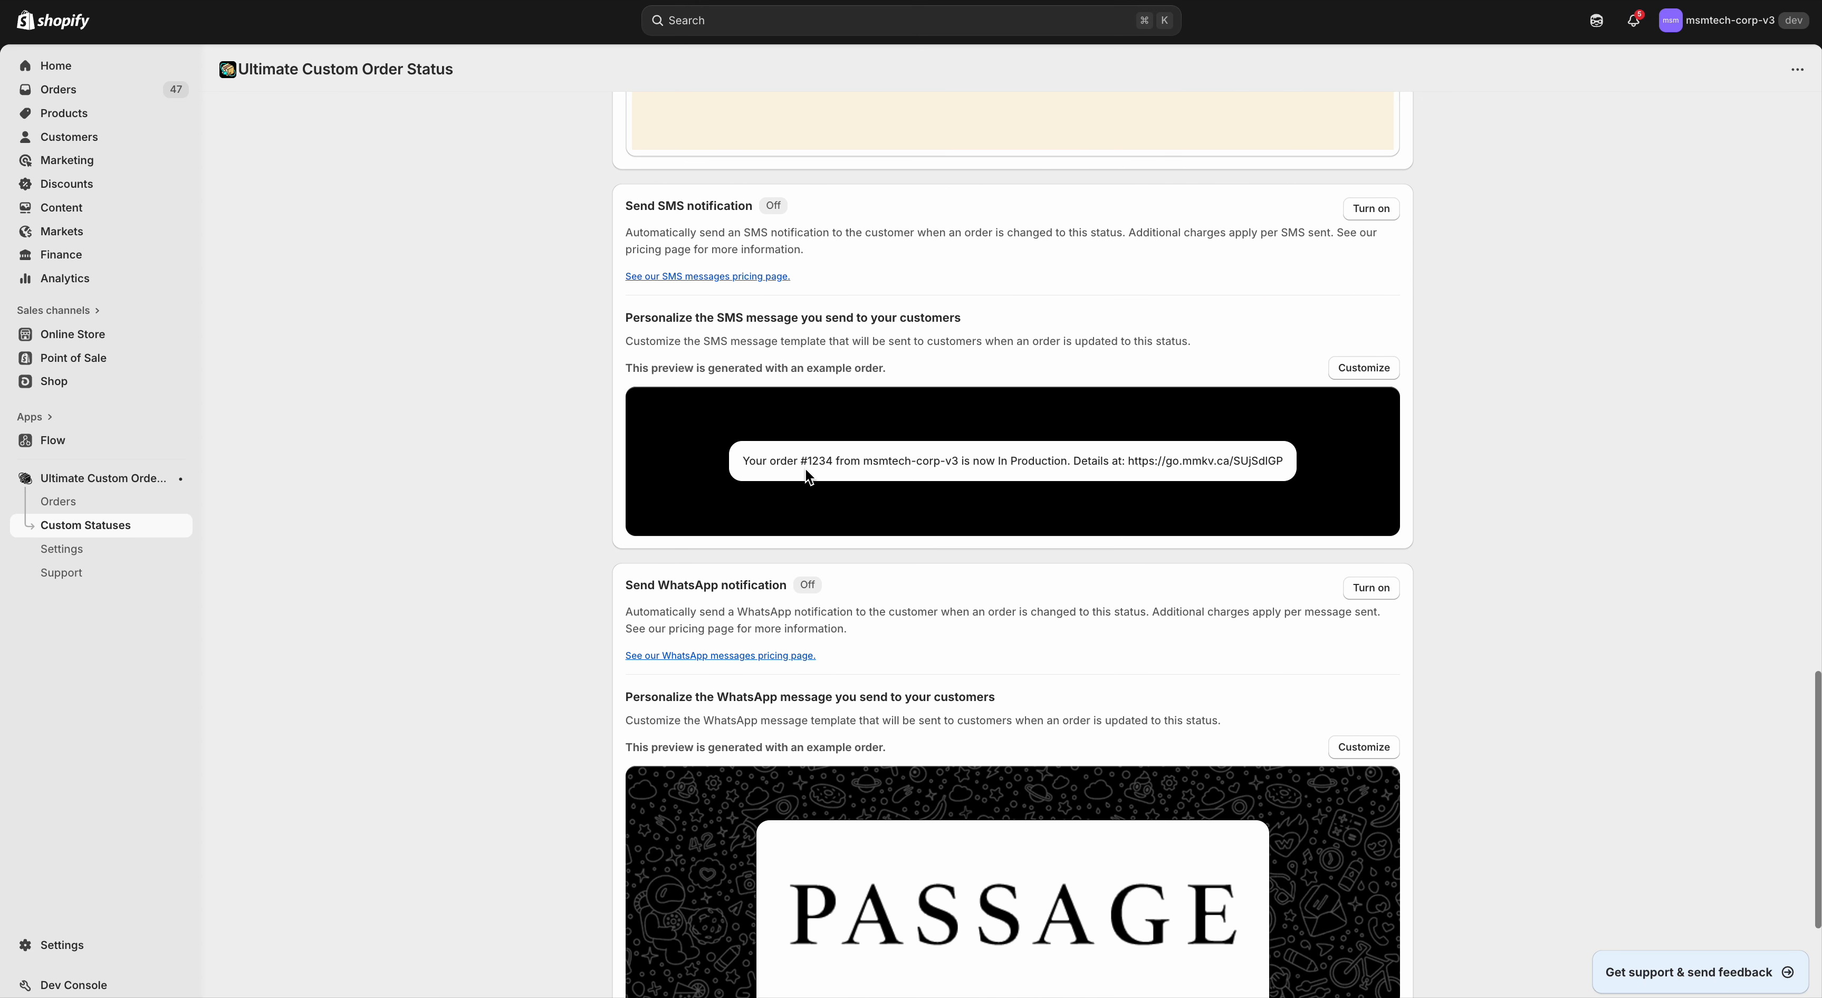
{"action": "scroll", "coordinate": [756, 351], "scroll_direction": "down", "scroll_amount": 4}
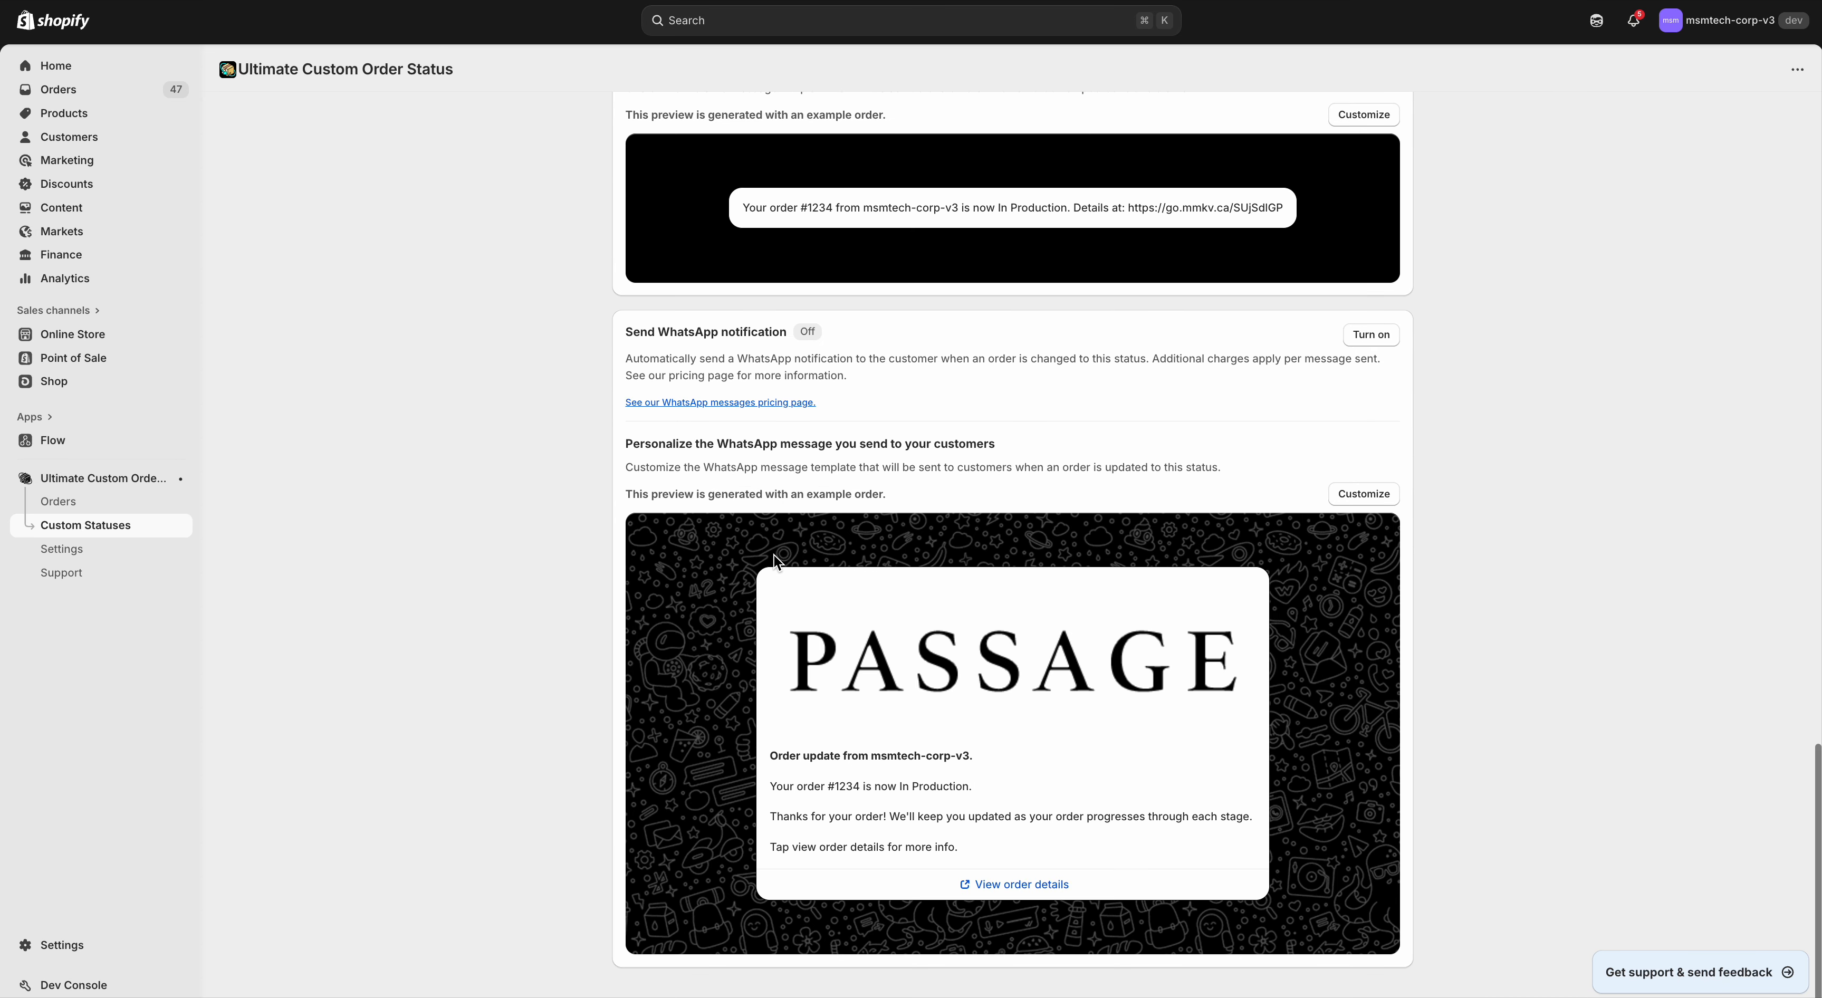
{"action": "scroll", "coordinate": [975, 605], "scroll_direction": "up", "scroll_amount": 15}
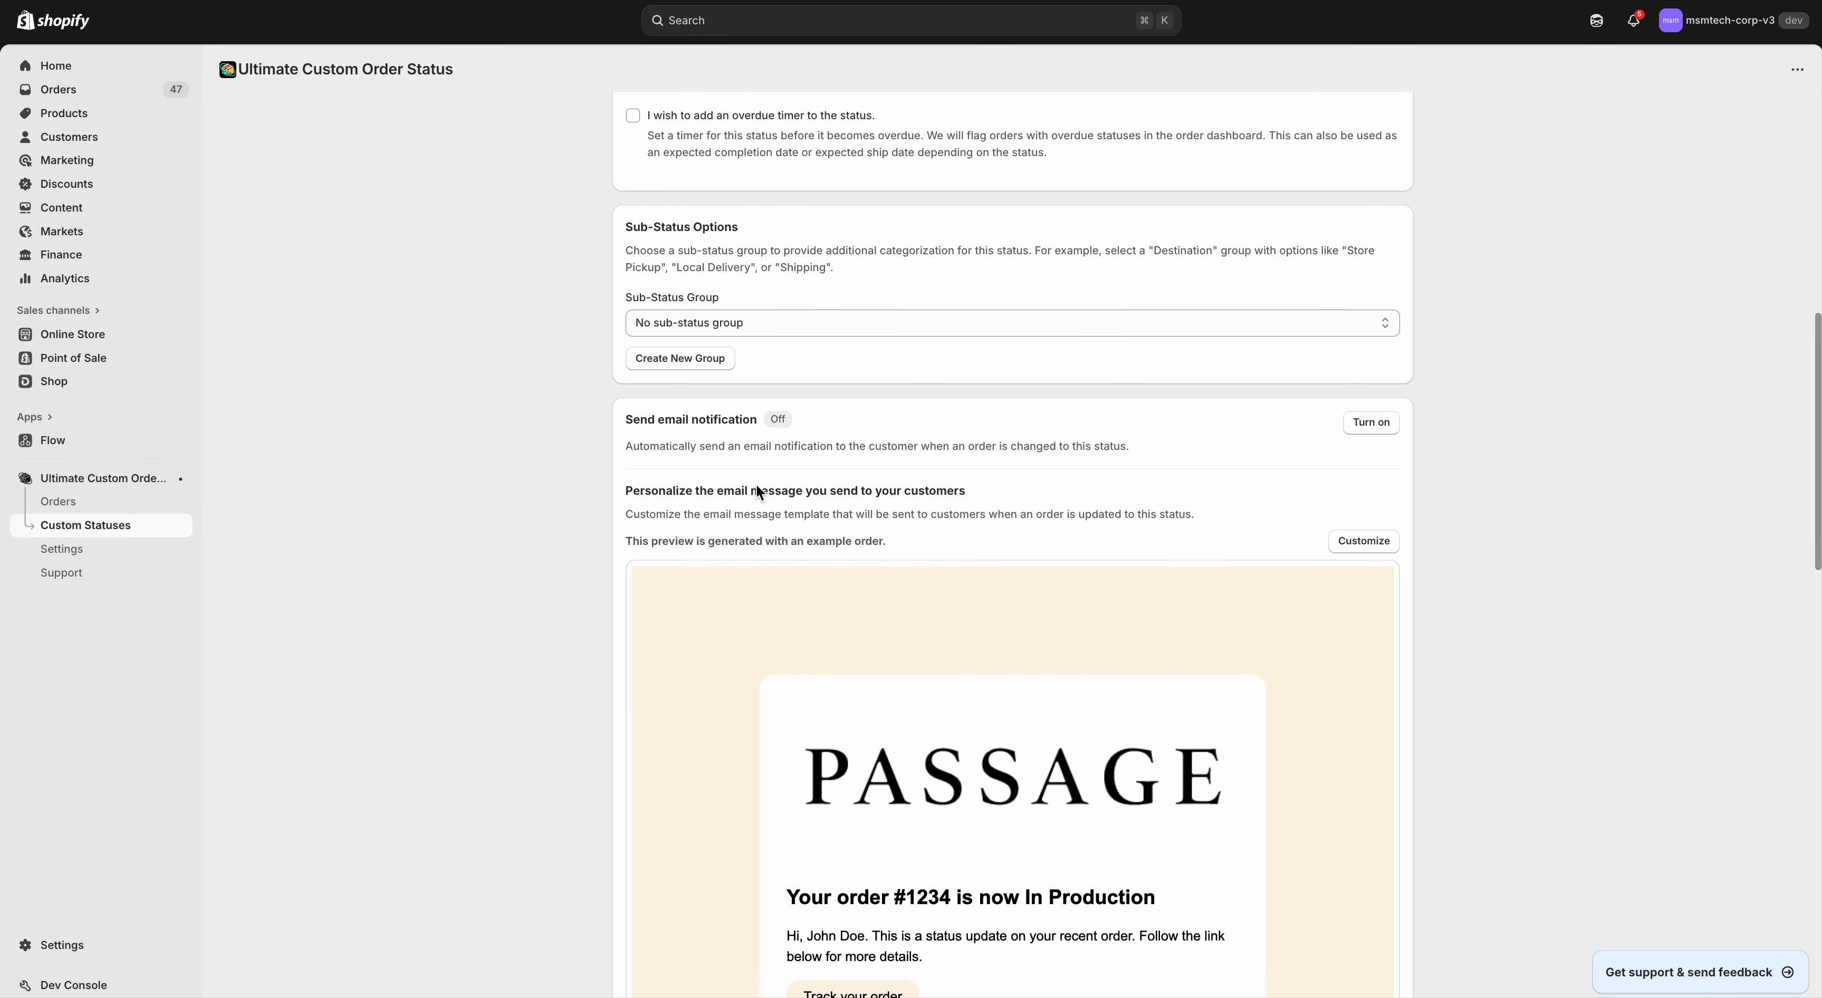
{"action": "scroll", "coordinate": [790, 472], "scroll_direction": "down", "scroll_amount": 6}
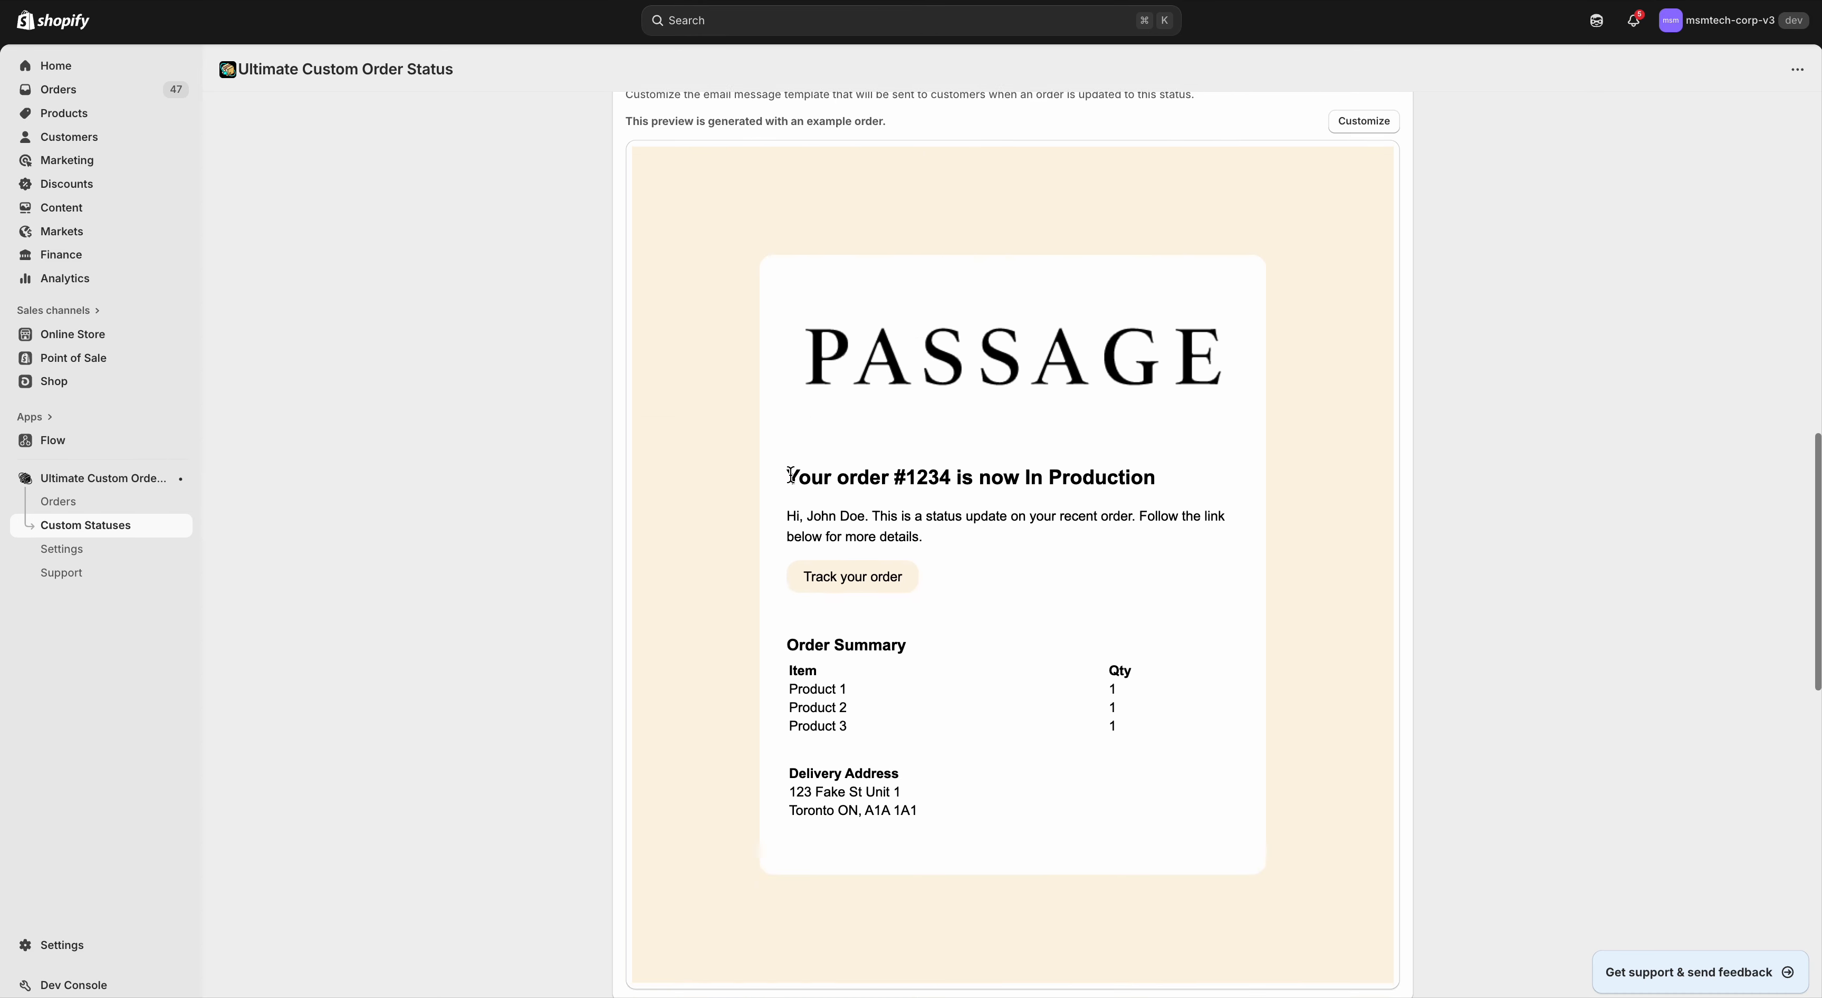
{"action": "scroll", "coordinate": [790, 474], "scroll_direction": "down", "scroll_amount": 12}
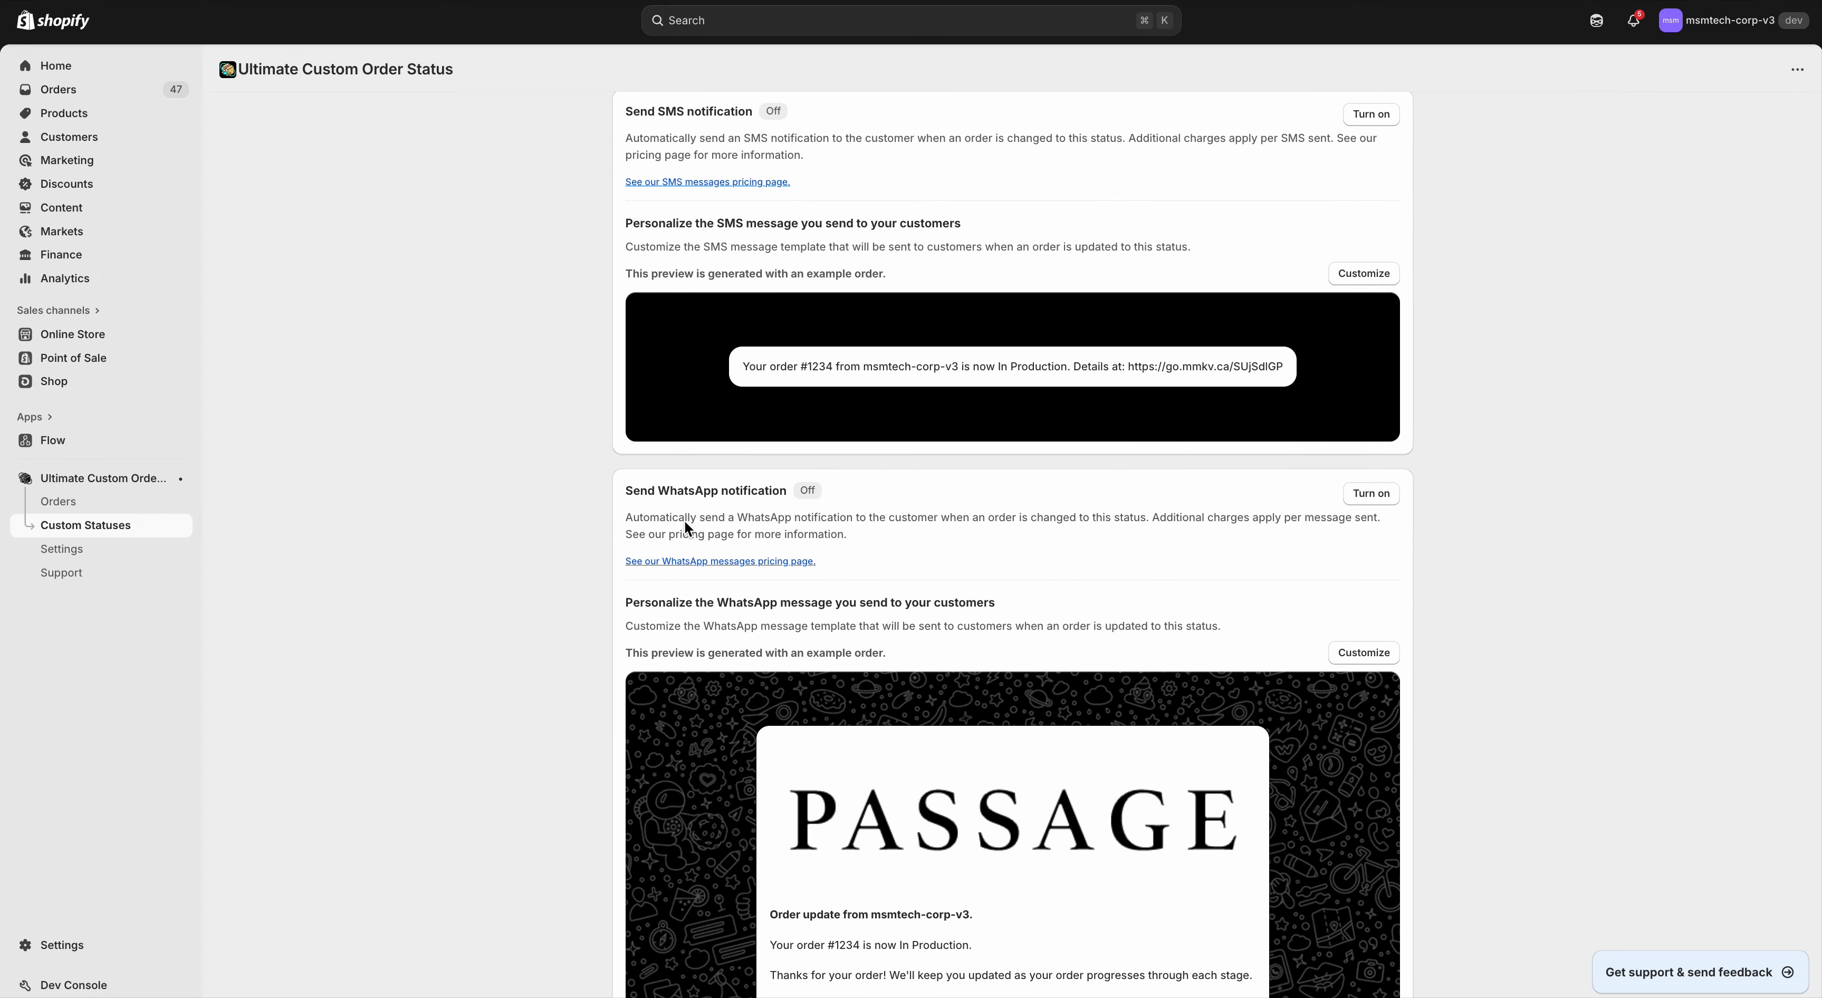
Step: Check how the In Production status name is used in the email, SMS and WhatsApp message previews
{"action": "scroll", "coordinate": [685, 519], "scroll_direction": "up", "scroll_amount": 1}
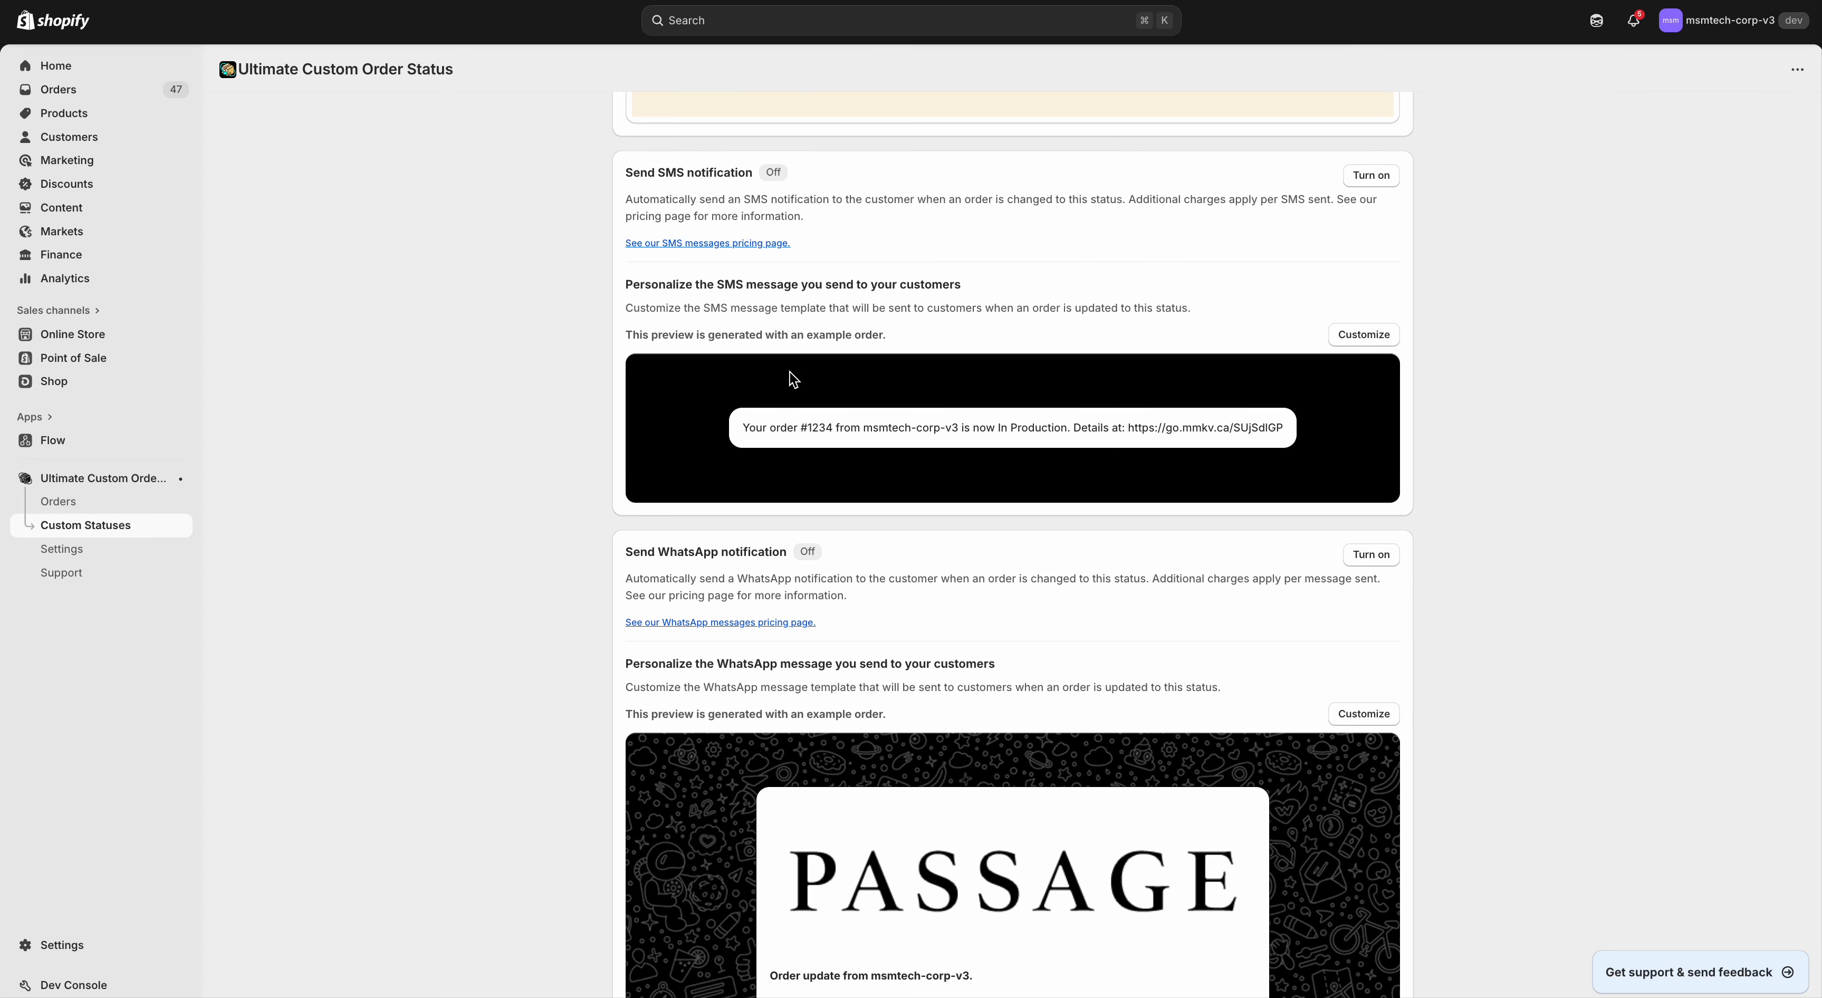
{"action": "scroll", "coordinate": [1264, 195], "scroll_direction": "up", "scroll_amount": 10}
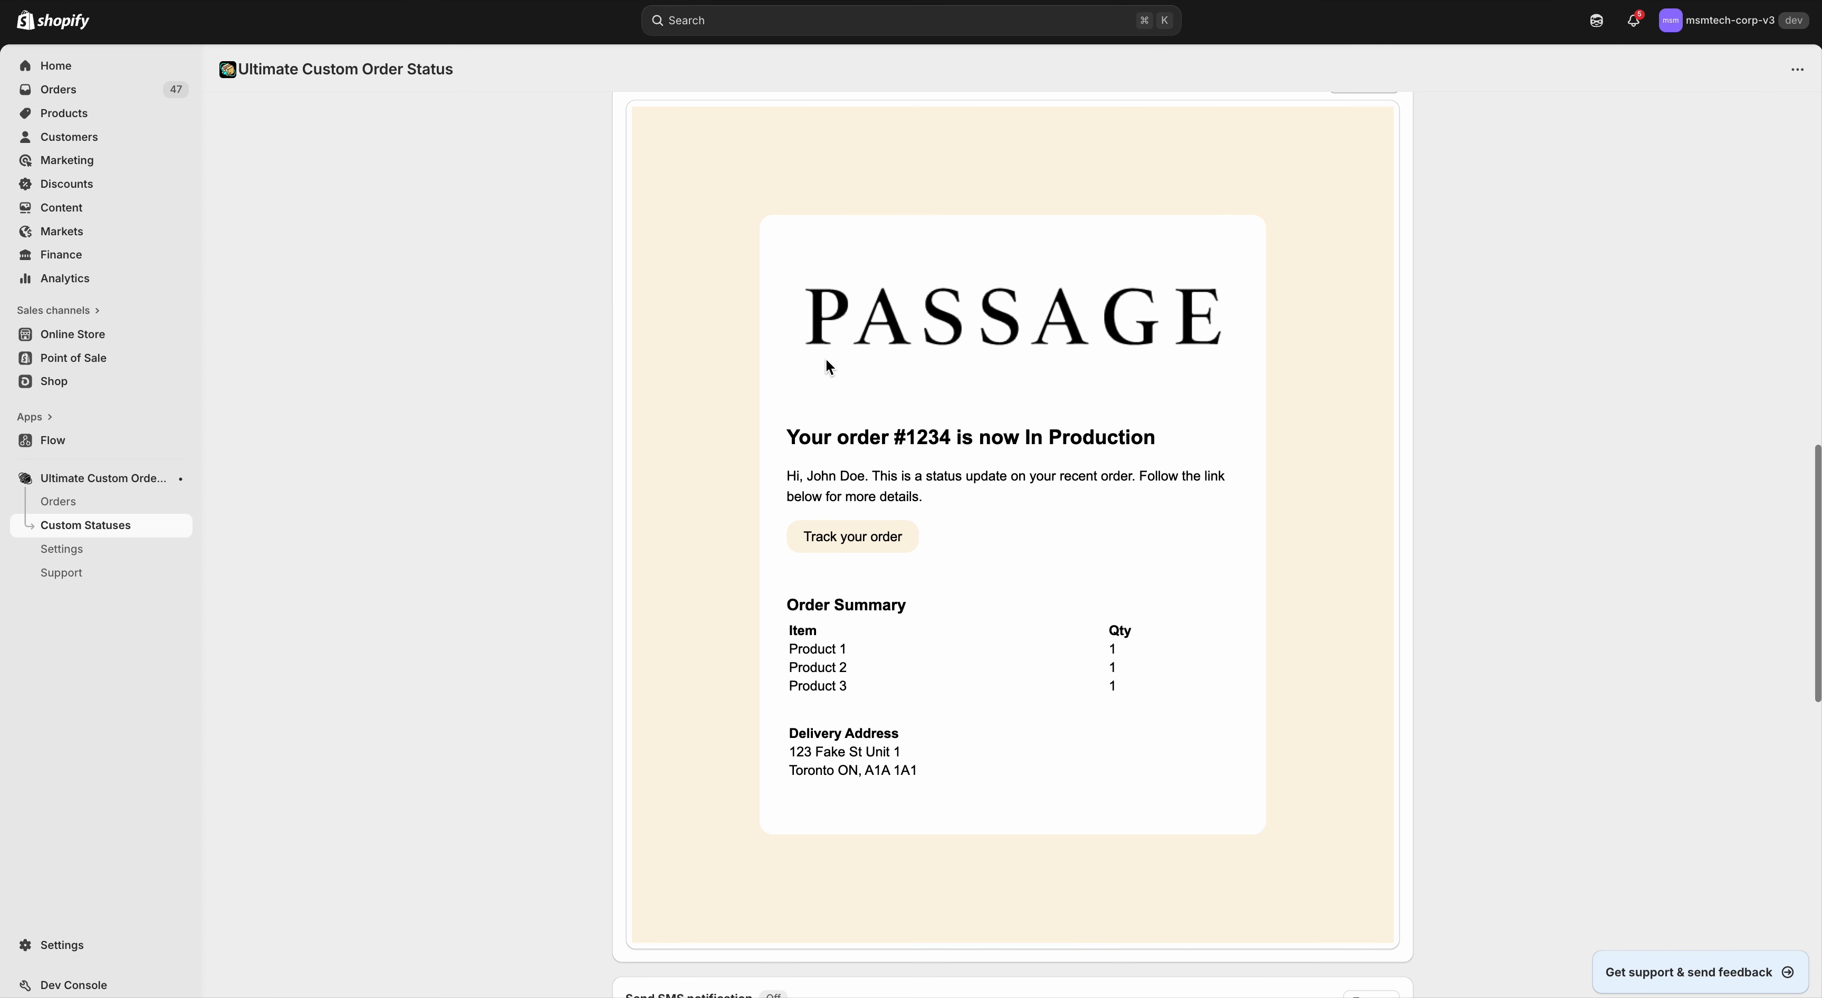
{"action": "scroll", "coordinate": [825, 358], "scroll_direction": "up", "scroll_amount": 15}
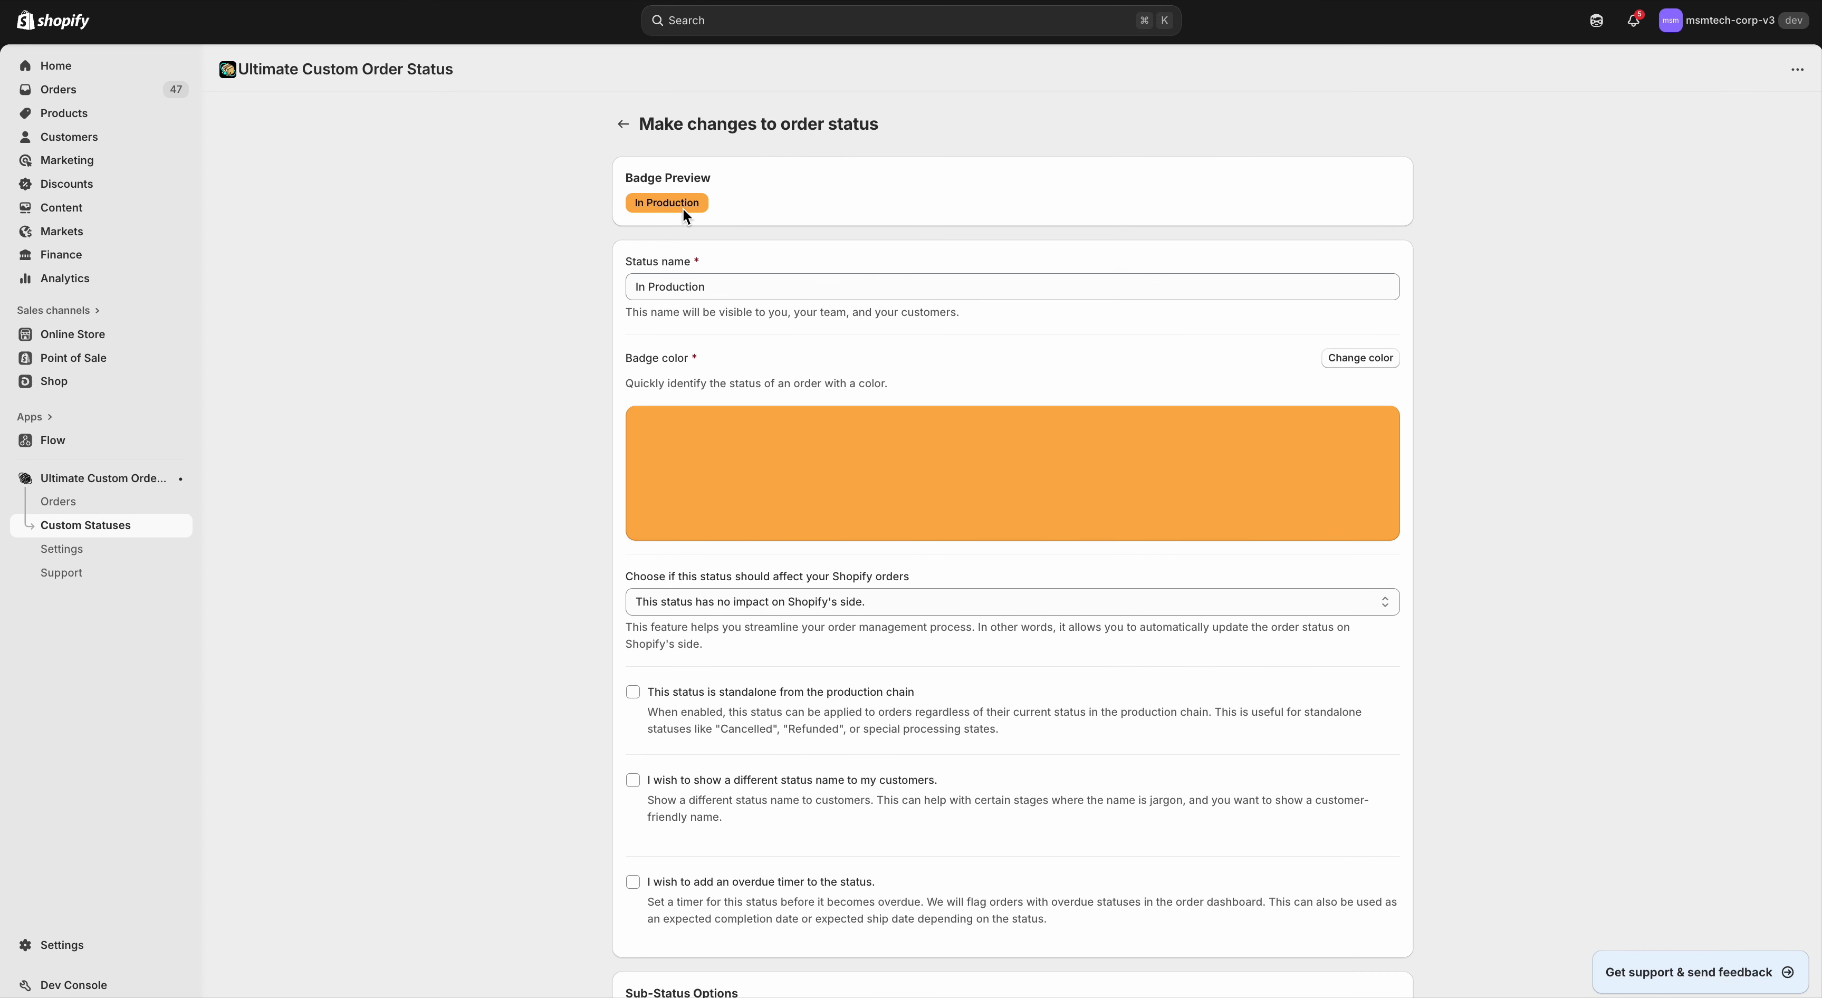
{"action": "scroll", "coordinate": [714, 324], "scroll_direction": "down", "scroll_amount": 20}
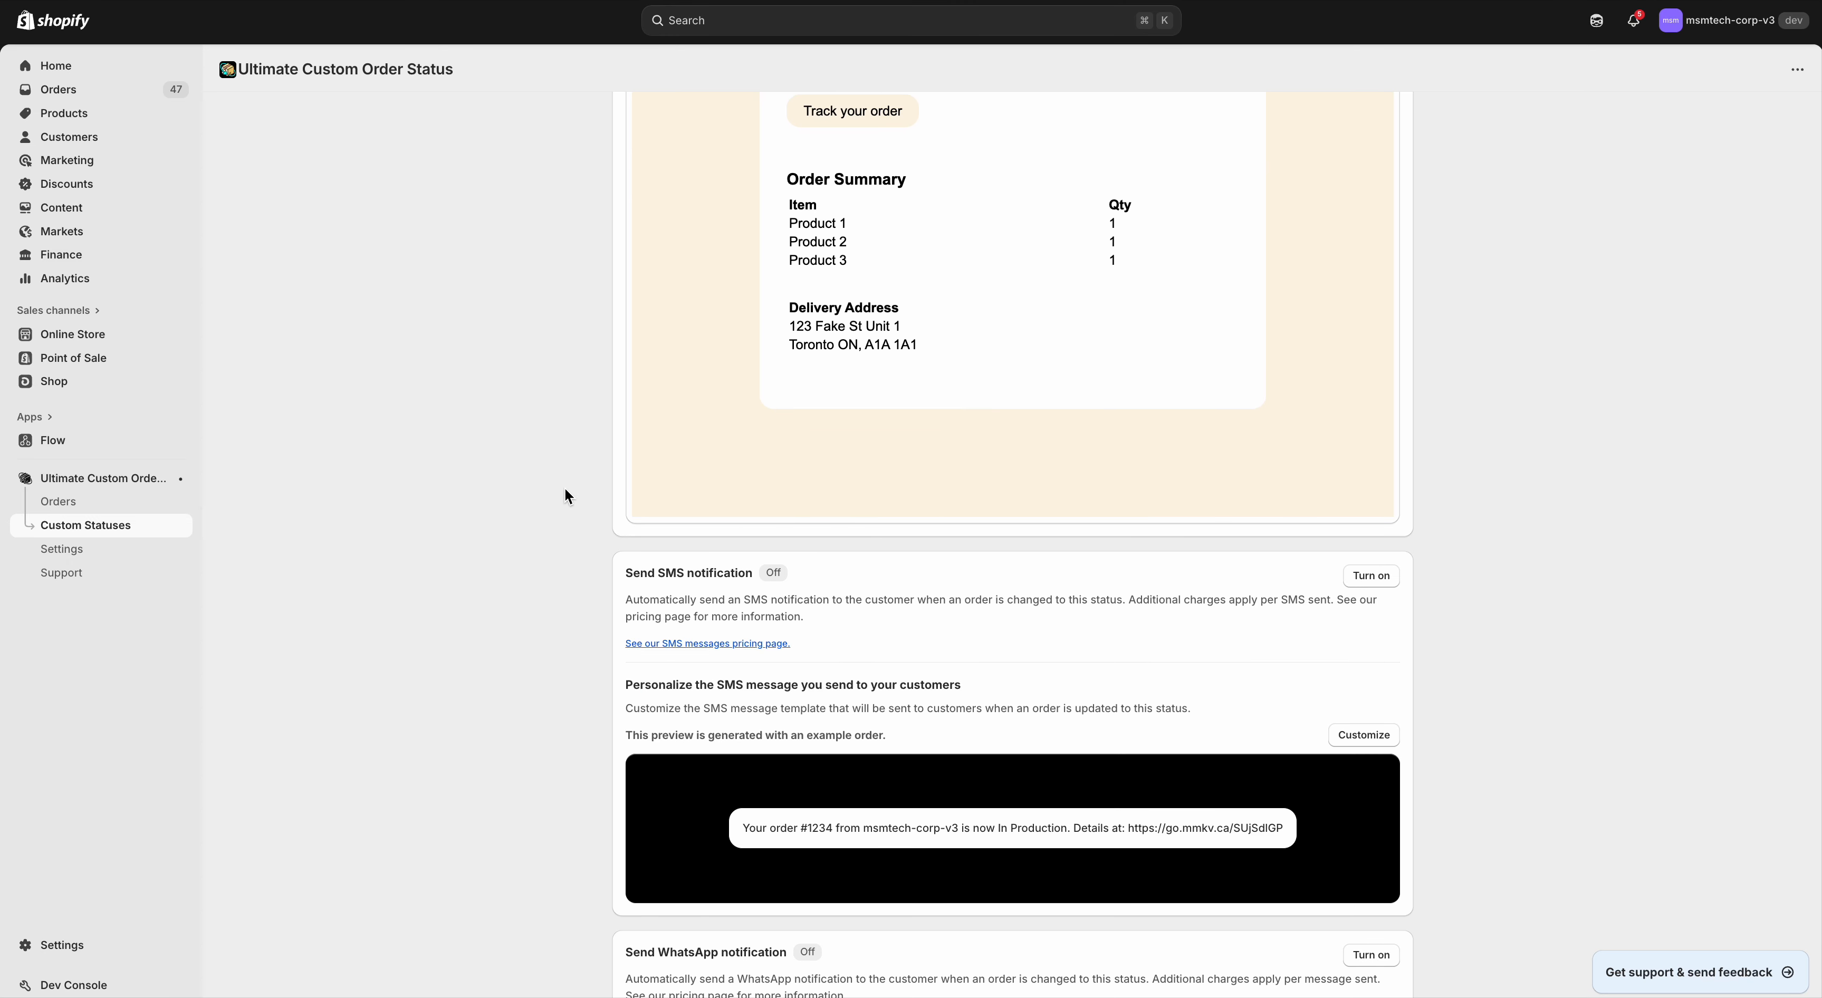
{"action": "scroll", "coordinate": [565, 489], "scroll_direction": "up", "scroll_amount": 4}
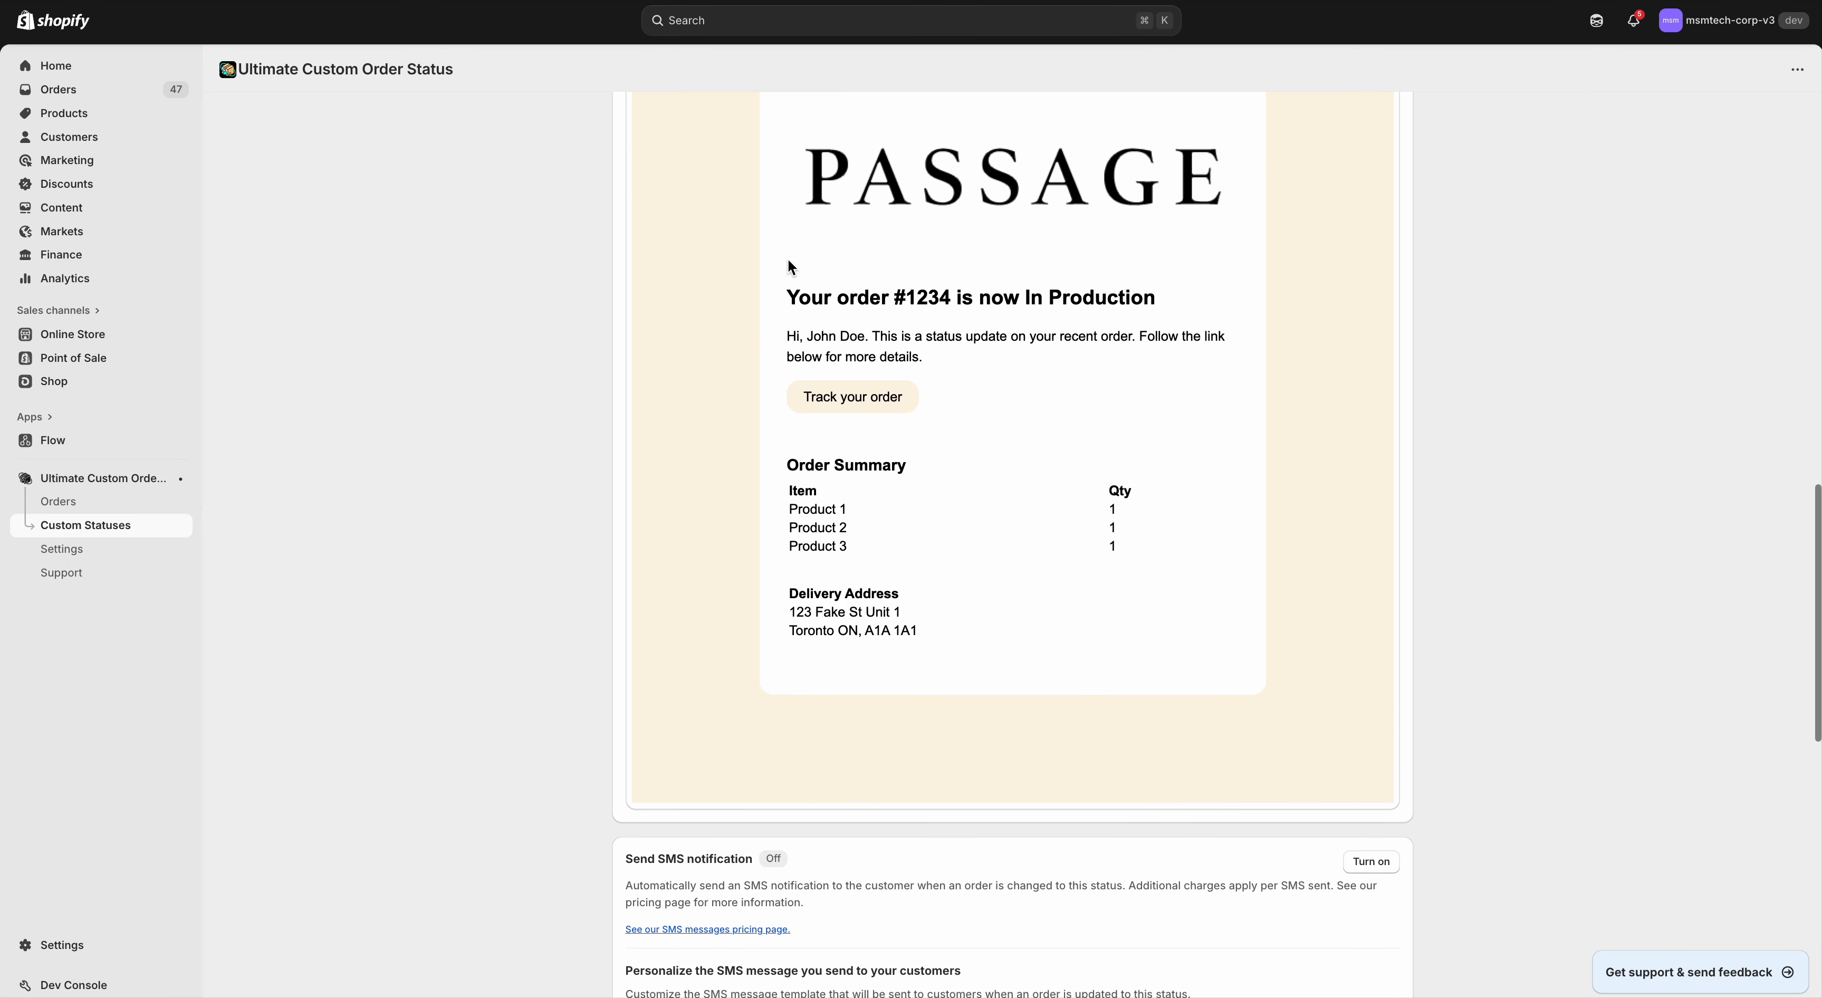
{"action": "scroll", "coordinate": [786, 282], "scroll_direction": "up", "scroll_amount": 6}
{"action": "scroll", "coordinate": [790, 438], "scroll_direction": "down", "scroll_amount": 20}
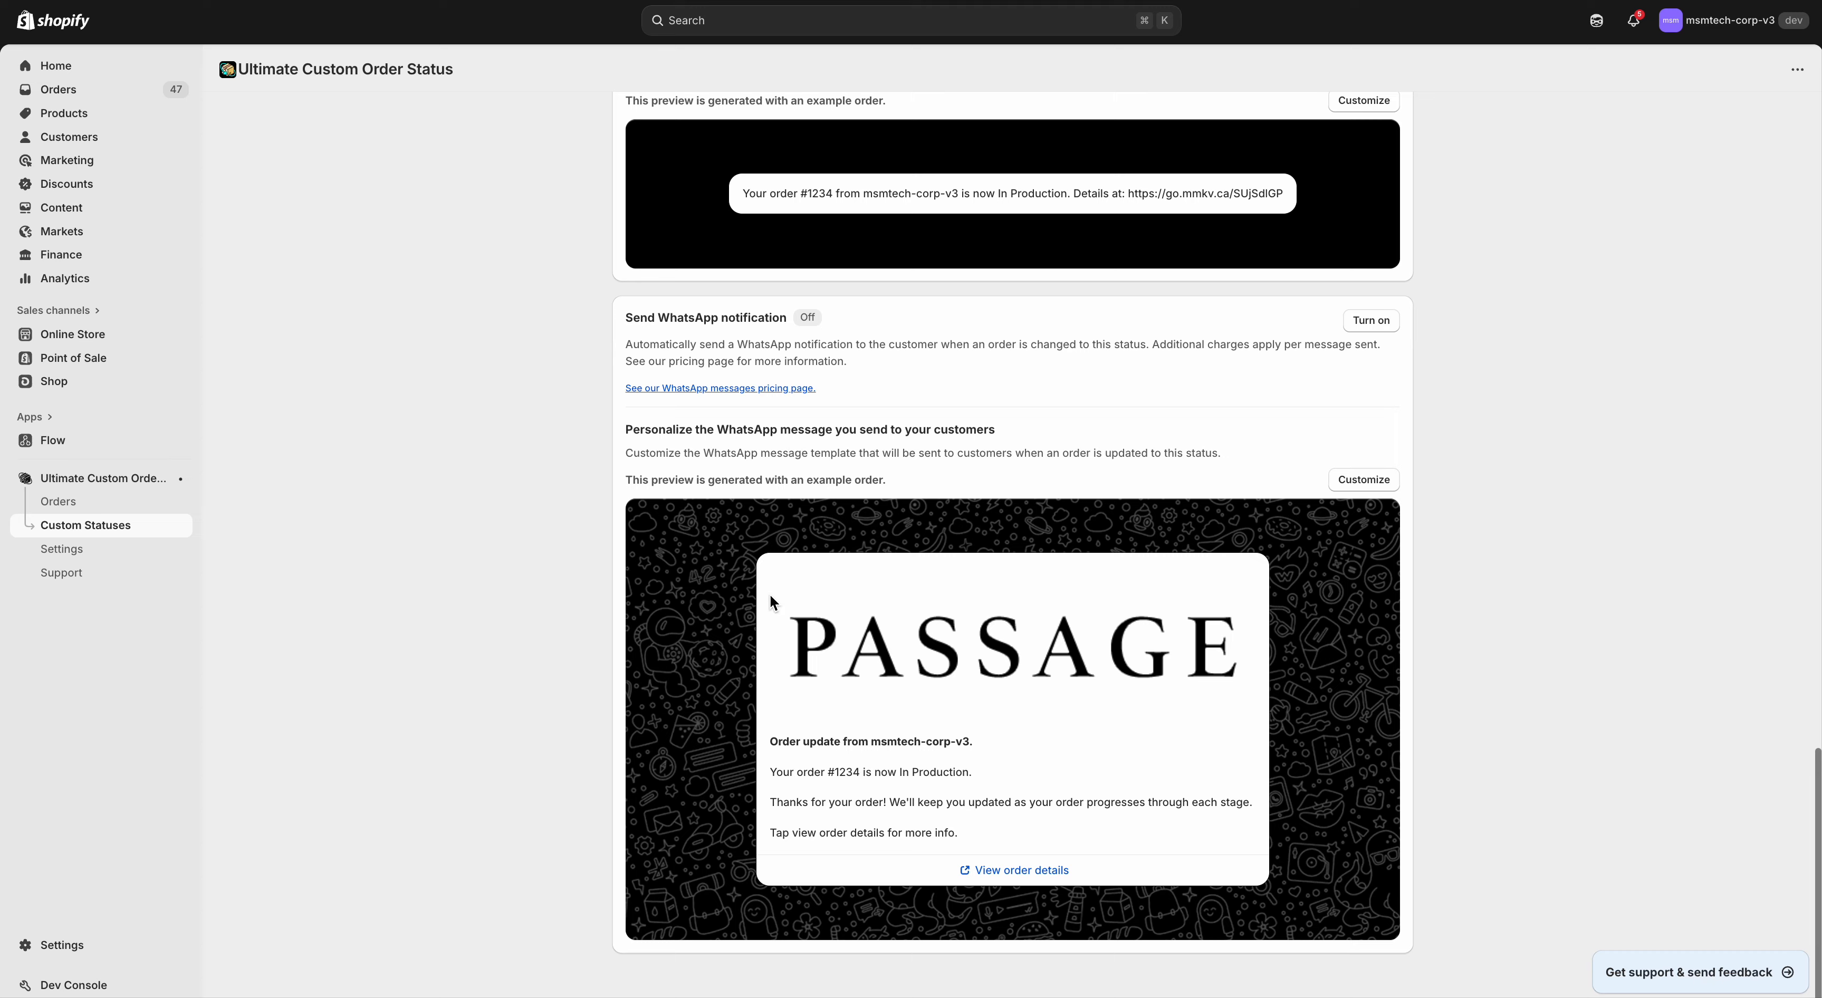
{"action": "scroll", "coordinate": [771, 601], "scroll_direction": "up", "scroll_amount": 12}
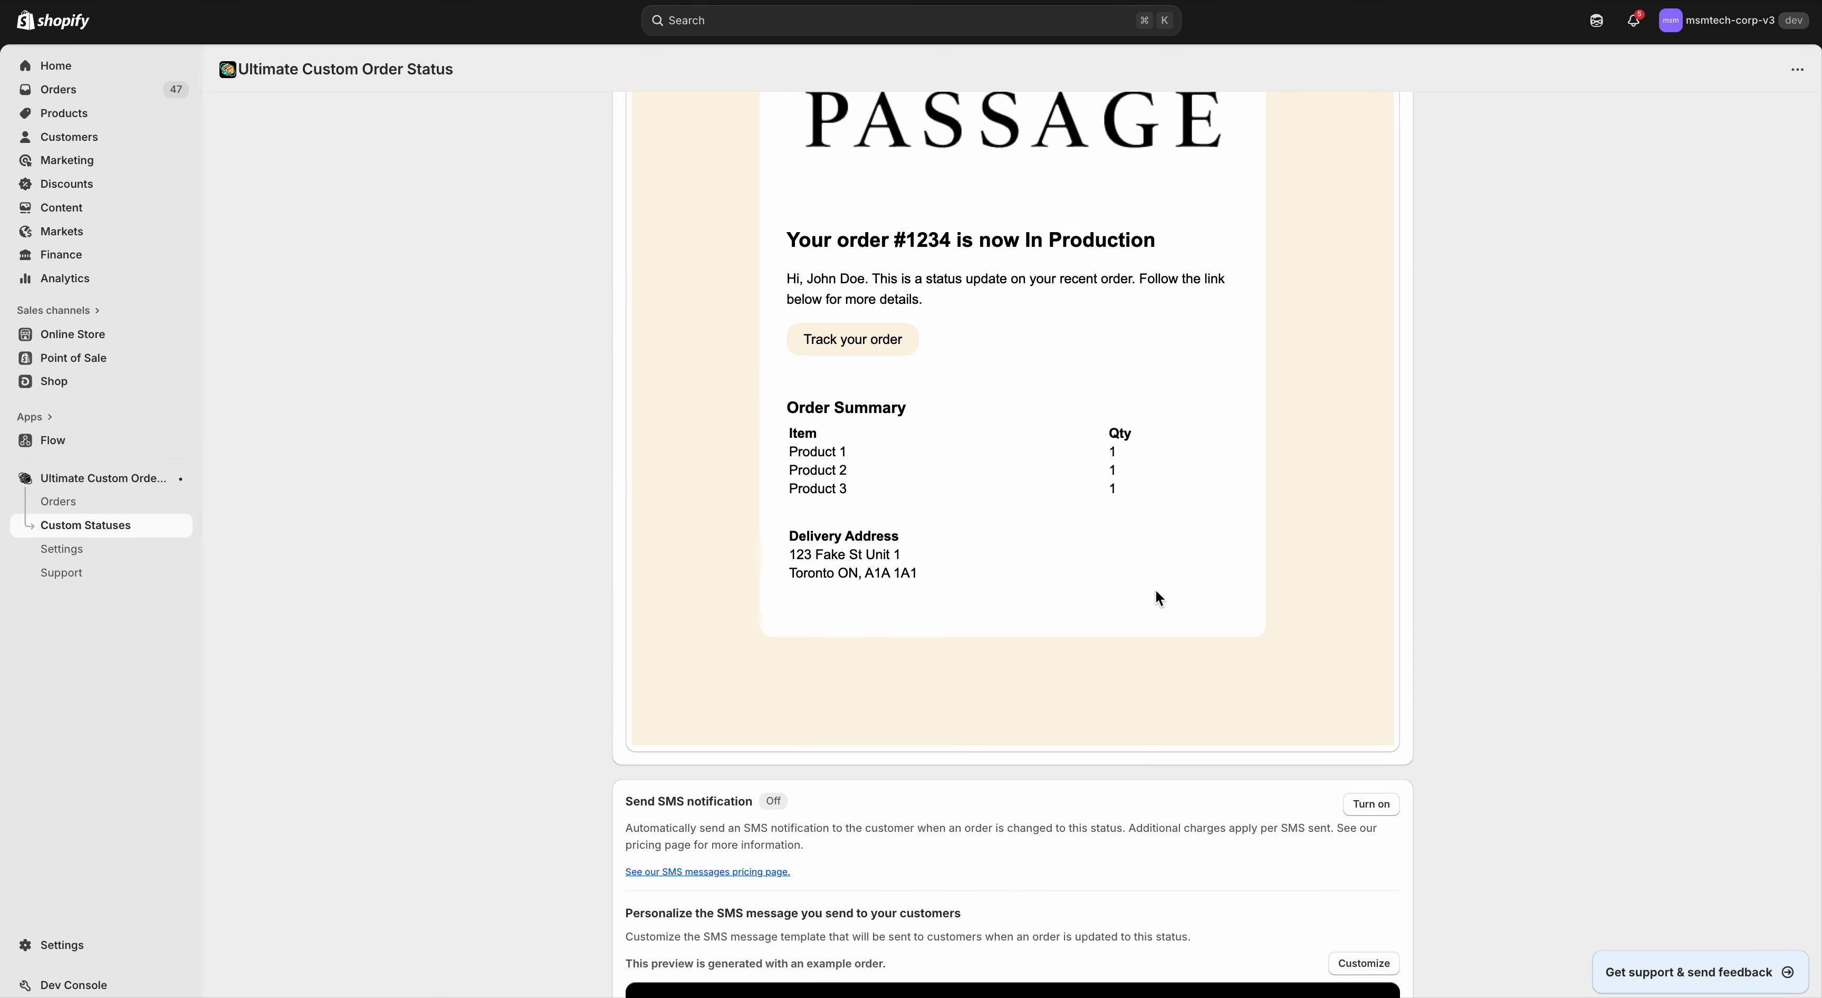
Step: Review the email preview's order summary and delivery address alongside the SMS message preview
{"action": "scroll", "coordinate": [1158, 598], "scroll_direction": "up", "scroll_amount": 1}
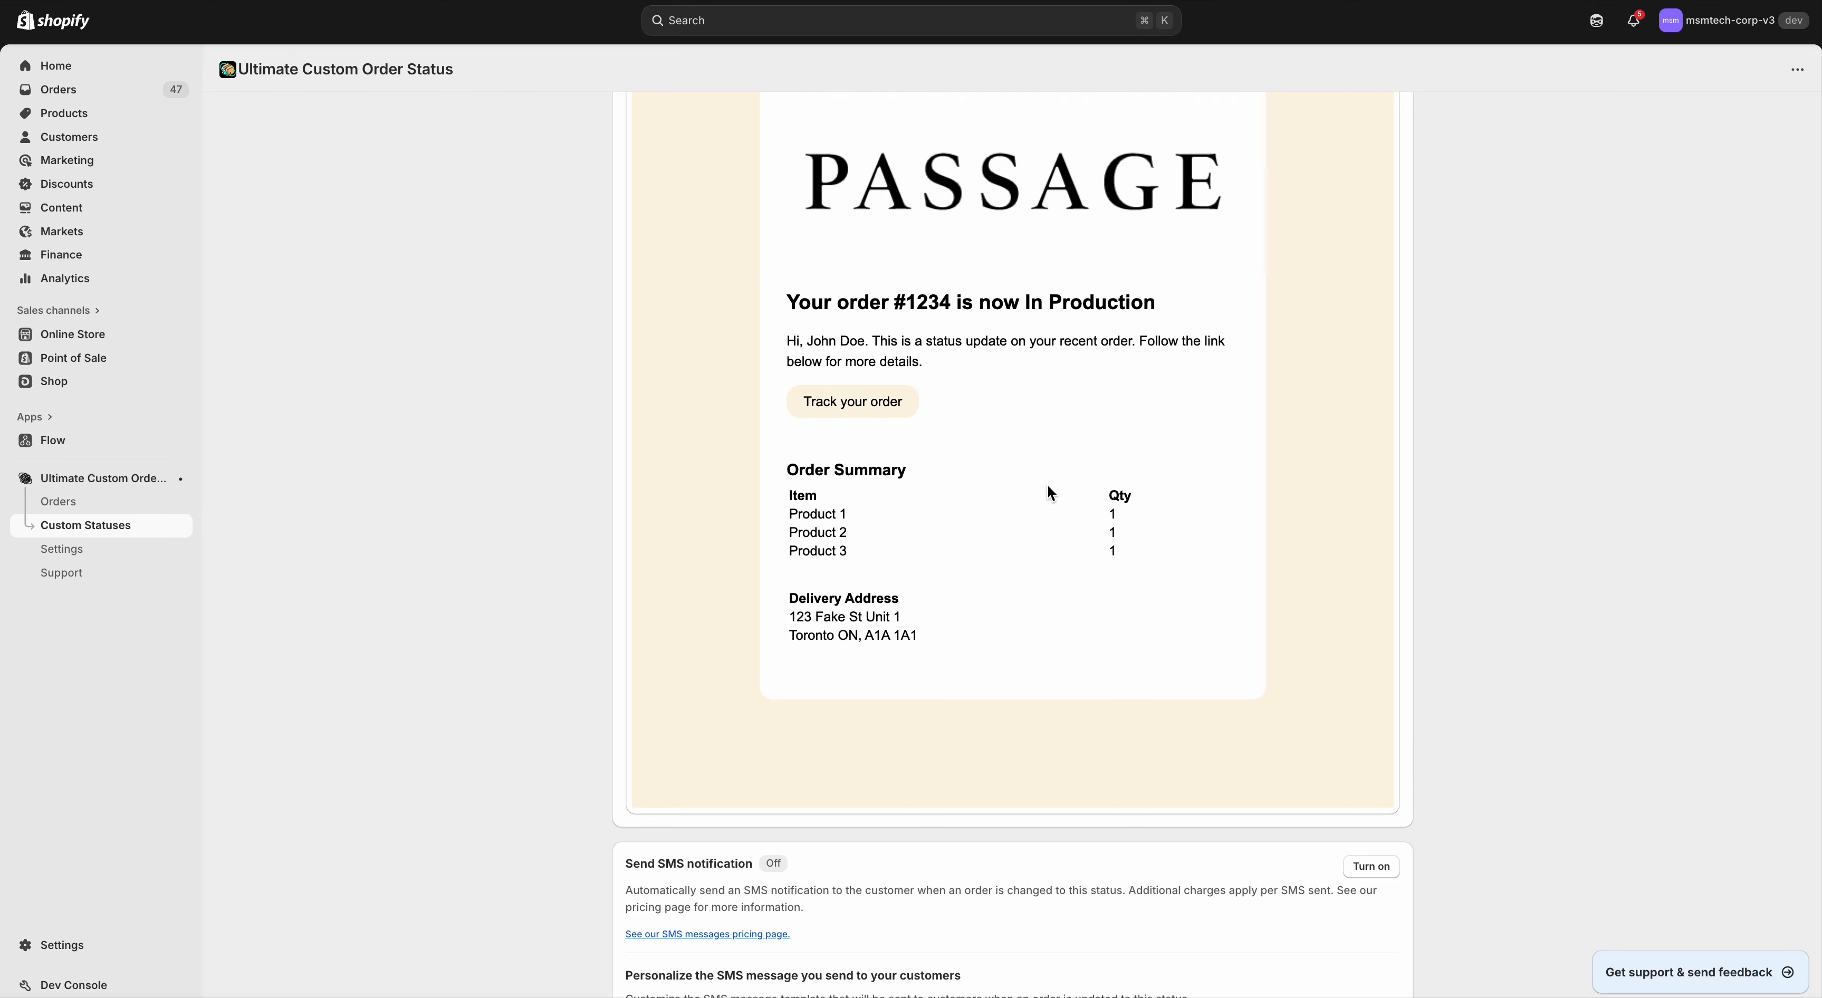
{"action": "scroll", "coordinate": [1046, 482], "scroll_direction": "up", "scroll_amount": 3}
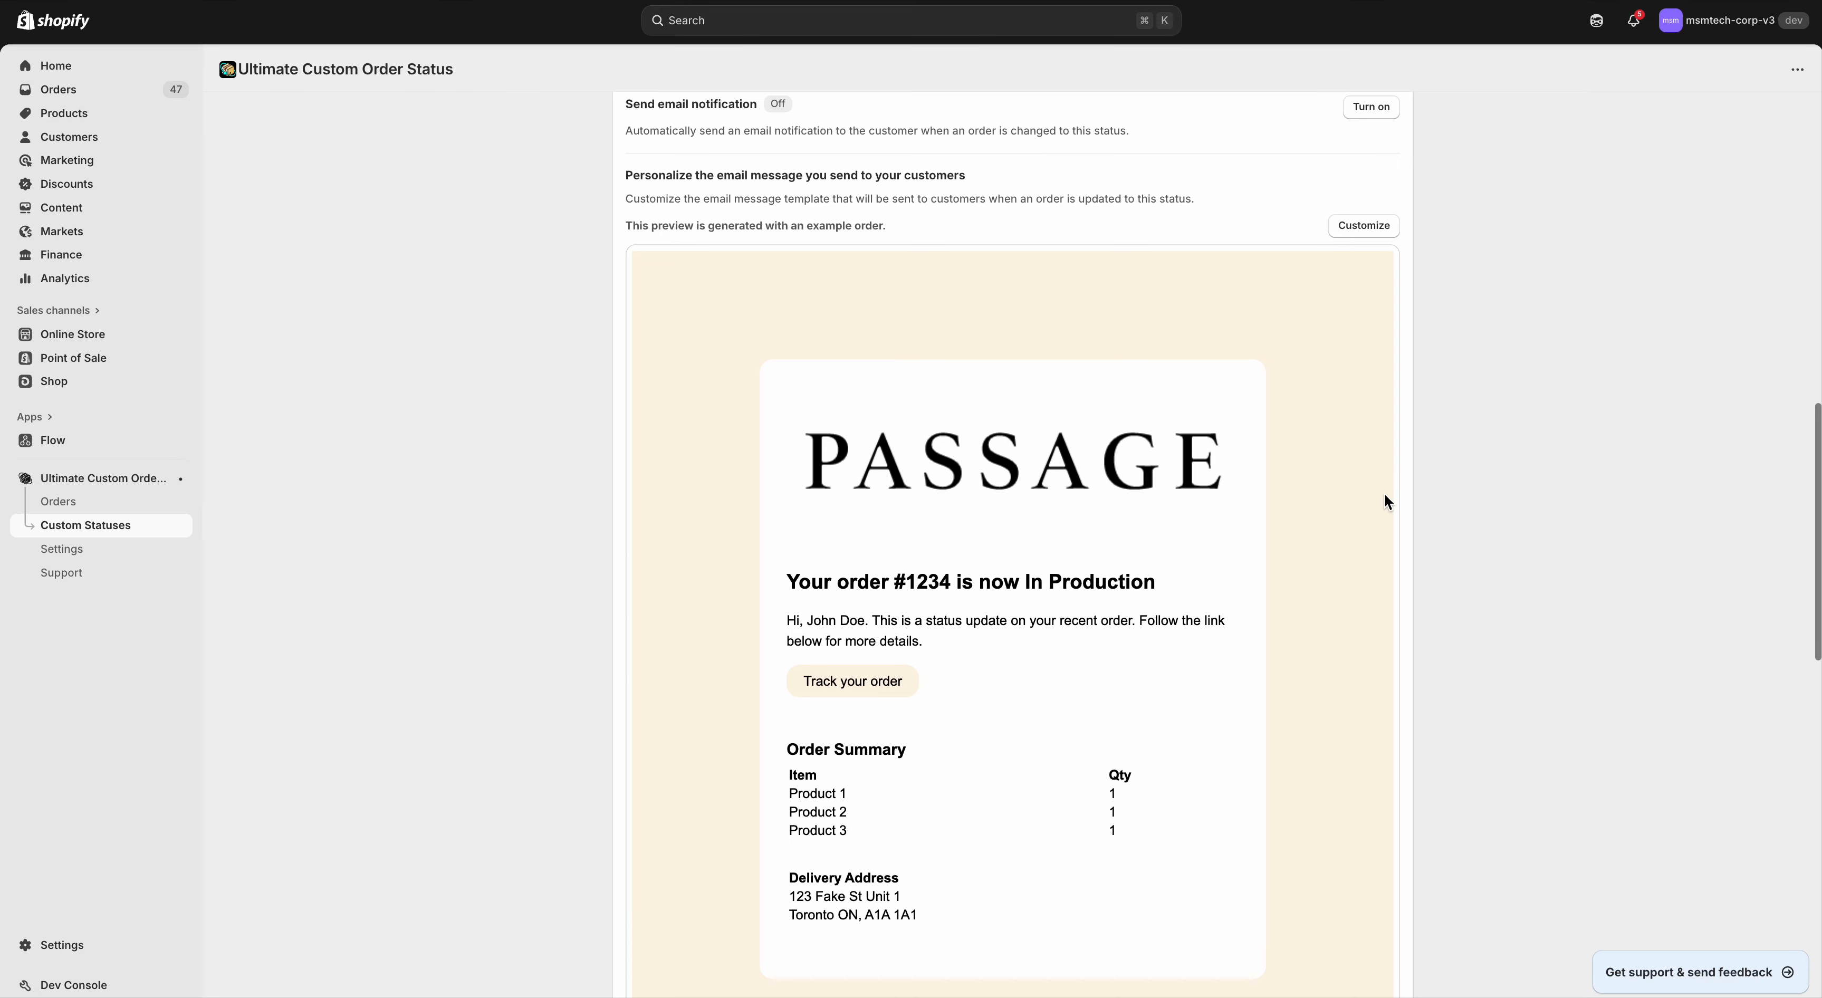
{"action": "scroll", "coordinate": [1383, 492], "scroll_direction": "down", "scroll_amount": 1}
{"action": "scroll", "coordinate": [844, 569], "scroll_direction": "down", "scroll_amount": 10}
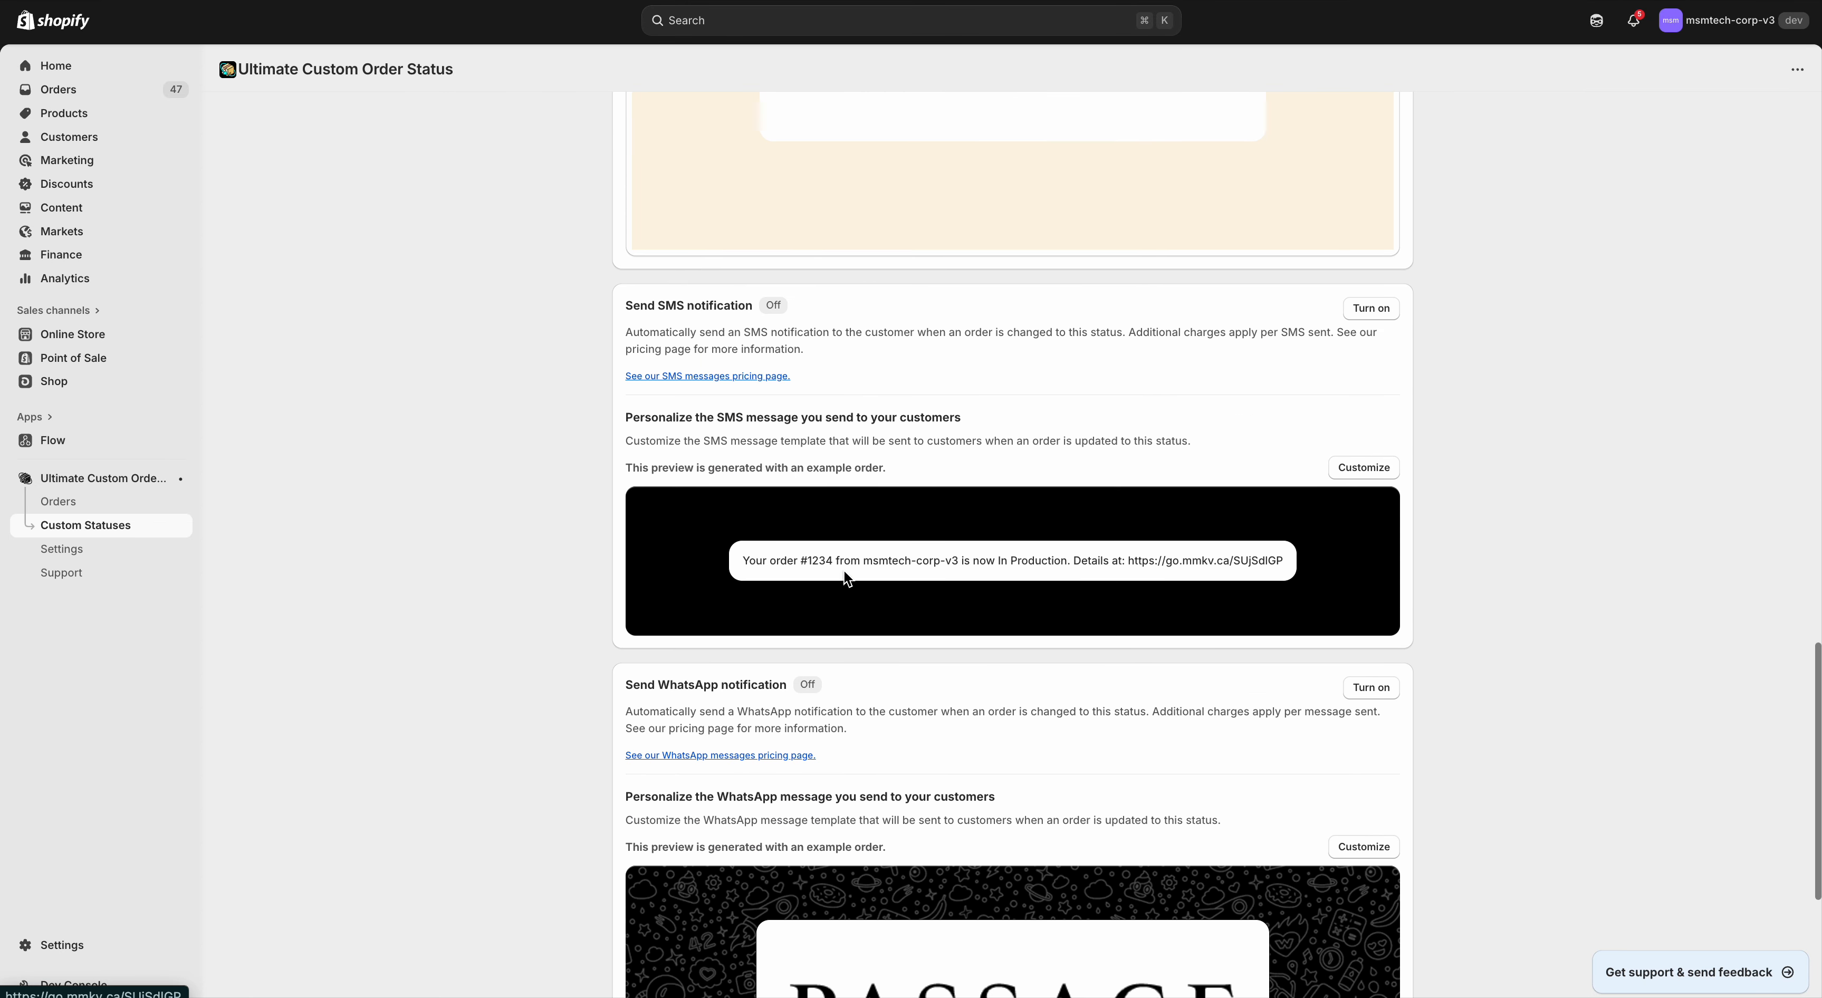
{"action": "scroll", "coordinate": [1344, 468], "scroll_direction": "up", "scroll_amount": 10}
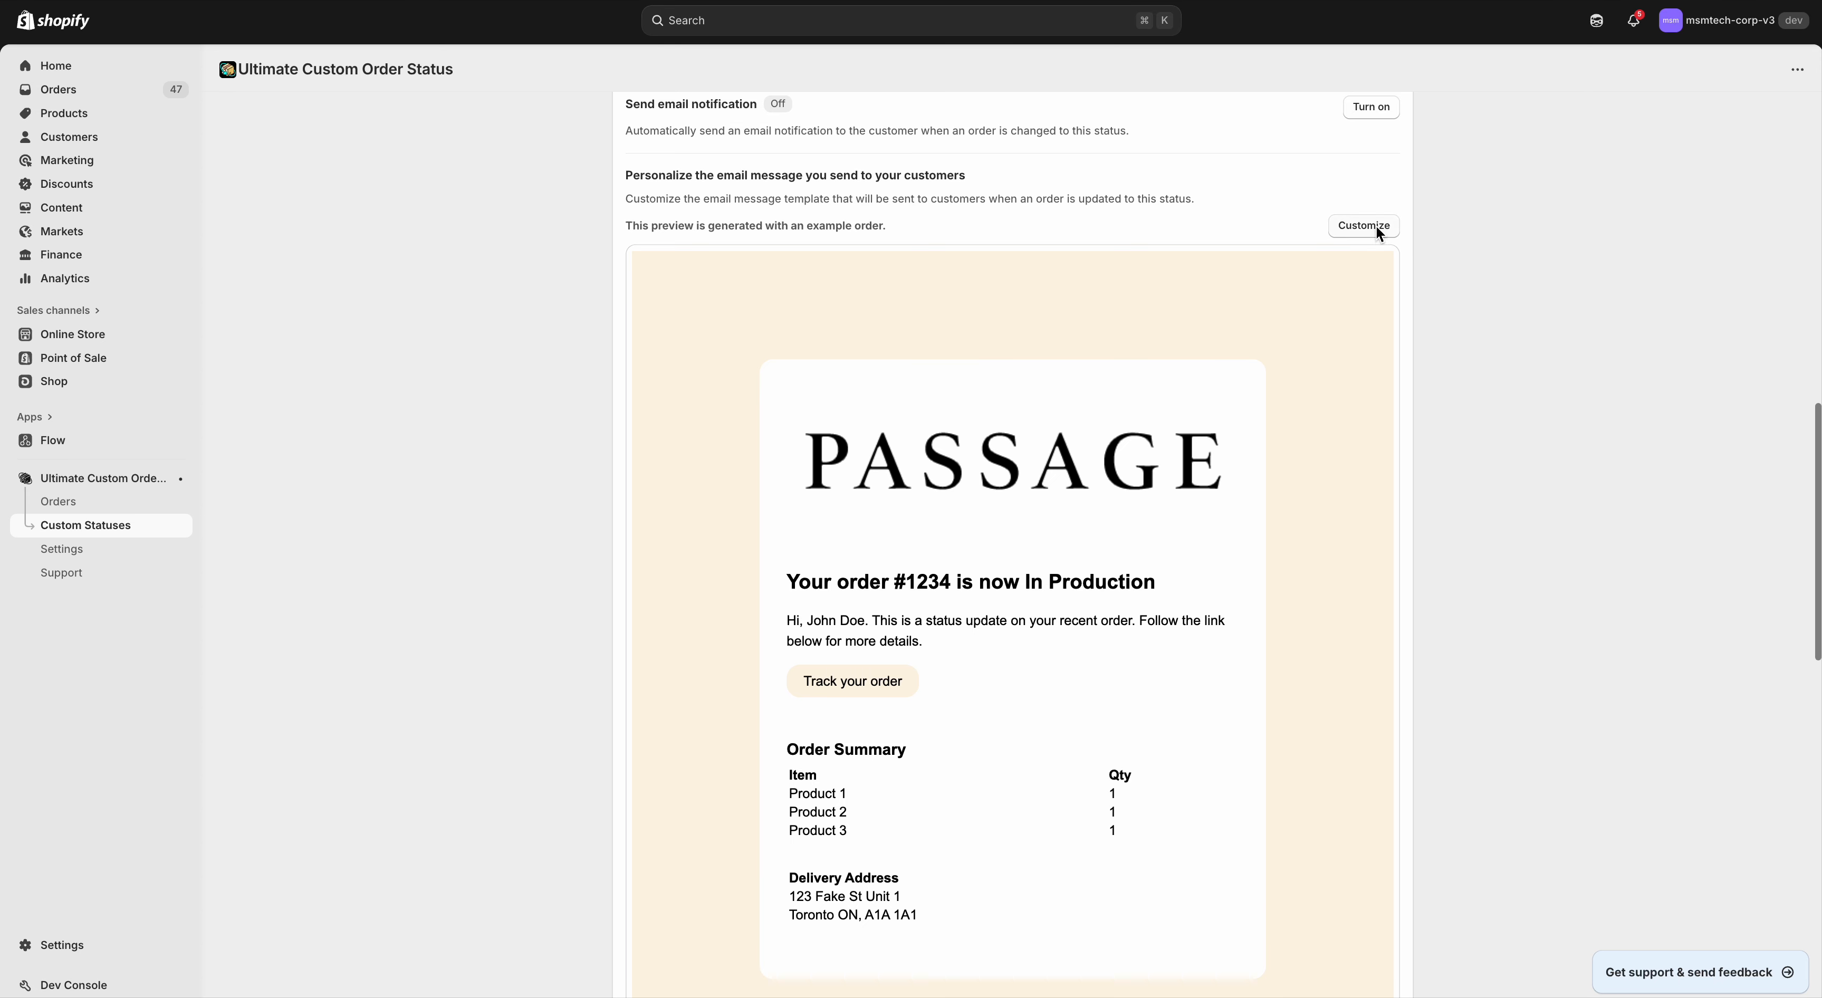
Step: Open the email template for customization, inspect its heading, paragraph, button, order summary and shipping address blocks, and preview the email
{"action": "left_click", "coordinate": [1364, 226]}
{"action": "left_click", "coordinate": [698, 473]}
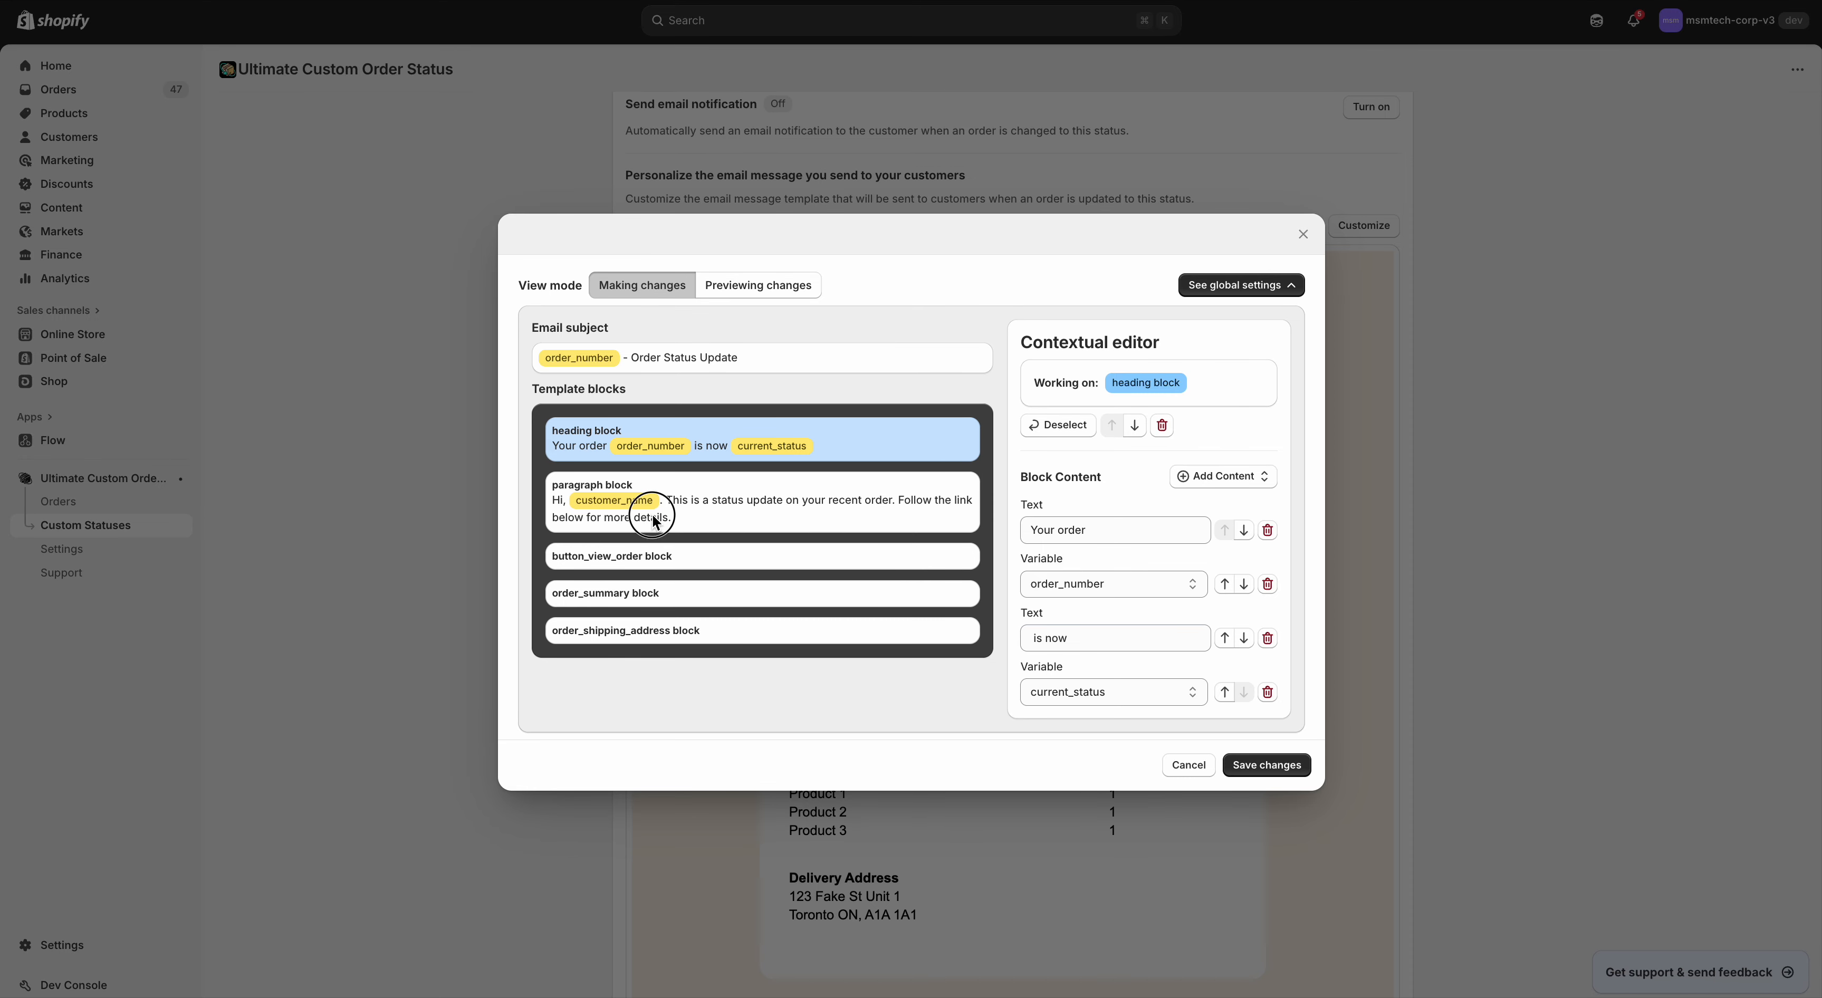
{"action": "left_click", "coordinate": [647, 529]}
{"action": "left_click", "coordinate": [668, 584]}
{"action": "left_click", "coordinate": [632, 623]}
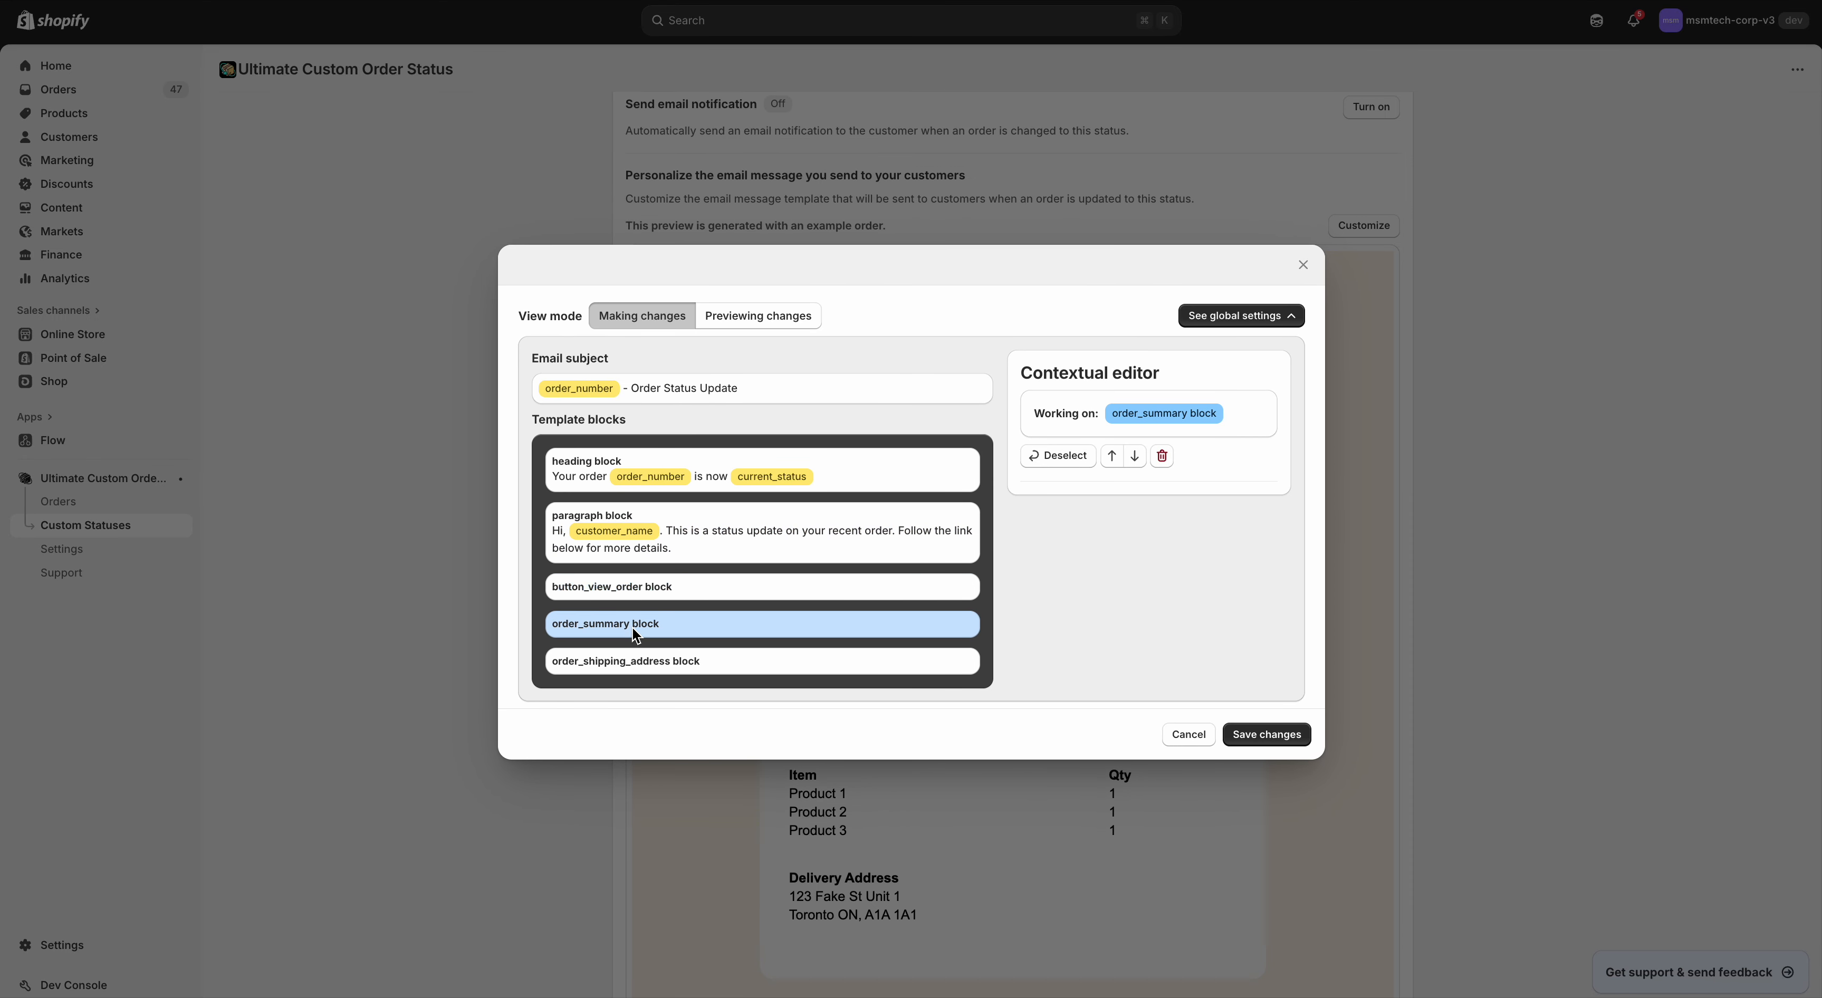
{"action": "left_click", "coordinate": [647, 659]}
{"action": "left_click", "coordinate": [672, 514]}
{"action": "left_click", "coordinate": [736, 311]}
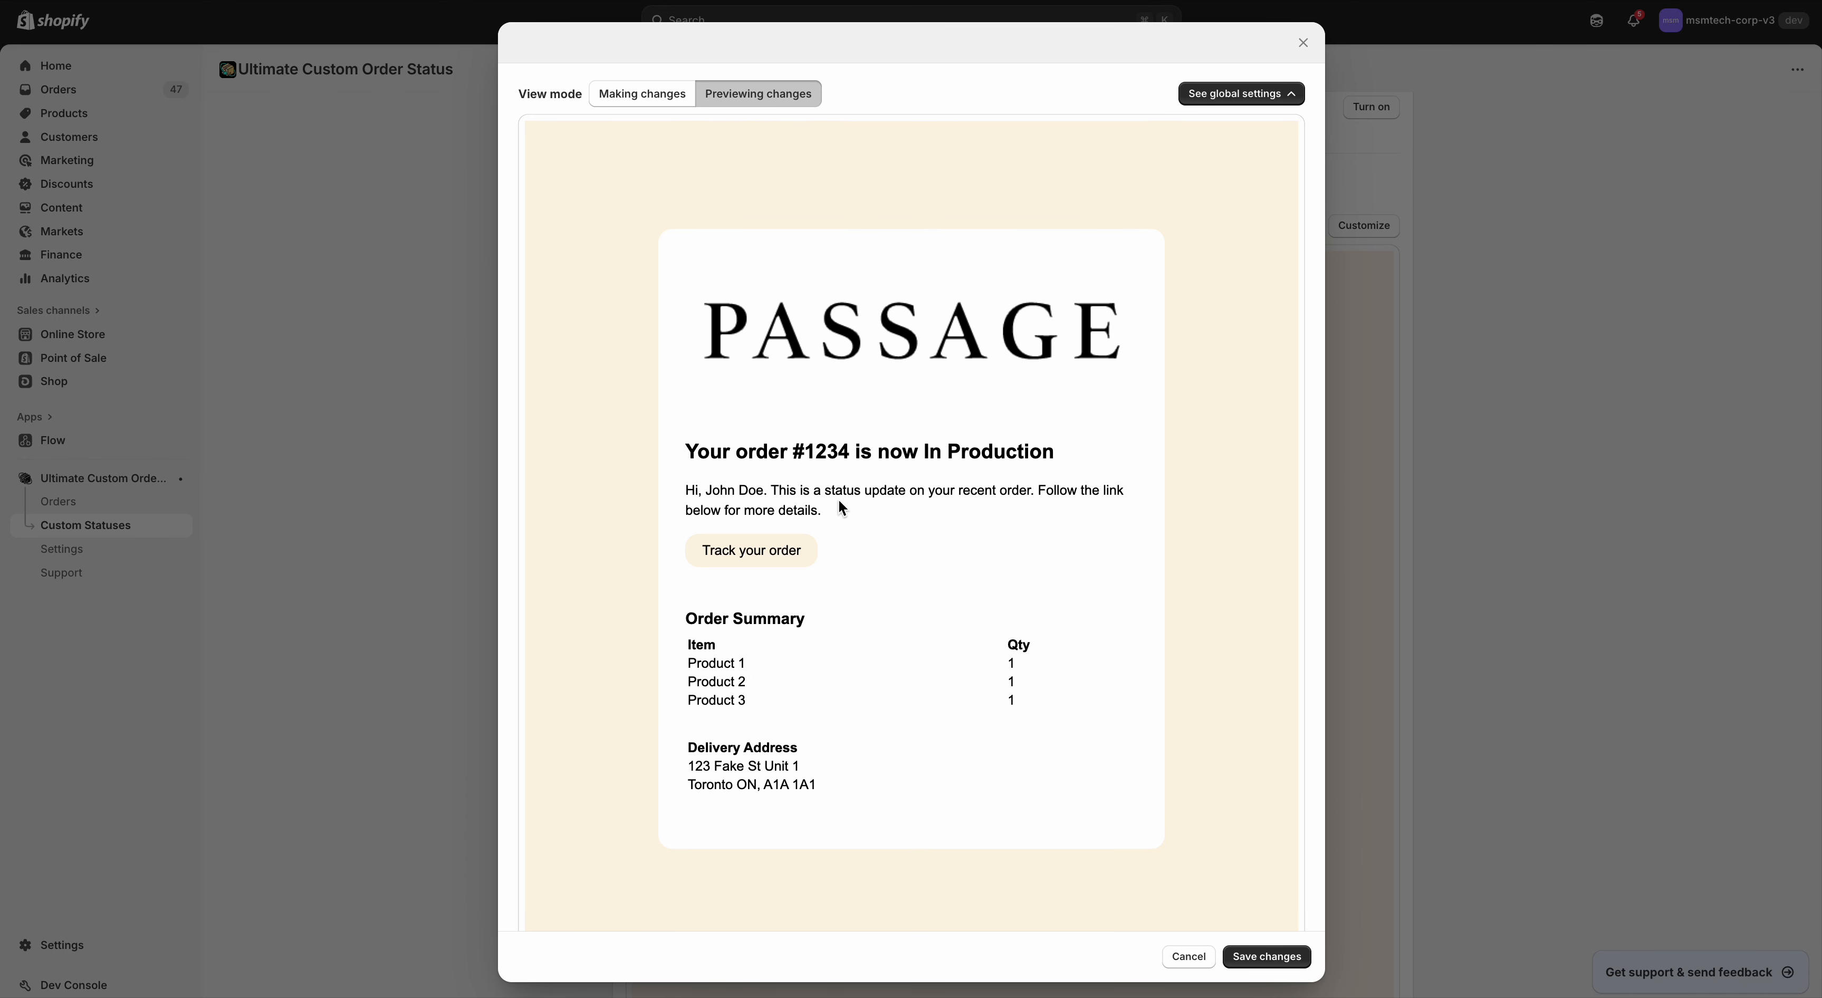
Step: Return to editing the email template, inspect the paragraph block's greeting text, and close the editor without saving
{"action": "left_click", "coordinate": [641, 94]}
{"action": "left_click", "coordinate": [1098, 557]}
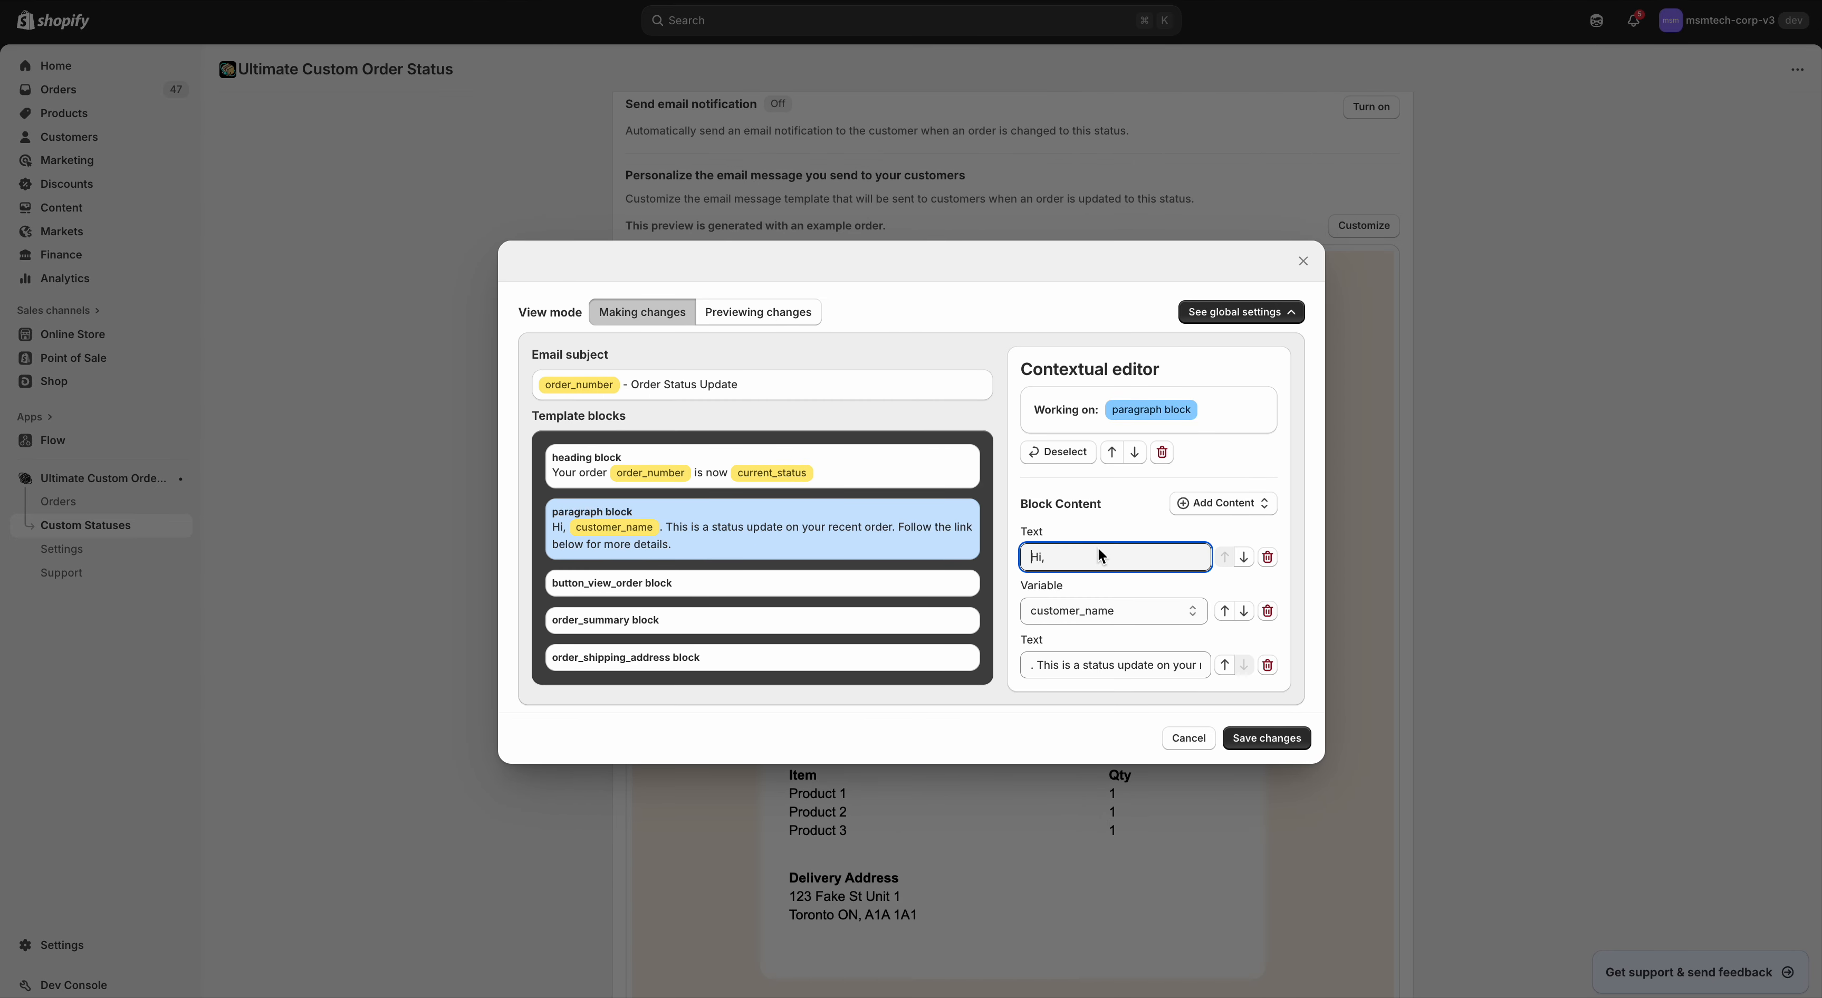
{"action": "left_click", "coordinate": [795, 581]}
{"action": "left_click", "coordinate": [751, 539]}
{"action": "left_click", "coordinate": [1200, 737]}
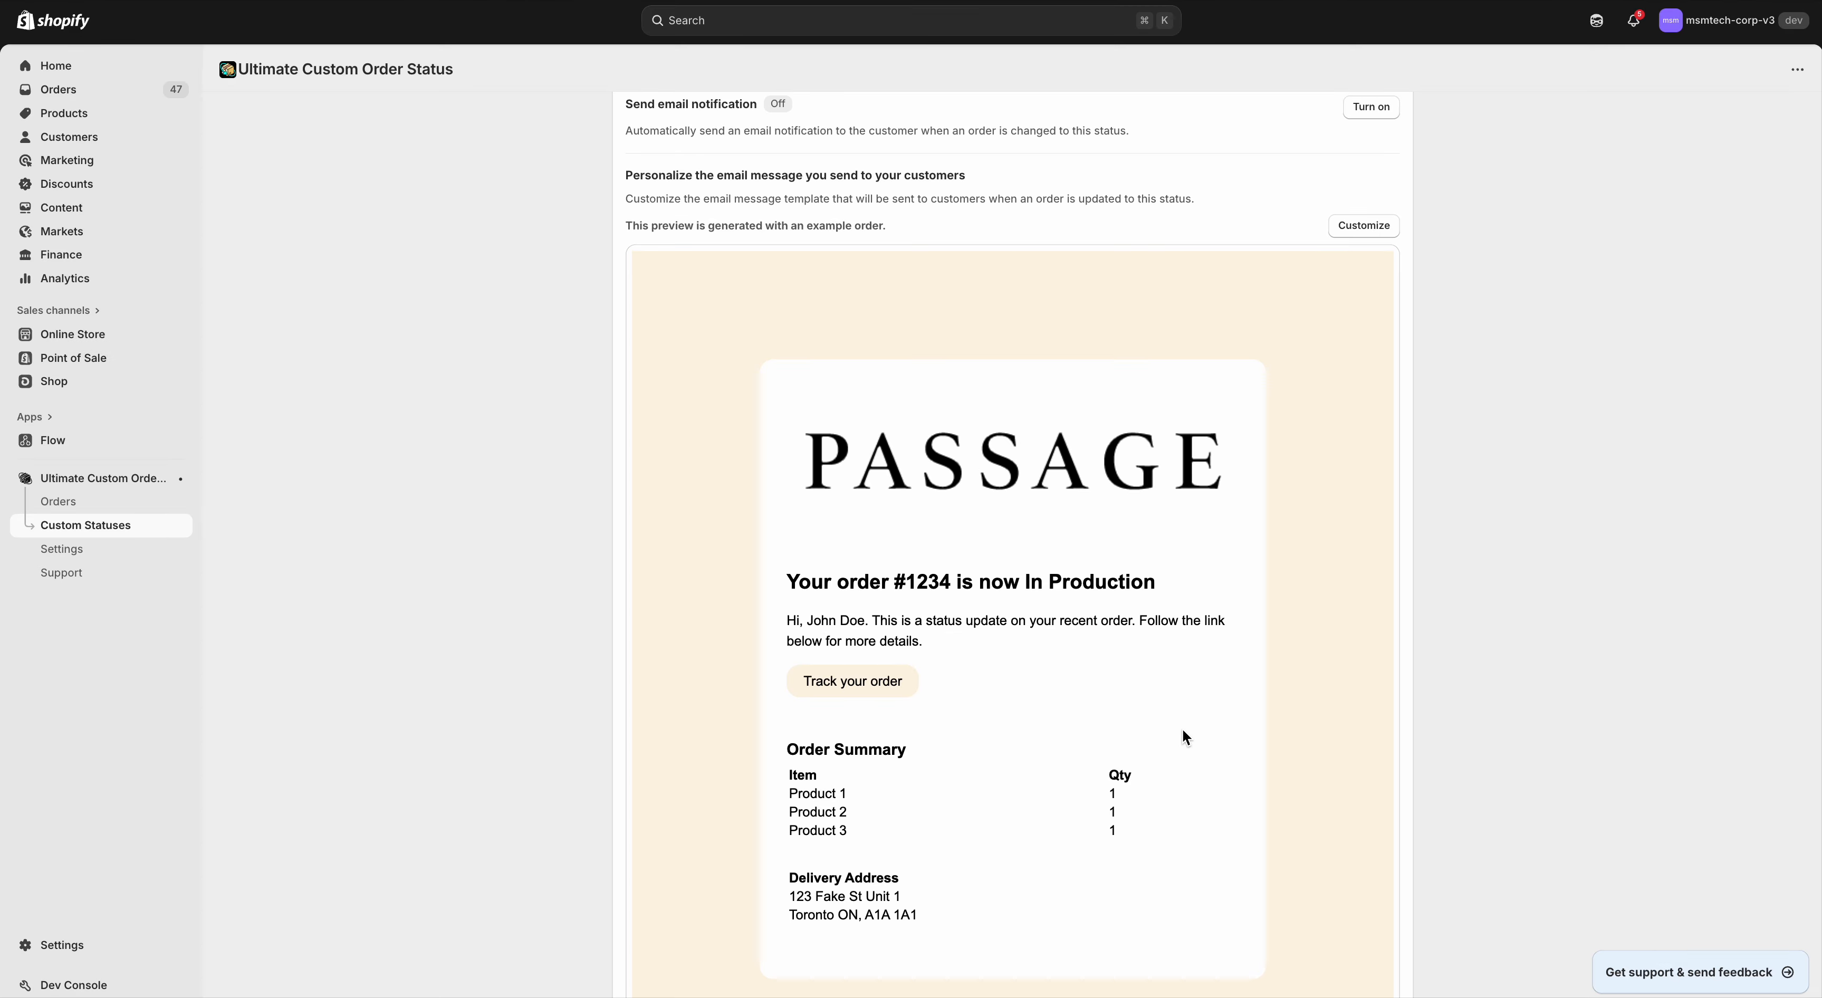
Step: Reopen the email template, inspect the button_view_order block, and cancel the customization
{"action": "scroll", "coordinate": [1181, 728], "scroll_direction": "down", "scroll_amount": 10}
{"action": "scroll", "coordinate": [1185, 735], "scroll_direction": "up", "scroll_amount": 10}
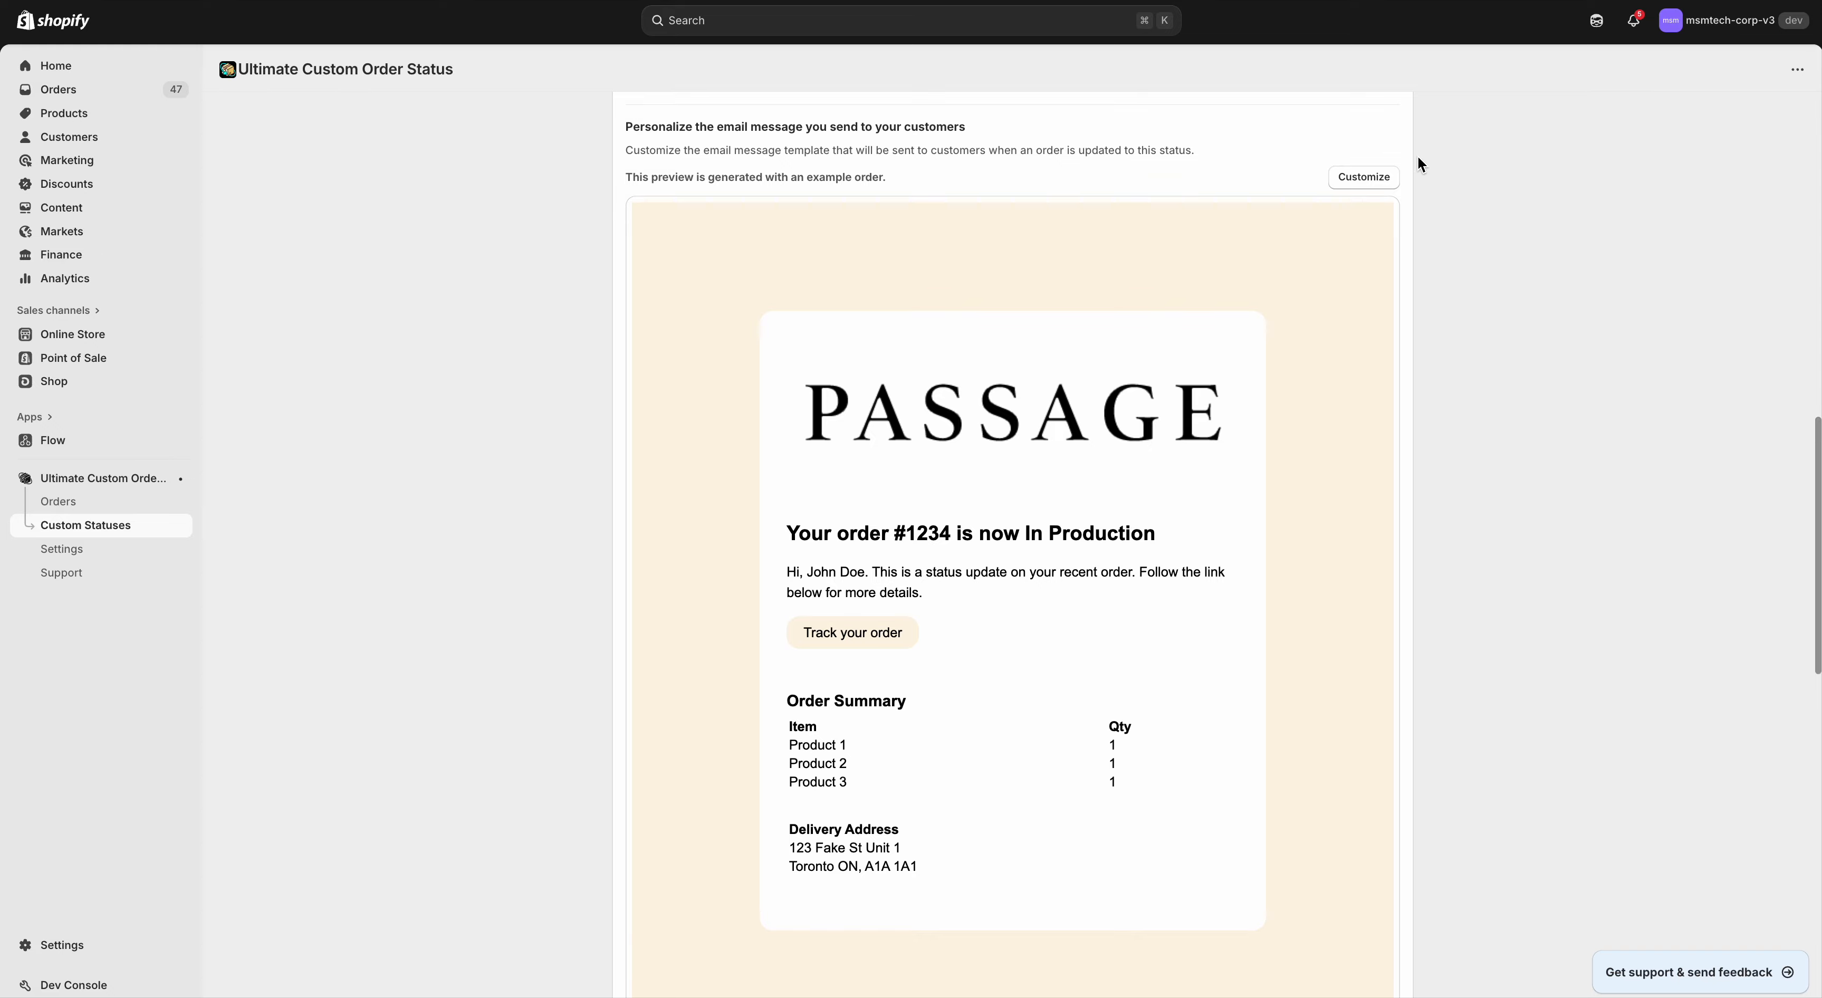
{"action": "left_click", "coordinate": [1363, 176]}
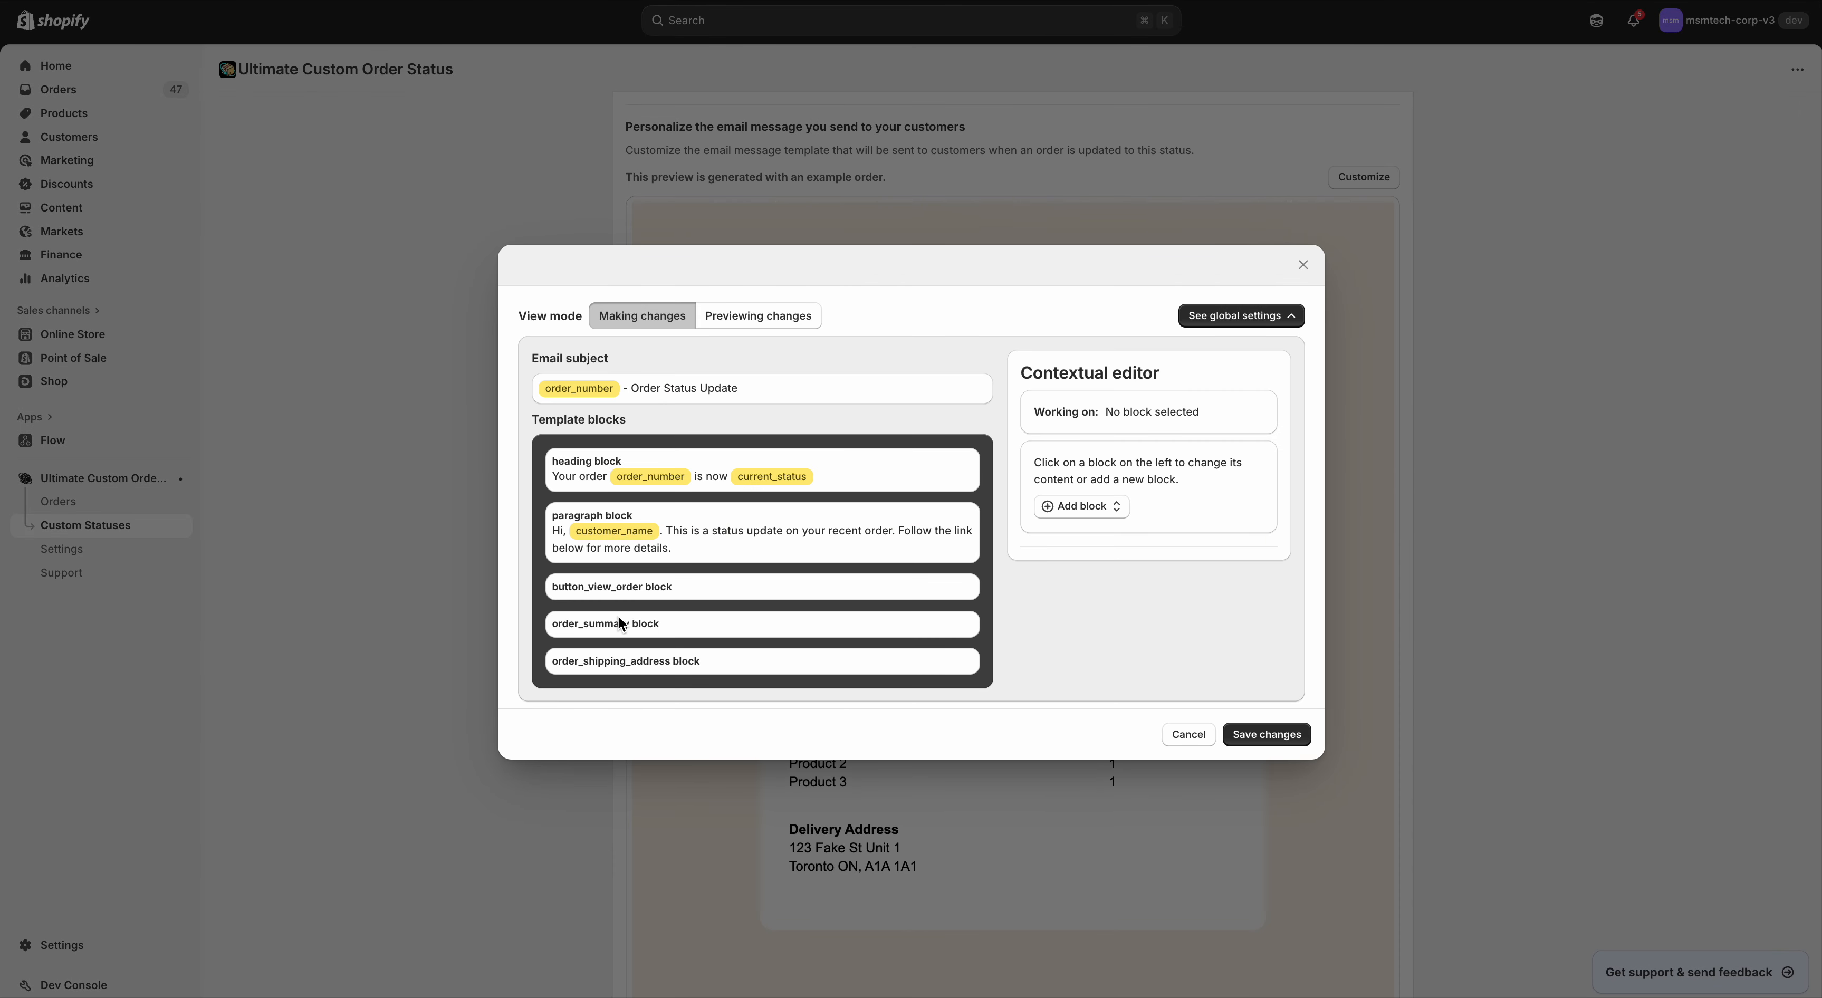
{"action": "left_click", "coordinate": [637, 586]}
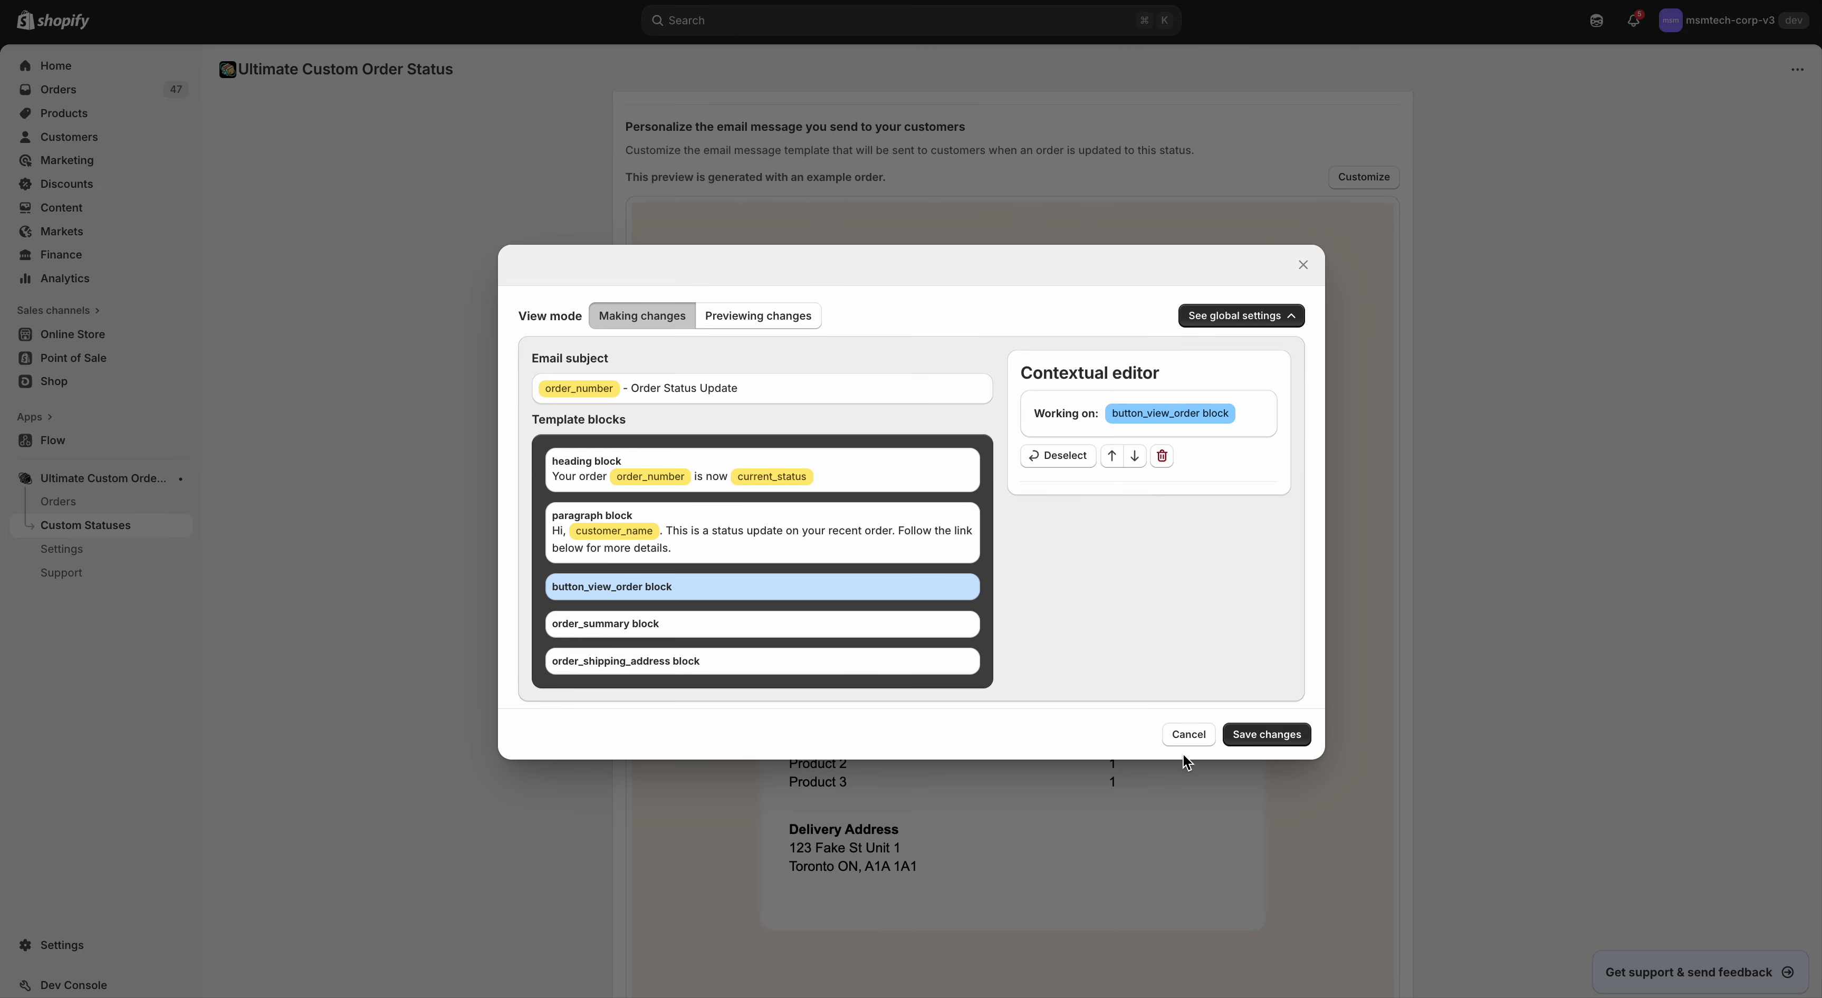
{"action": "left_click", "coordinate": [1188, 735]}
Step: Inspect the order link in the SMS message preview, open the SMS template for customization, and cancel without saving
{"action": "scroll", "coordinate": [1183, 748], "scroll_direction": "down", "scroll_amount": 15}
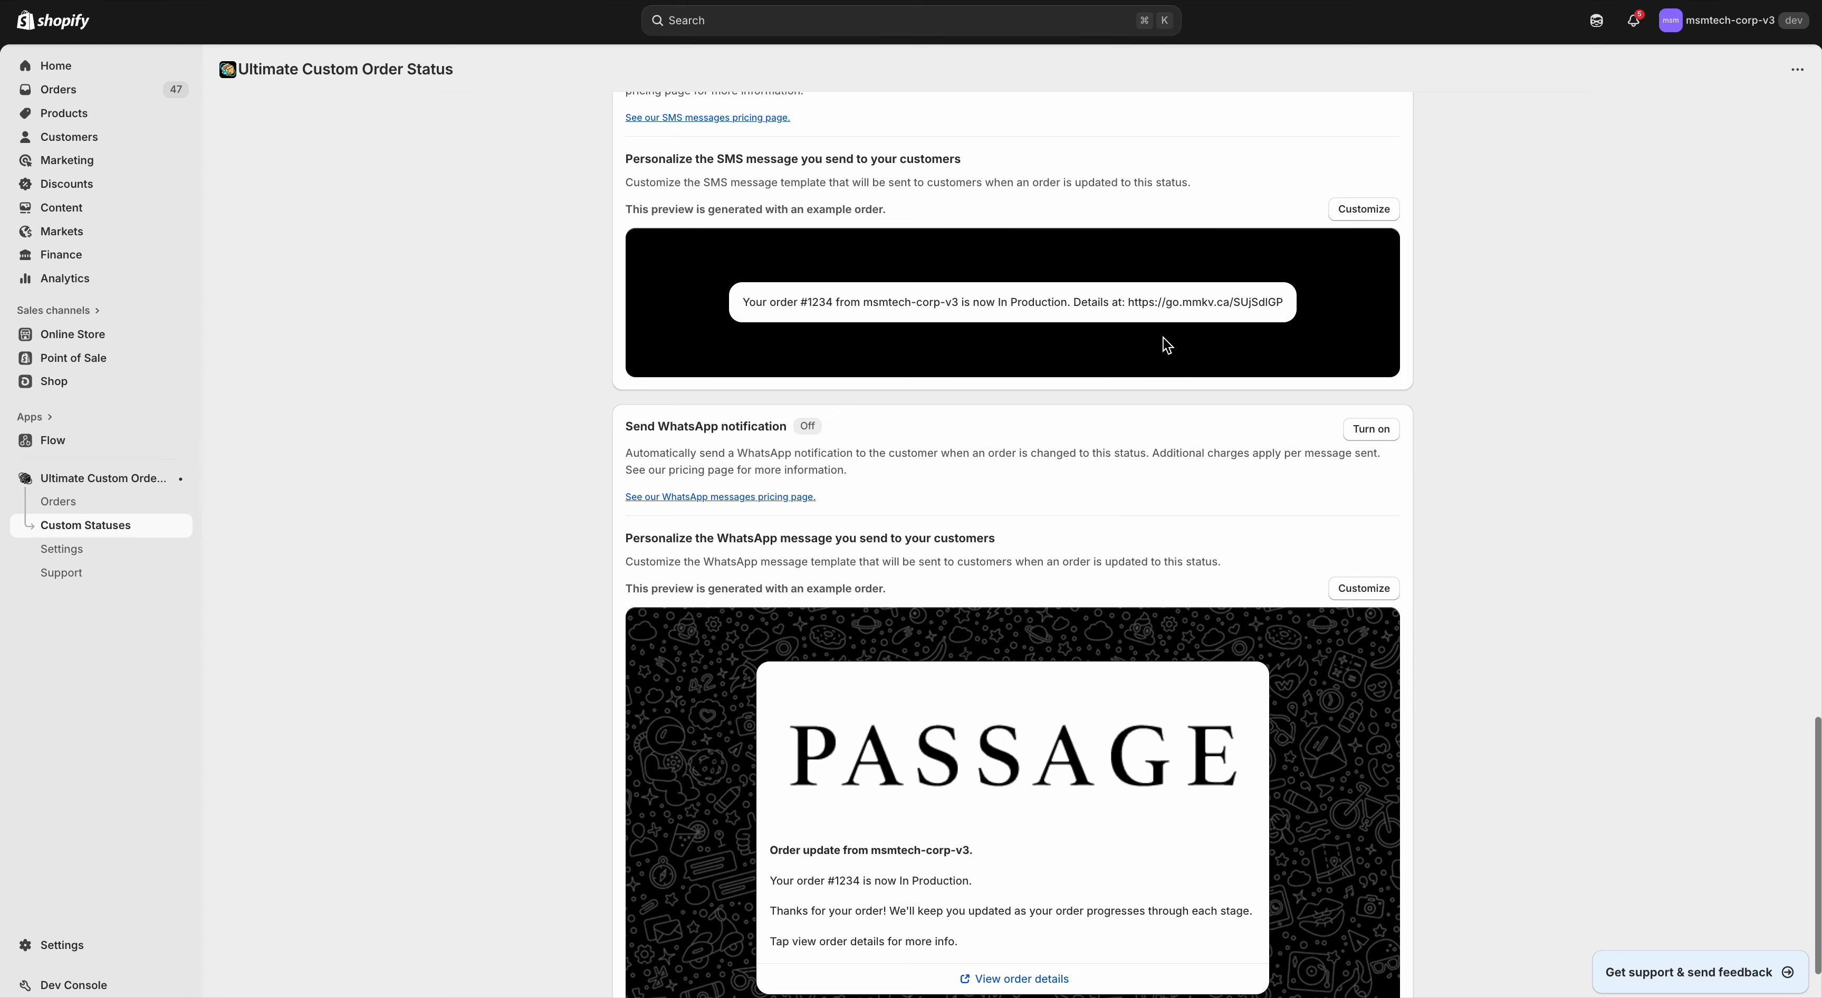
{"action": "scroll", "coordinate": [1165, 345], "scroll_direction": "up", "scroll_amount": 2}
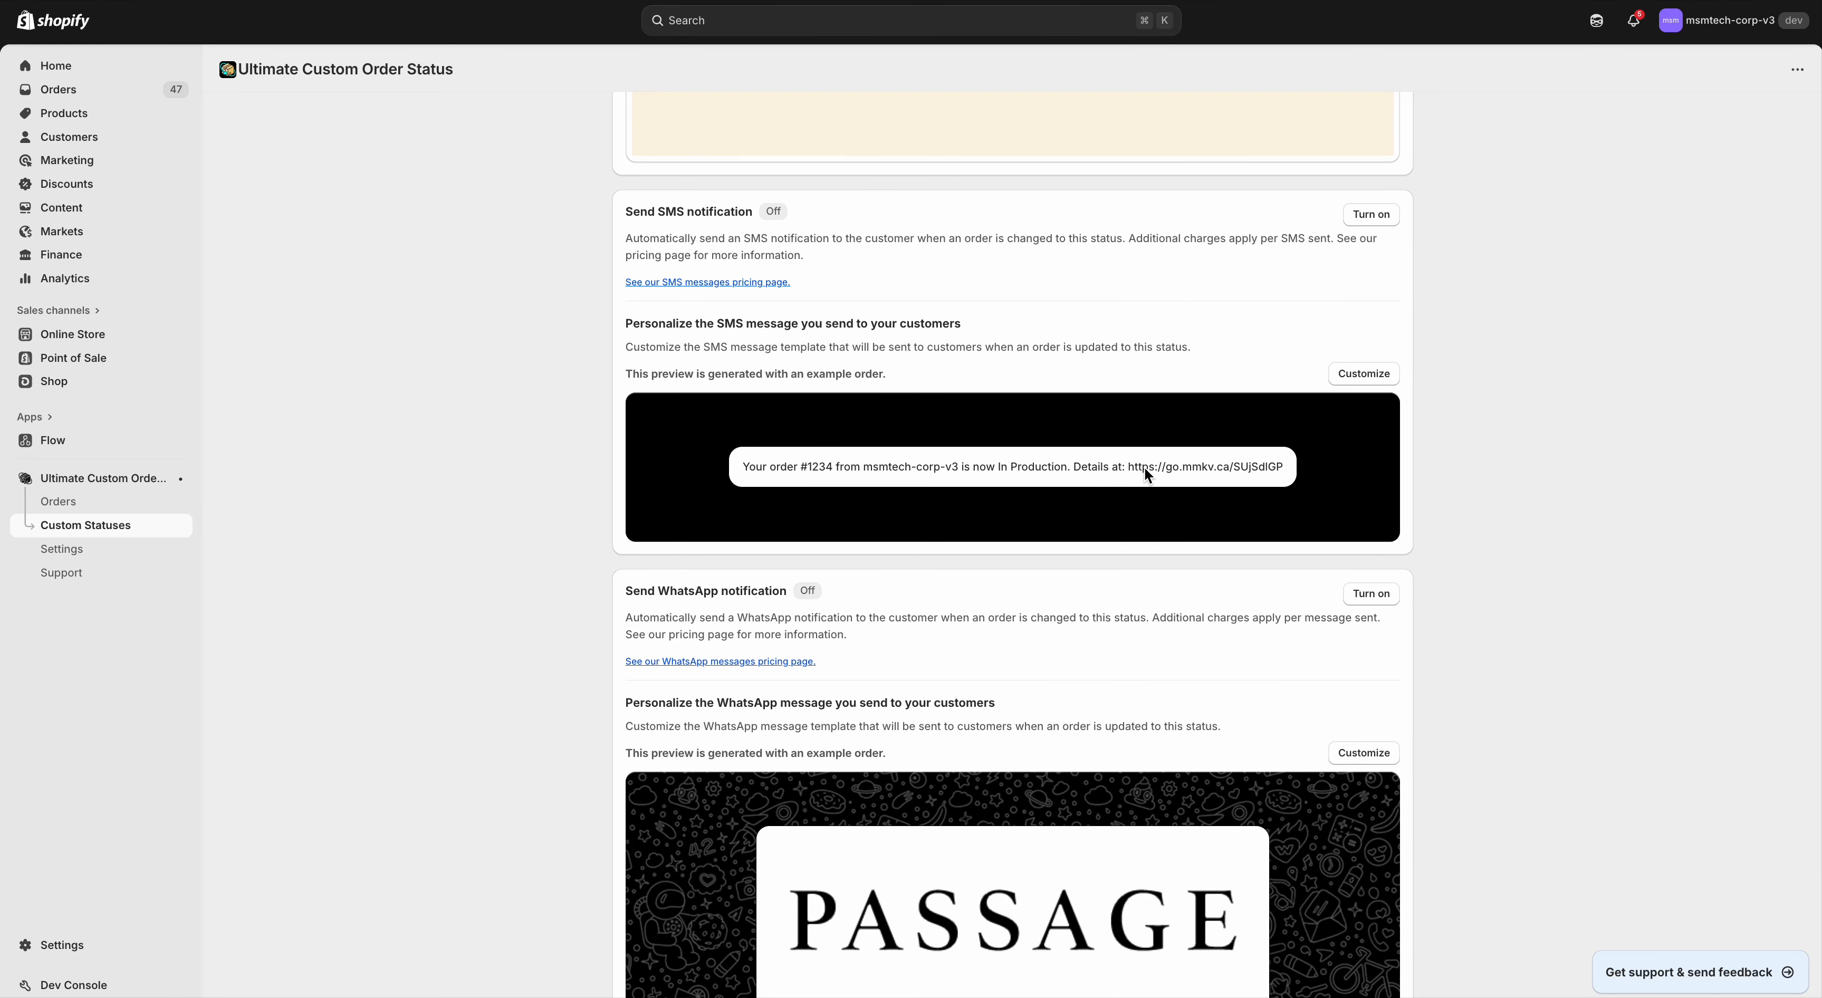
{"action": "left_click_drag", "start_coordinate": [1126, 466], "coordinate": [1282, 468]}
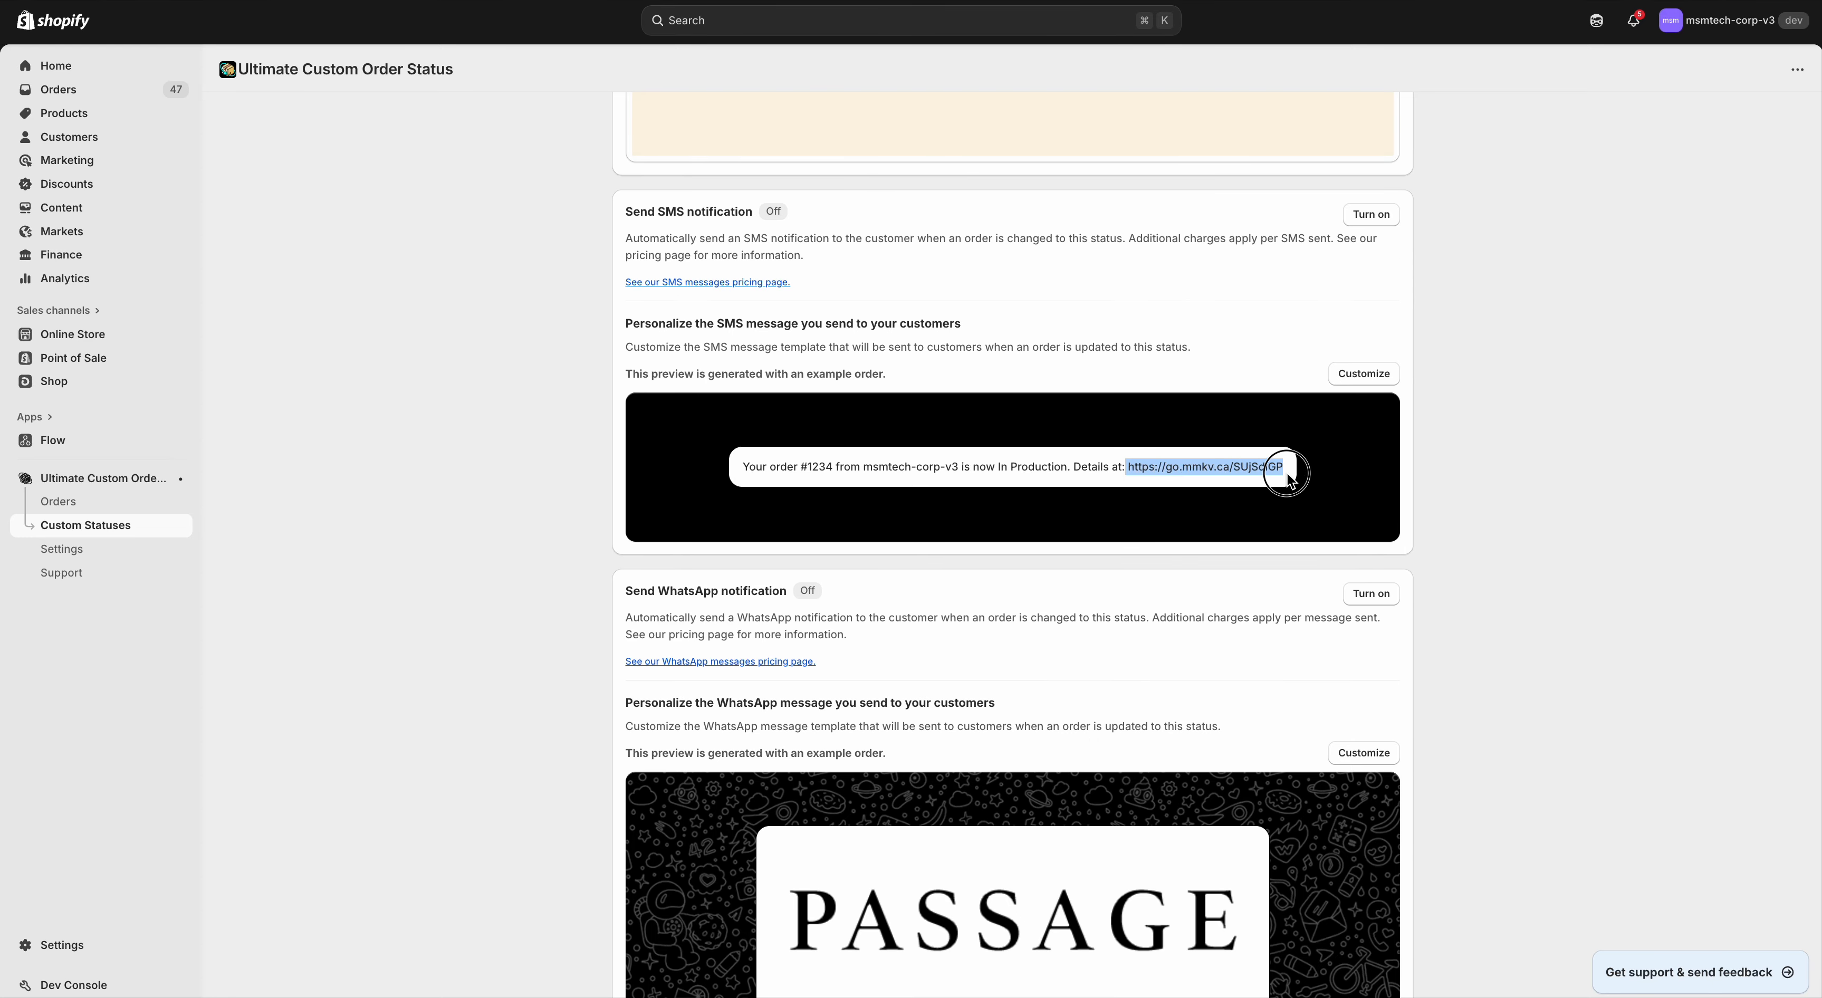
{"action": "left_click", "coordinate": [1360, 375]}
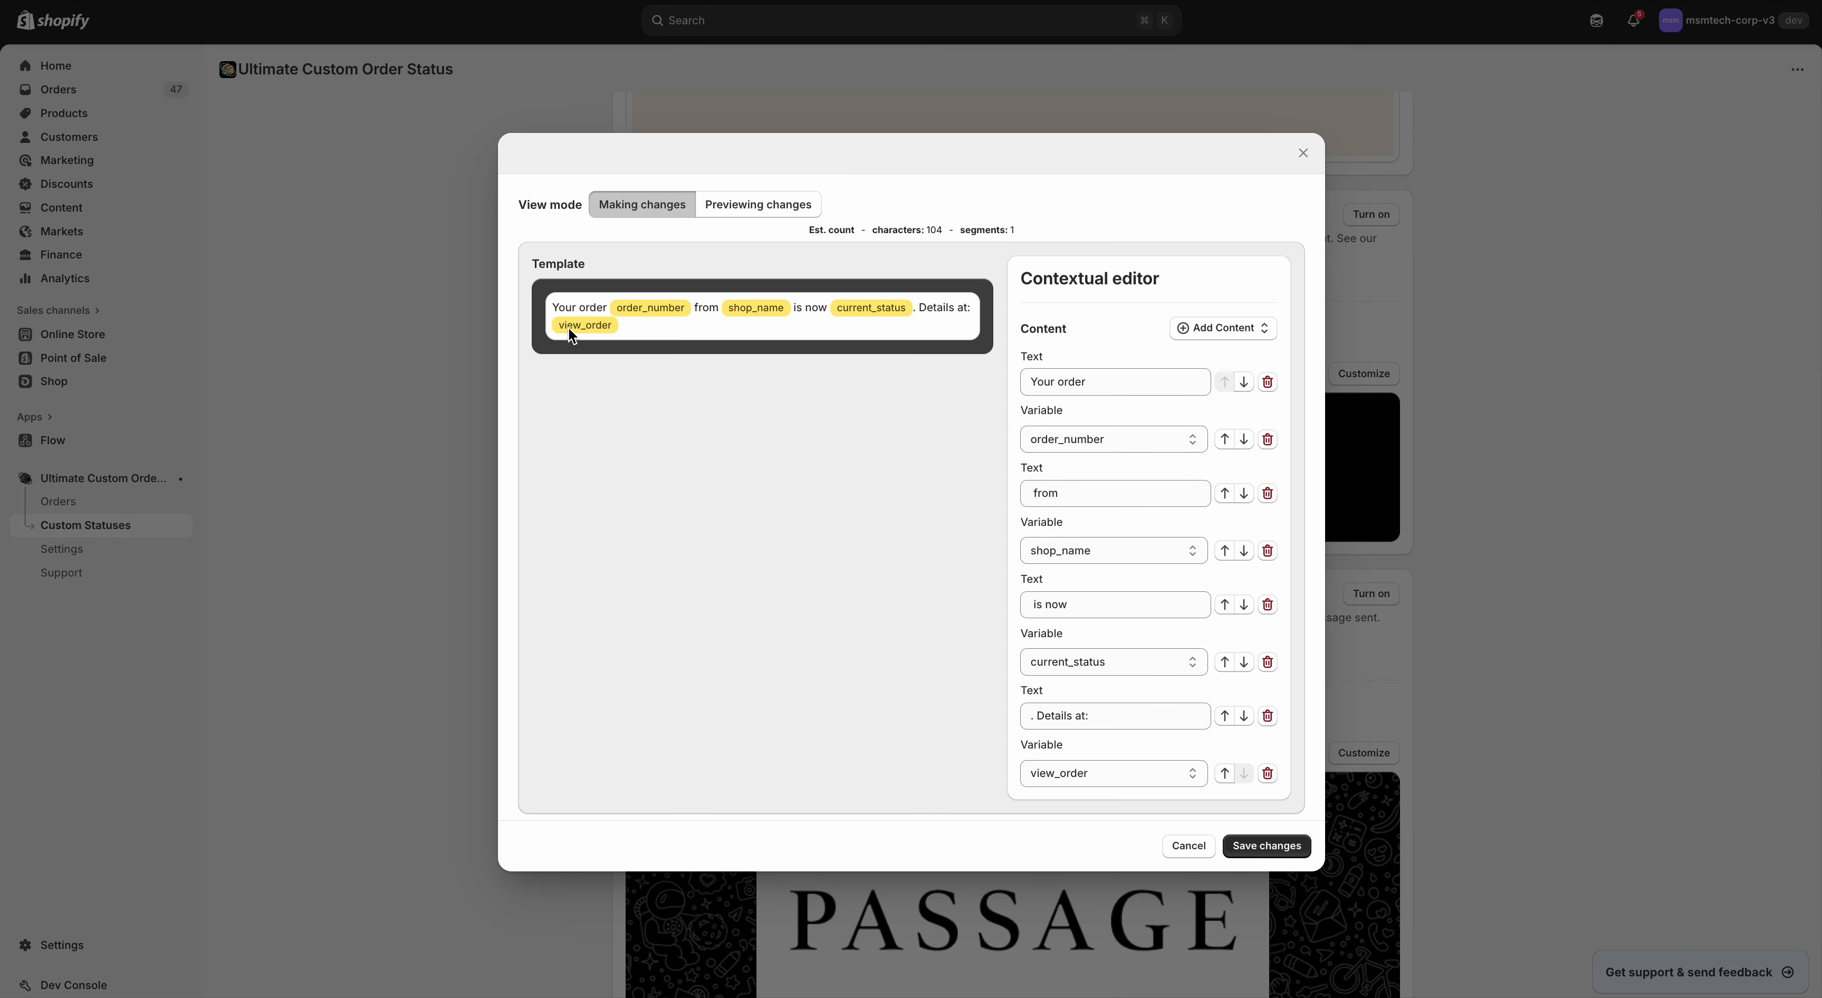
{"action": "left_click", "coordinate": [1188, 845]}
Step: Examine the View order details link in the WhatsApp preview and the Track your order button in the email preview
{"action": "scroll", "coordinate": [1185, 836], "scroll_direction": "down", "scroll_amount": 4}
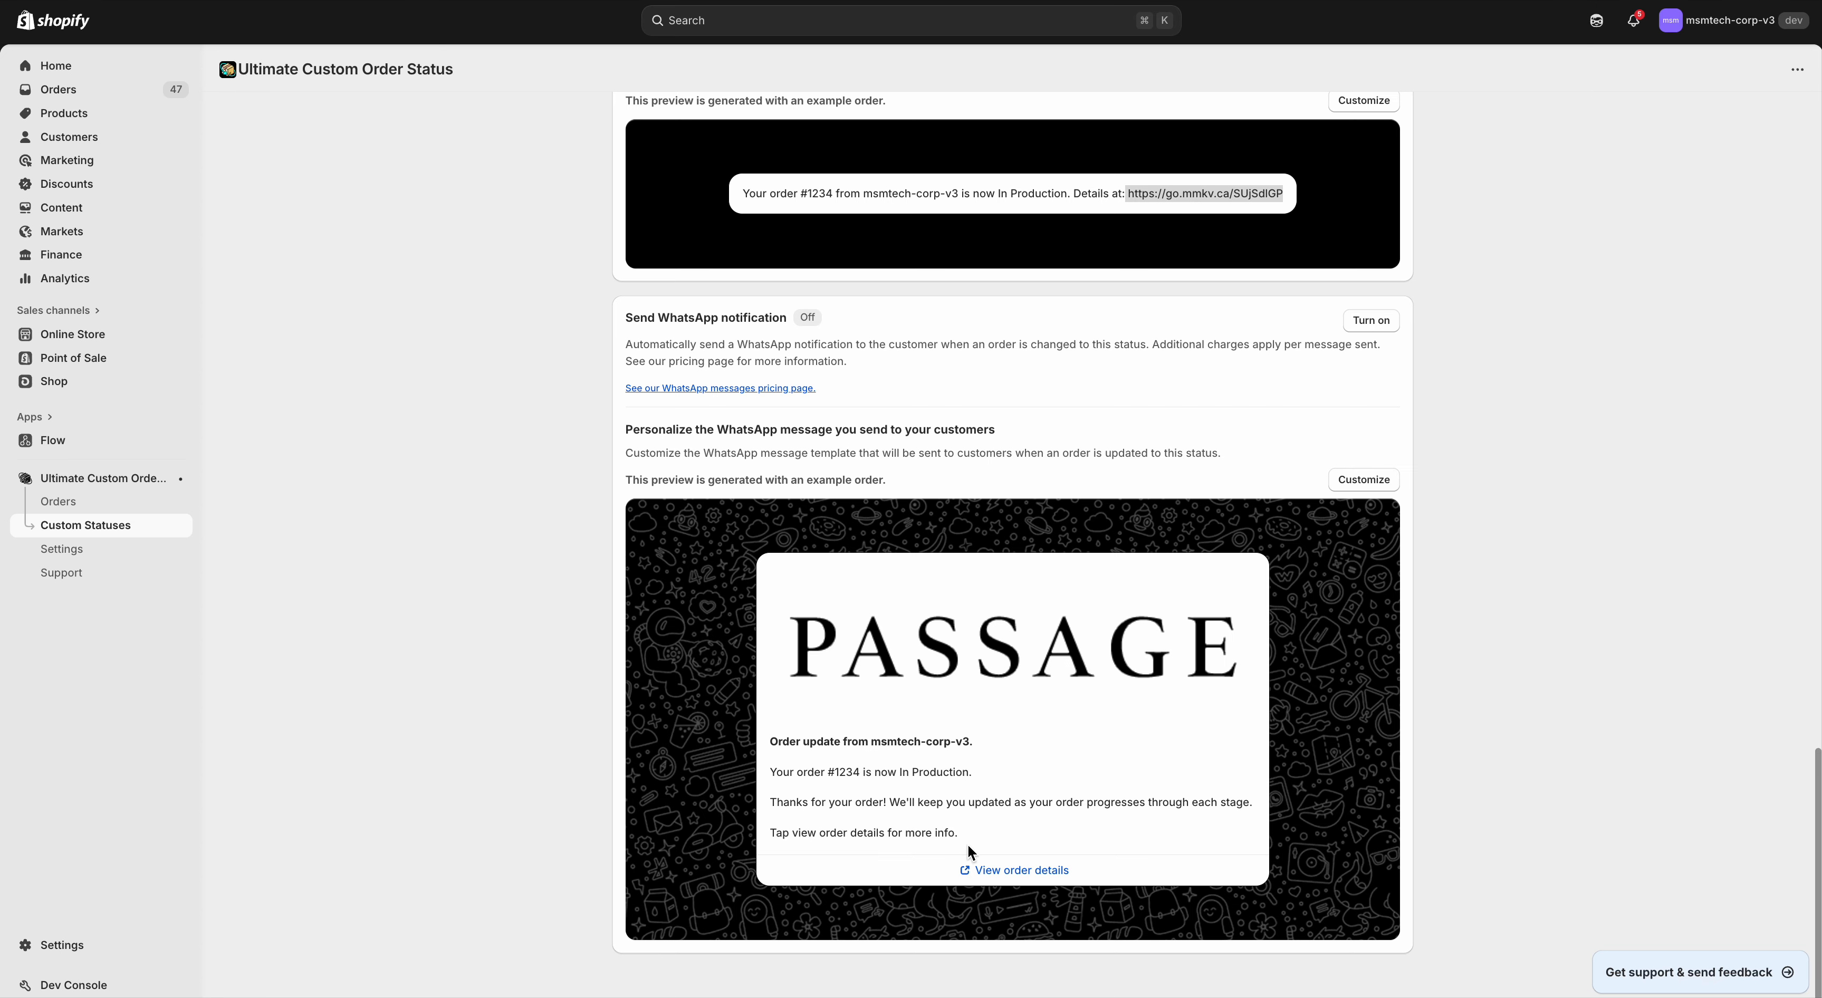
{"action": "scroll", "coordinate": [1081, 862], "scroll_direction": "up", "scroll_amount": 15}
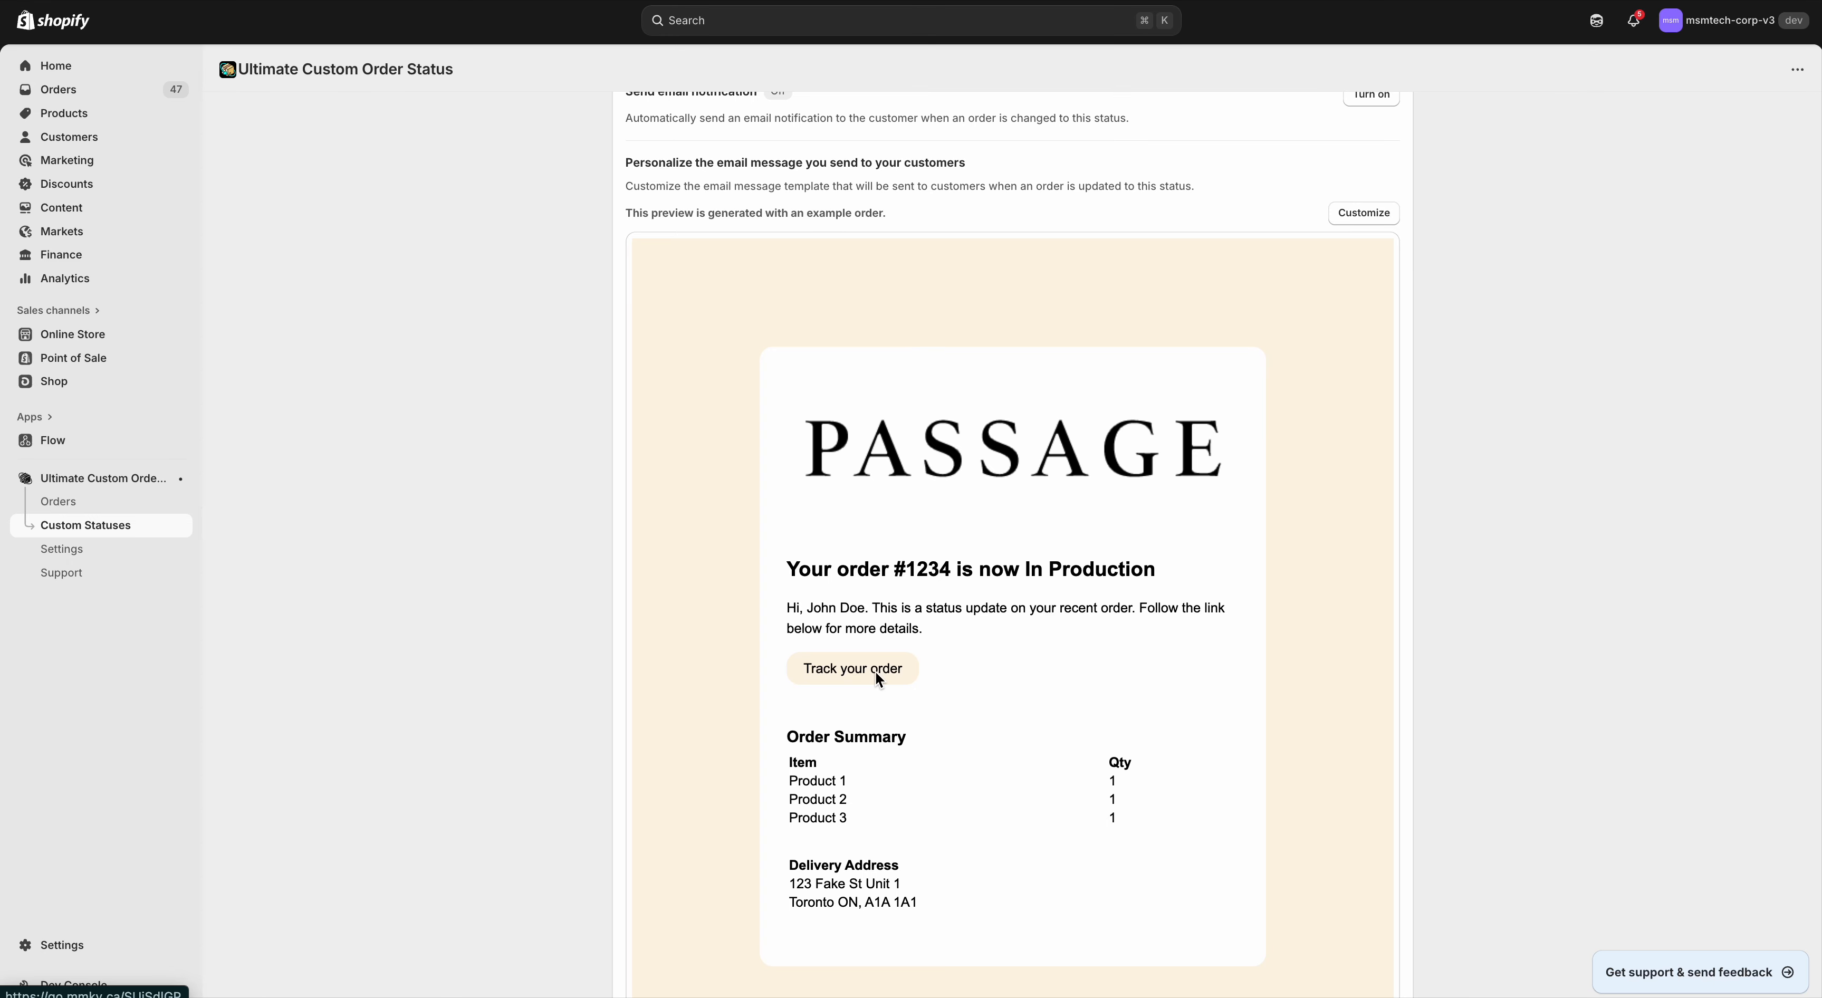
{"action": "scroll", "coordinate": [876, 670], "scroll_direction": "down", "scroll_amount": 3}
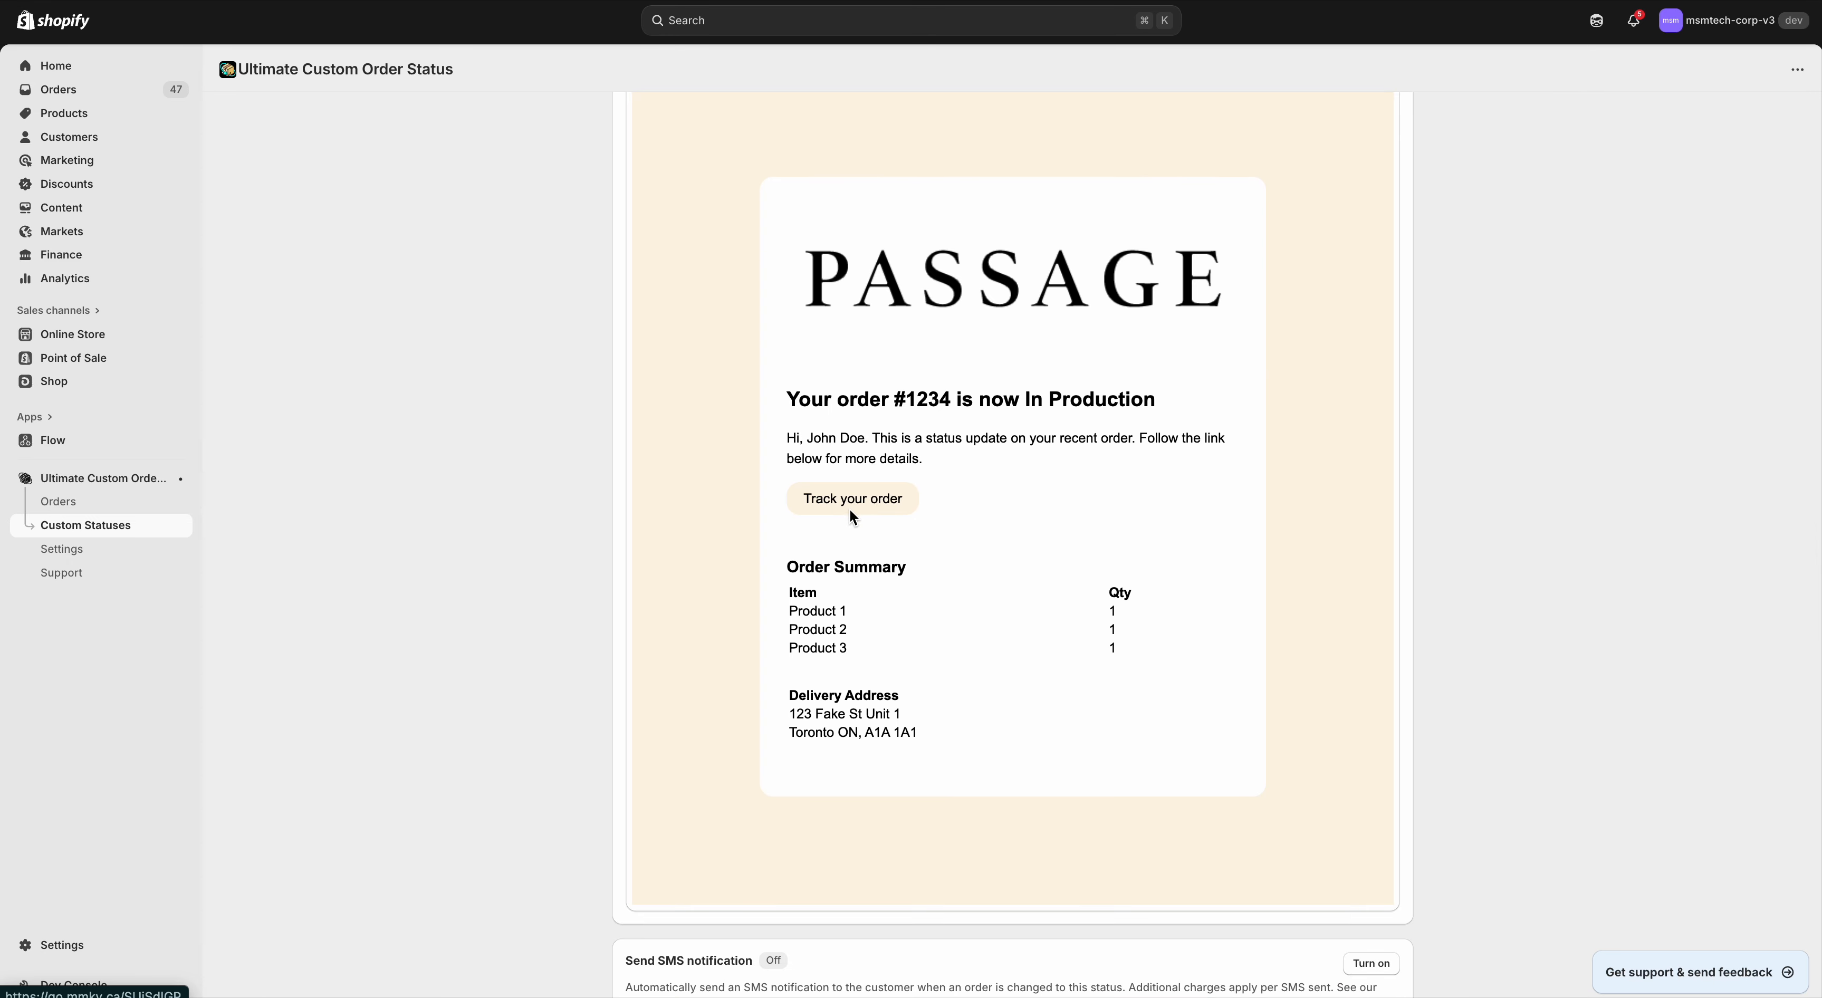
{"action": "scroll", "coordinate": [849, 510], "scroll_direction": "up", "scroll_amount": 6}
{"action": "scroll", "coordinate": [849, 516], "scroll_direction": "down", "scroll_amount": 5}
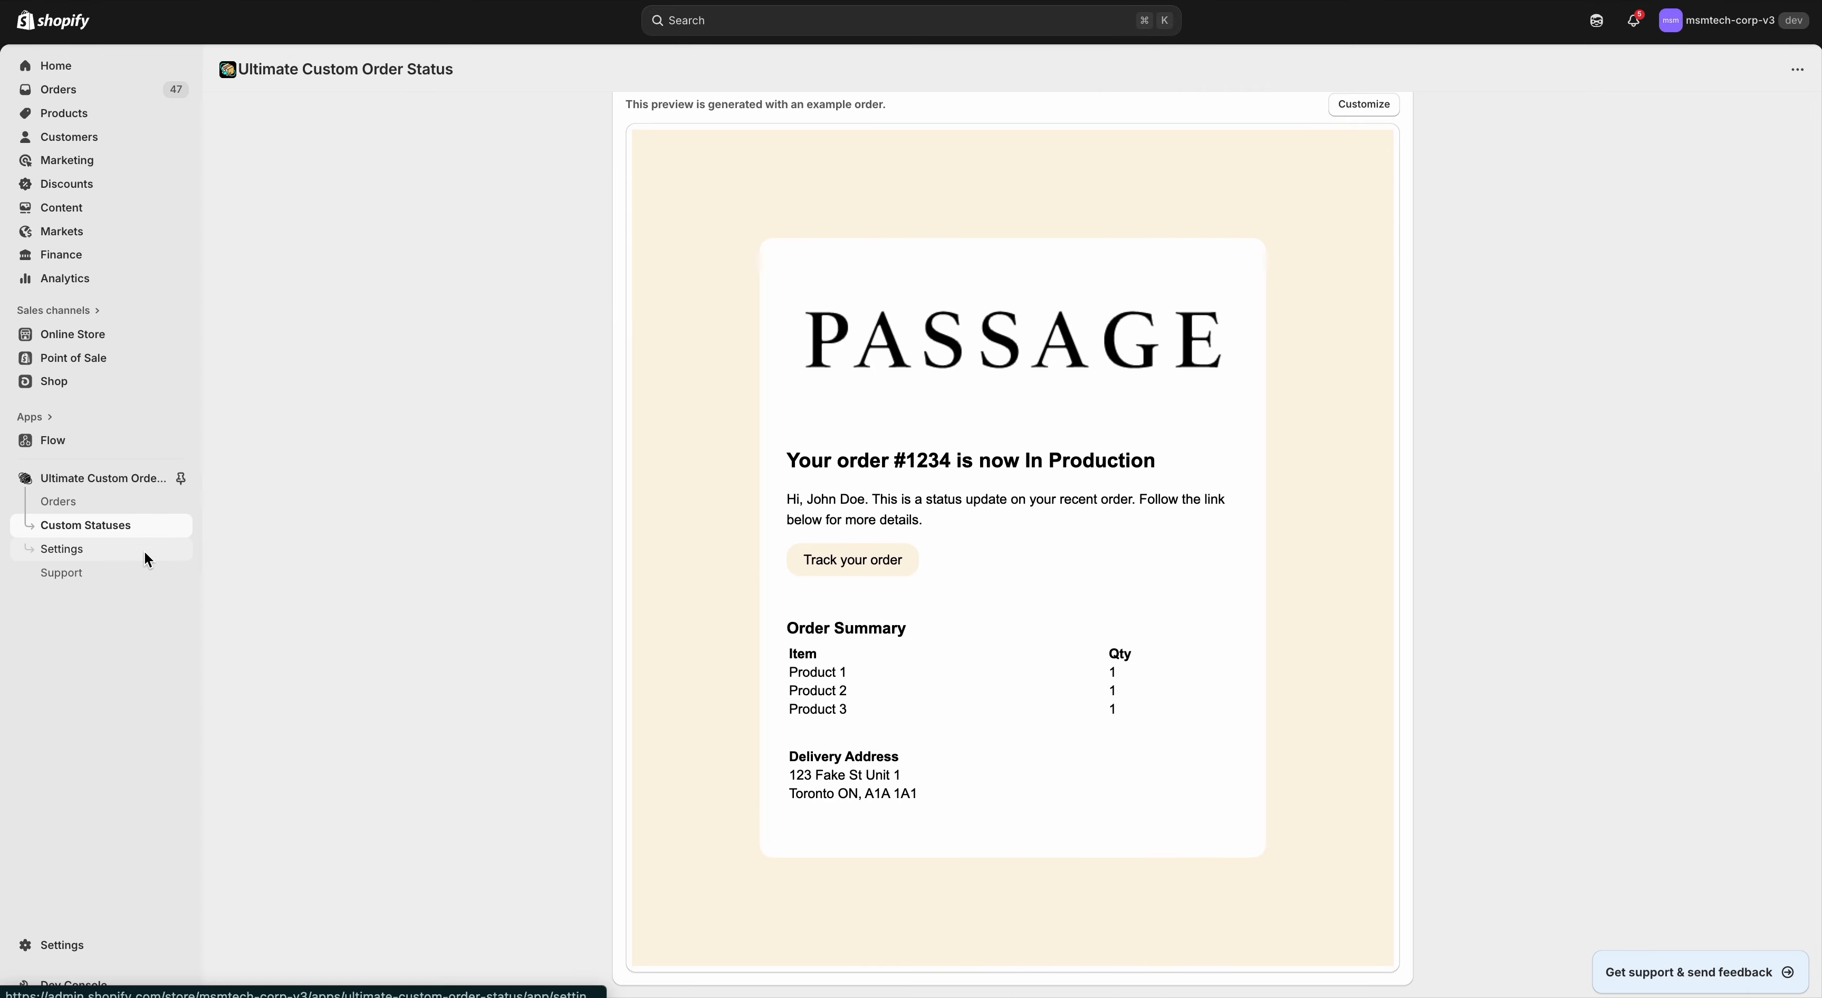
Step: Open the custom order status app's Settings page in a new browser tab
{"action": "scroll", "coordinate": [553, 565], "scroll_direction": "down", "scroll_amount": 10}
{"action": "scroll", "coordinate": [553, 566], "scroll_direction": "up", "scroll_amount": 10}
{"action": "scroll", "coordinate": [332, 580], "scroll_direction": "up", "scroll_amount": 4}
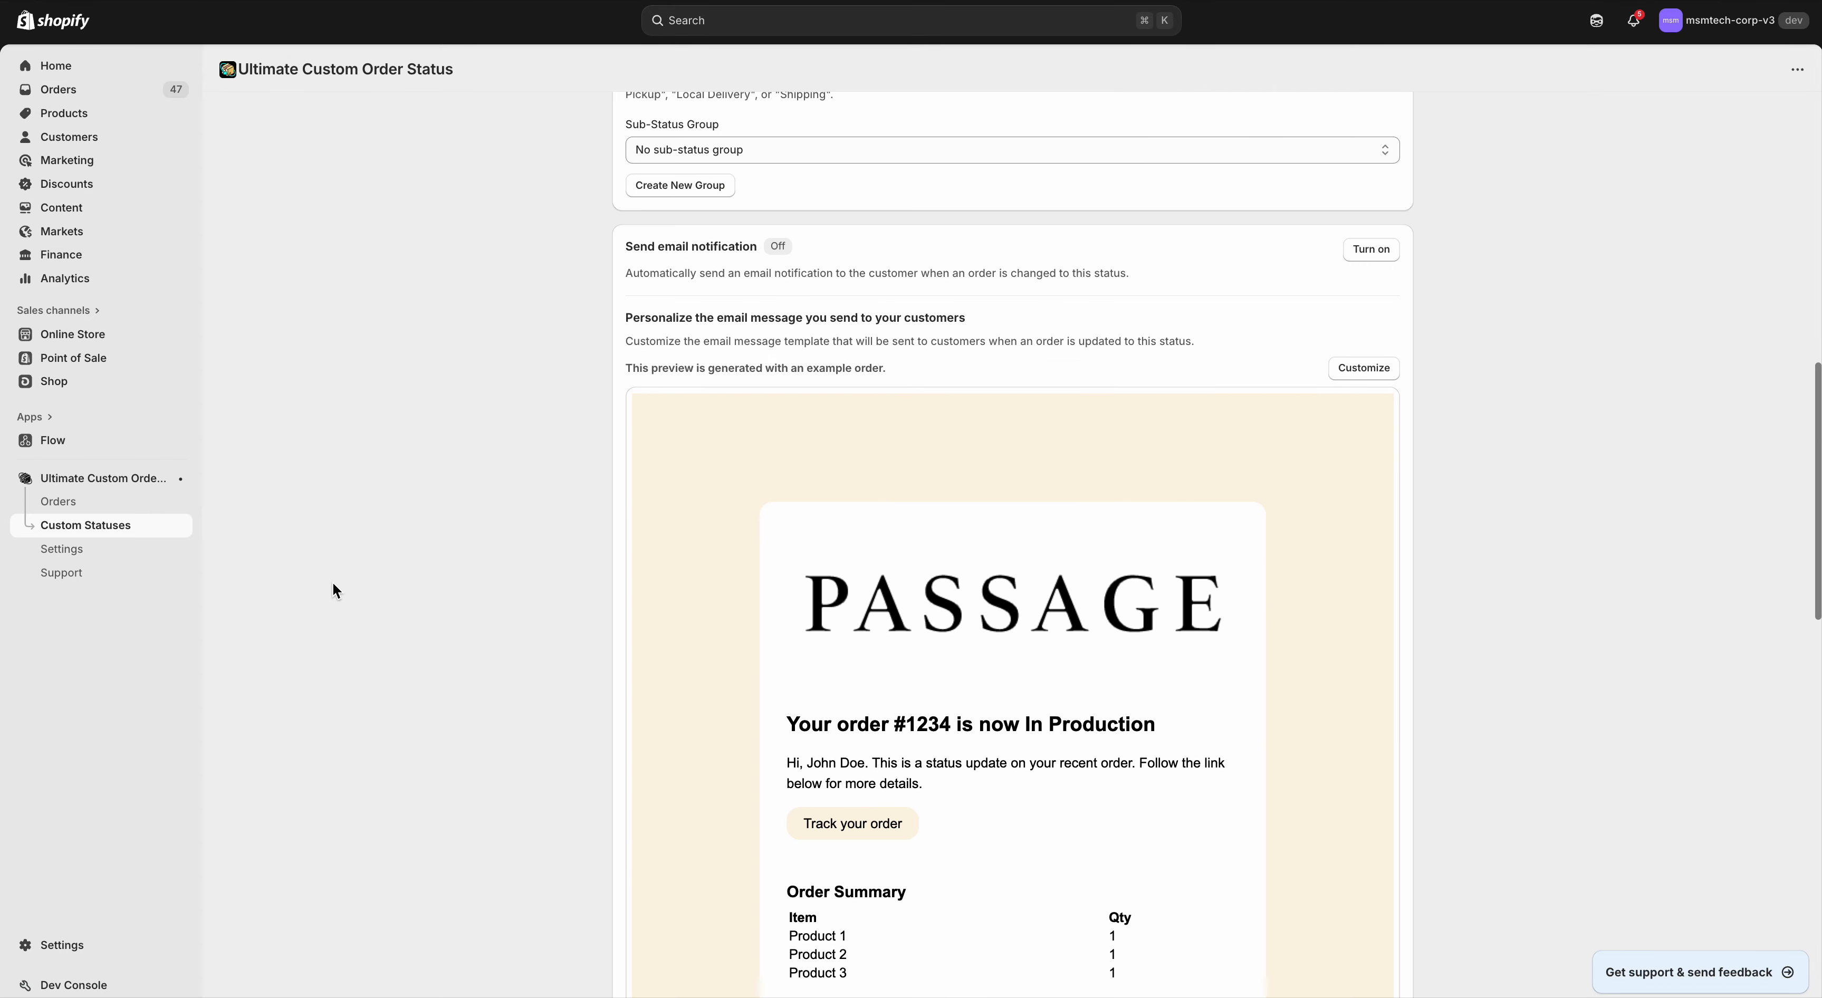
{"action": "scroll", "coordinate": [331, 580], "scroll_direction": "down", "scroll_amount": 10}
{"action": "scroll", "coordinate": [332, 580], "scroll_direction": "up", "scroll_amount": 6}
{"action": "right_click", "coordinate": [91, 556]}
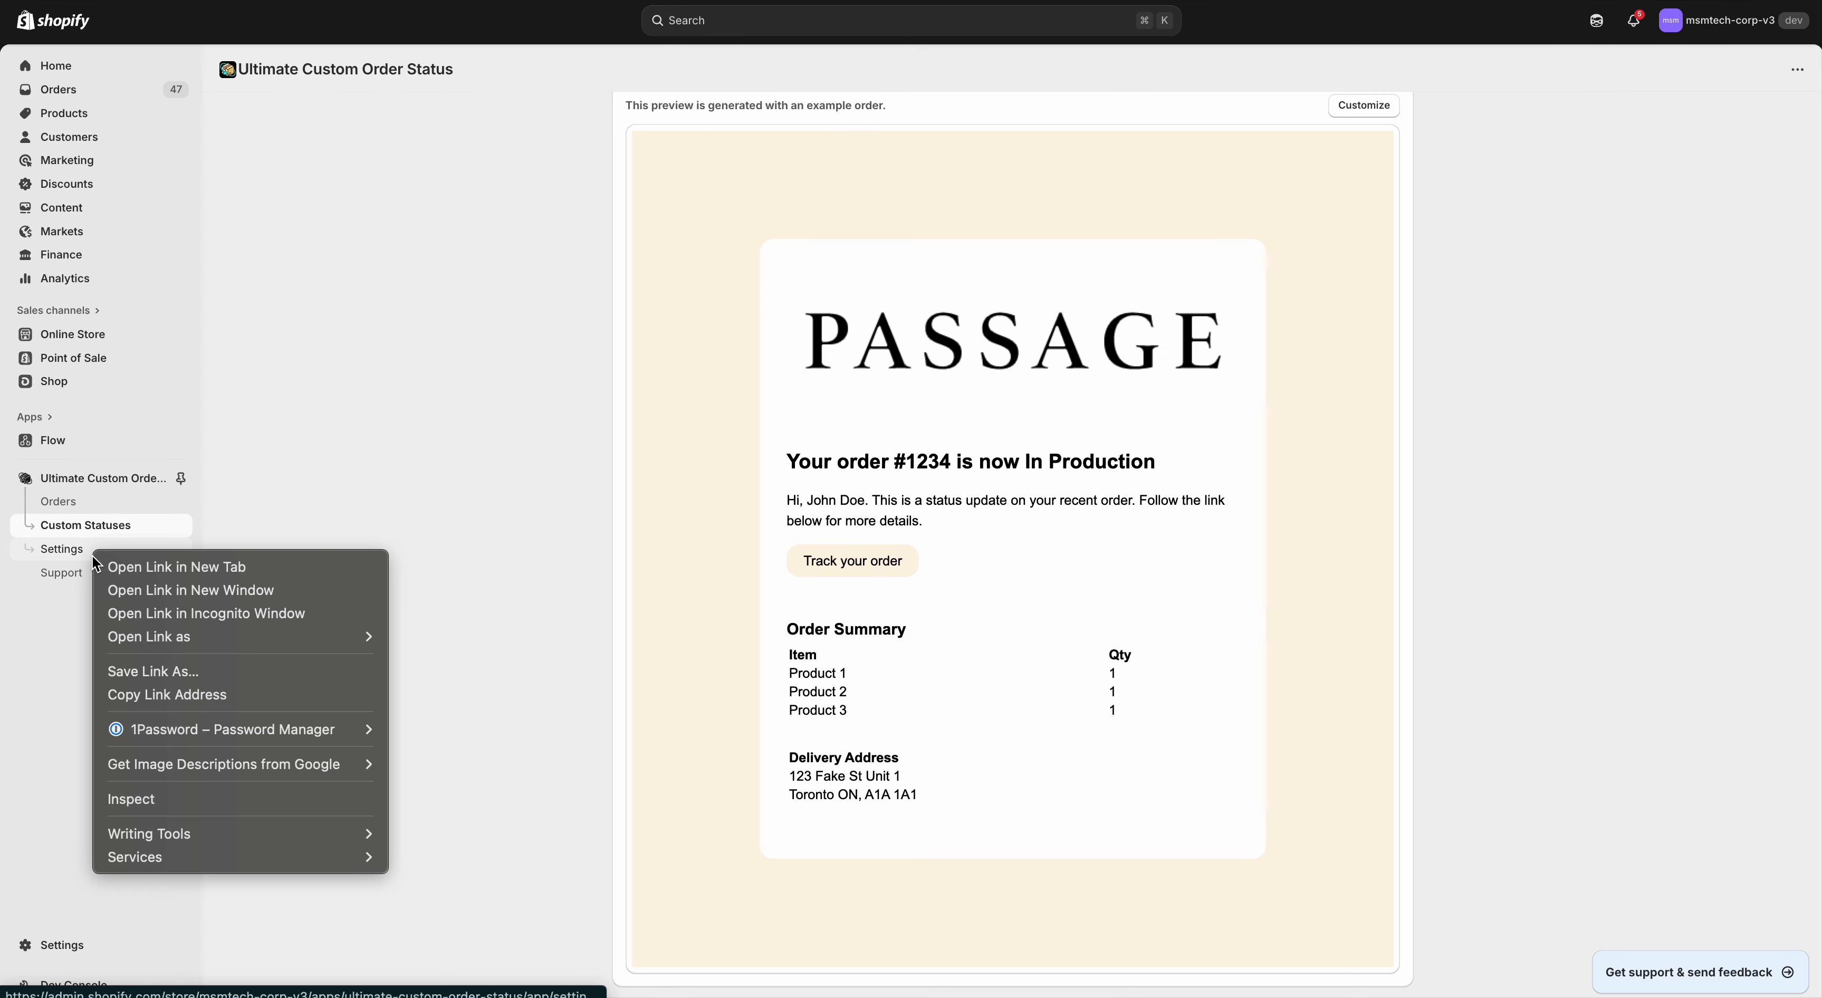
{"action": "left_click", "coordinate": [183, 567]}
{"action": "scroll", "coordinate": [526, 561], "scroll_direction": "down", "scroll_amount": 8}
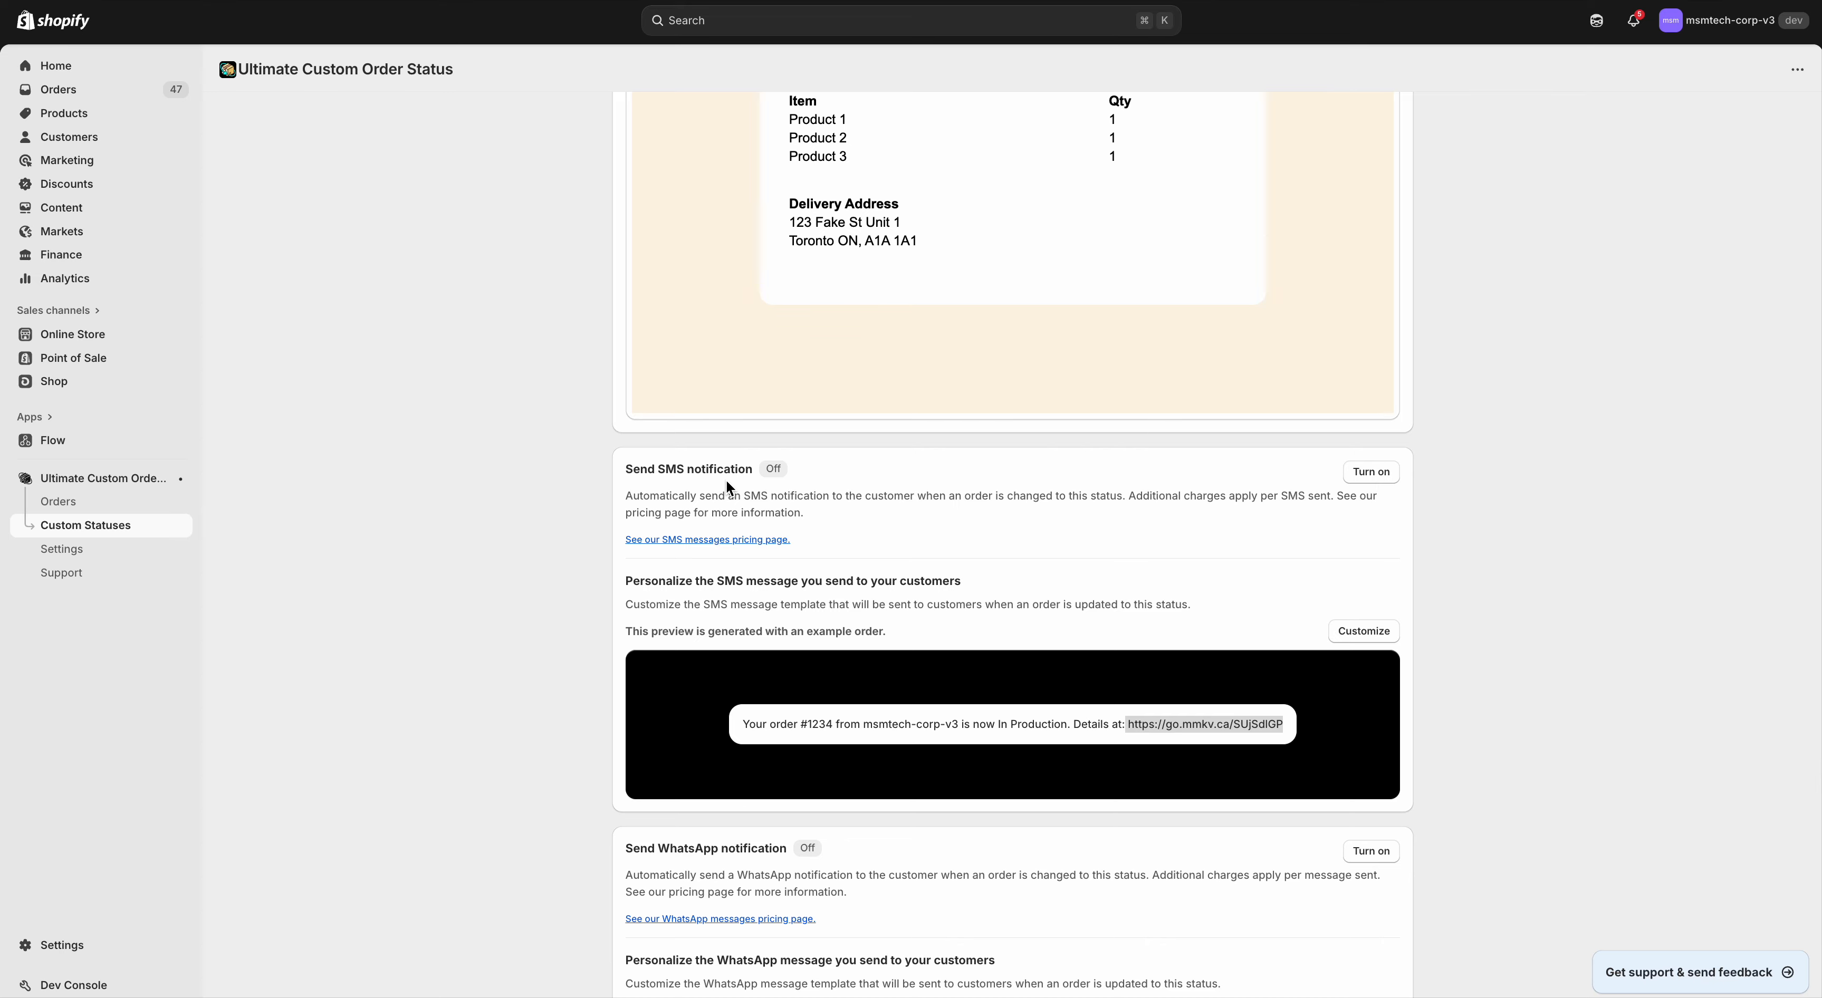
{"action": "scroll", "coordinate": [725, 480], "scroll_direction": "down", "scroll_amount": 8}
{"action": "scroll", "coordinate": [726, 480], "scroll_direction": "up", "scroll_amount": 8}
{"action": "scroll", "coordinate": [726, 481], "scroll_direction": "down", "scroll_amount": 3}
{"action": "scroll", "coordinate": [726, 480], "scroll_direction": "up", "scroll_amount": 7}
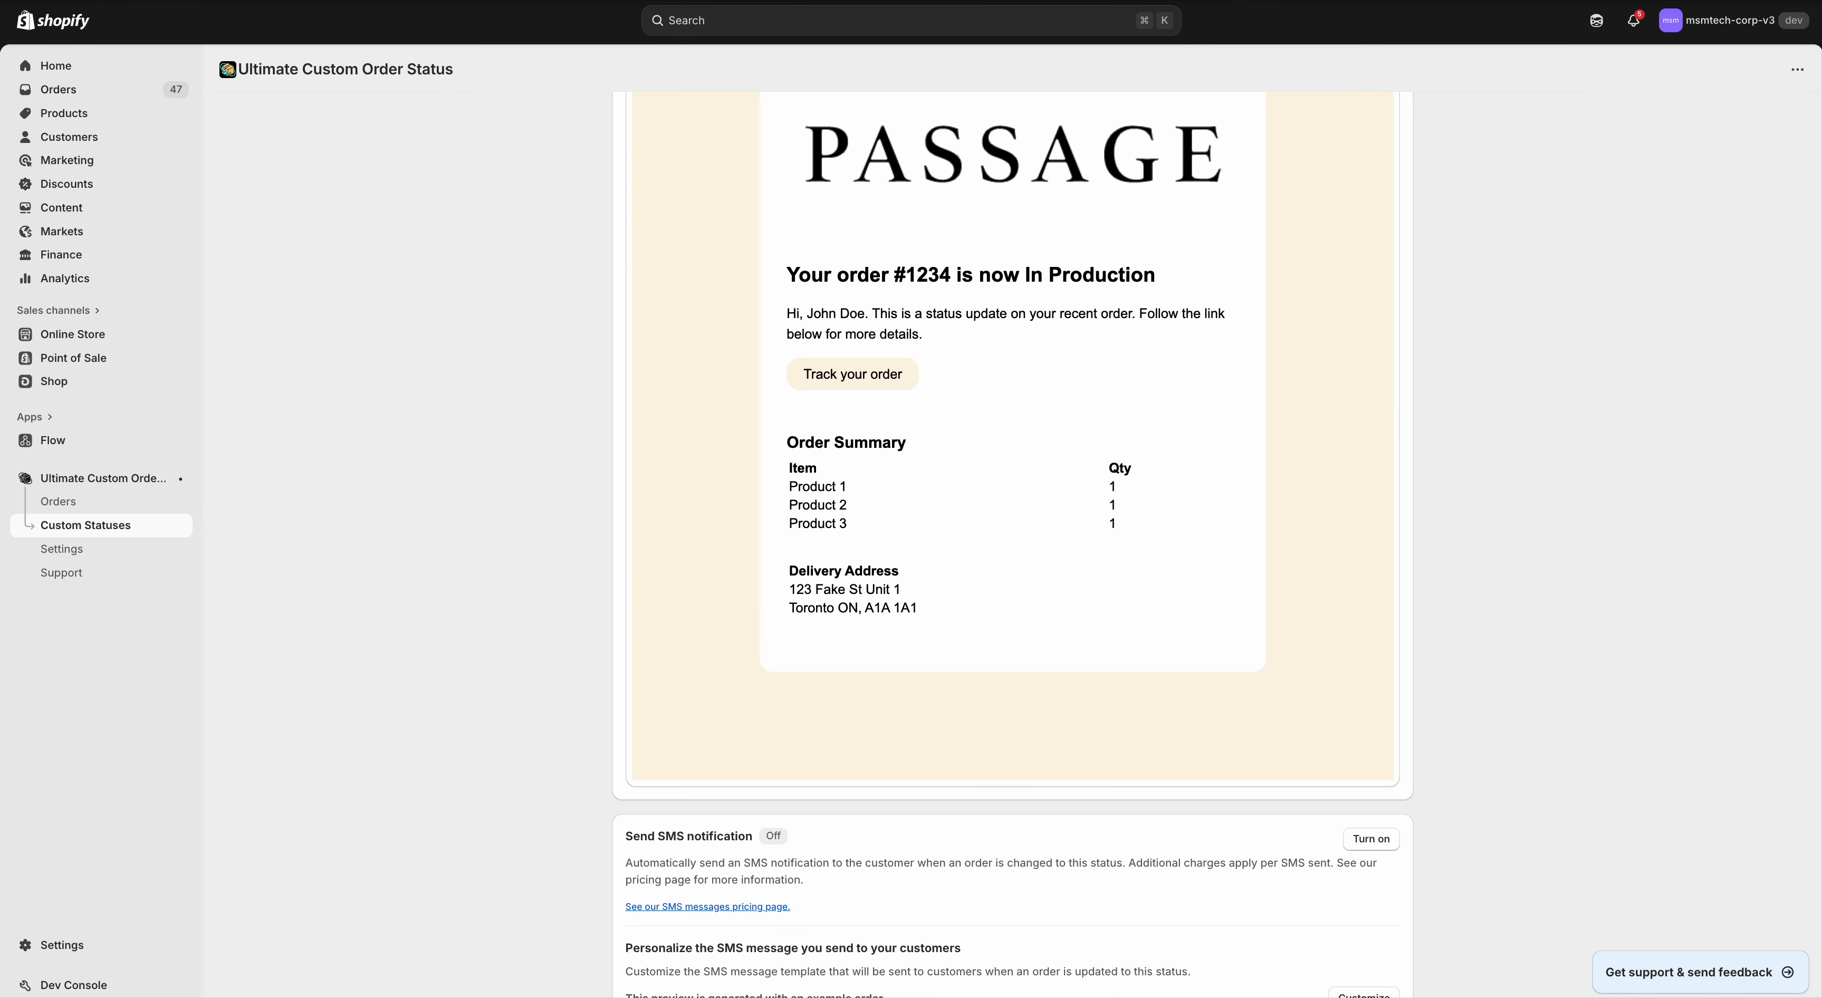
Step: Switch to the Settings tab and view the Order status page section under Global settings
{"action": "key", "text": "ctrl+Tab"}
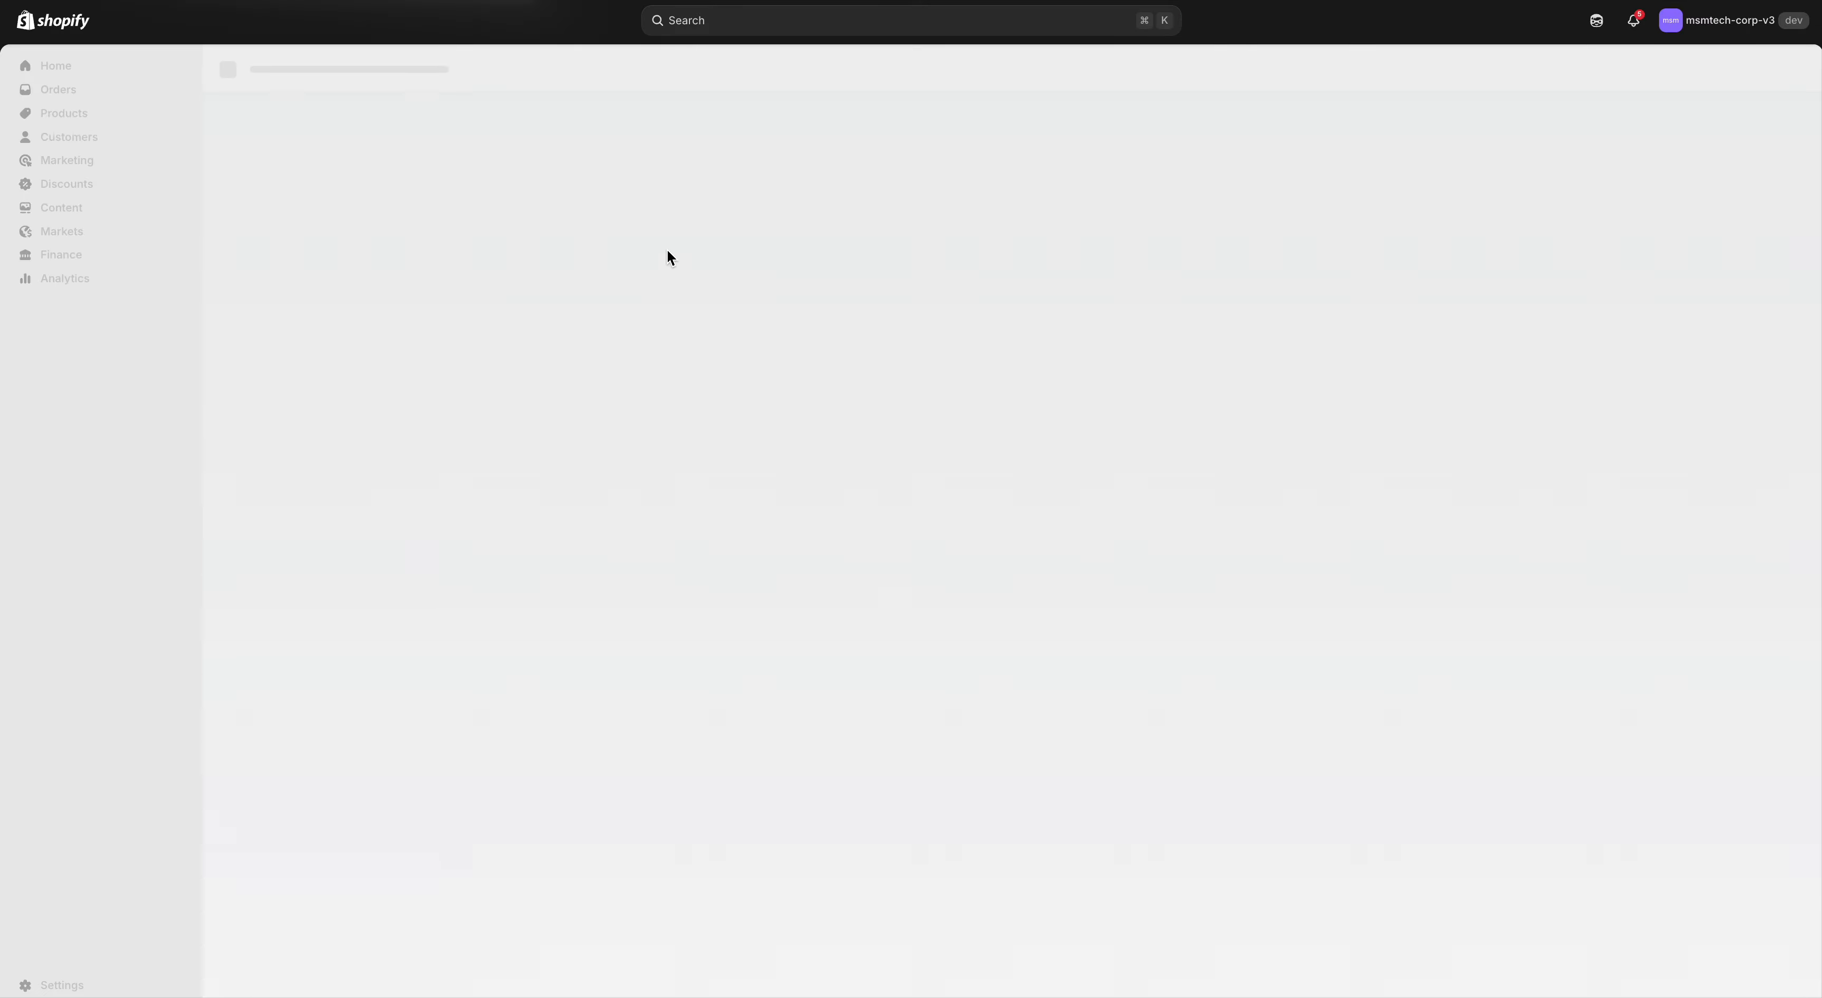
{"action": "scroll", "coordinate": [668, 252], "scroll_direction": "down", "scroll_amount": 7}
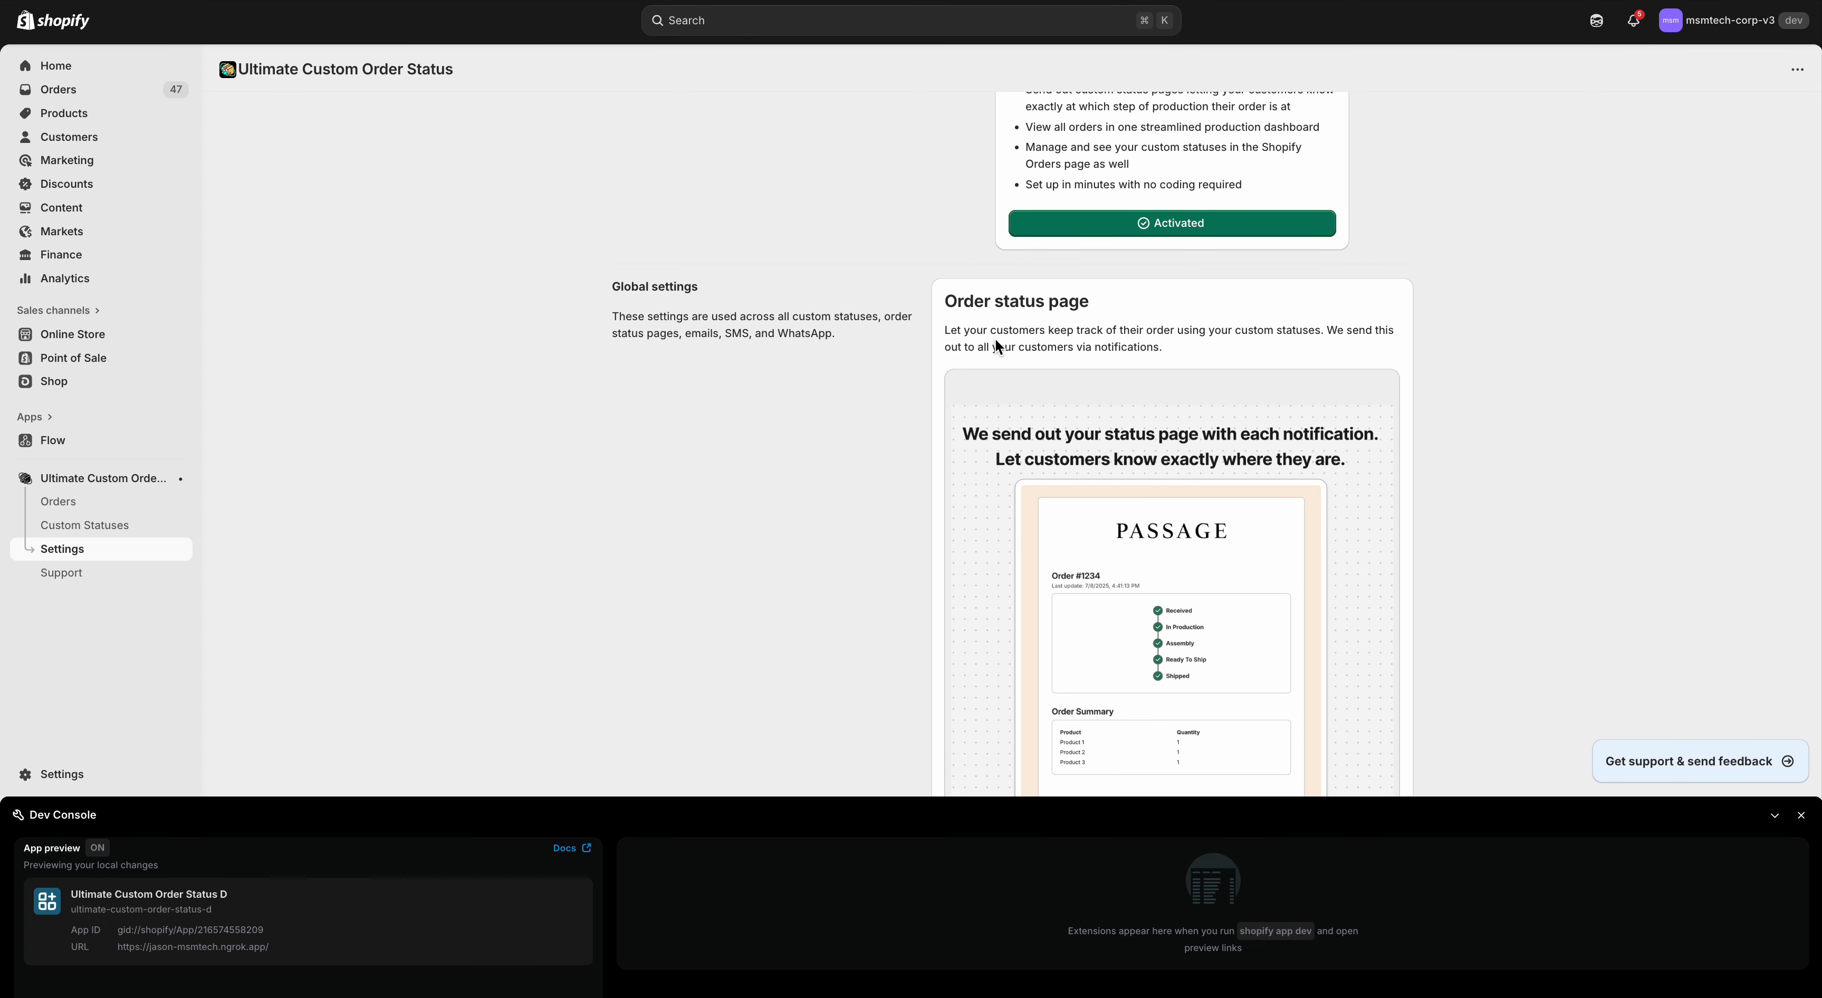
{"action": "scroll", "coordinate": [1044, 338], "scroll_direction": "down", "scroll_amount": 3}
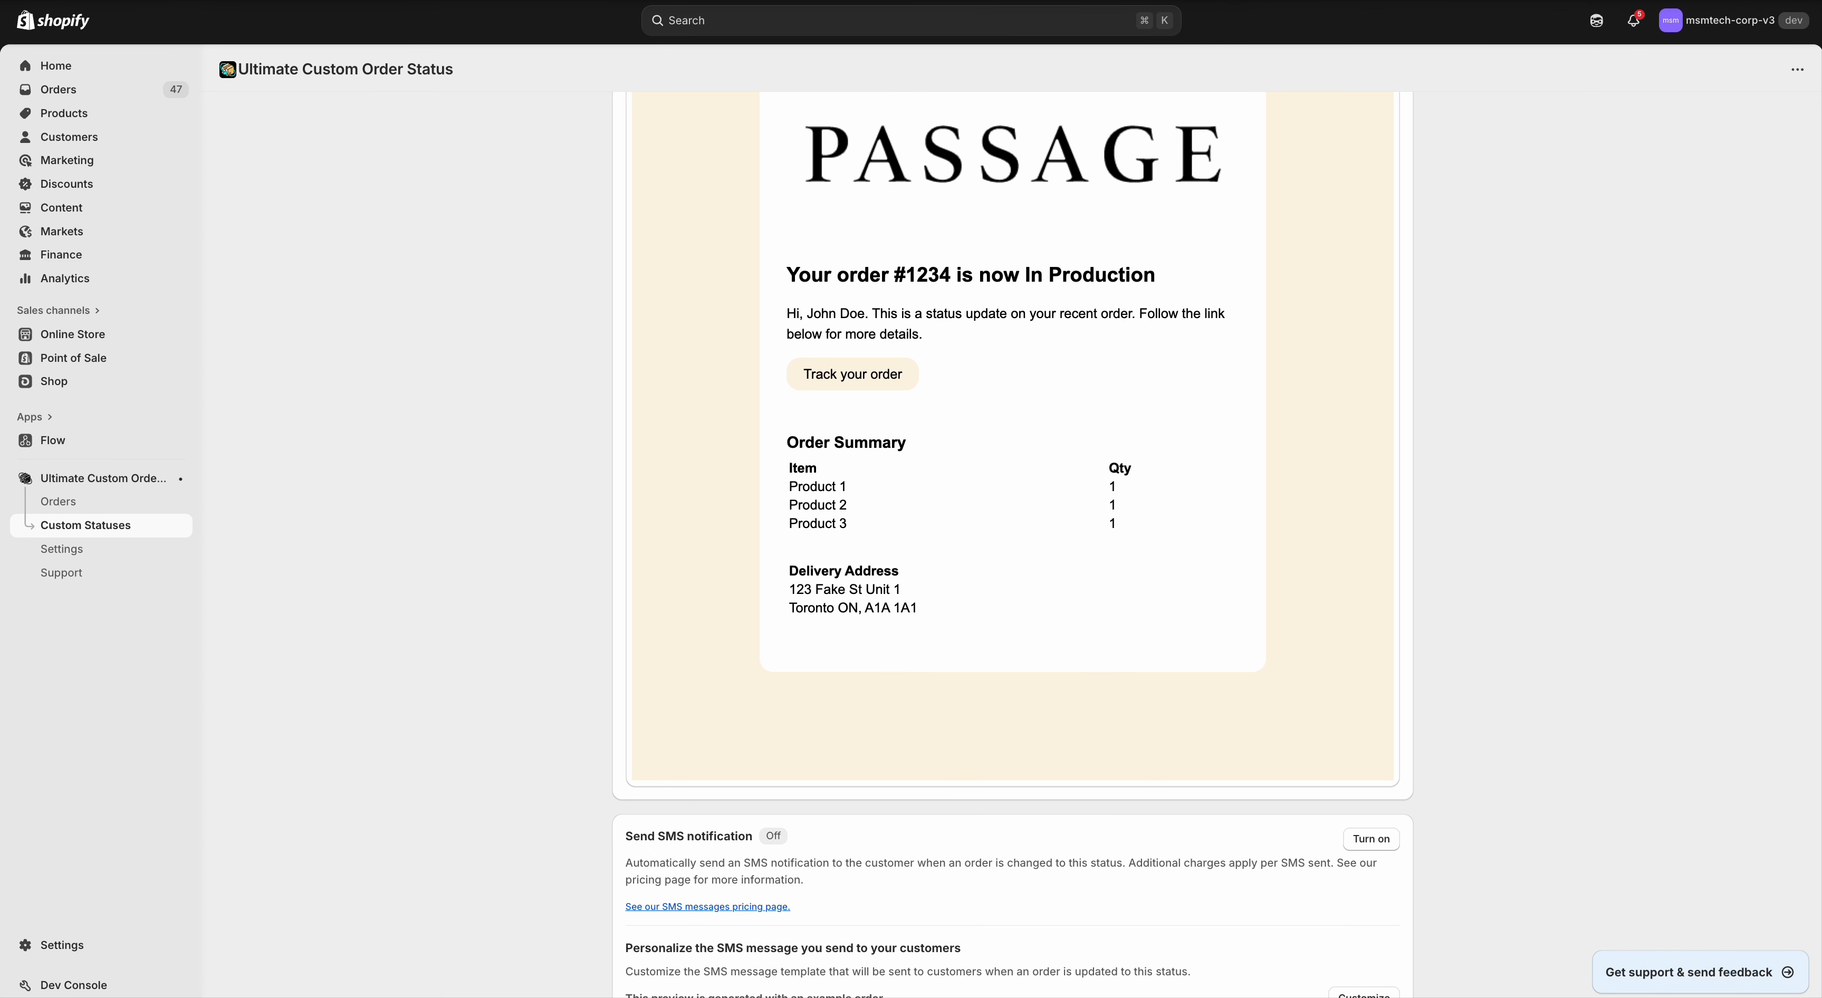
Step: Return to the custom status tab and review the order links in the email, SMS and WhatsApp previews
{"action": "scroll", "coordinate": [988, 359], "scroll_direction": "up", "scroll_amount": 2}
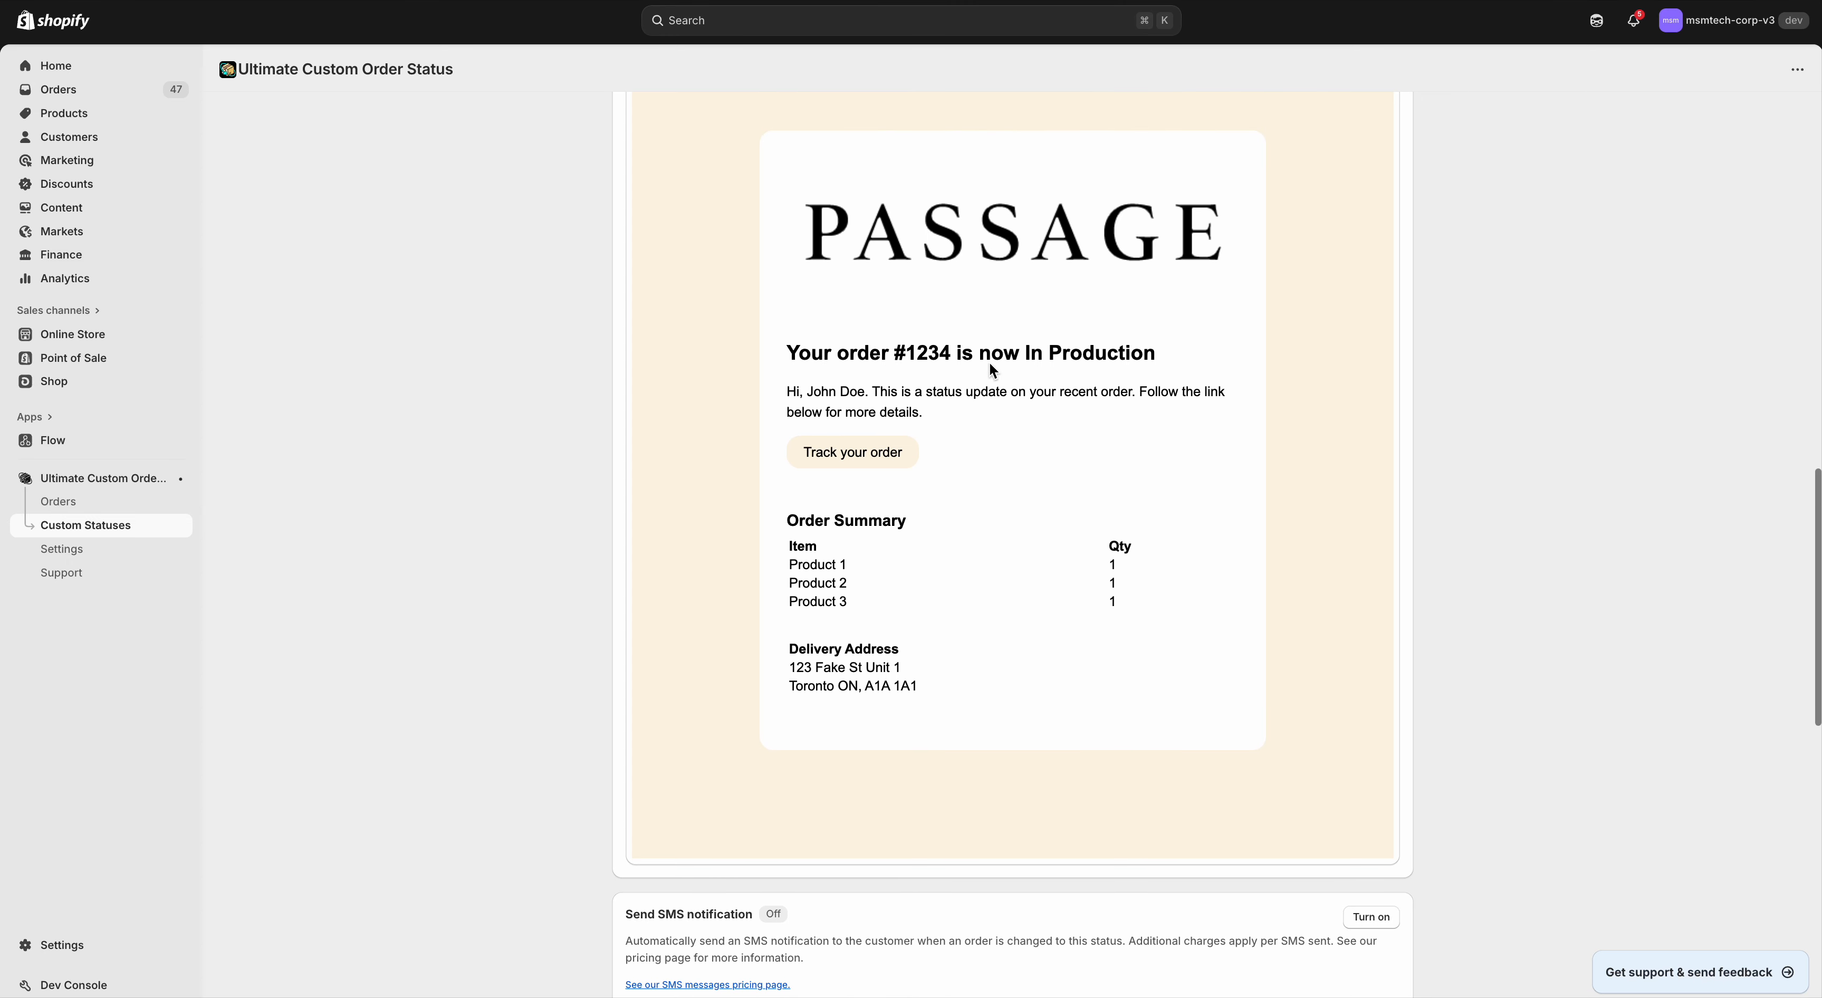
{"action": "scroll", "coordinate": [839, 456], "scroll_direction": "down", "scroll_amount": 10}
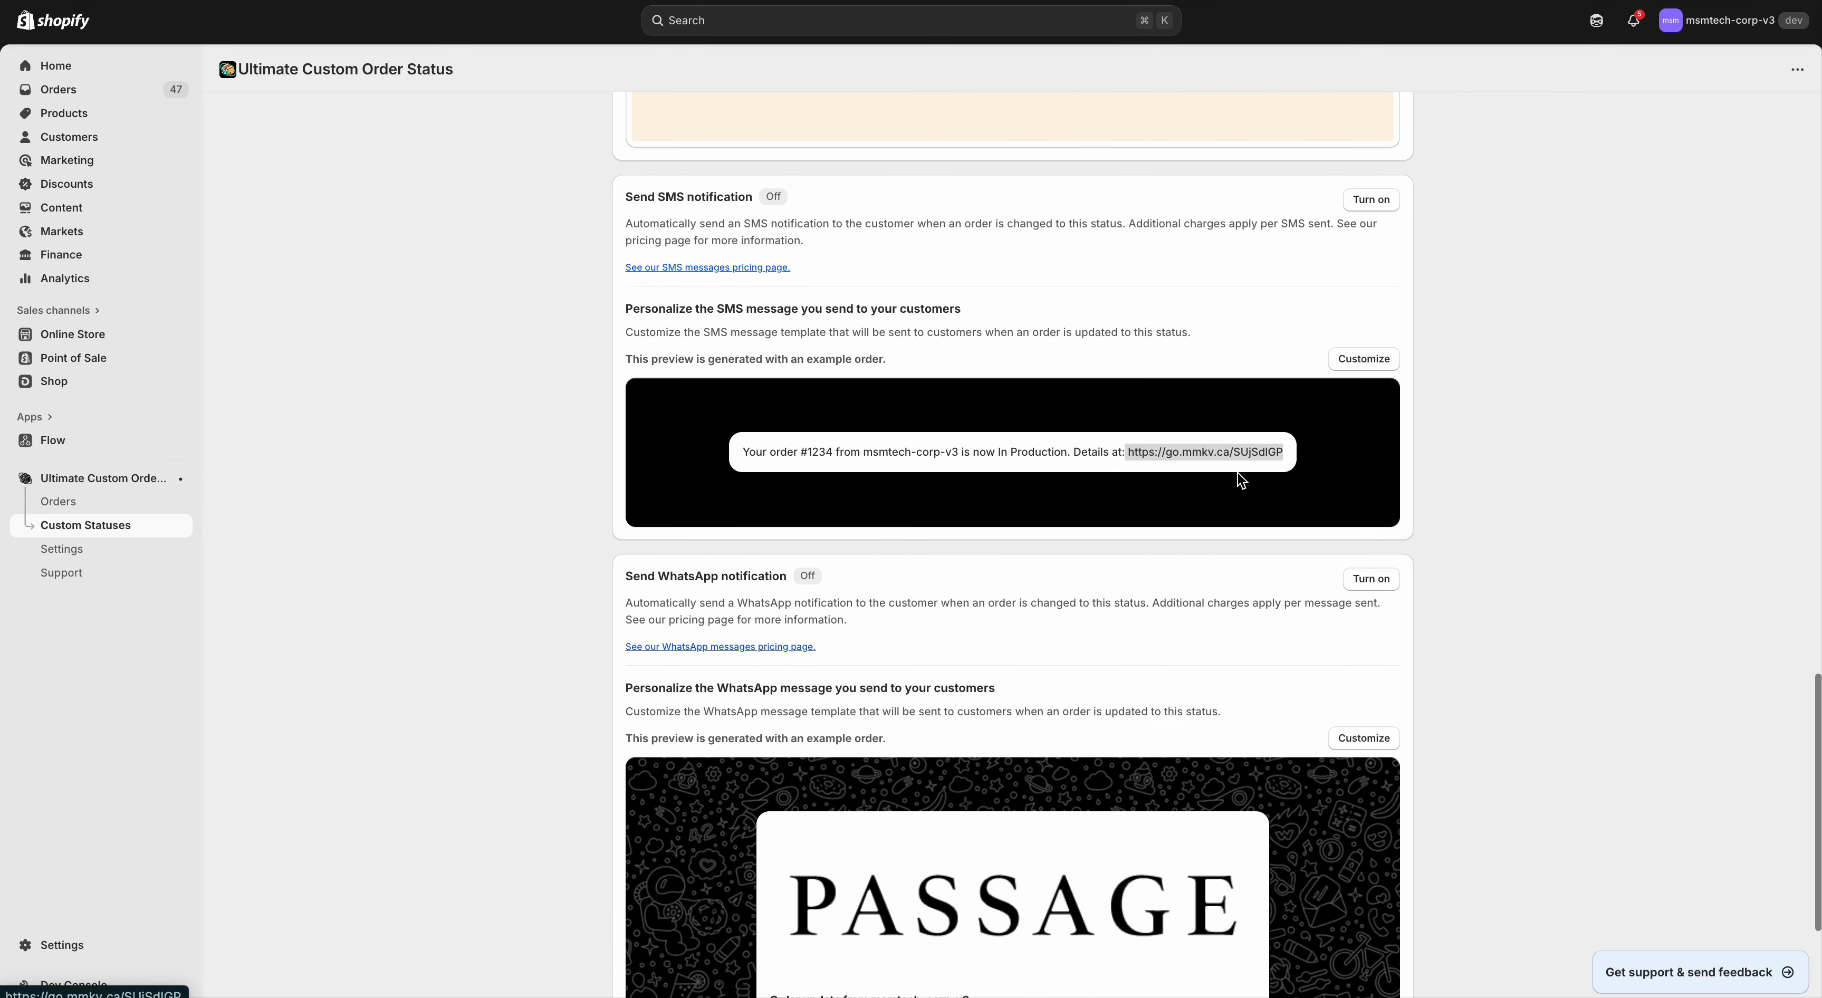
{"action": "scroll", "coordinate": [1241, 451], "scroll_direction": "down", "scroll_amount": 4}
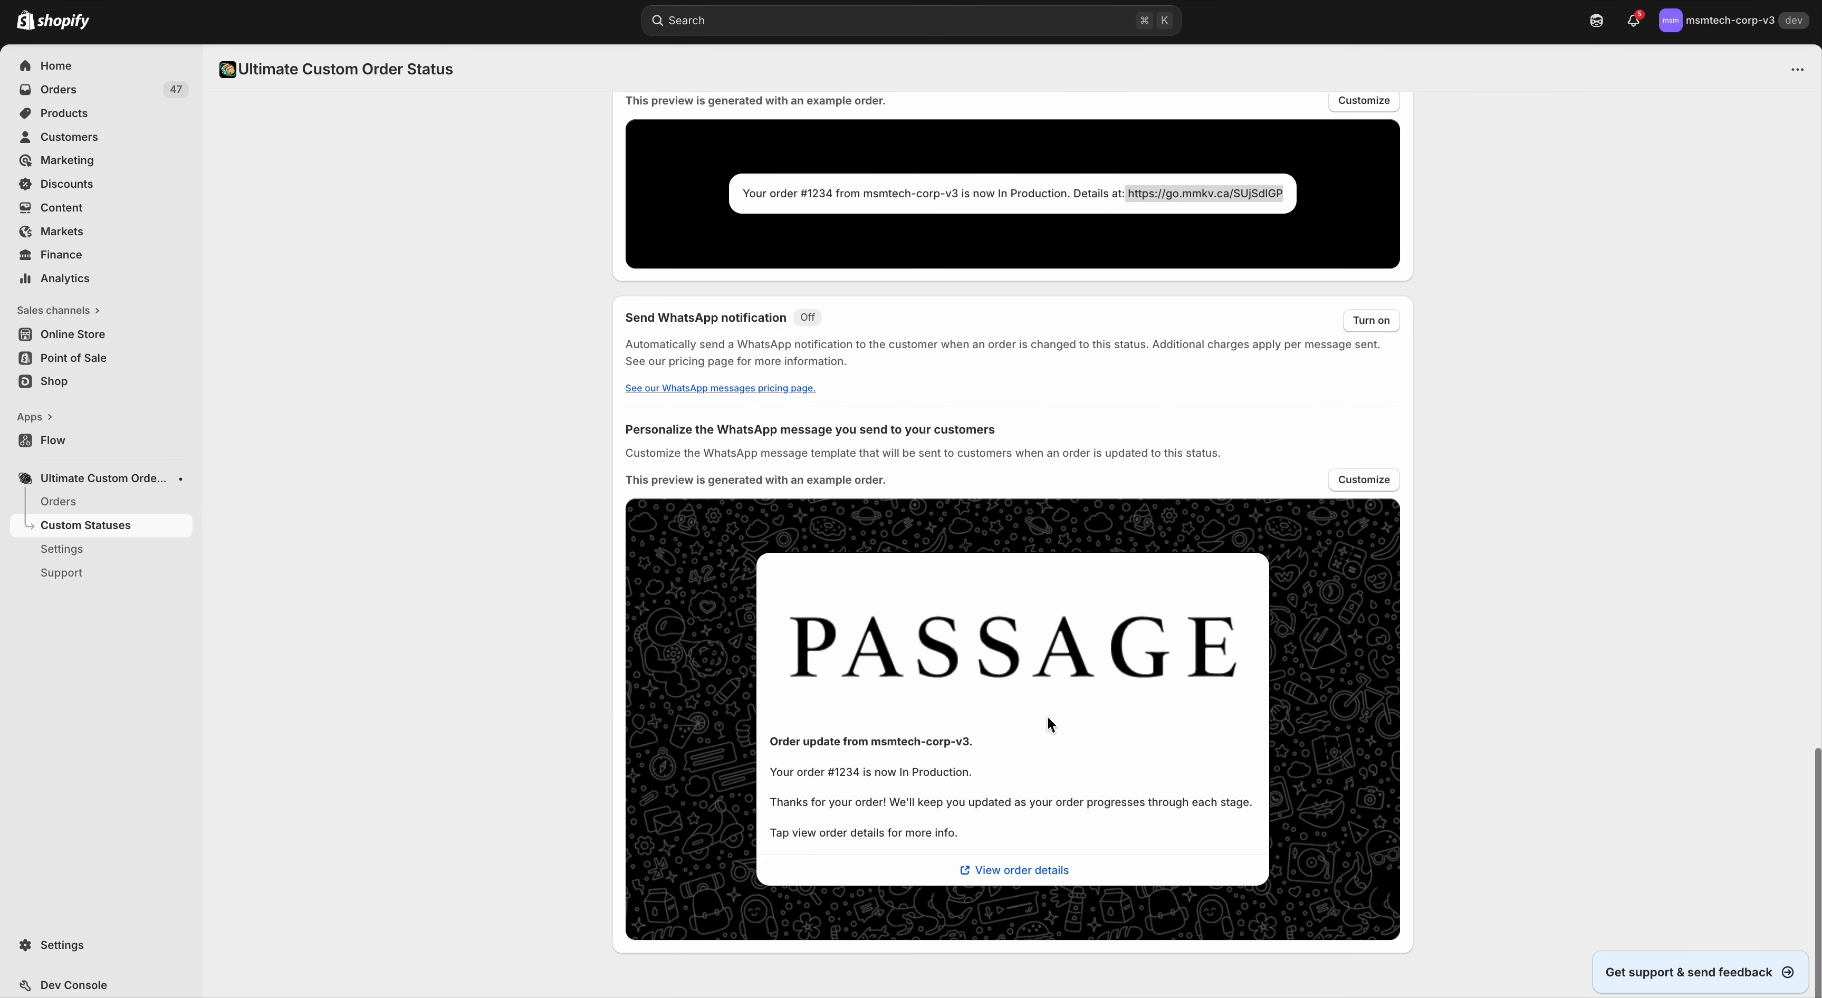
{"action": "scroll", "coordinate": [1011, 874], "scroll_direction": "up", "scroll_amount": 4}
{"action": "scroll", "coordinate": [1011, 875], "scroll_direction": "up", "scroll_amount": 2}
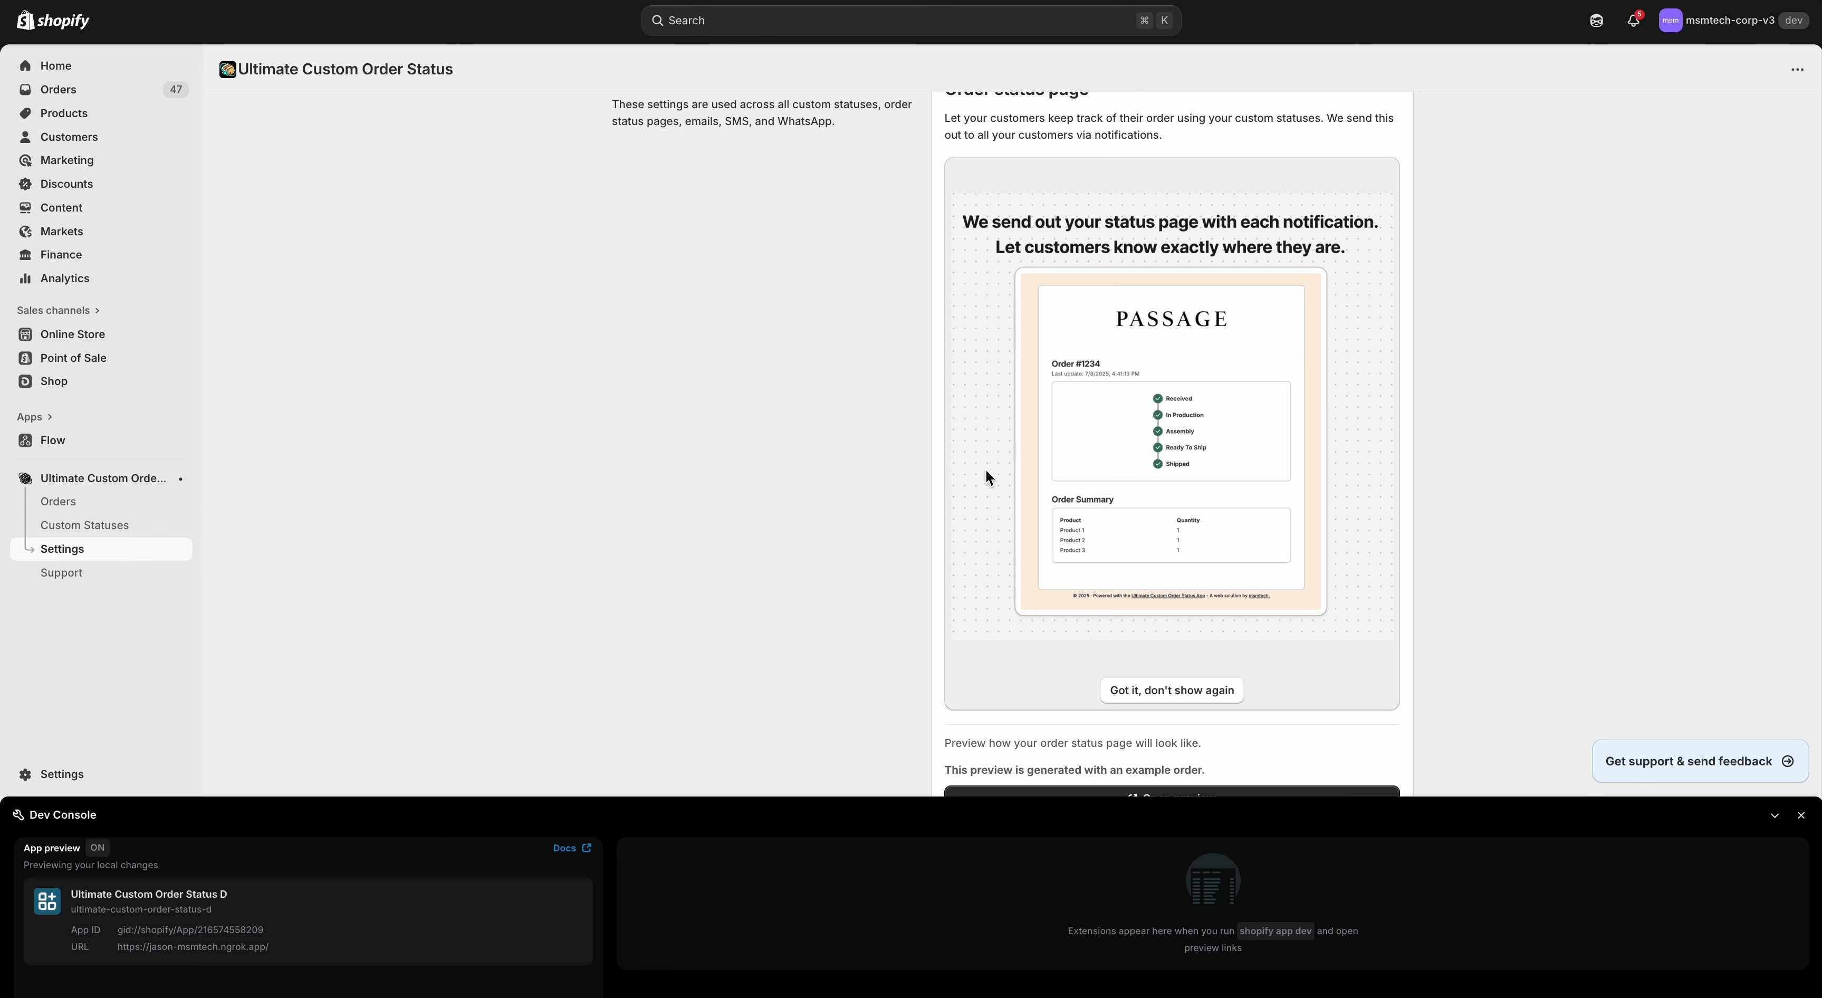
Step: Close the Dev Console on the Settings page and open the example order status page preview
{"action": "left_click", "coordinate": [1800, 816]}
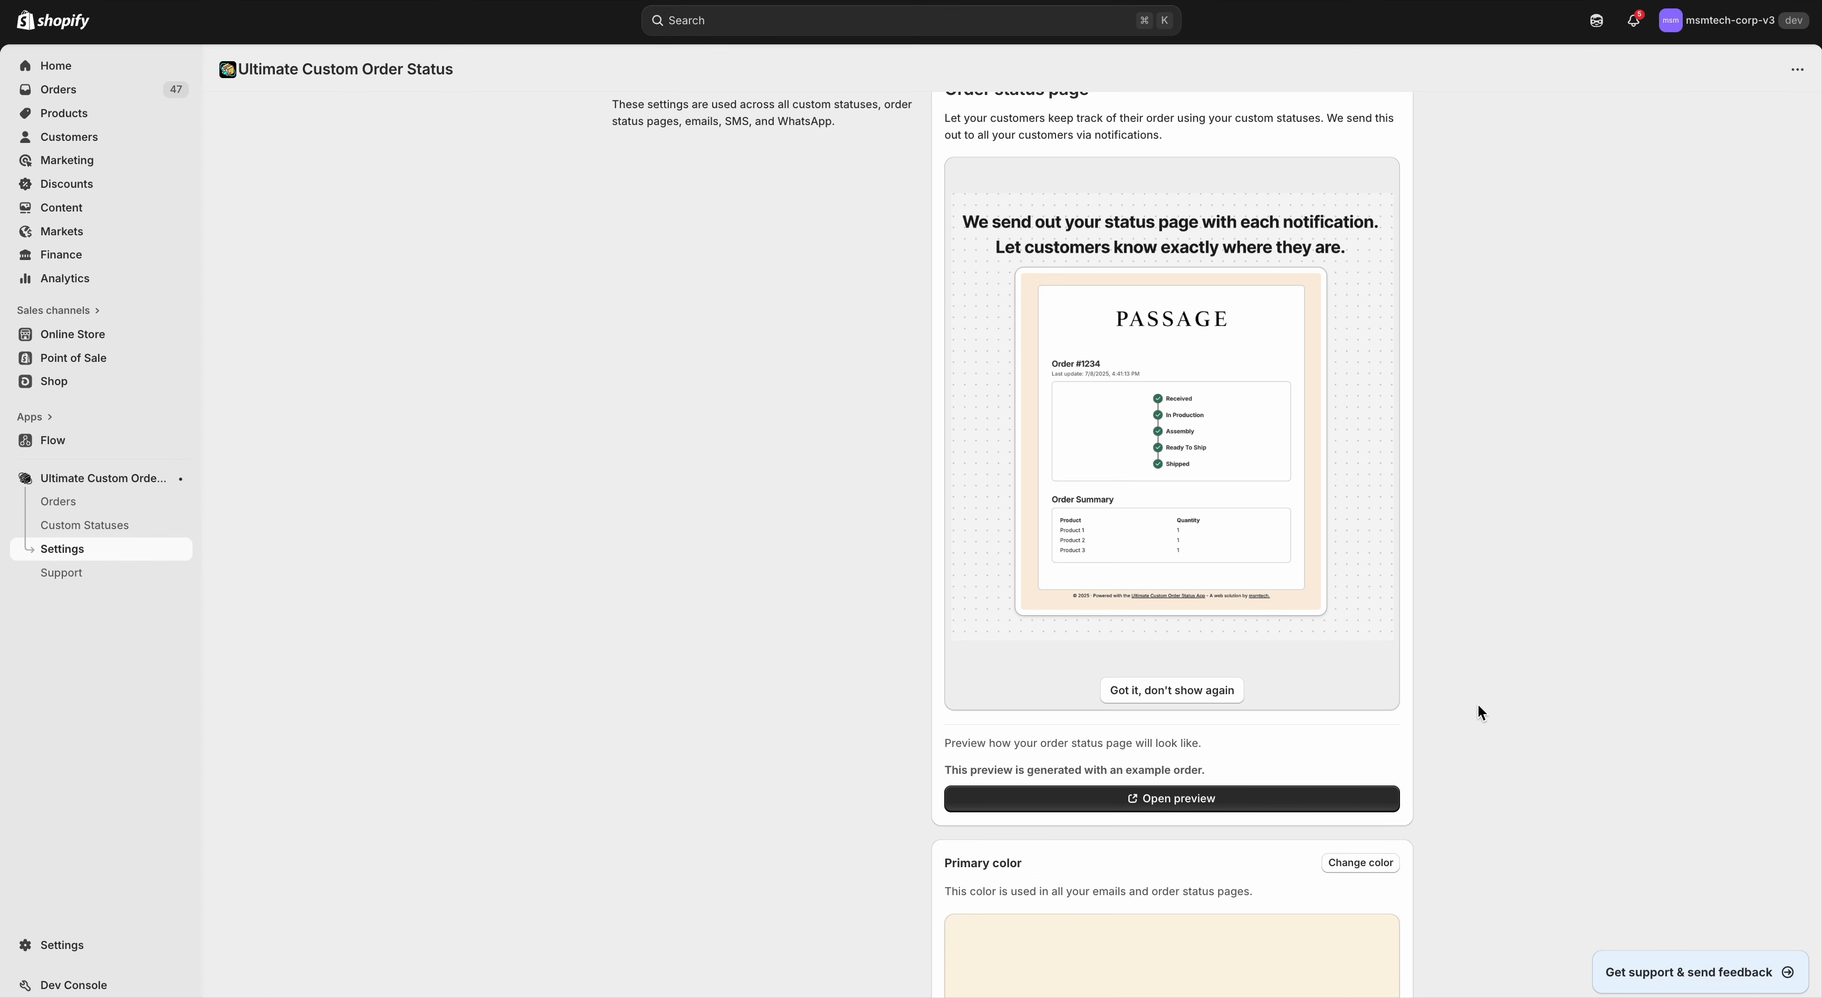
{"action": "scroll", "coordinate": [1449, 703], "scroll_direction": "down", "scroll_amount": 1}
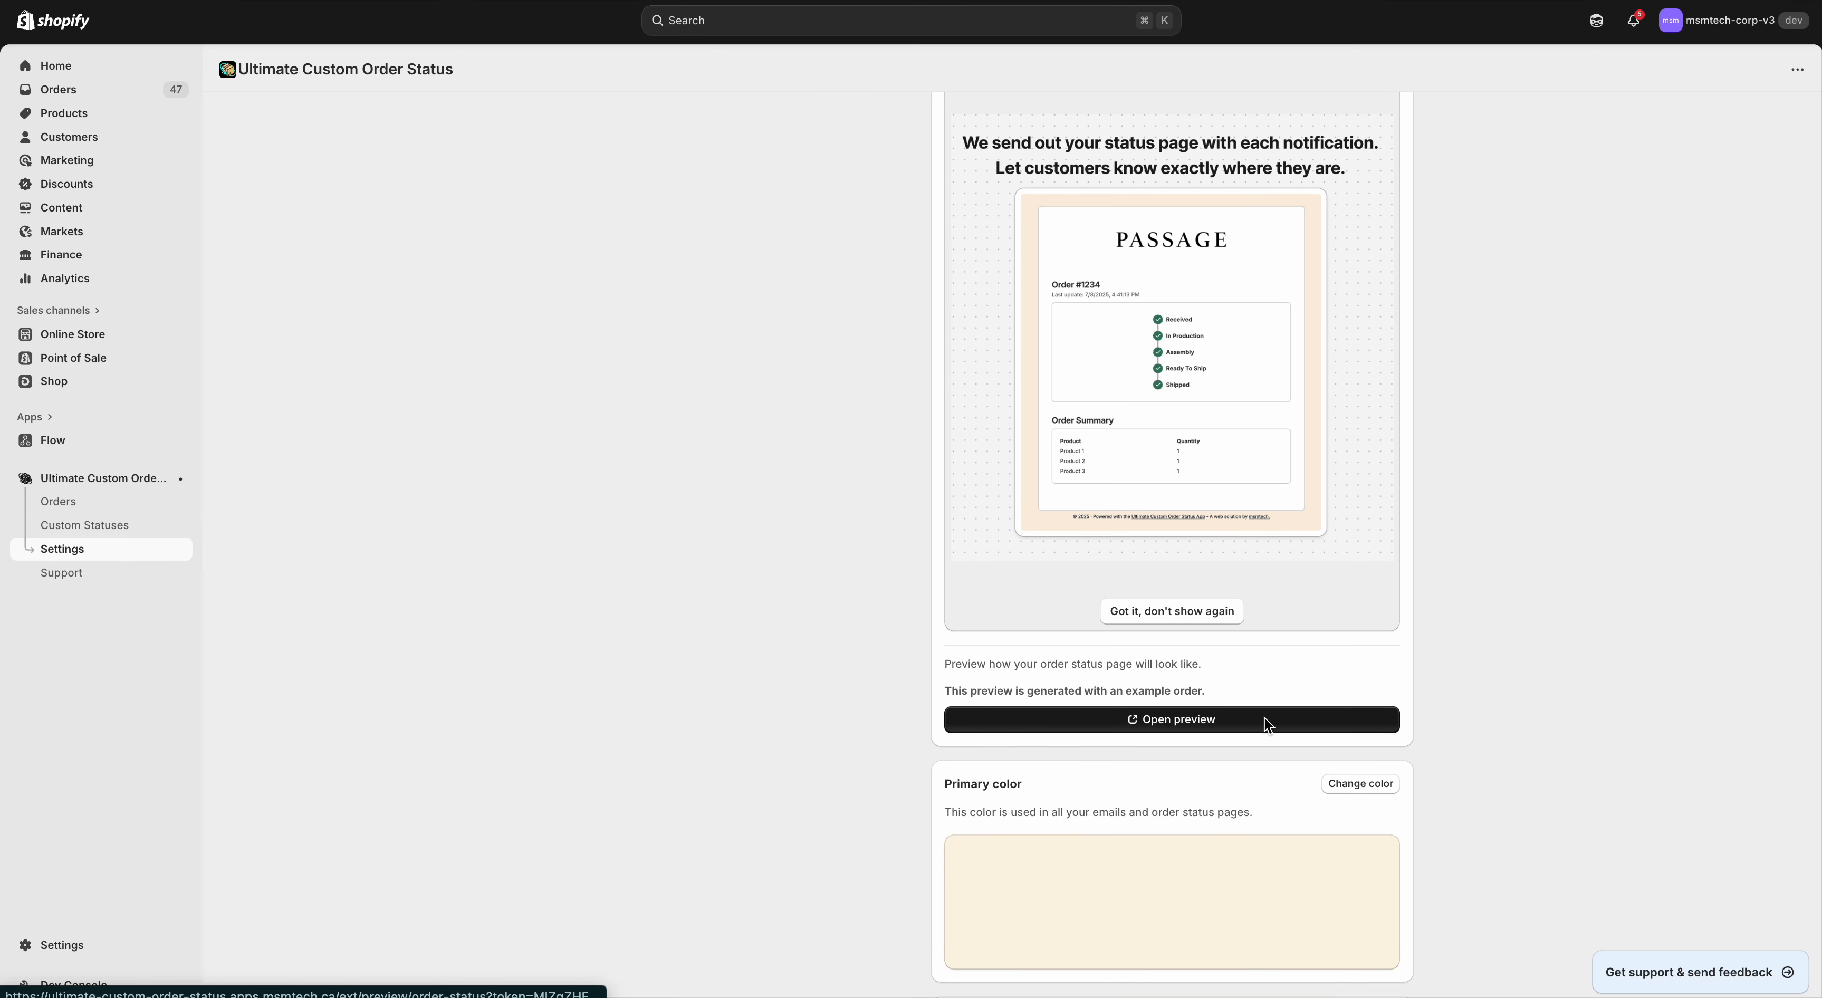
{"action": "left_click", "coordinate": [1138, 728]}
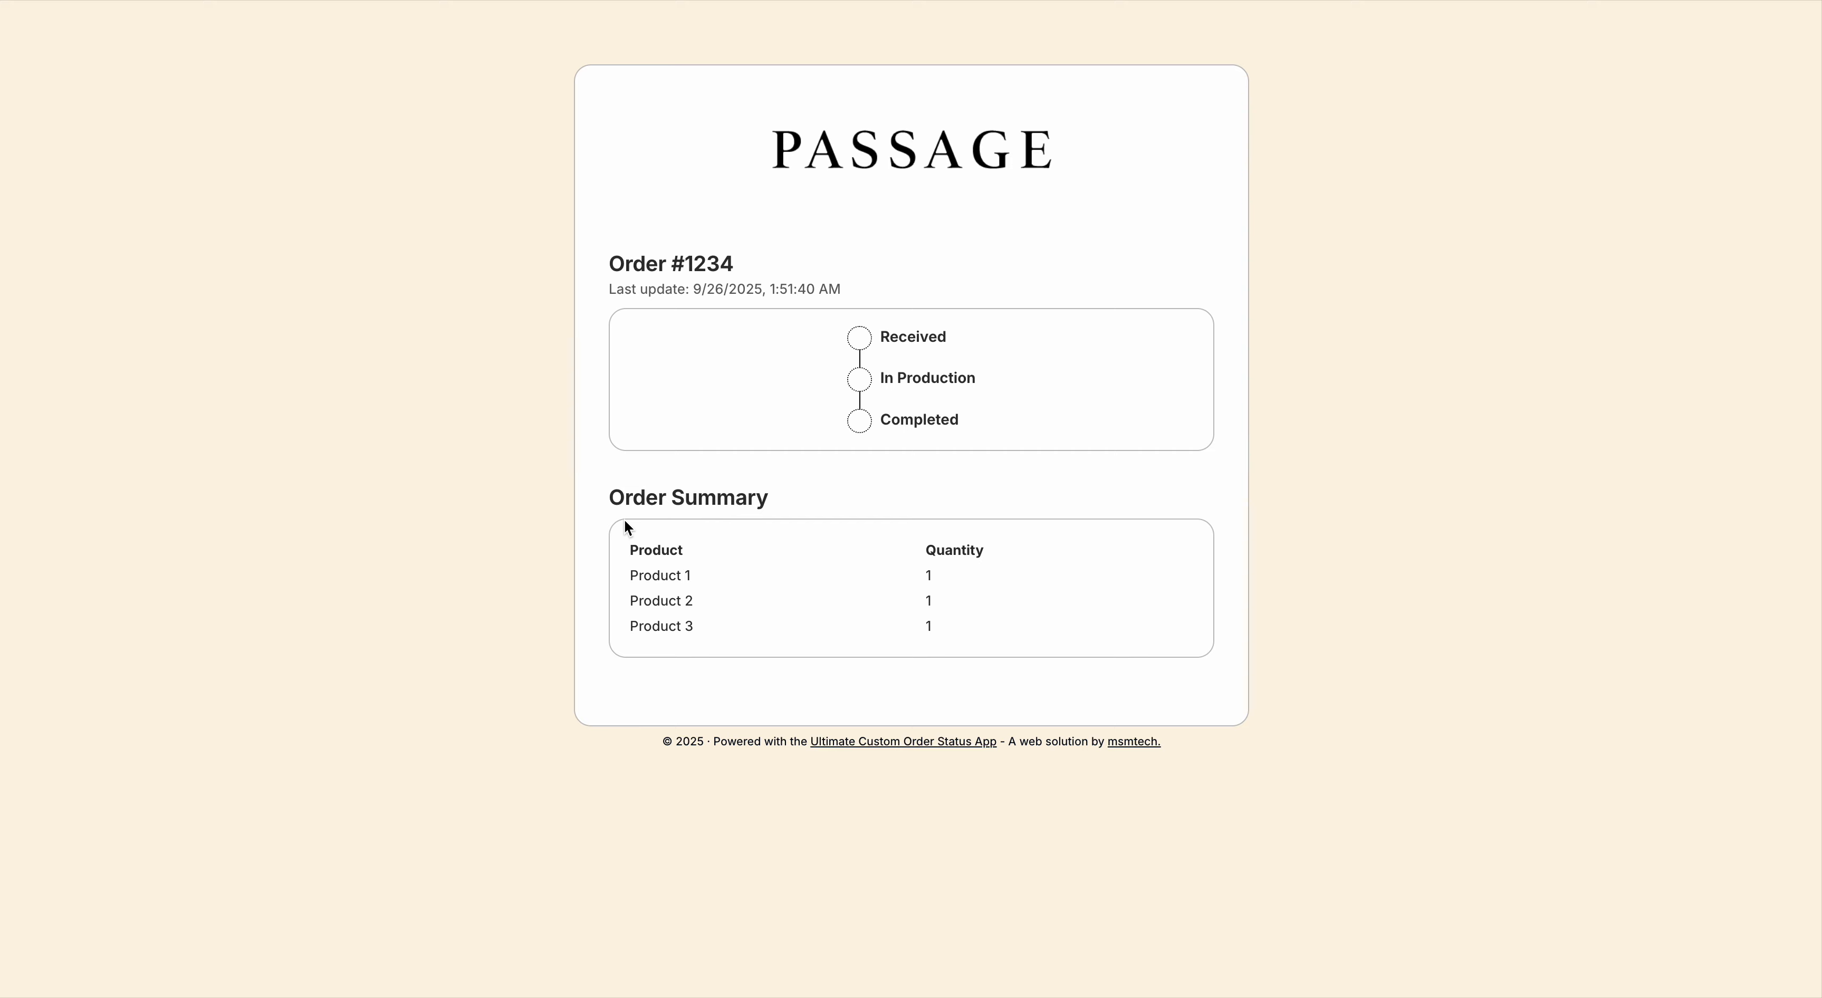
Step: Examine the order summary and the Received, In Production and Completed timeline in the preview, and return to the Settings page
{"action": "left_click_drag", "start_coordinate": [624, 521], "coordinate": [993, 638]}
{"action": "left_click", "coordinate": [995, 638]}
{"action": "left_click_drag", "start_coordinate": [822, 332], "coordinate": [1037, 450]}
{"action": "left_click", "coordinate": [1047, 375]}
{"action": "left_click_drag", "start_coordinate": [875, 337], "coordinate": [979, 426]}
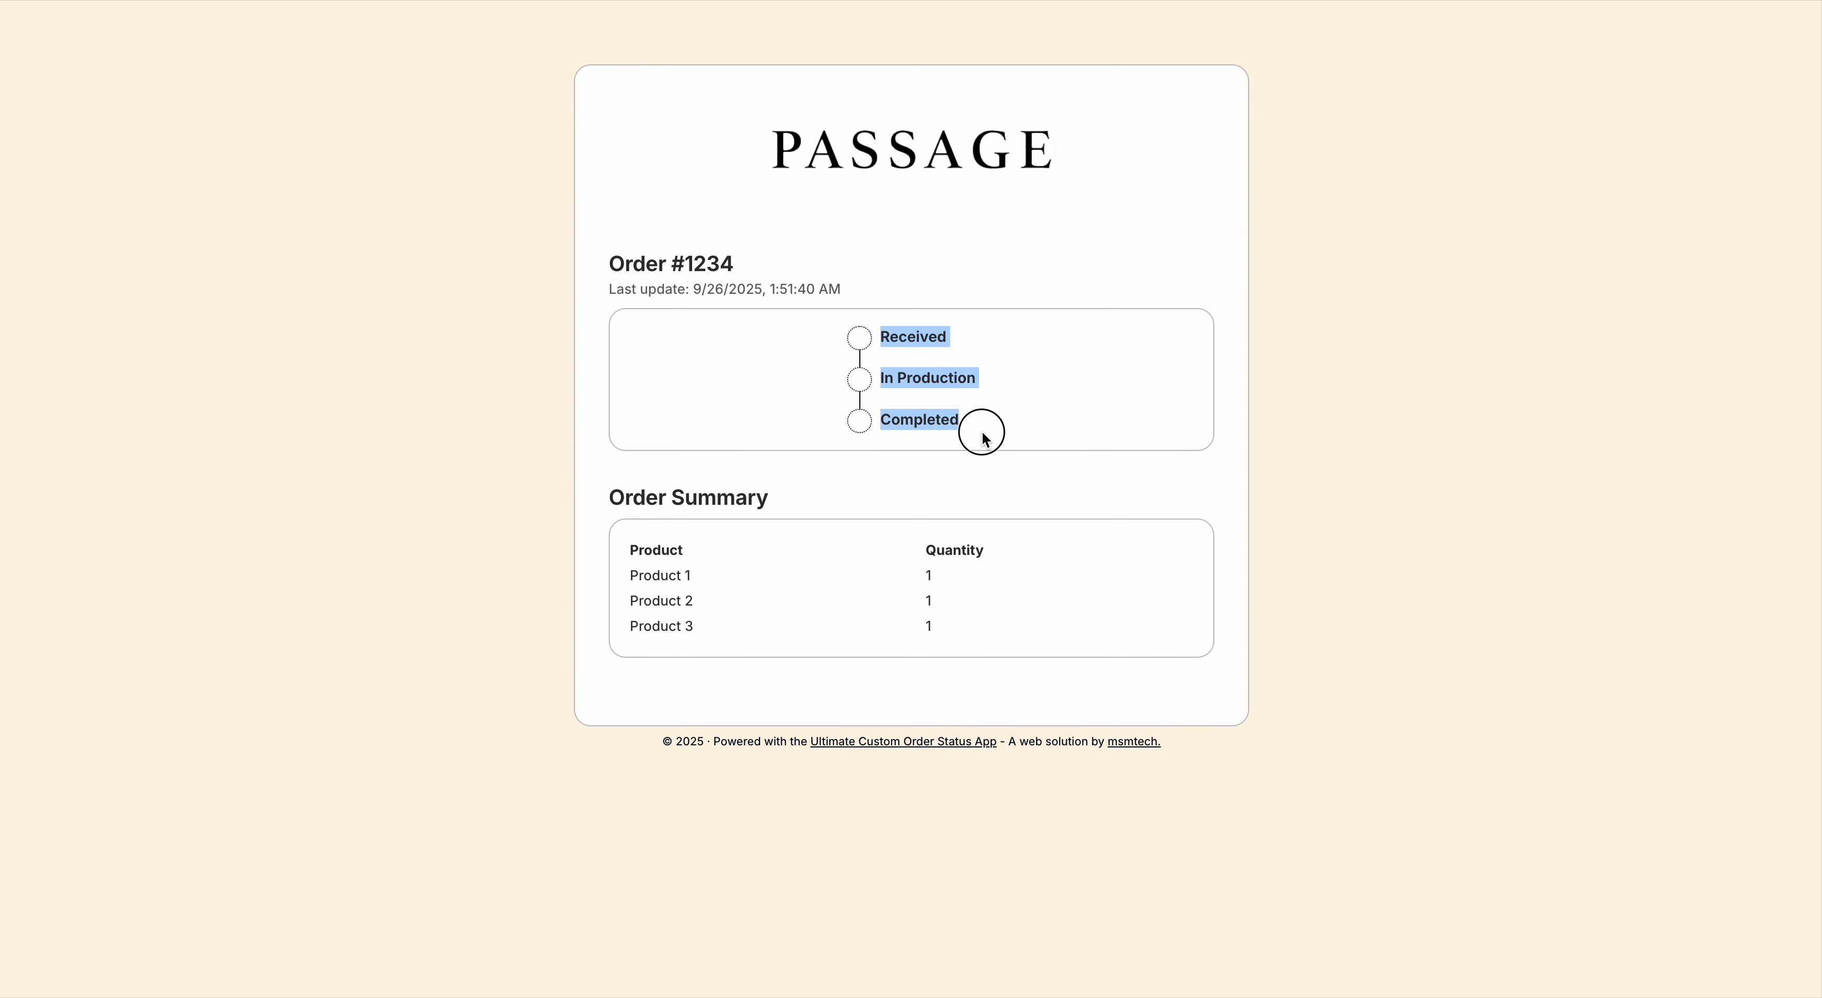
{"action": "left_click", "coordinate": [1029, 373]}
{"action": "double_click", "coordinate": [888, 344]}
{"action": "left_click", "coordinate": [861, 353]}
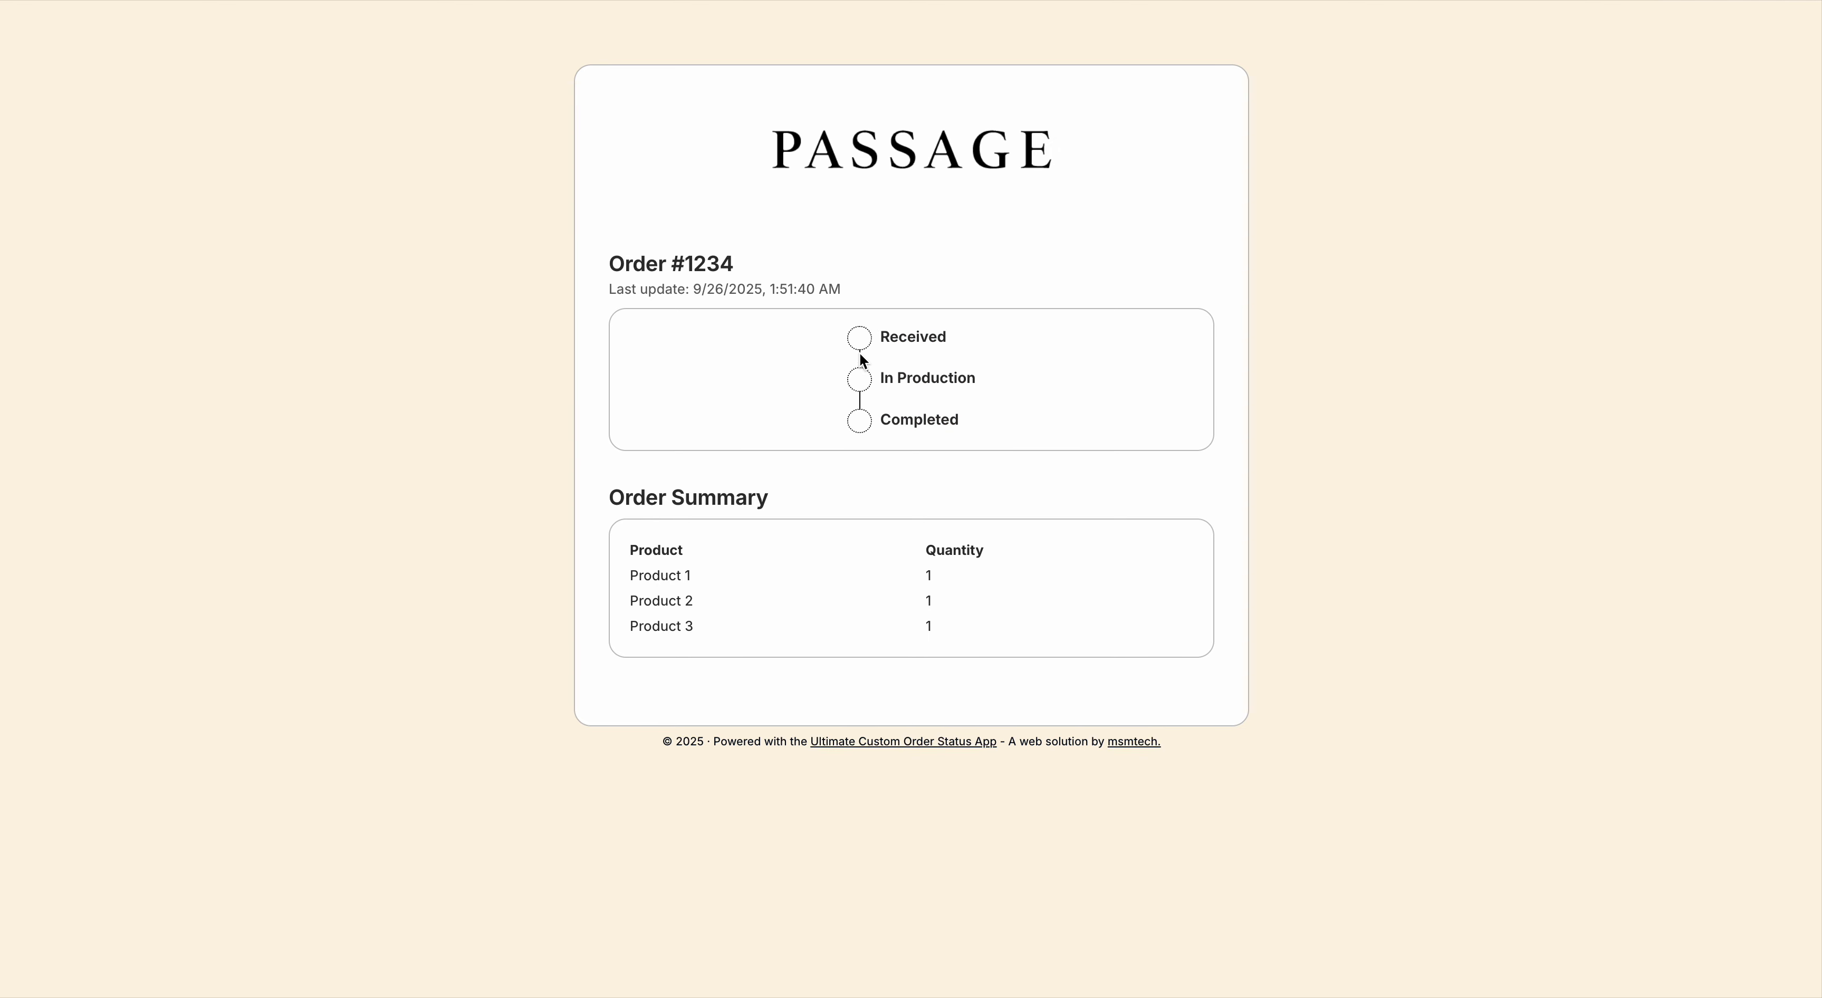
{"action": "left_click", "coordinate": [1248, 2]}
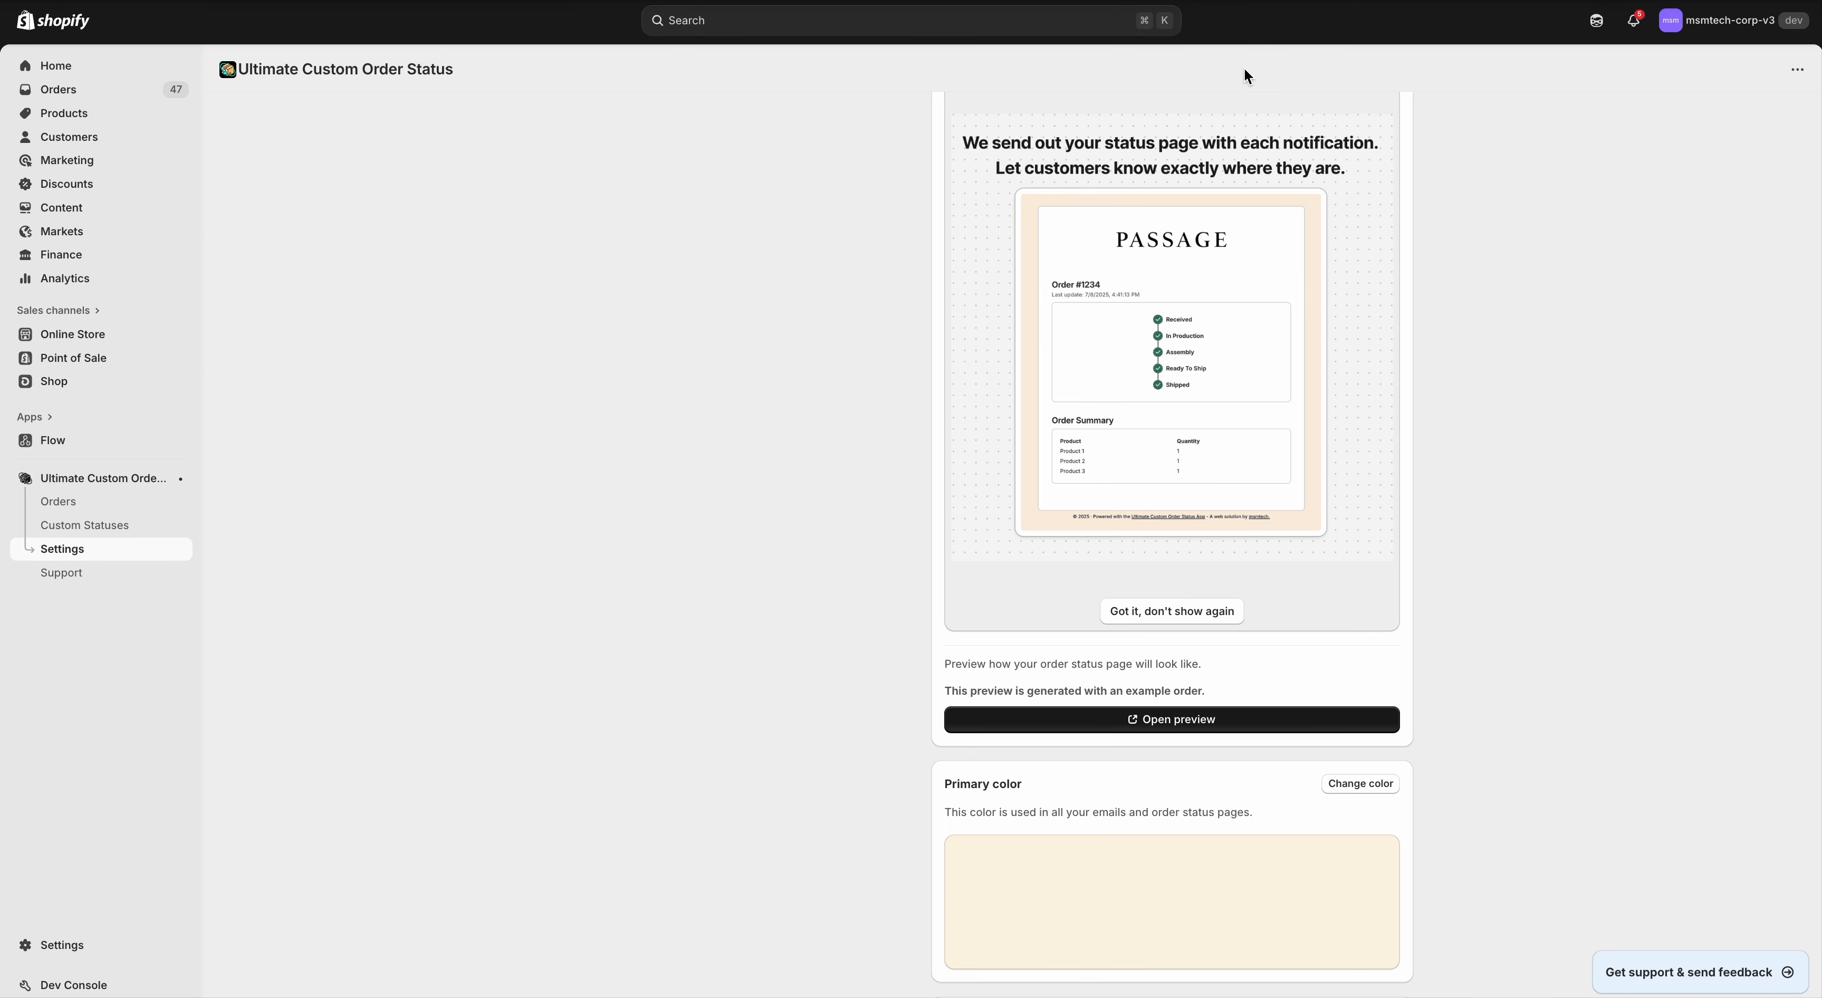
Step: Review the Primary color, Rounded corners, Shop name and Shop logo sections of the global settings
{"action": "scroll", "coordinate": [991, 461], "scroll_direction": "down", "scroll_amount": 3}
{"action": "scroll", "coordinate": [991, 466], "scroll_direction": "down", "scroll_amount": 3}
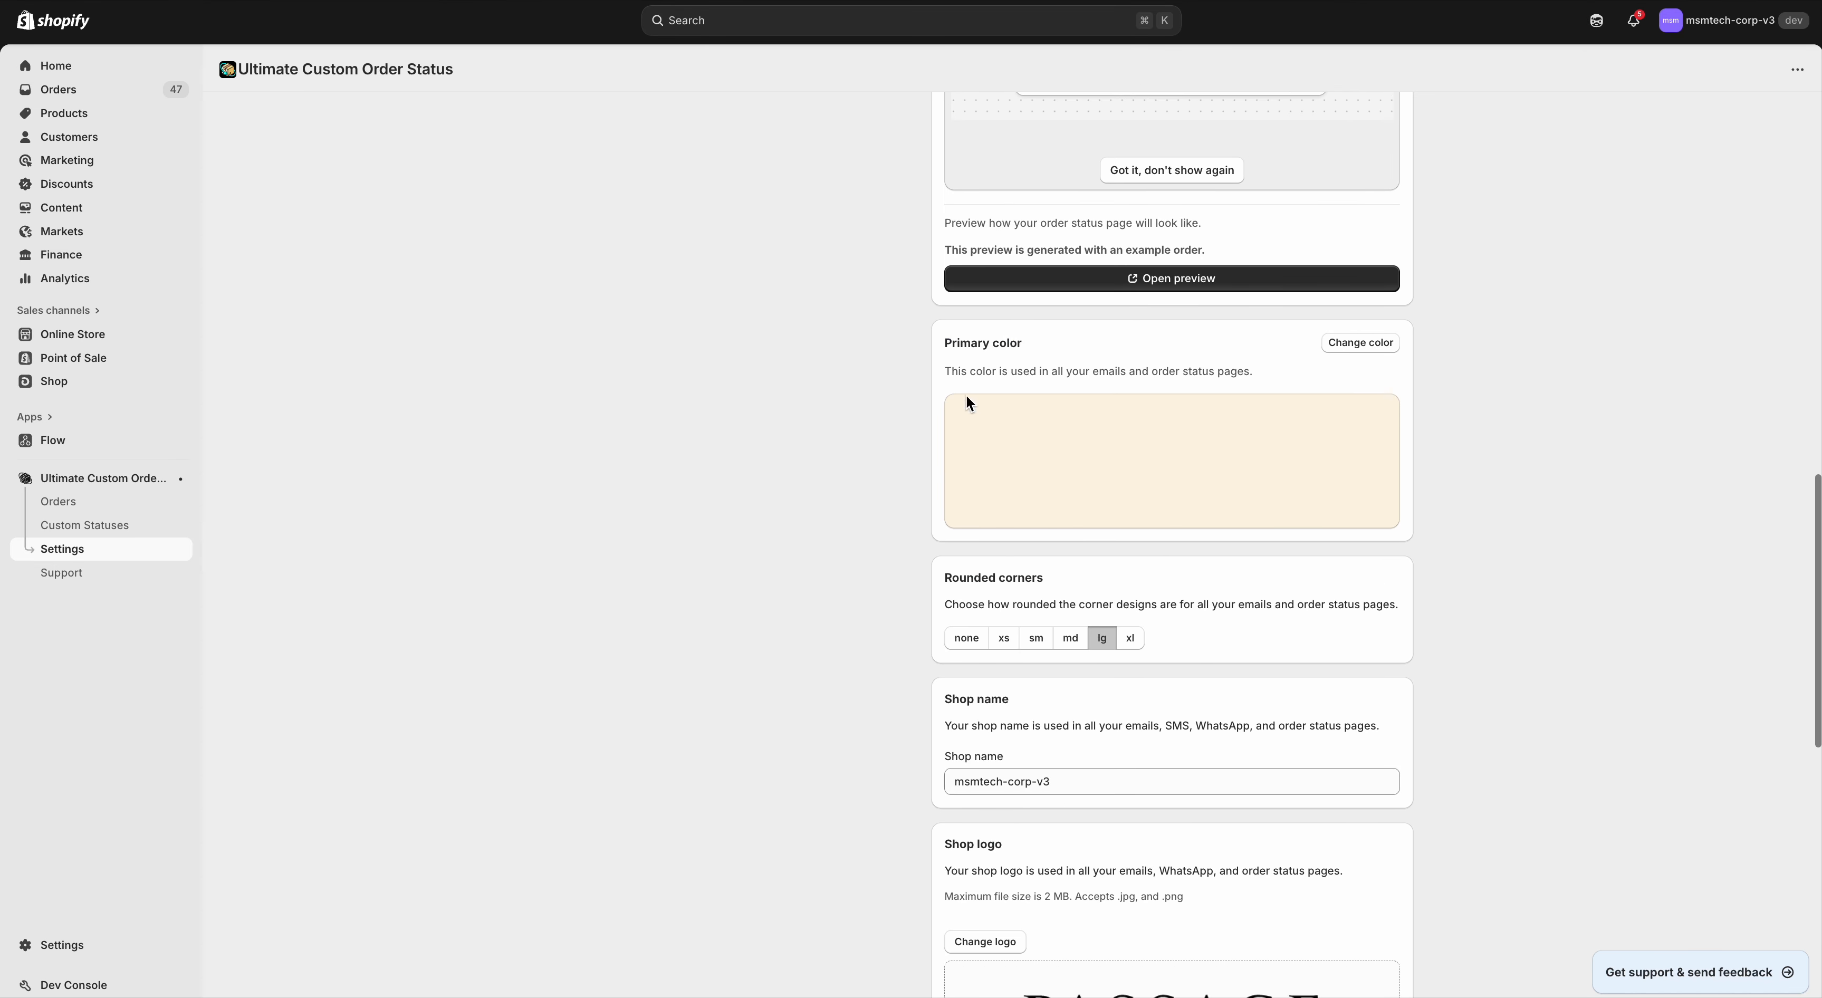
{"action": "scroll", "coordinate": [1065, 386], "scroll_direction": "up", "scroll_amount": 5}
{"action": "scroll", "coordinate": [1065, 386], "scroll_direction": "down", "scroll_amount": 5}
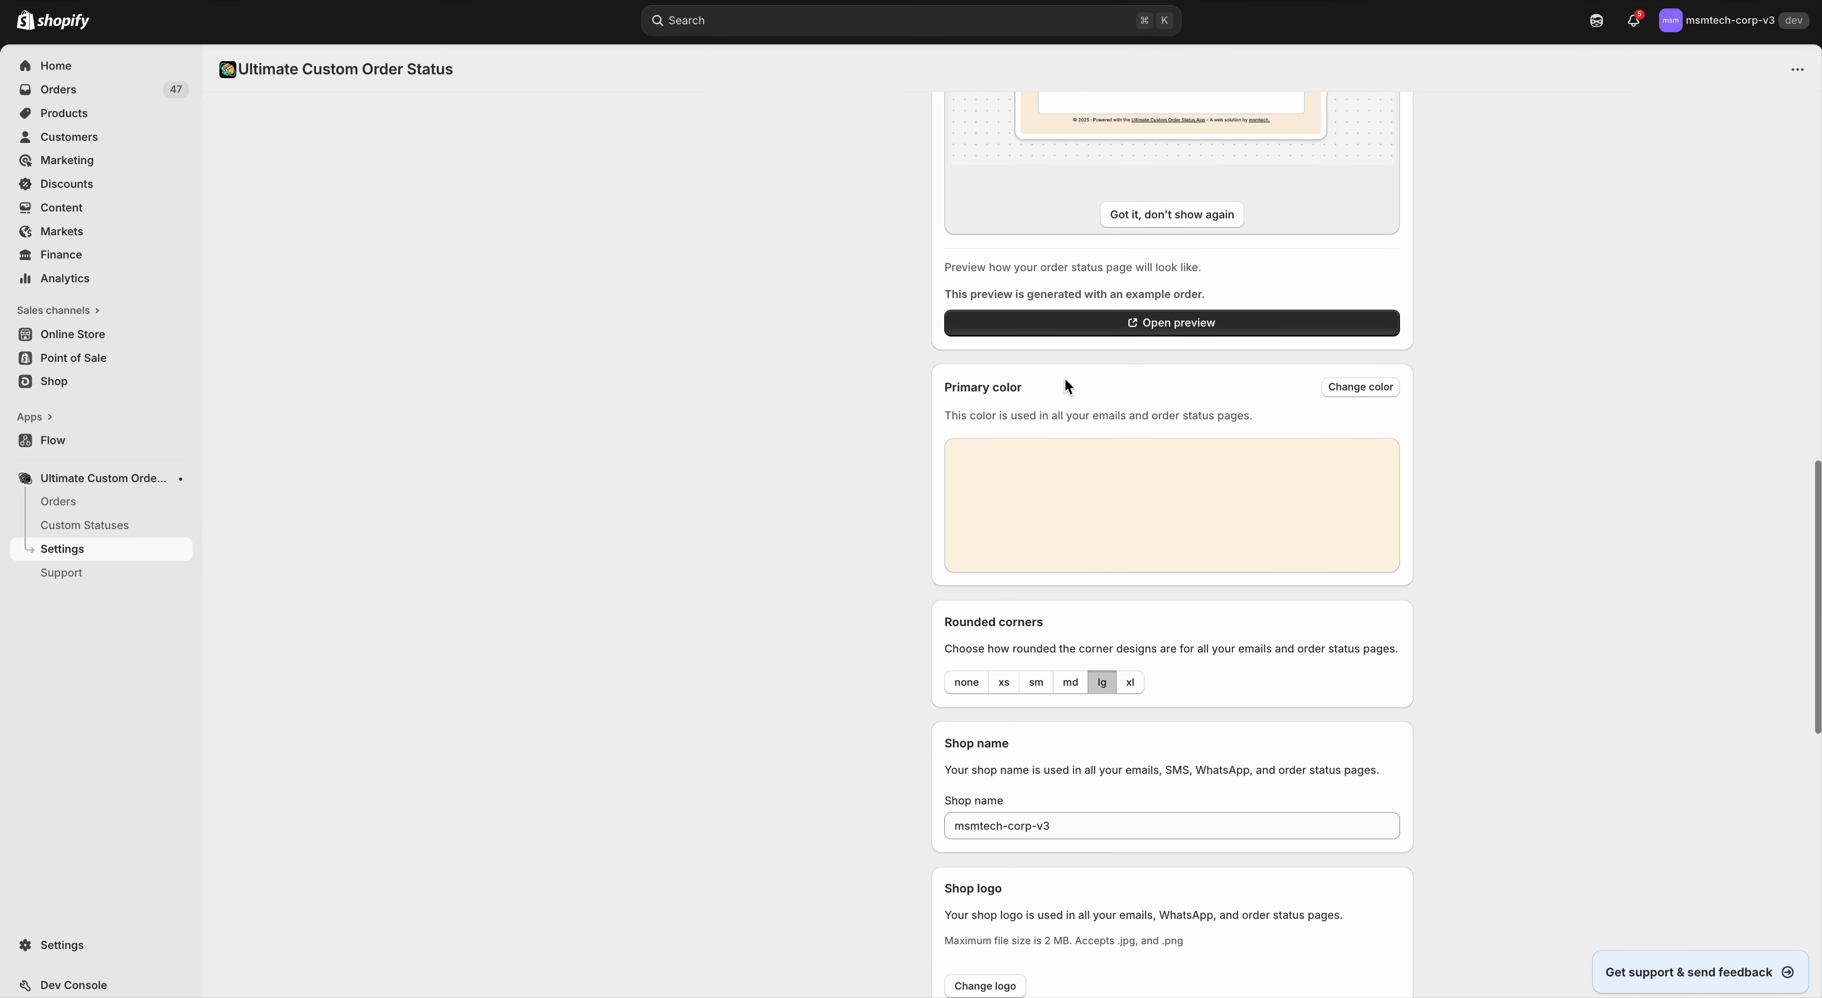
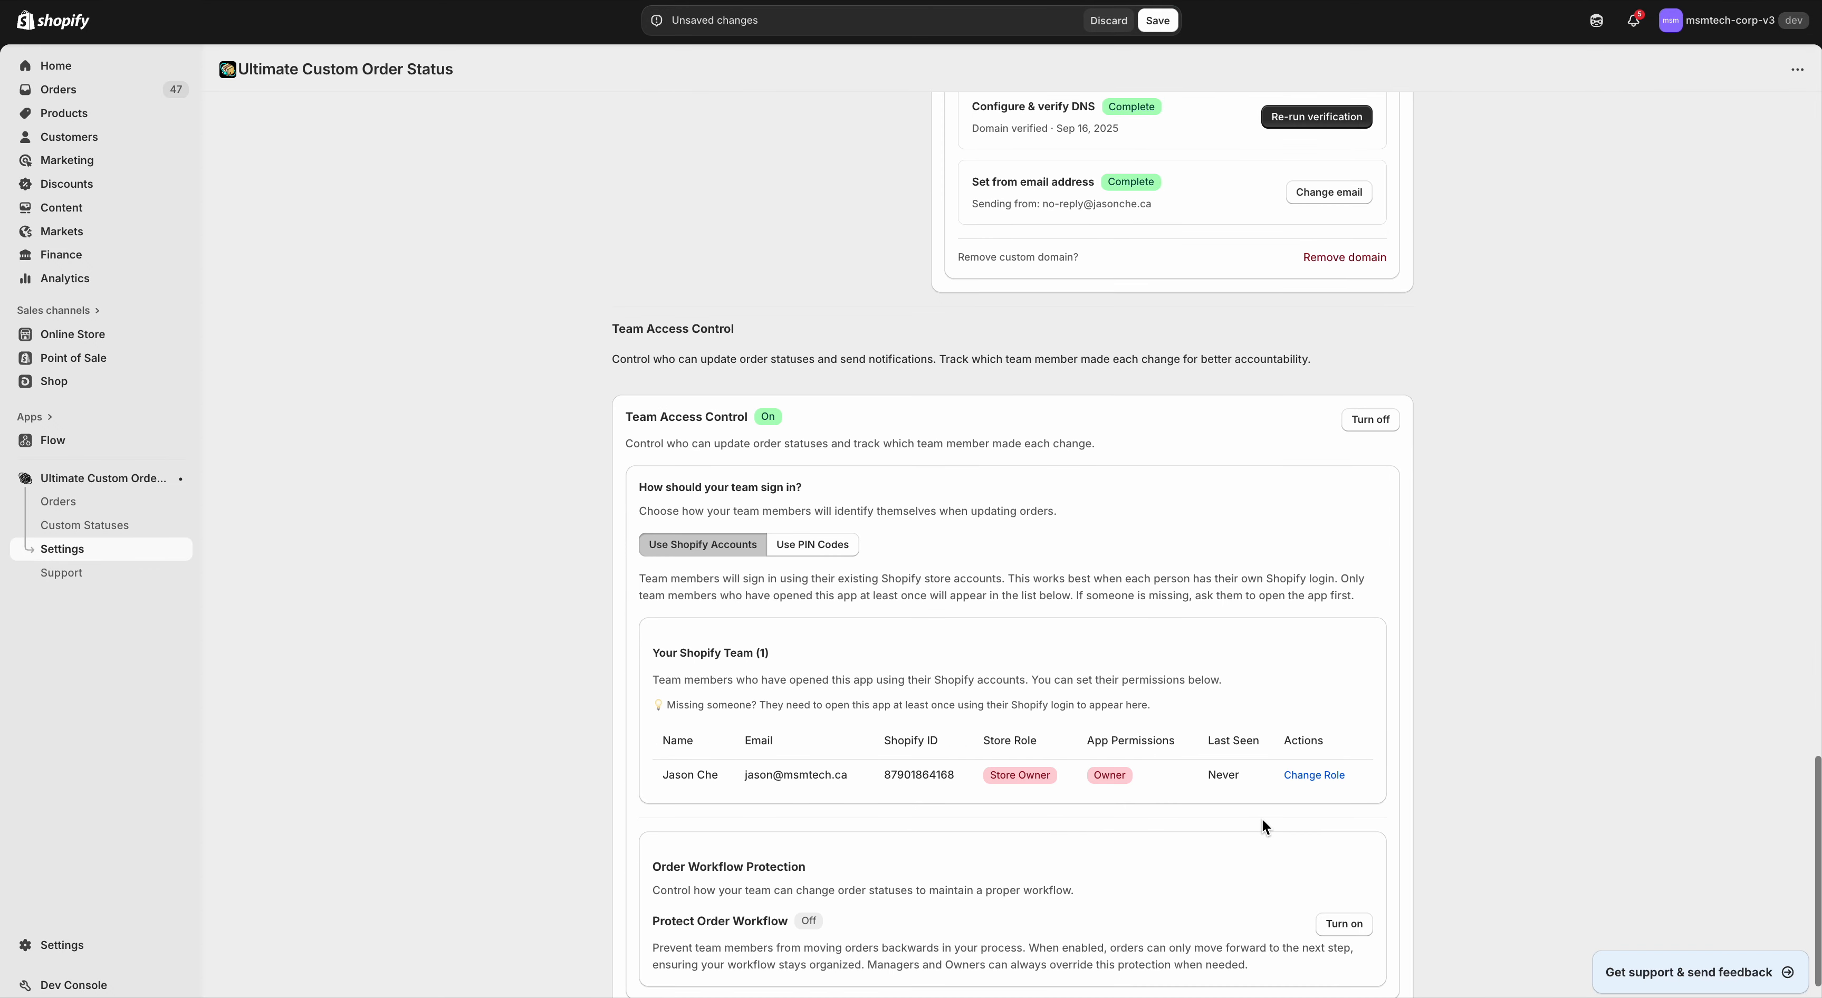
Step: Open the team member's role settings under Team Access Control and inspect the Customer Support and Order Handler permission levels
{"action": "left_click", "coordinate": [1316, 701]}
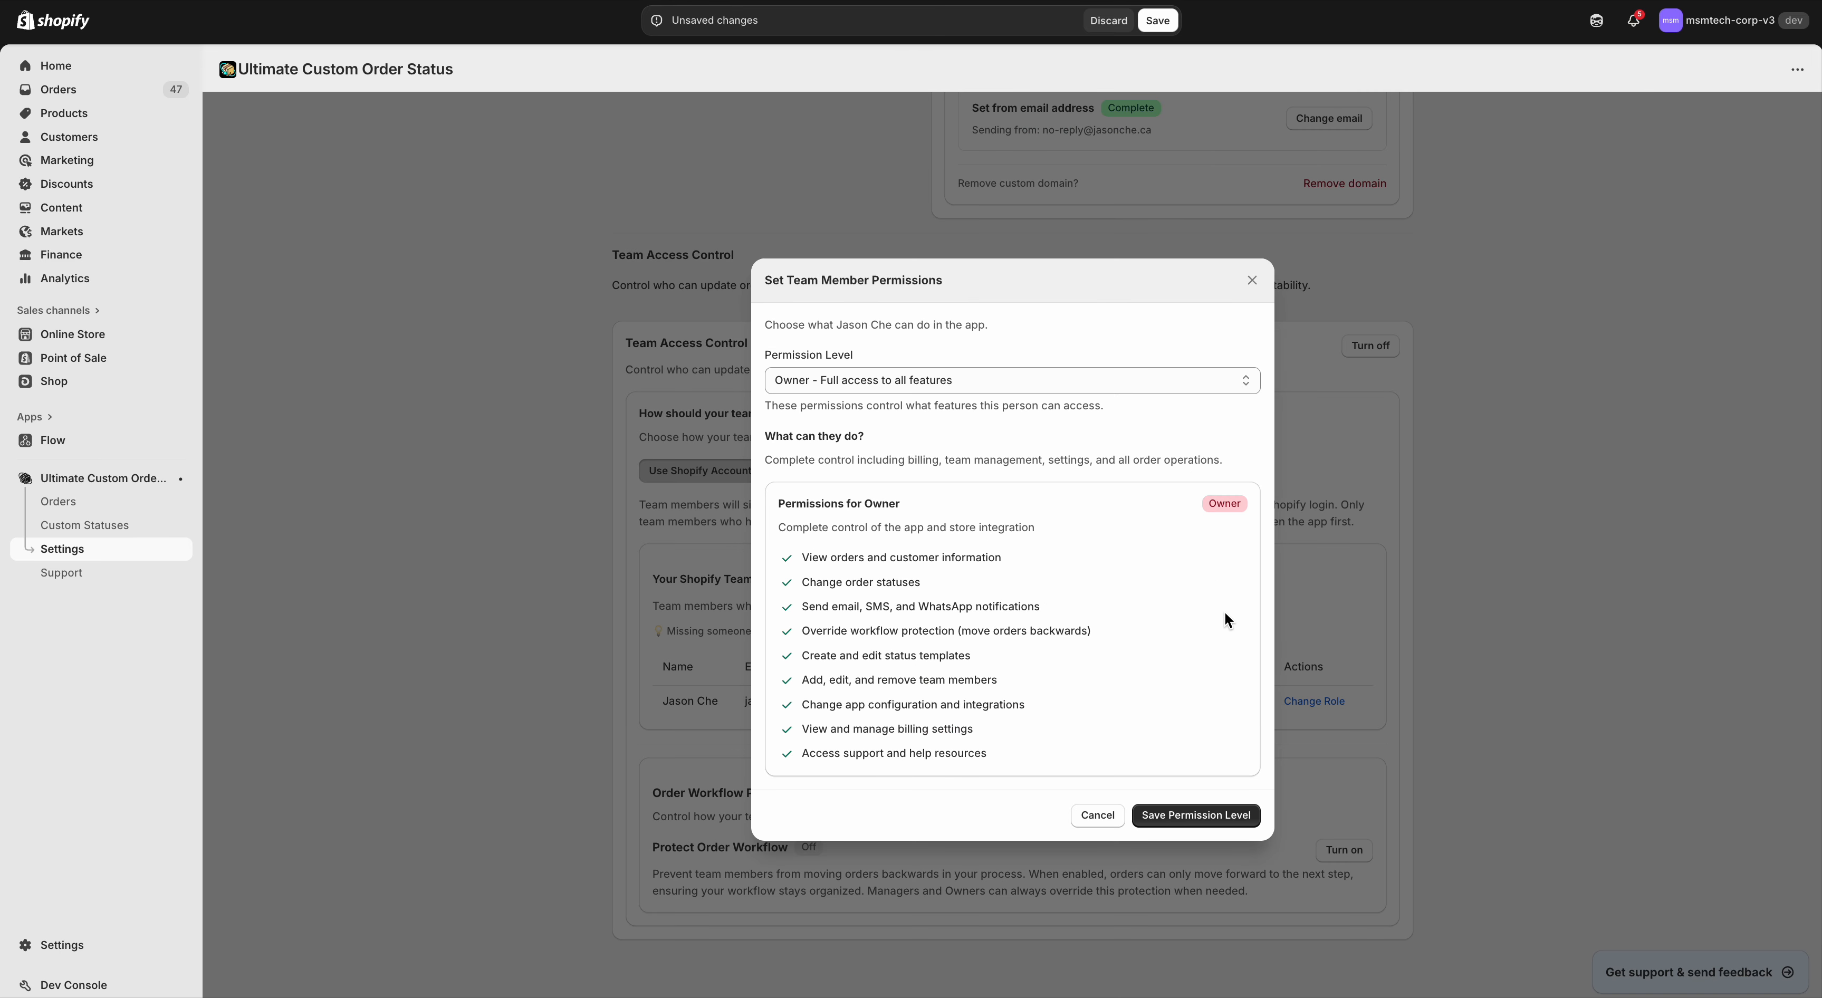
{"action": "left_click", "coordinate": [952, 380]}
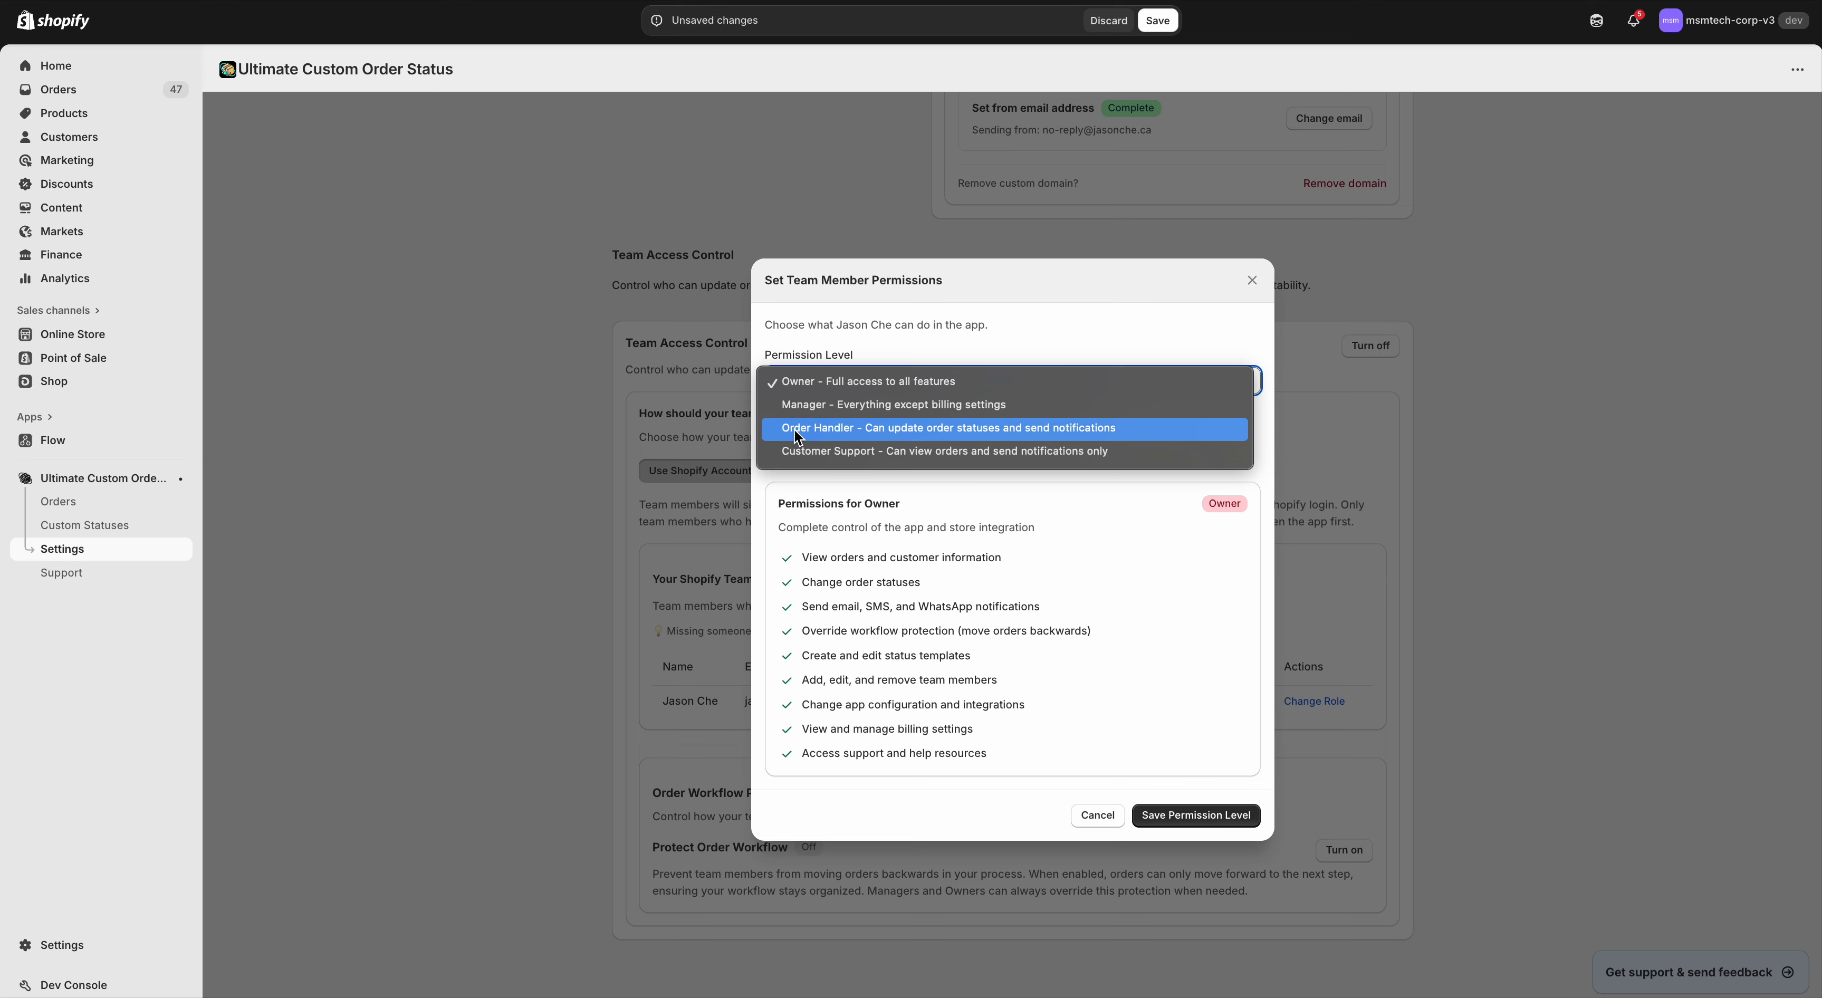
{"action": "left_click", "coordinate": [809, 461]}
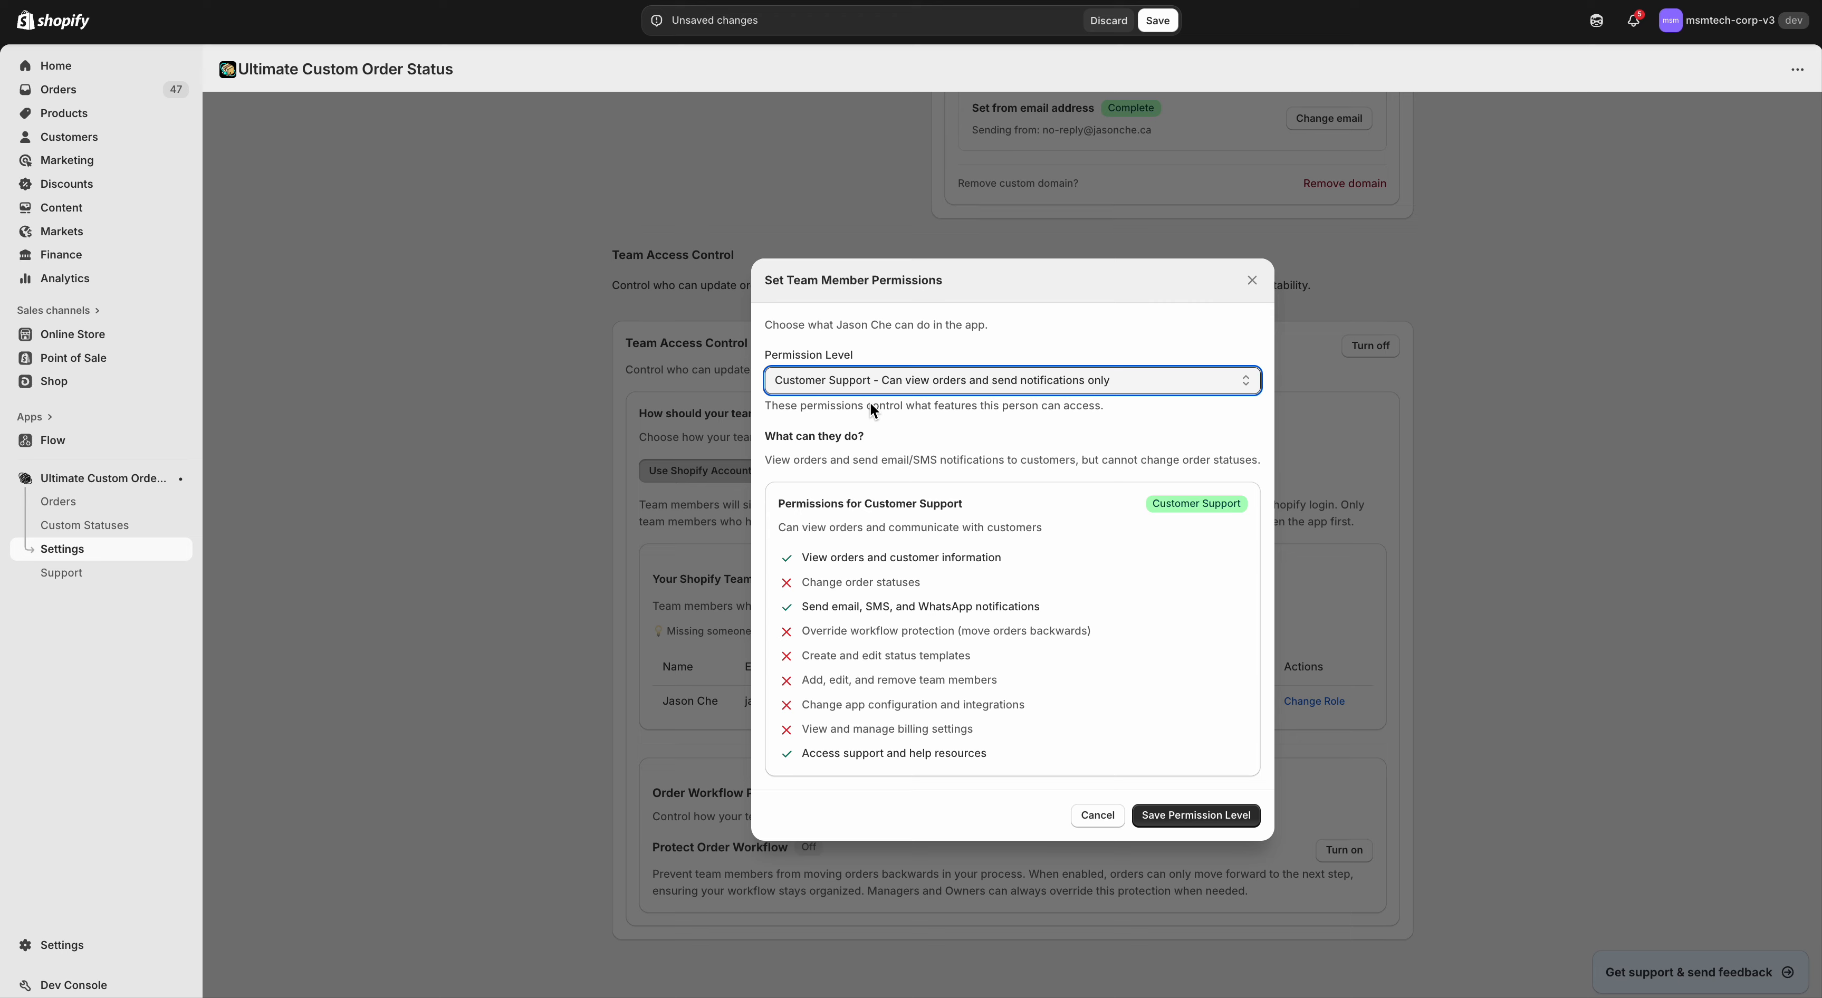
{"action": "left_click", "coordinate": [862, 374]}
{"action": "left_click", "coordinate": [857, 362]}
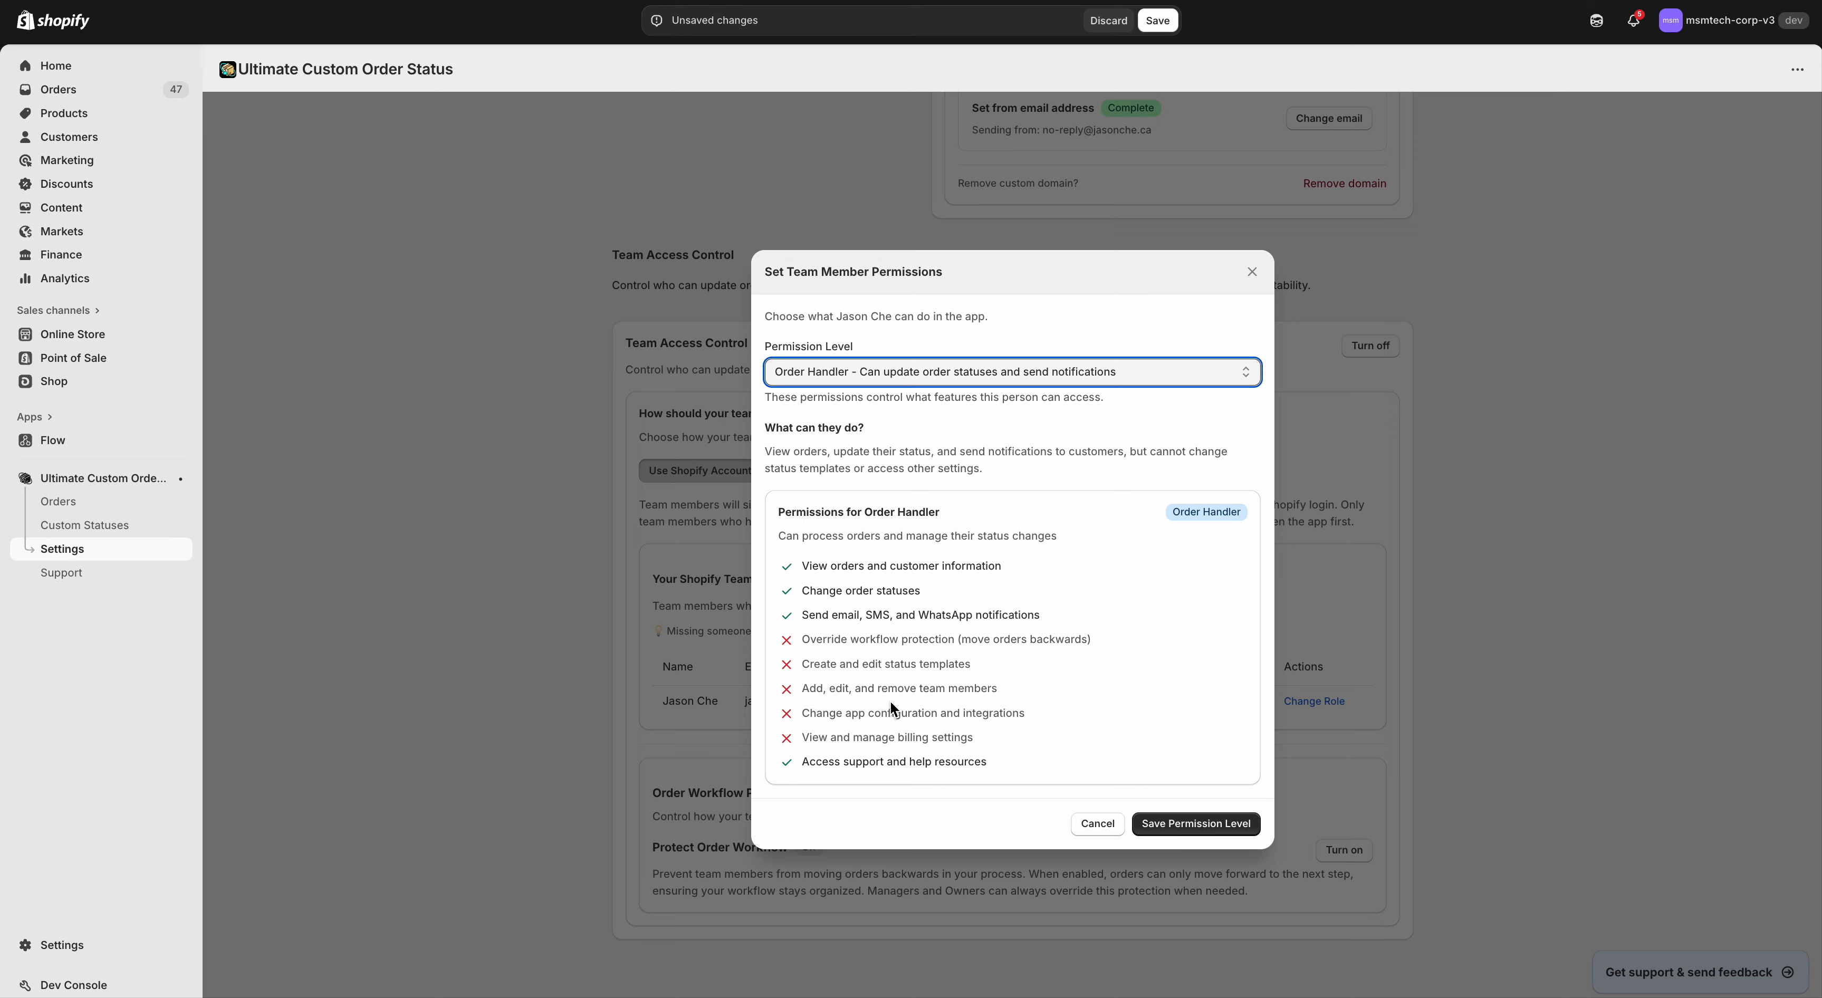
Step: Inspect the Manager and Owner permission levels in the team member's role settings and dismiss the dialog without saving
{"action": "left_click", "coordinate": [930, 370]}
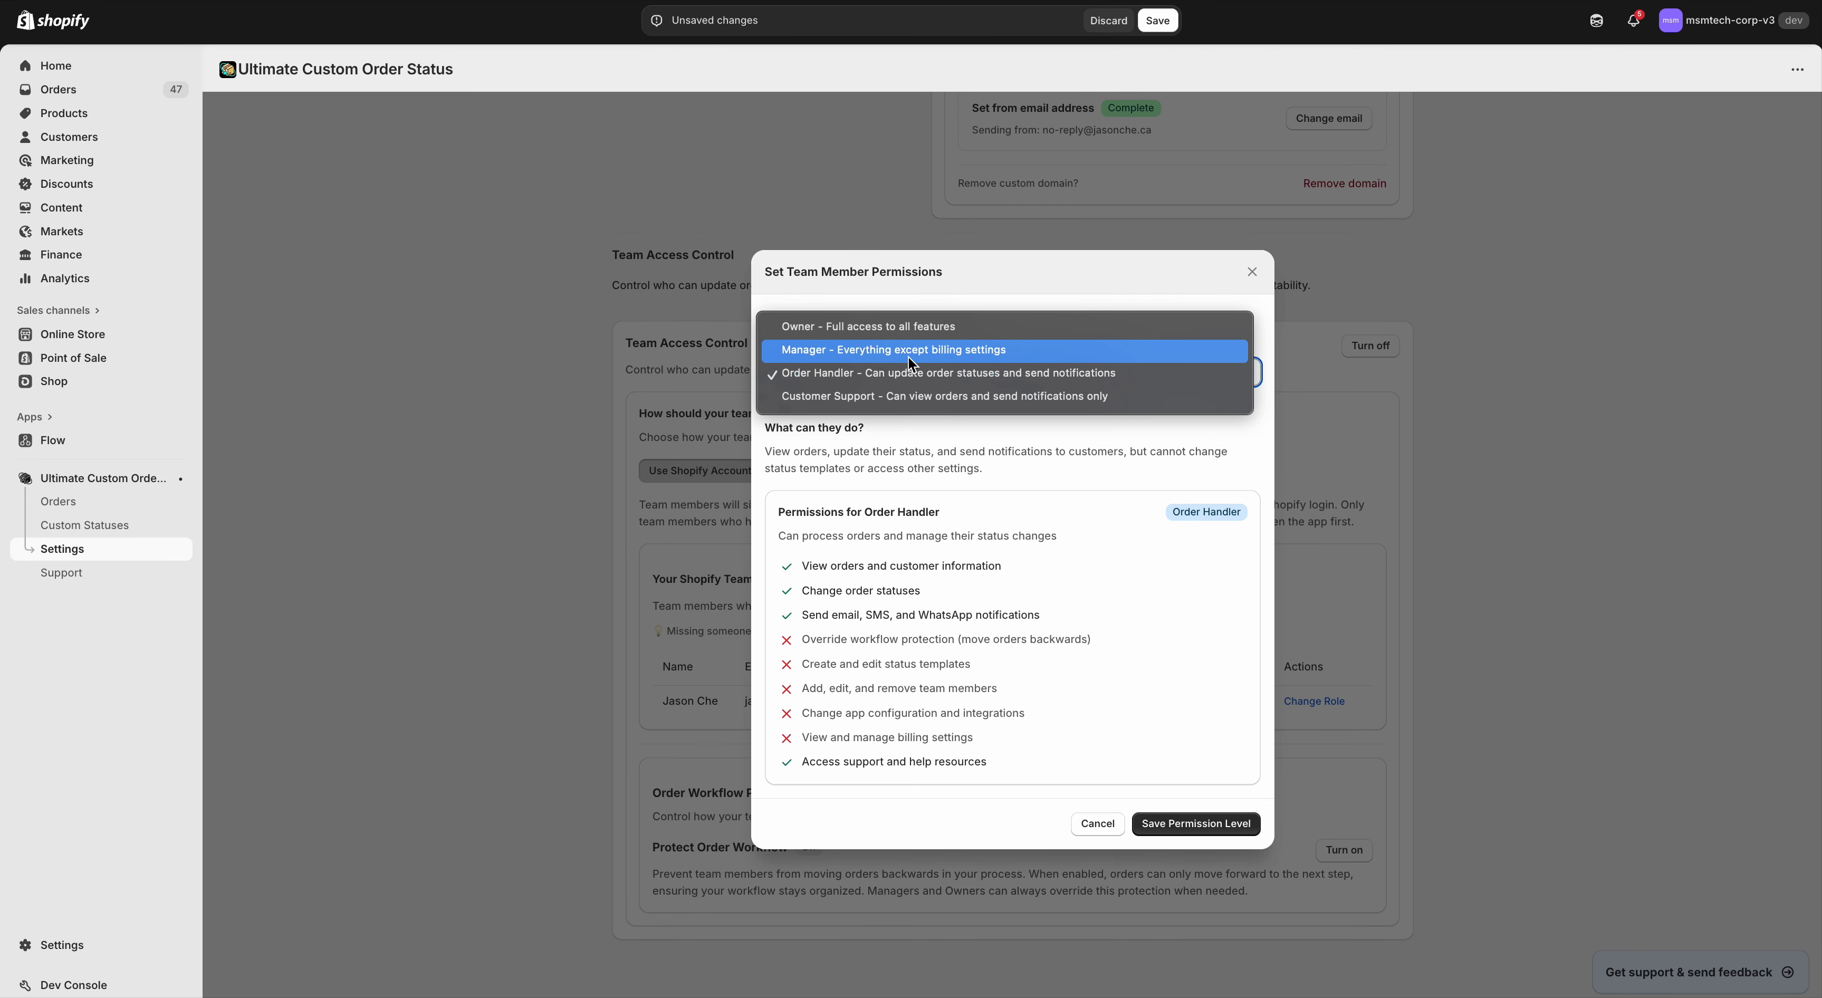
{"action": "left_click", "coordinate": [911, 351]}
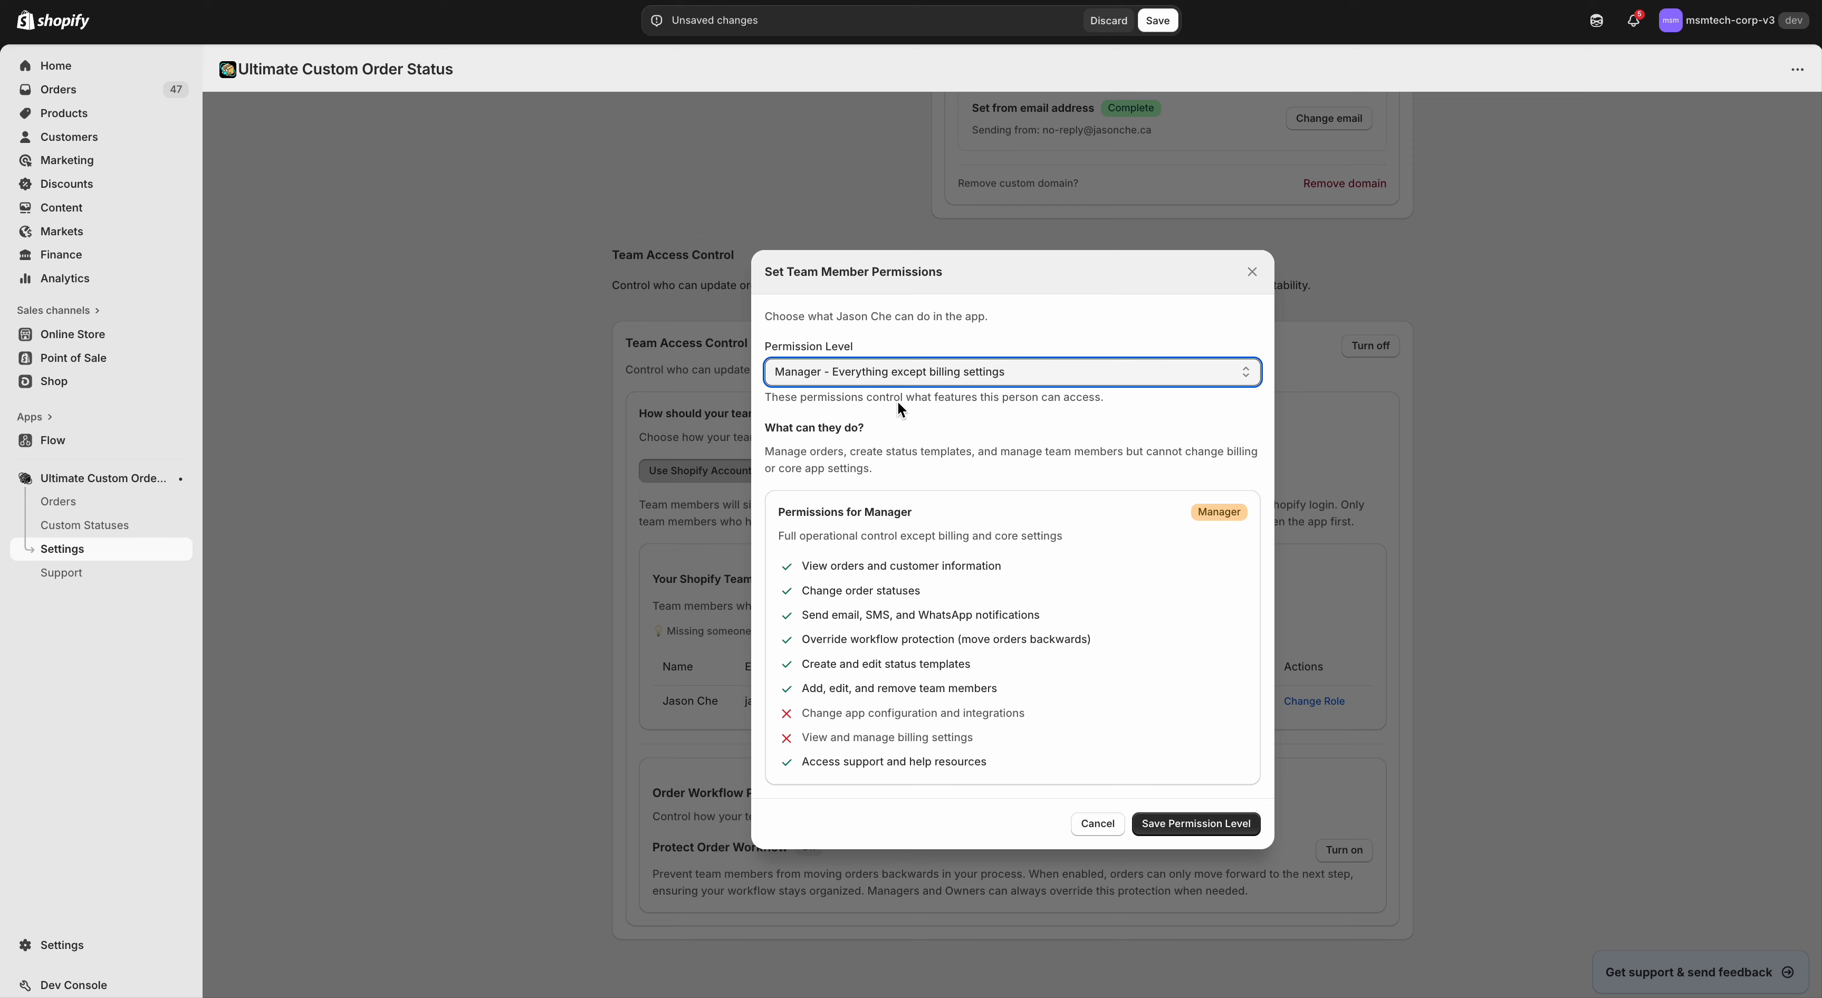
{"action": "left_click", "coordinate": [881, 373]}
{"action": "left_click", "coordinate": [881, 371]}
{"action": "left_click", "coordinate": [920, 372]}
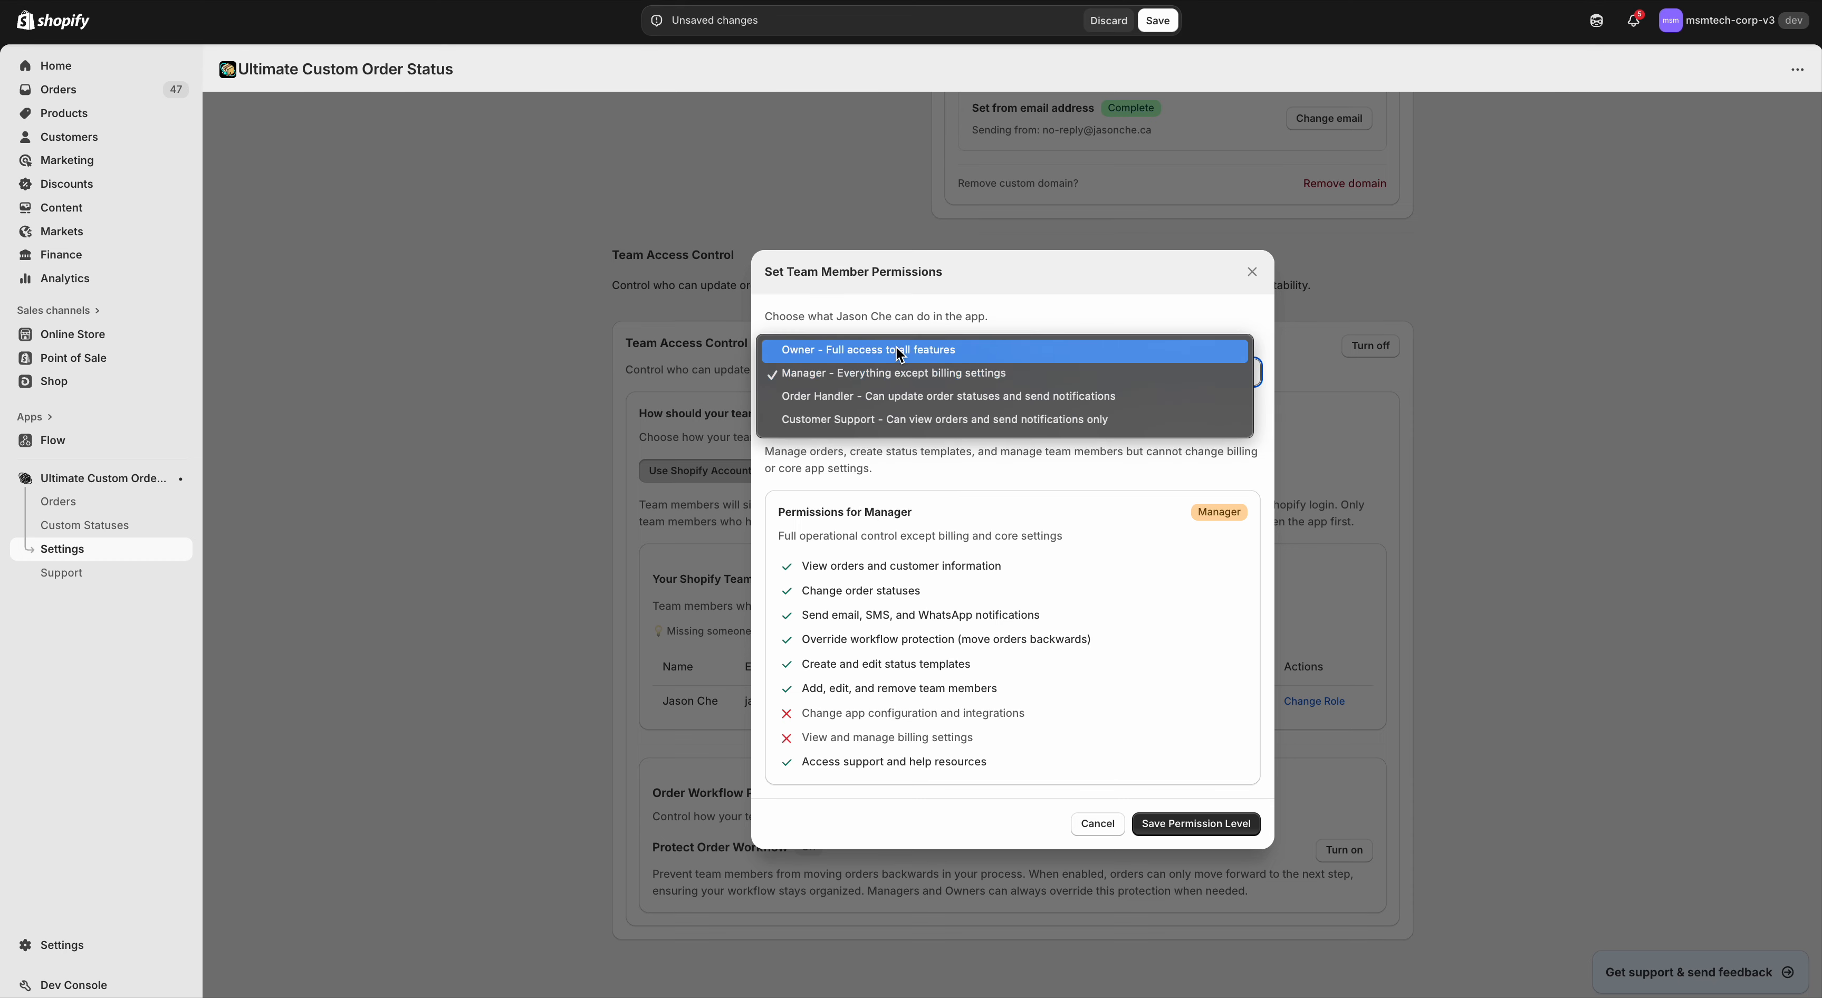
{"action": "left_click", "coordinate": [903, 349]}
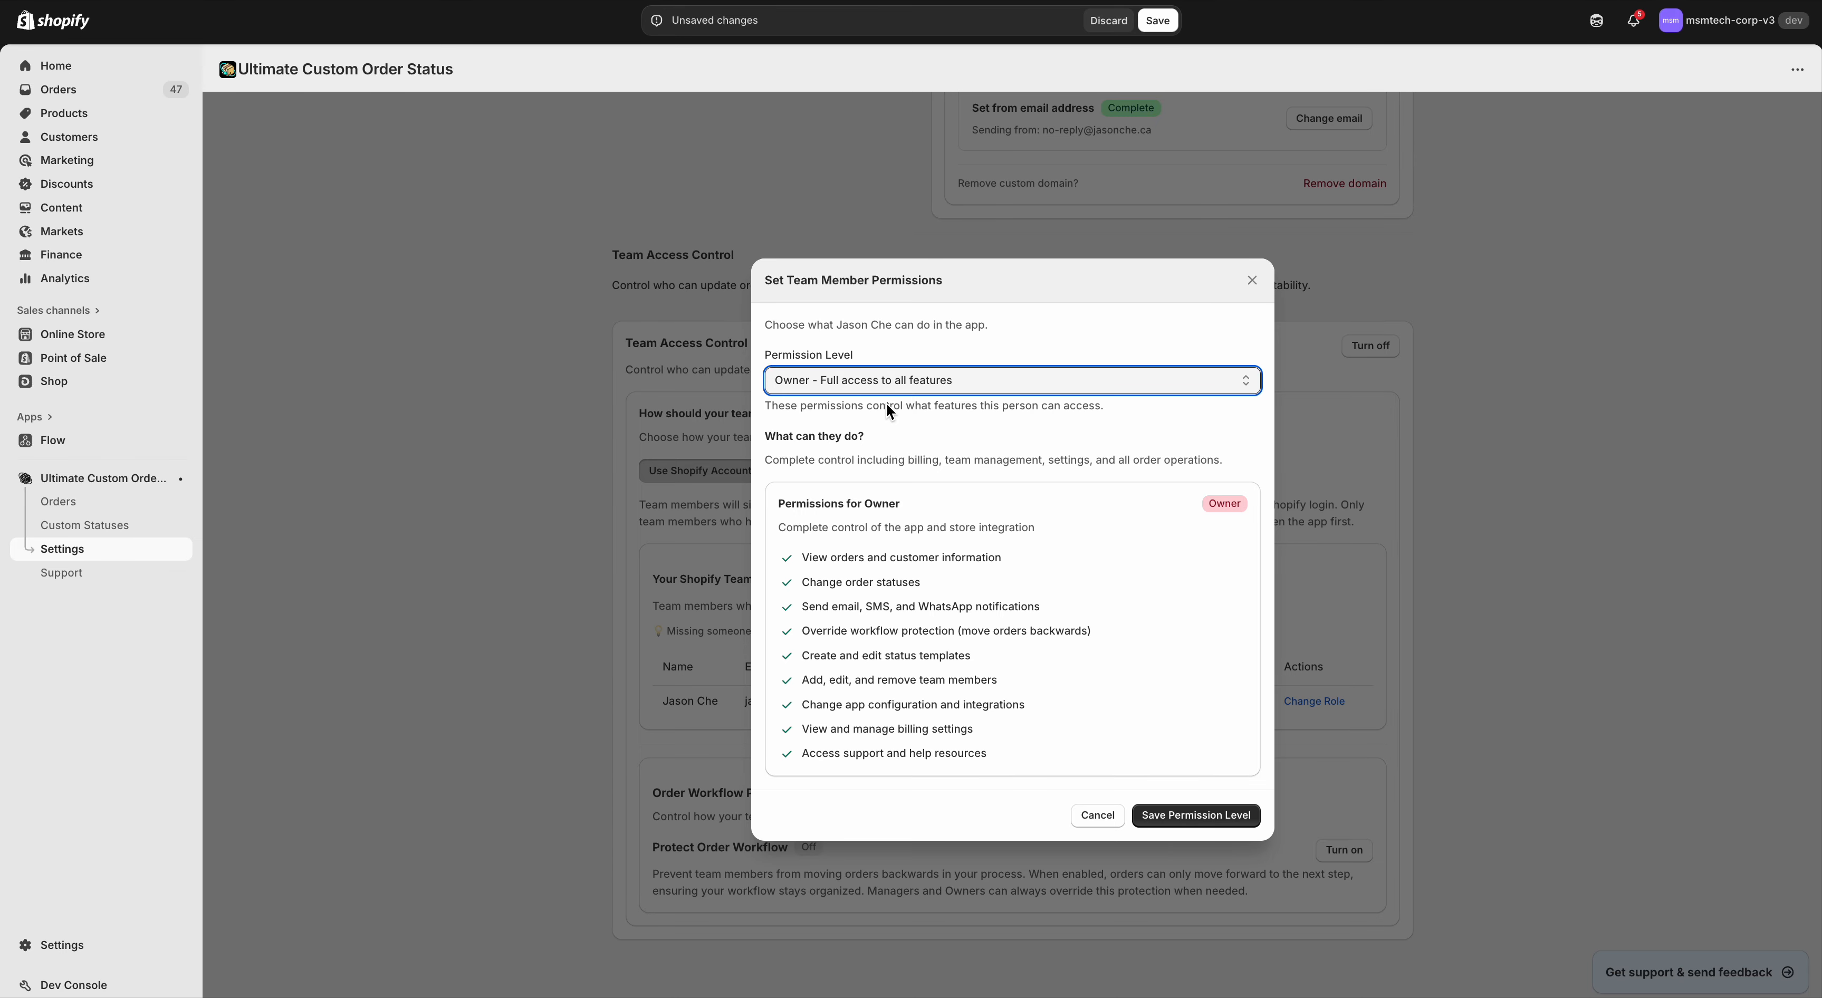
{"action": "left_click", "coordinate": [1089, 813]}
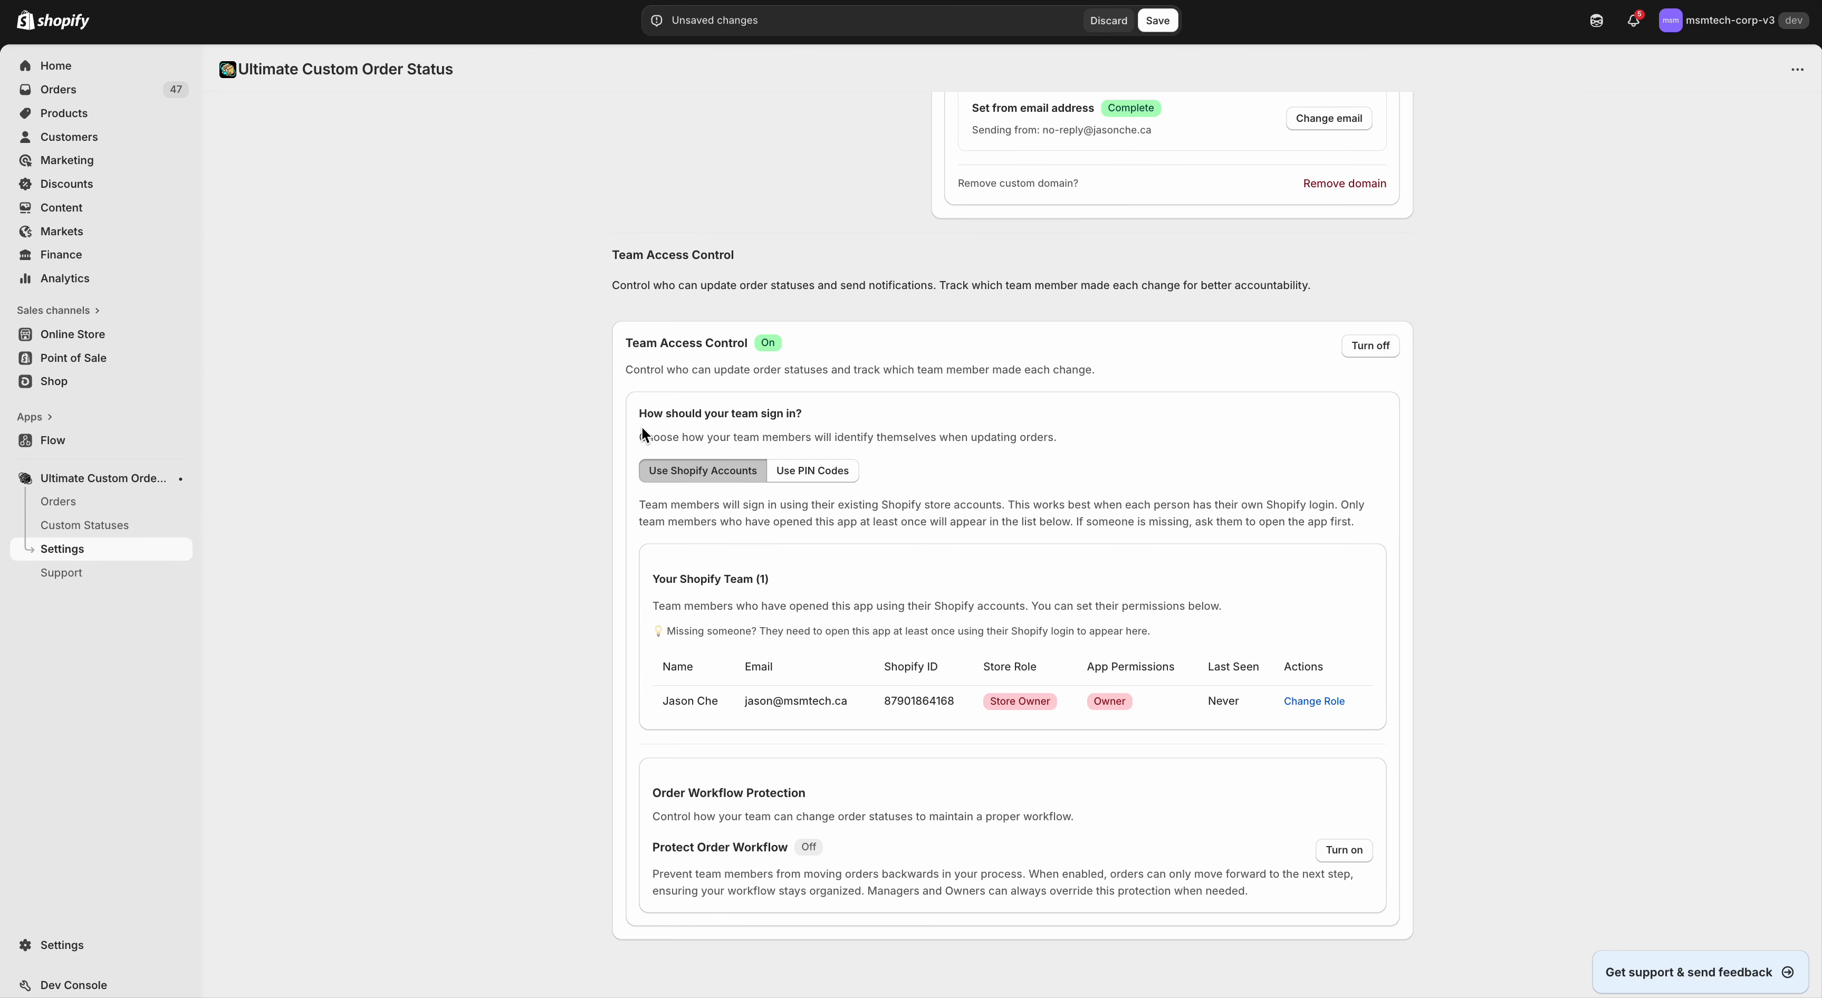
Step: Switch the team sign-in method under Team Access Control to PIN codes
{"action": "scroll", "coordinate": [601, 465], "scroll_direction": "up", "scroll_amount": 2}
{"action": "scroll", "coordinate": [601, 466], "scroll_direction": "down", "scroll_amount": 2}
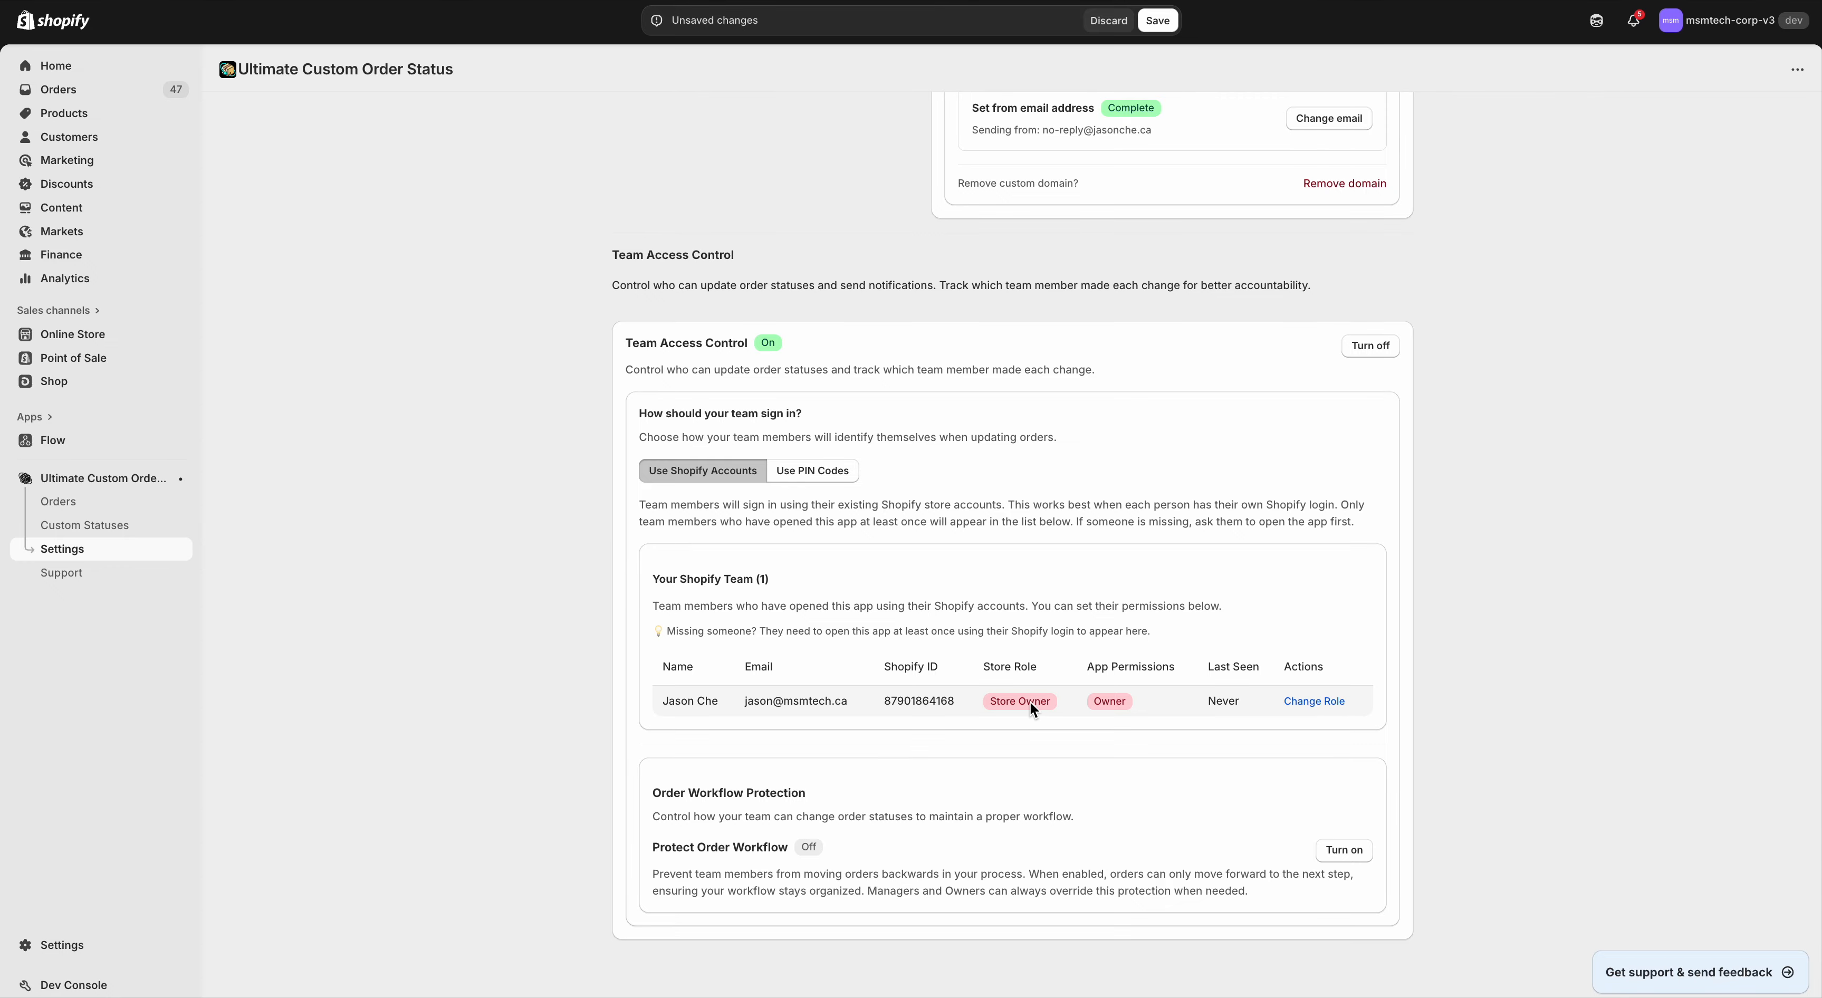
{"action": "scroll", "coordinate": [759, 646], "scroll_direction": "up", "scroll_amount": 3}
{"action": "scroll", "coordinate": [759, 646], "scroll_direction": "down", "scroll_amount": 3}
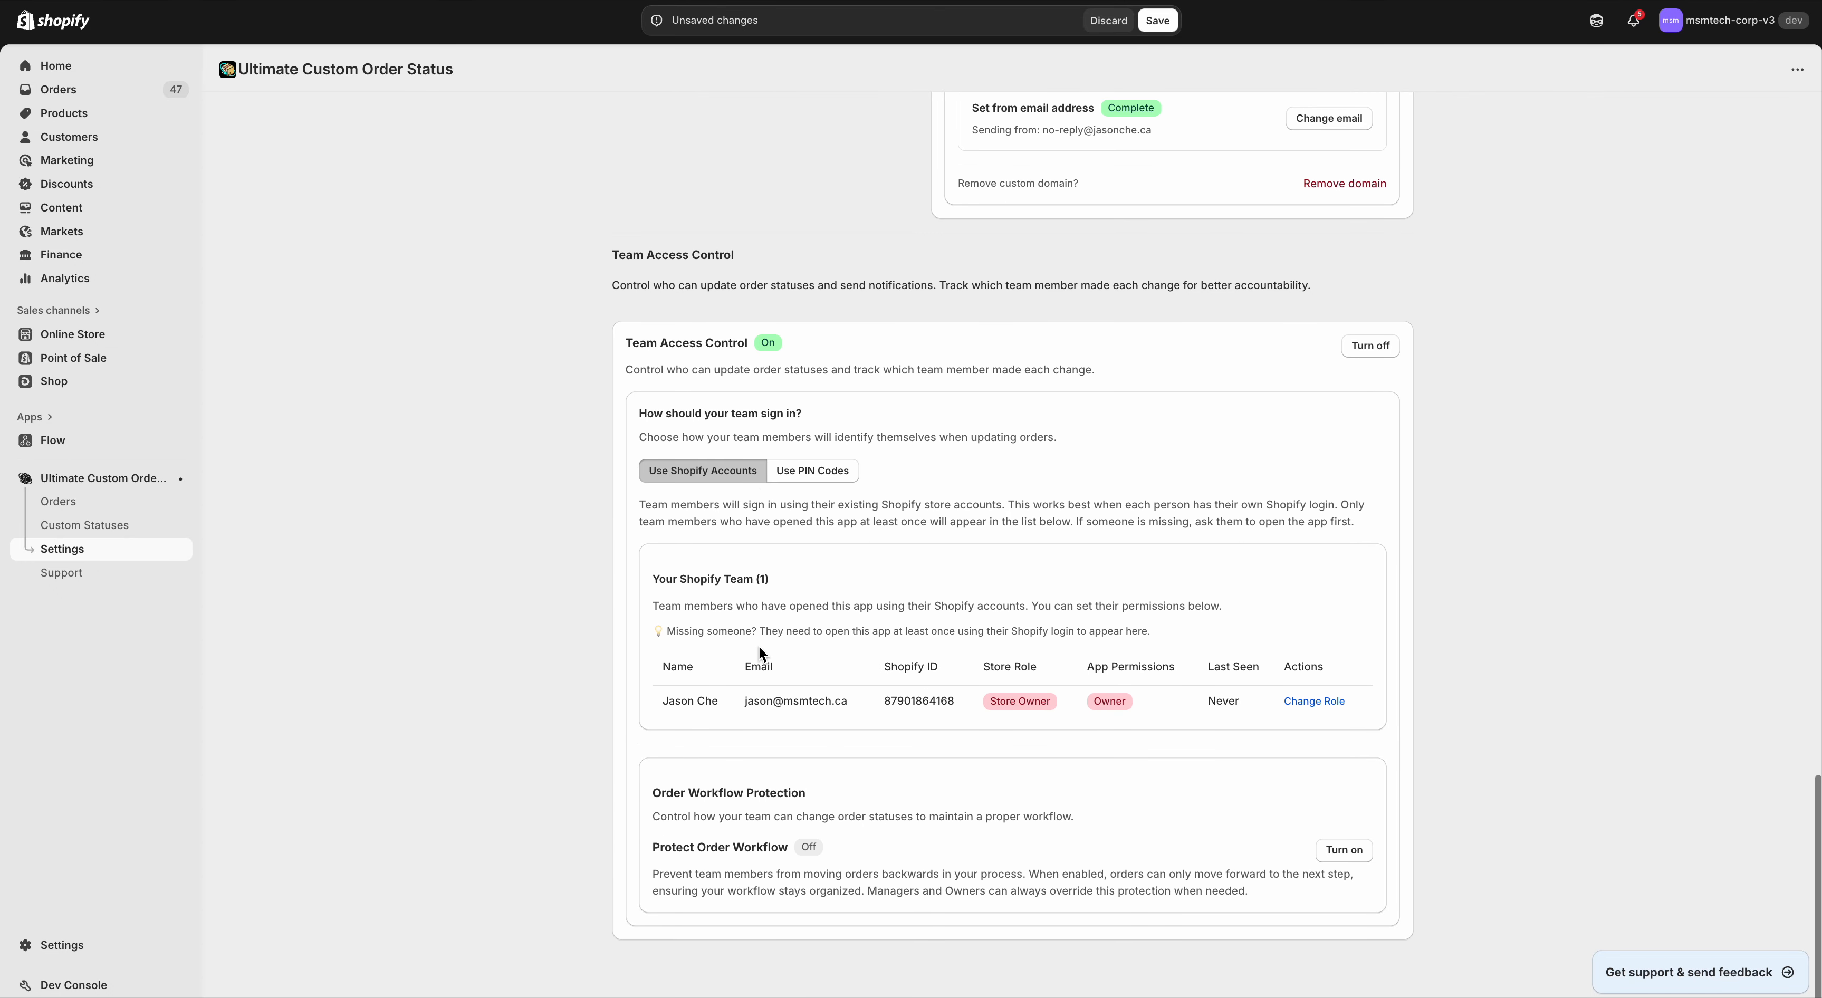
{"action": "scroll", "coordinate": [759, 646], "scroll_direction": "up", "scroll_amount": 1}
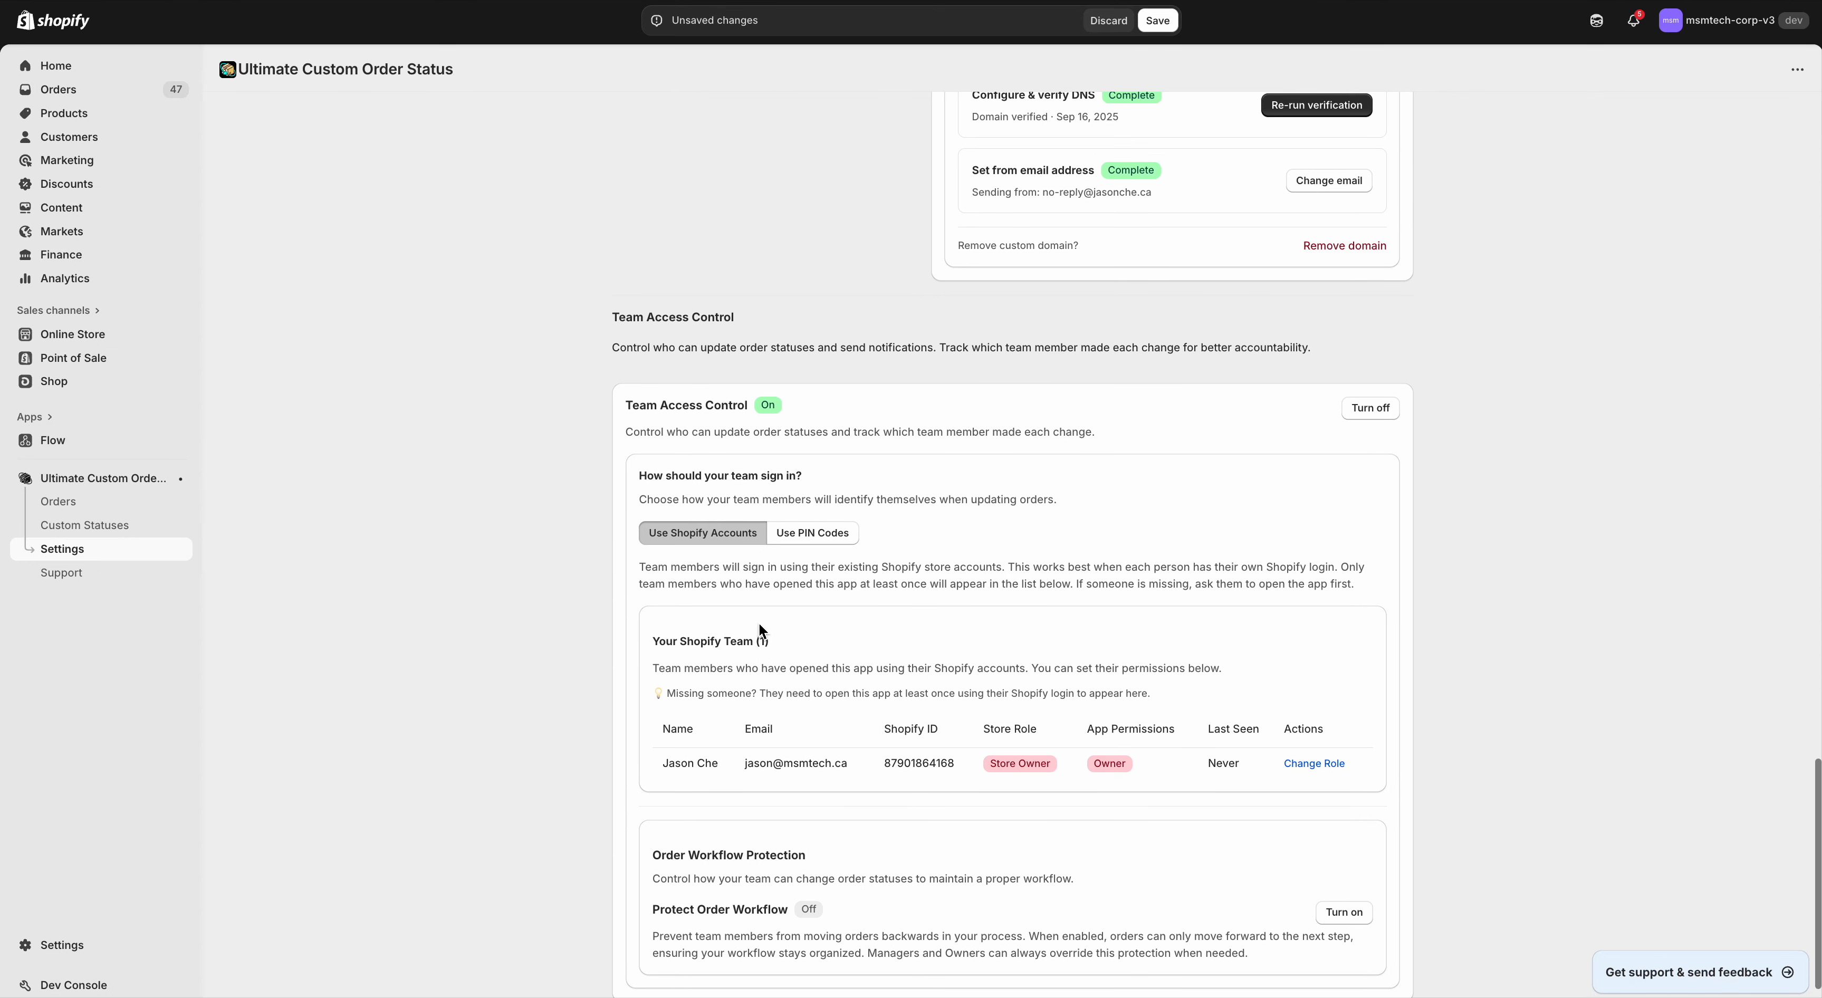
{"action": "left_click", "coordinate": [801, 536]}
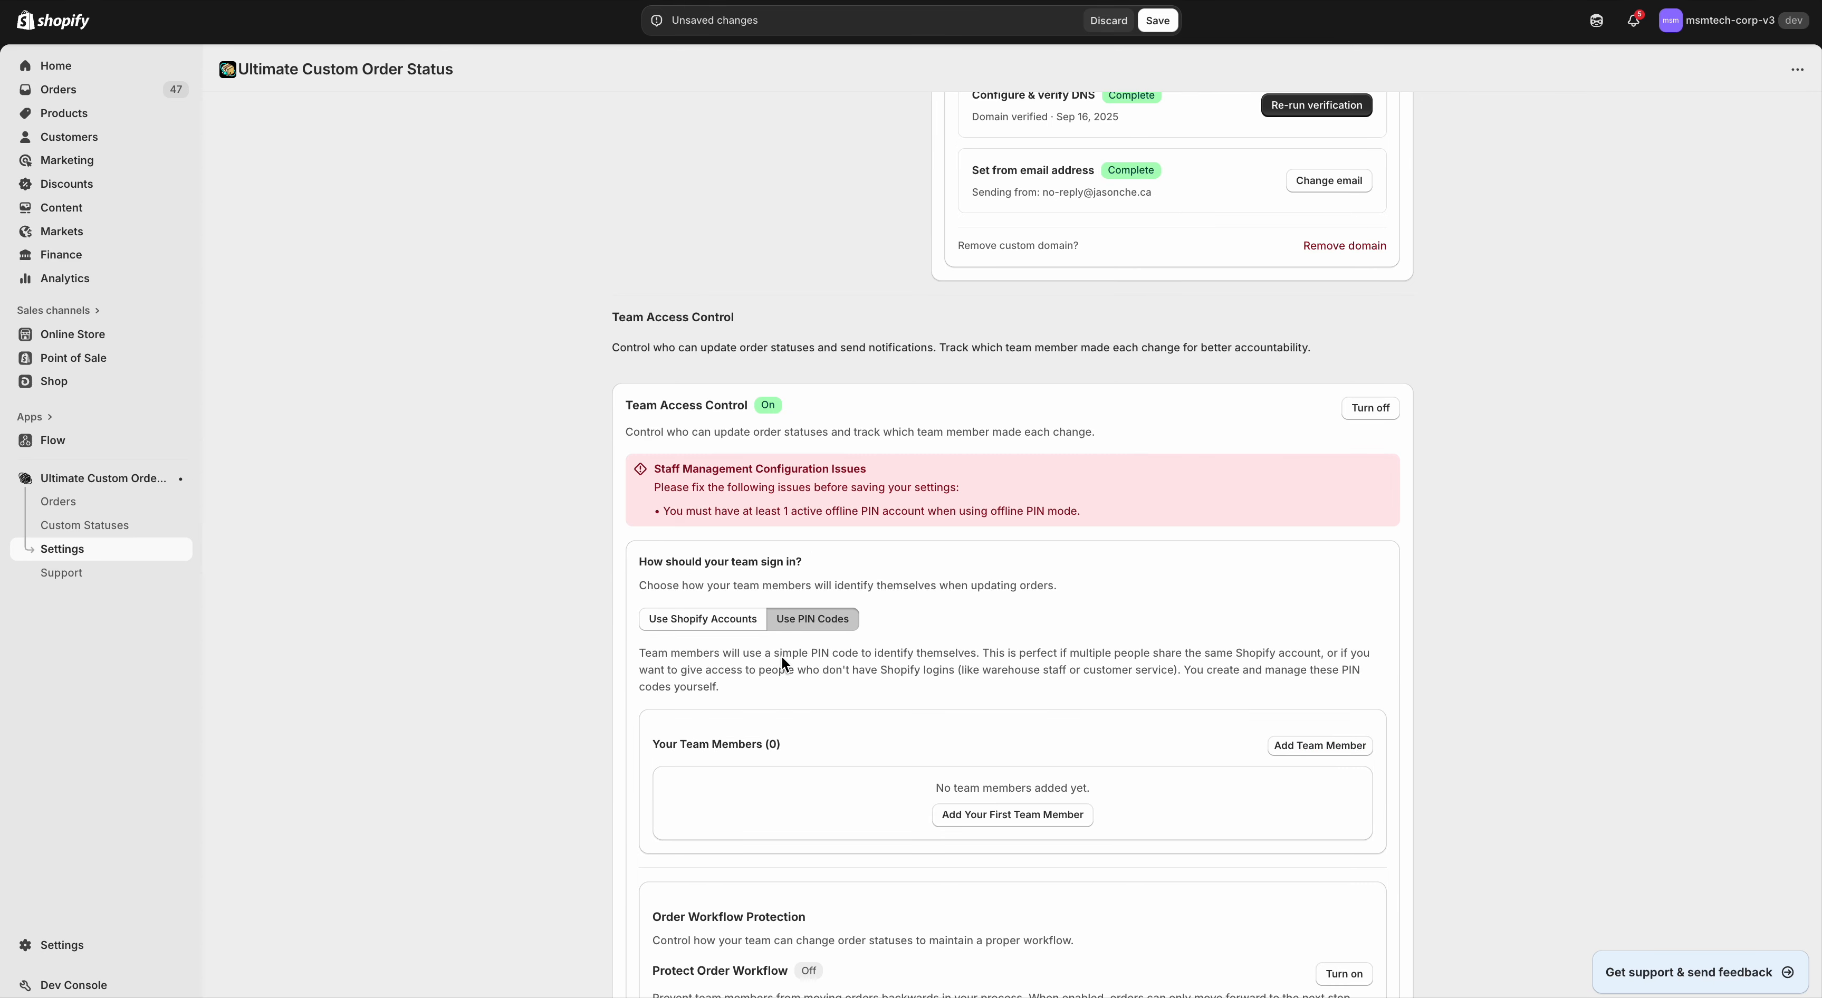
{"action": "scroll", "coordinate": [782, 655], "scroll_direction": "down", "scroll_amount": 2}
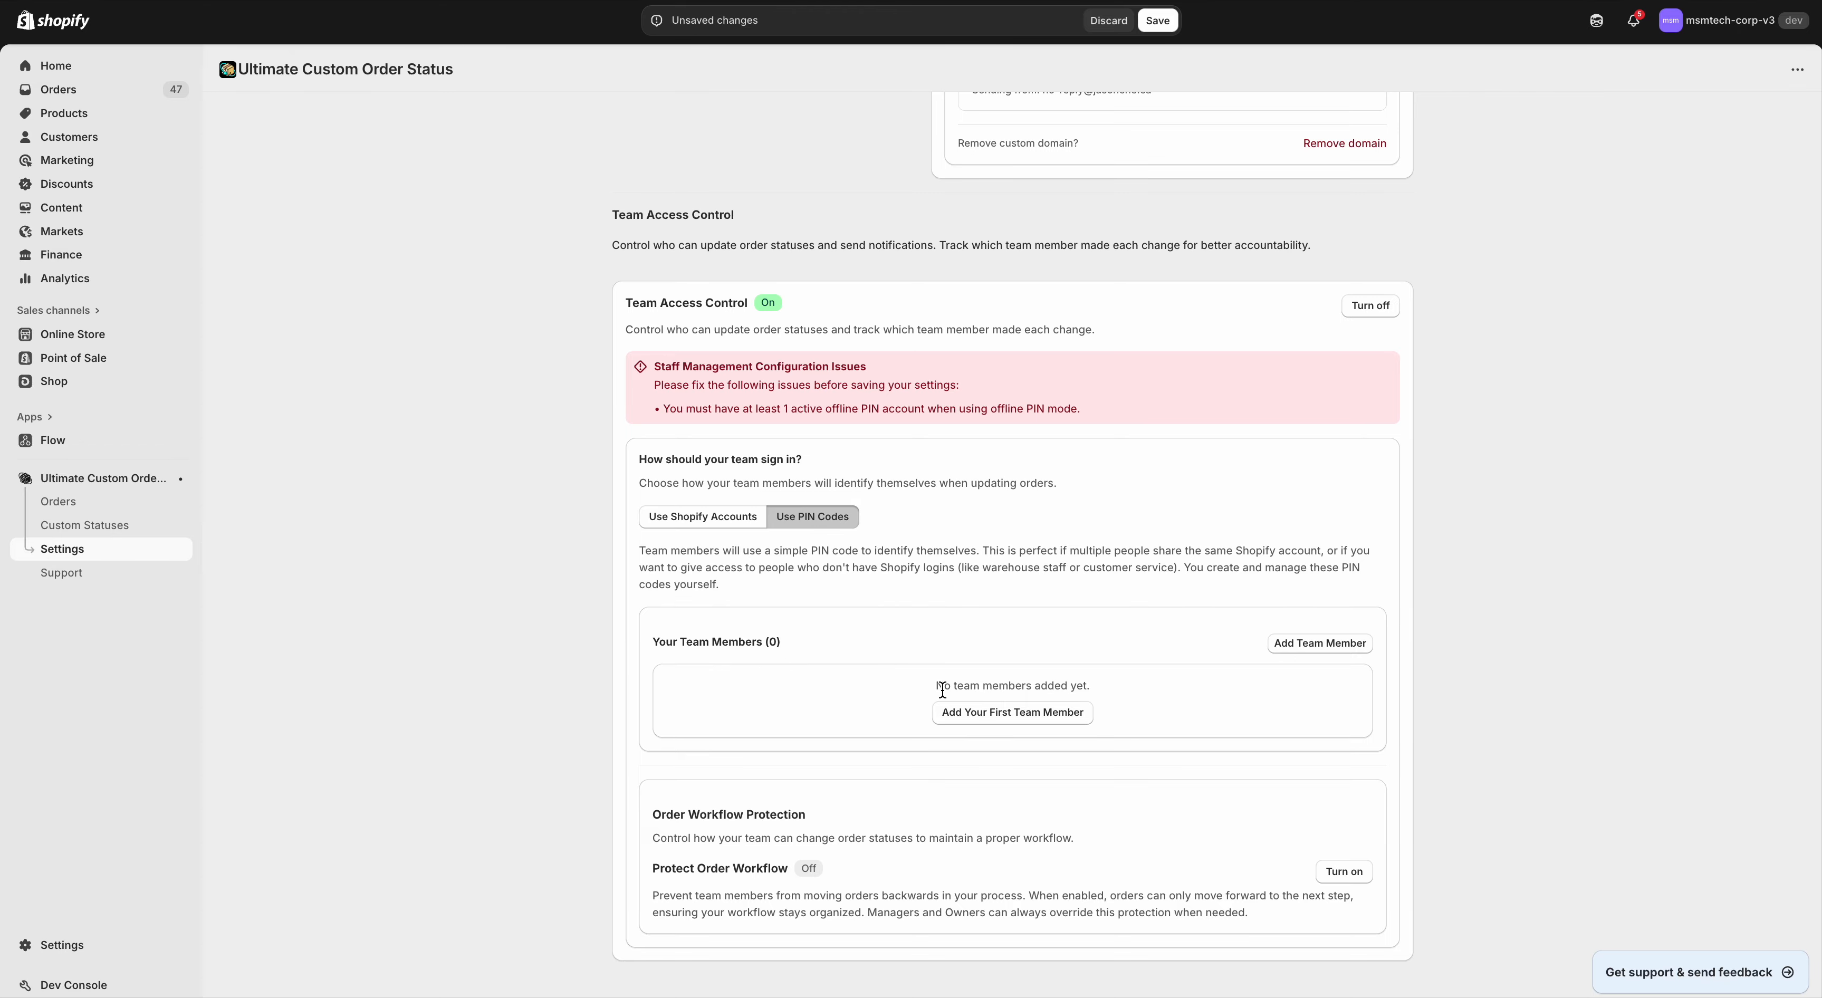
{"action": "scroll", "coordinate": [956, 710], "scroll_direction": "down", "scroll_amount": 1}
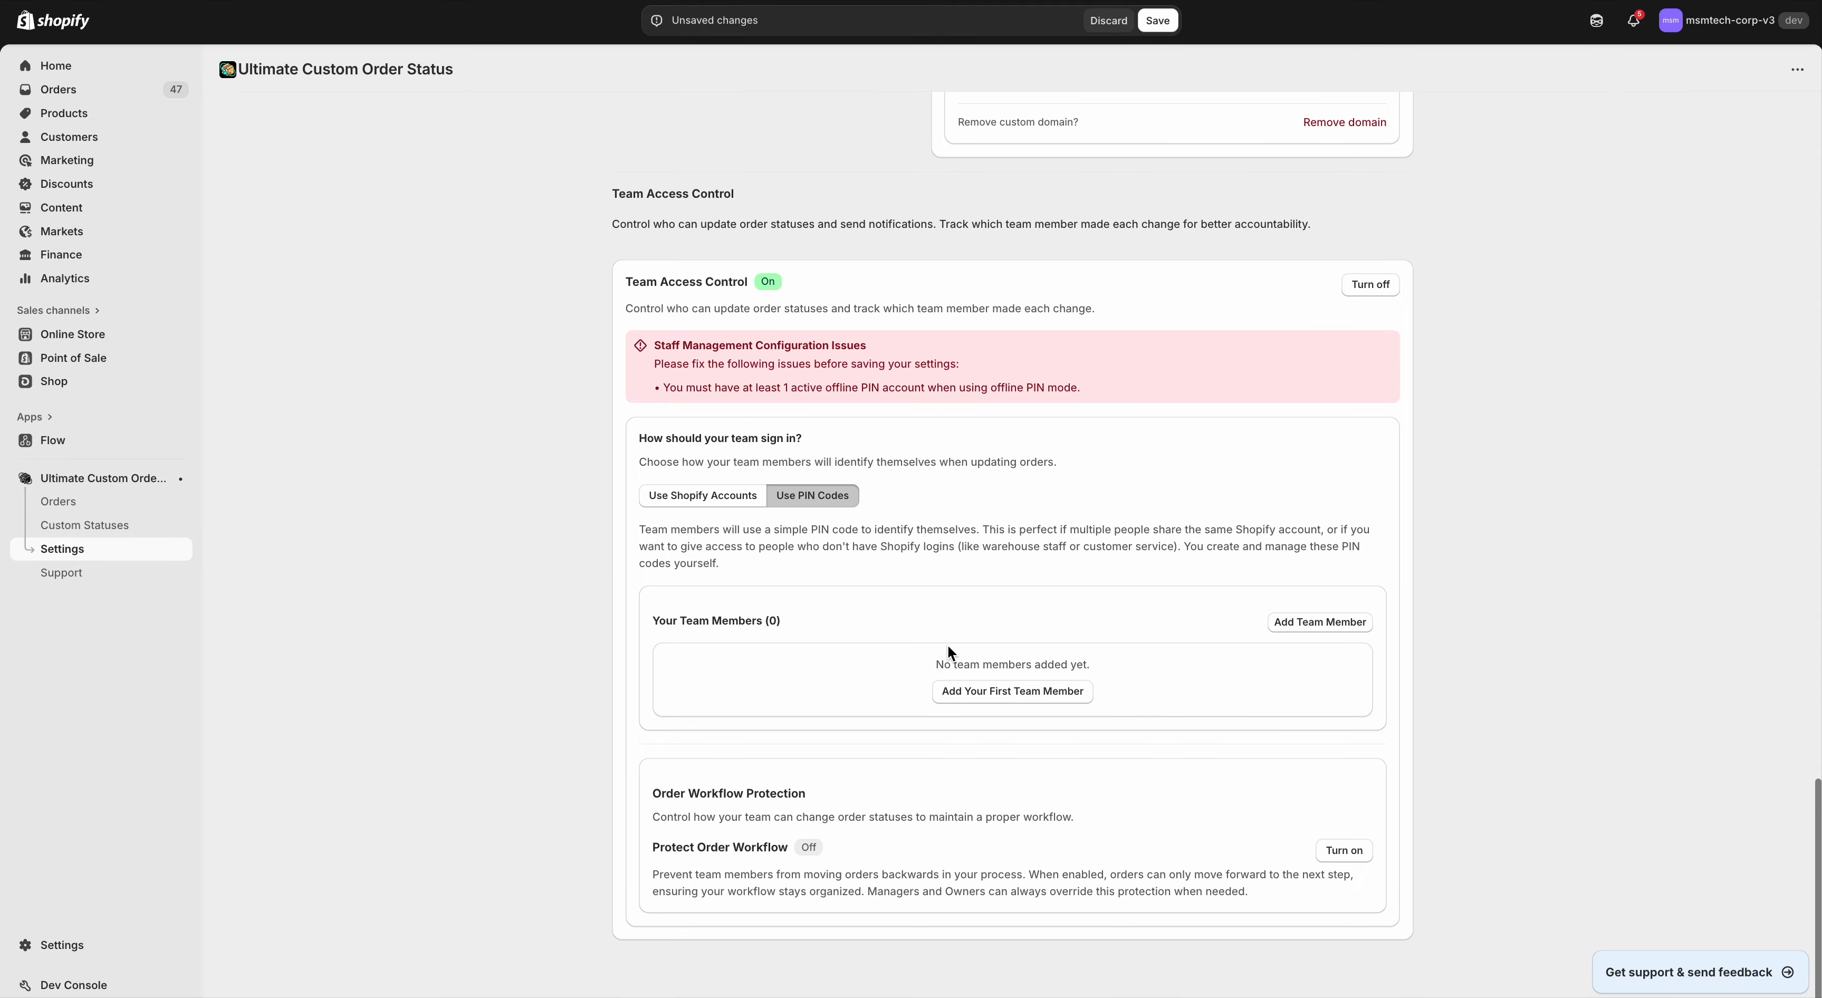
Step: Open the form for adding the first team member, examine its PIN code and permission fields, and cancel it
{"action": "left_click", "coordinate": [962, 696]}
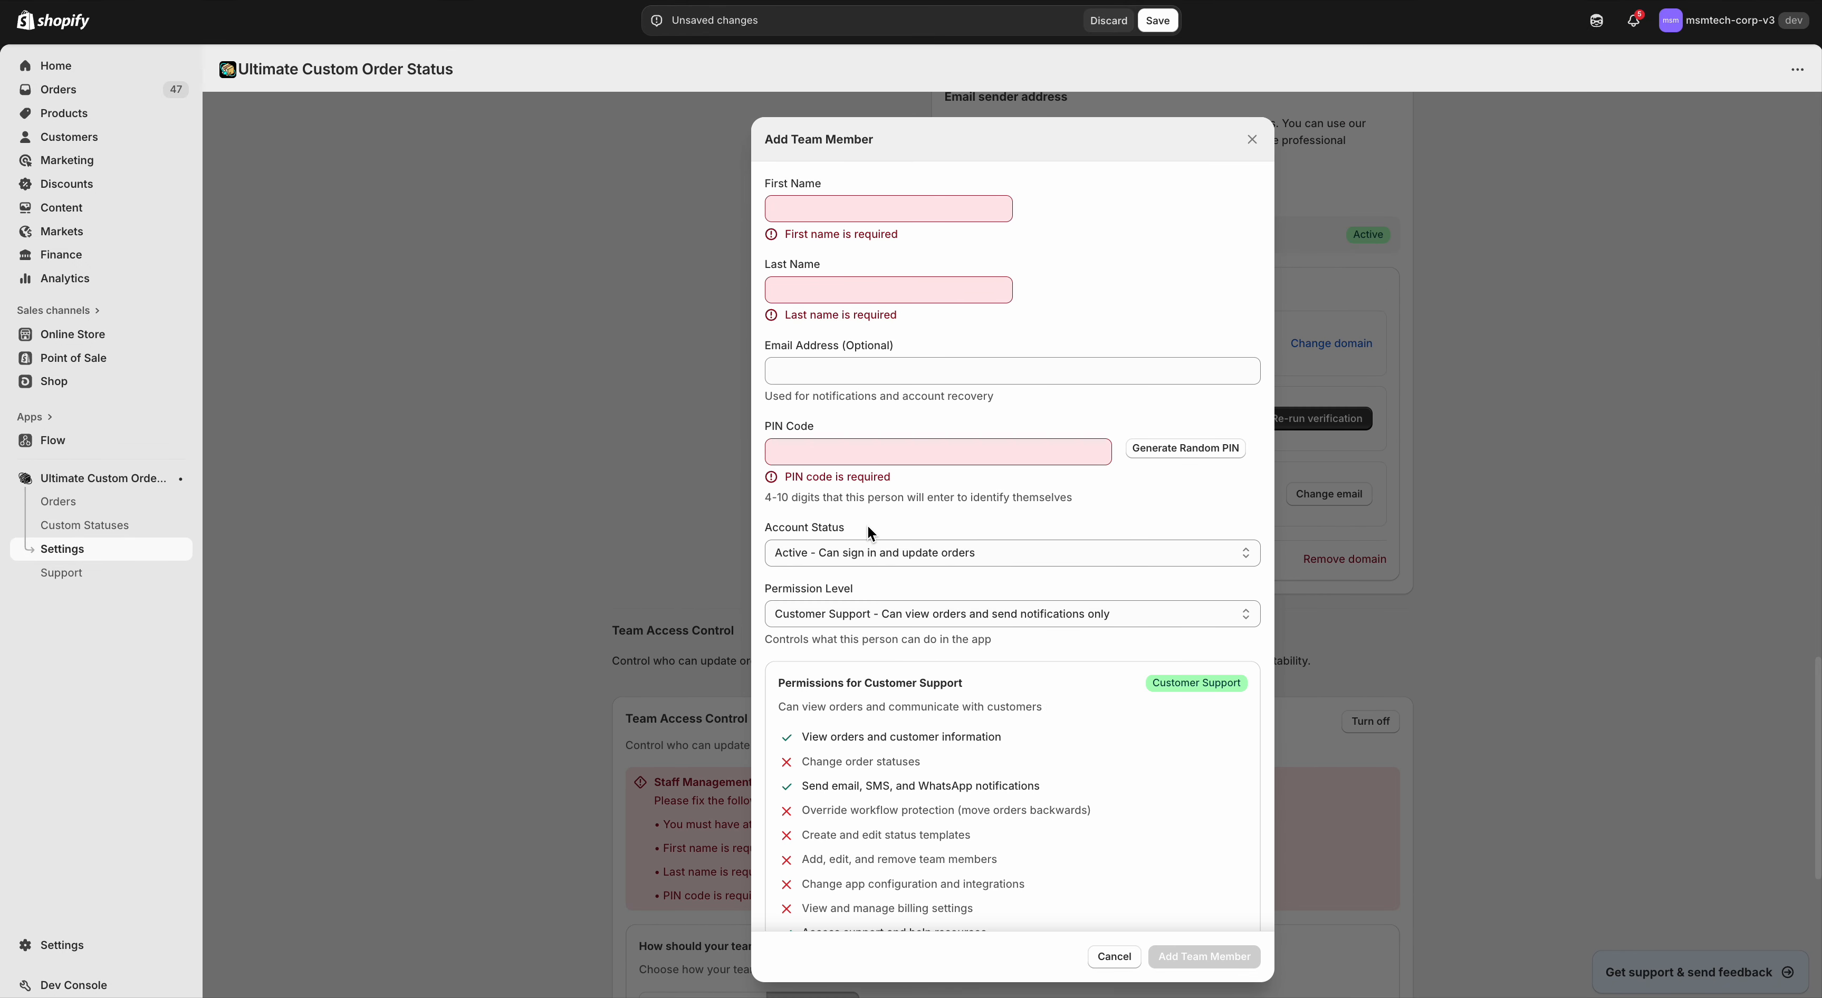
{"action": "scroll", "coordinate": [864, 505], "scroll_direction": "down", "scroll_amount": 1}
{"action": "left_click", "coordinate": [867, 415]}
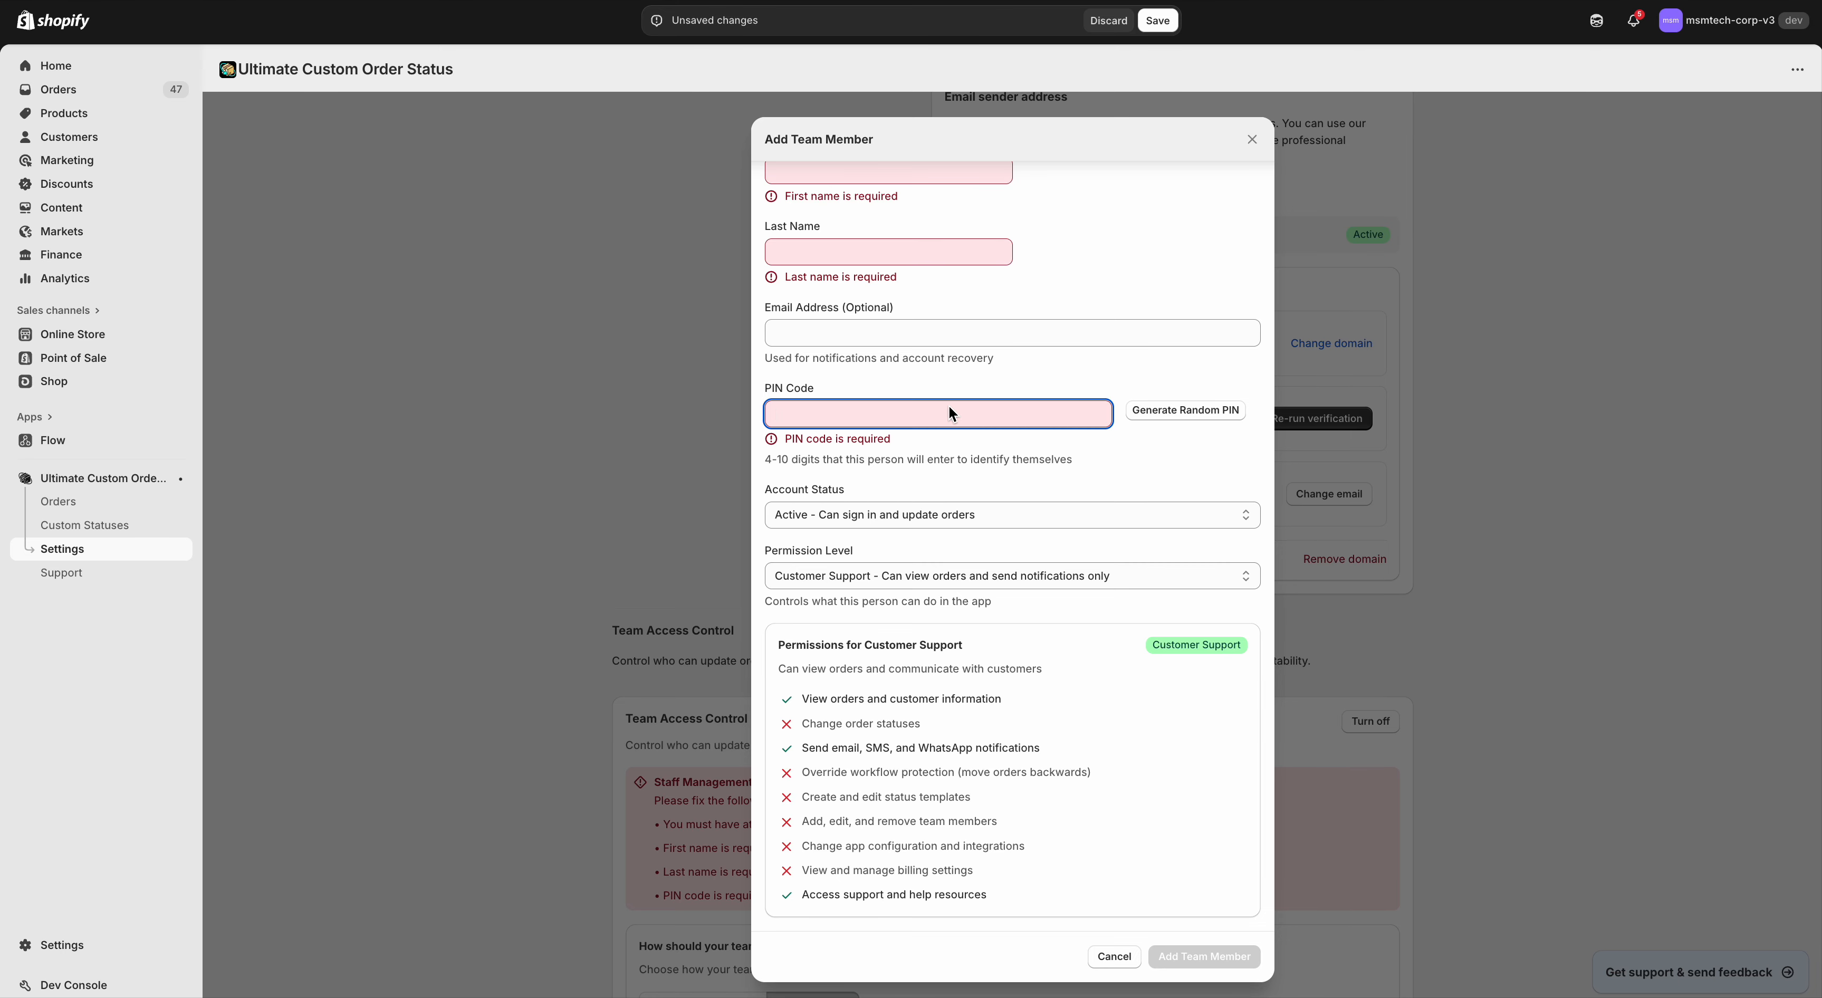
{"action": "left_click", "coordinate": [1114, 956]}
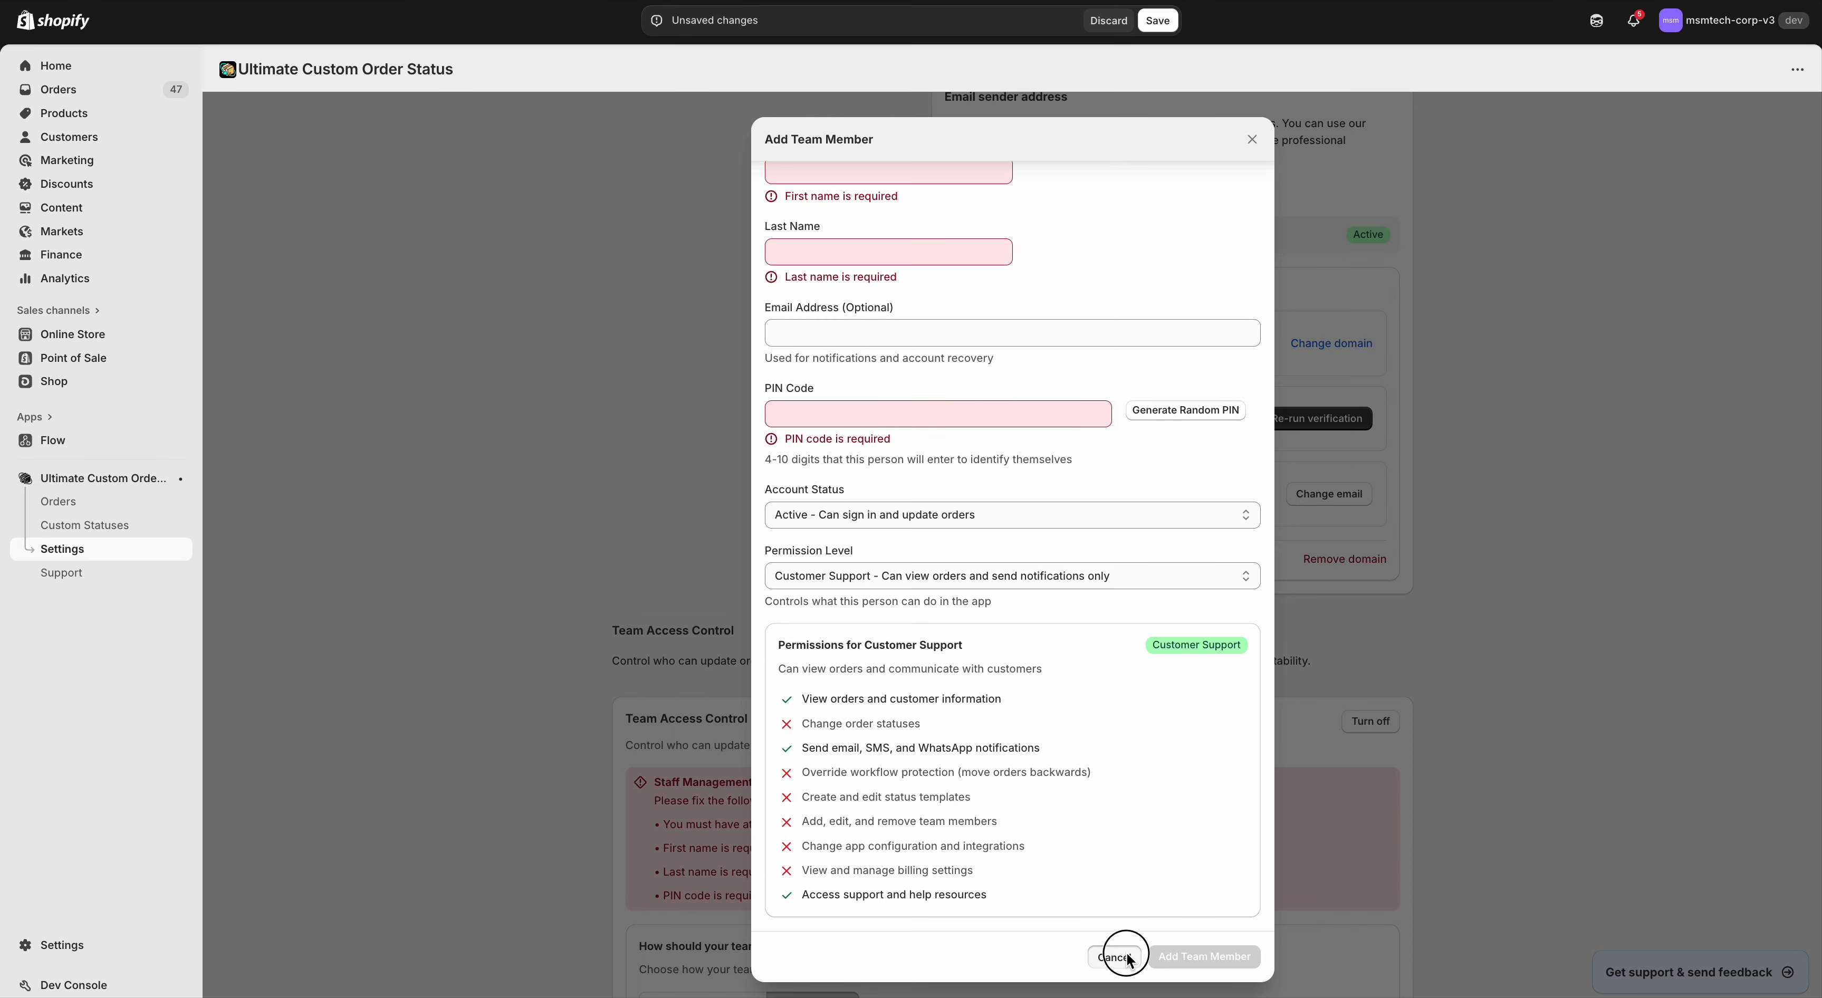
{"action": "scroll", "coordinate": [689, 773], "scroll_direction": "up", "scroll_amount": 7}
{"action": "scroll", "coordinate": [689, 772], "scroll_direction": "down", "scroll_amount": 6}
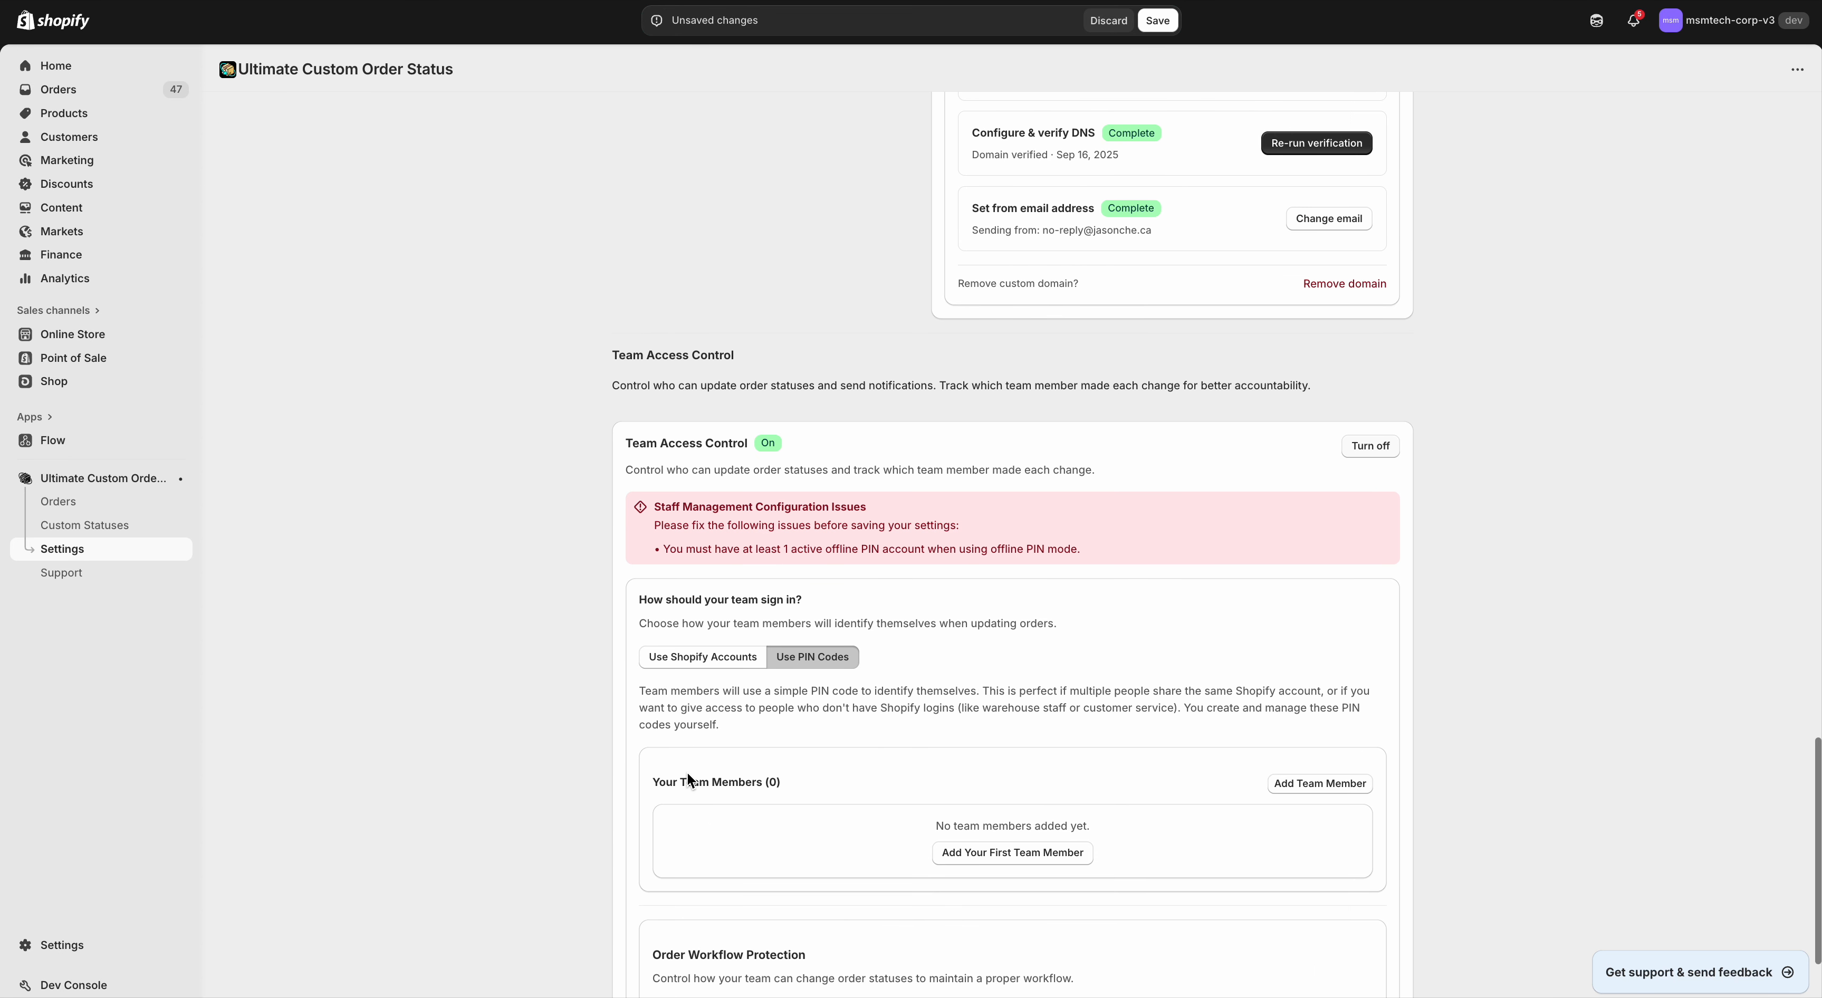
{"action": "scroll", "coordinate": [274, 927], "scroll_direction": "down", "scroll_amount": 1}
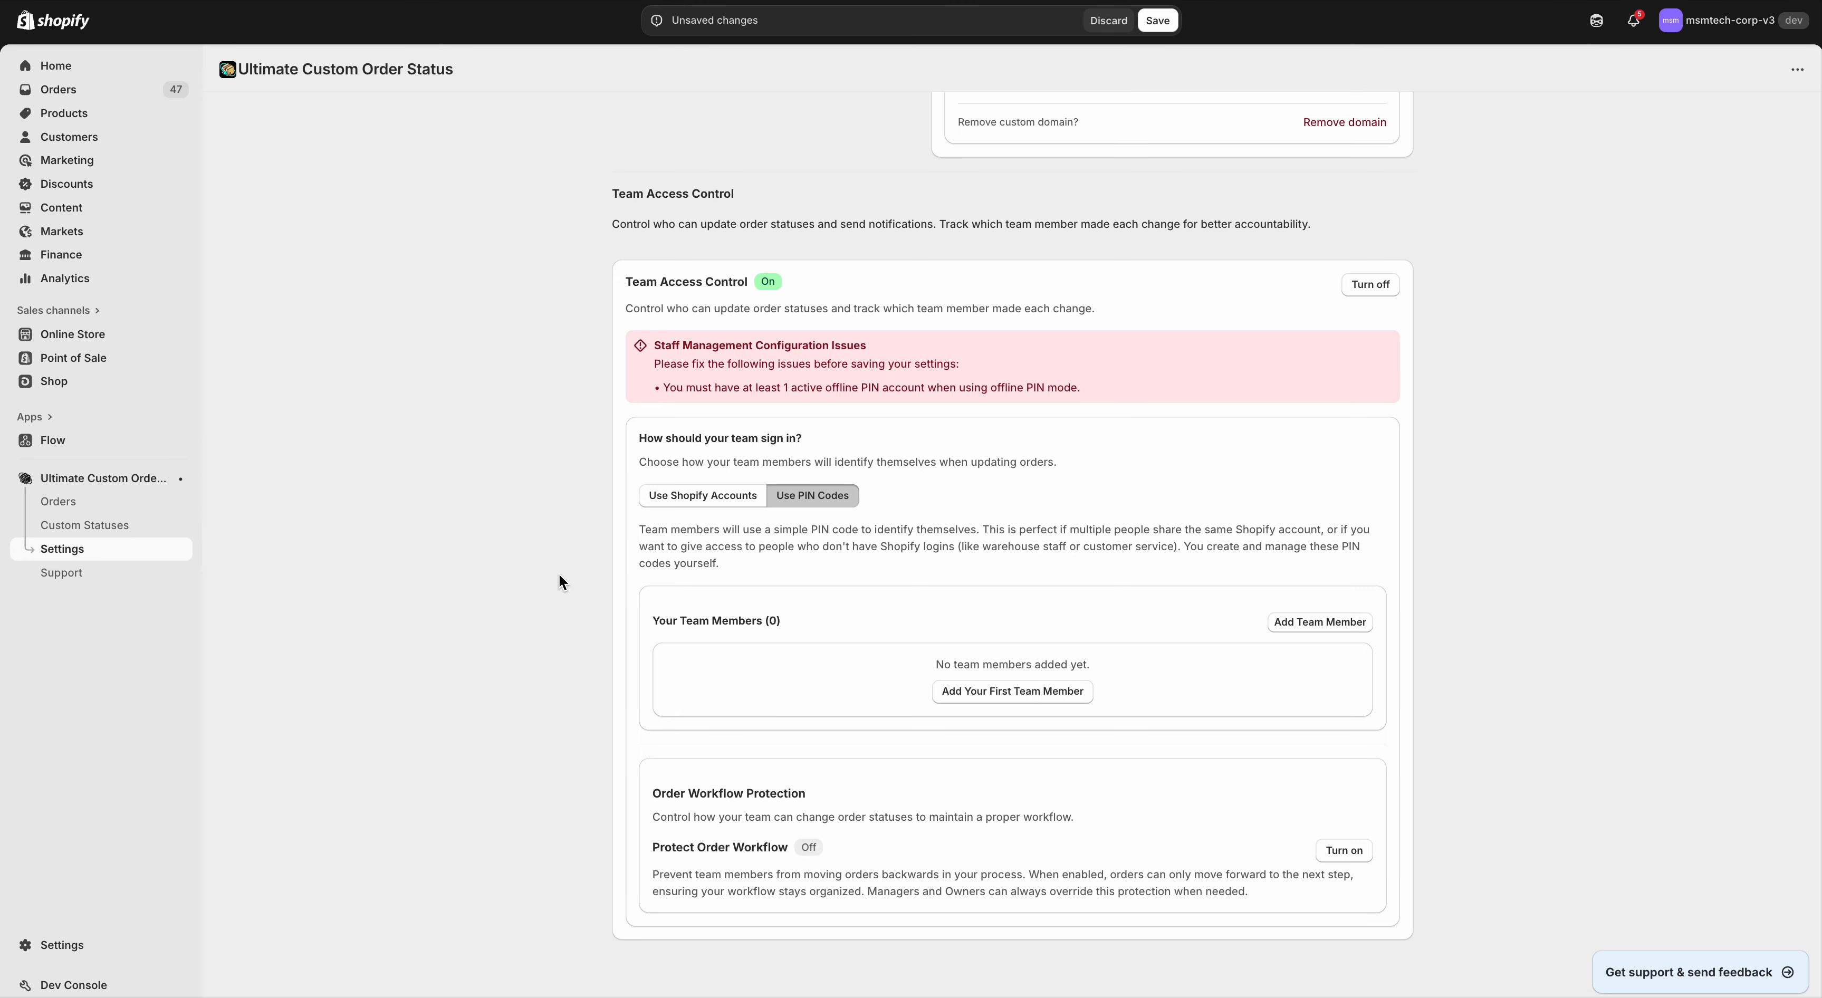
Step: Show the Default sender option under Email sender address and inspect the address its emails are sent from
{"action": "scroll", "coordinate": [559, 581], "scroll_direction": "up", "scroll_amount": 2}
{"action": "scroll", "coordinate": [612, 721], "scroll_direction": "up", "scroll_amount": 6}
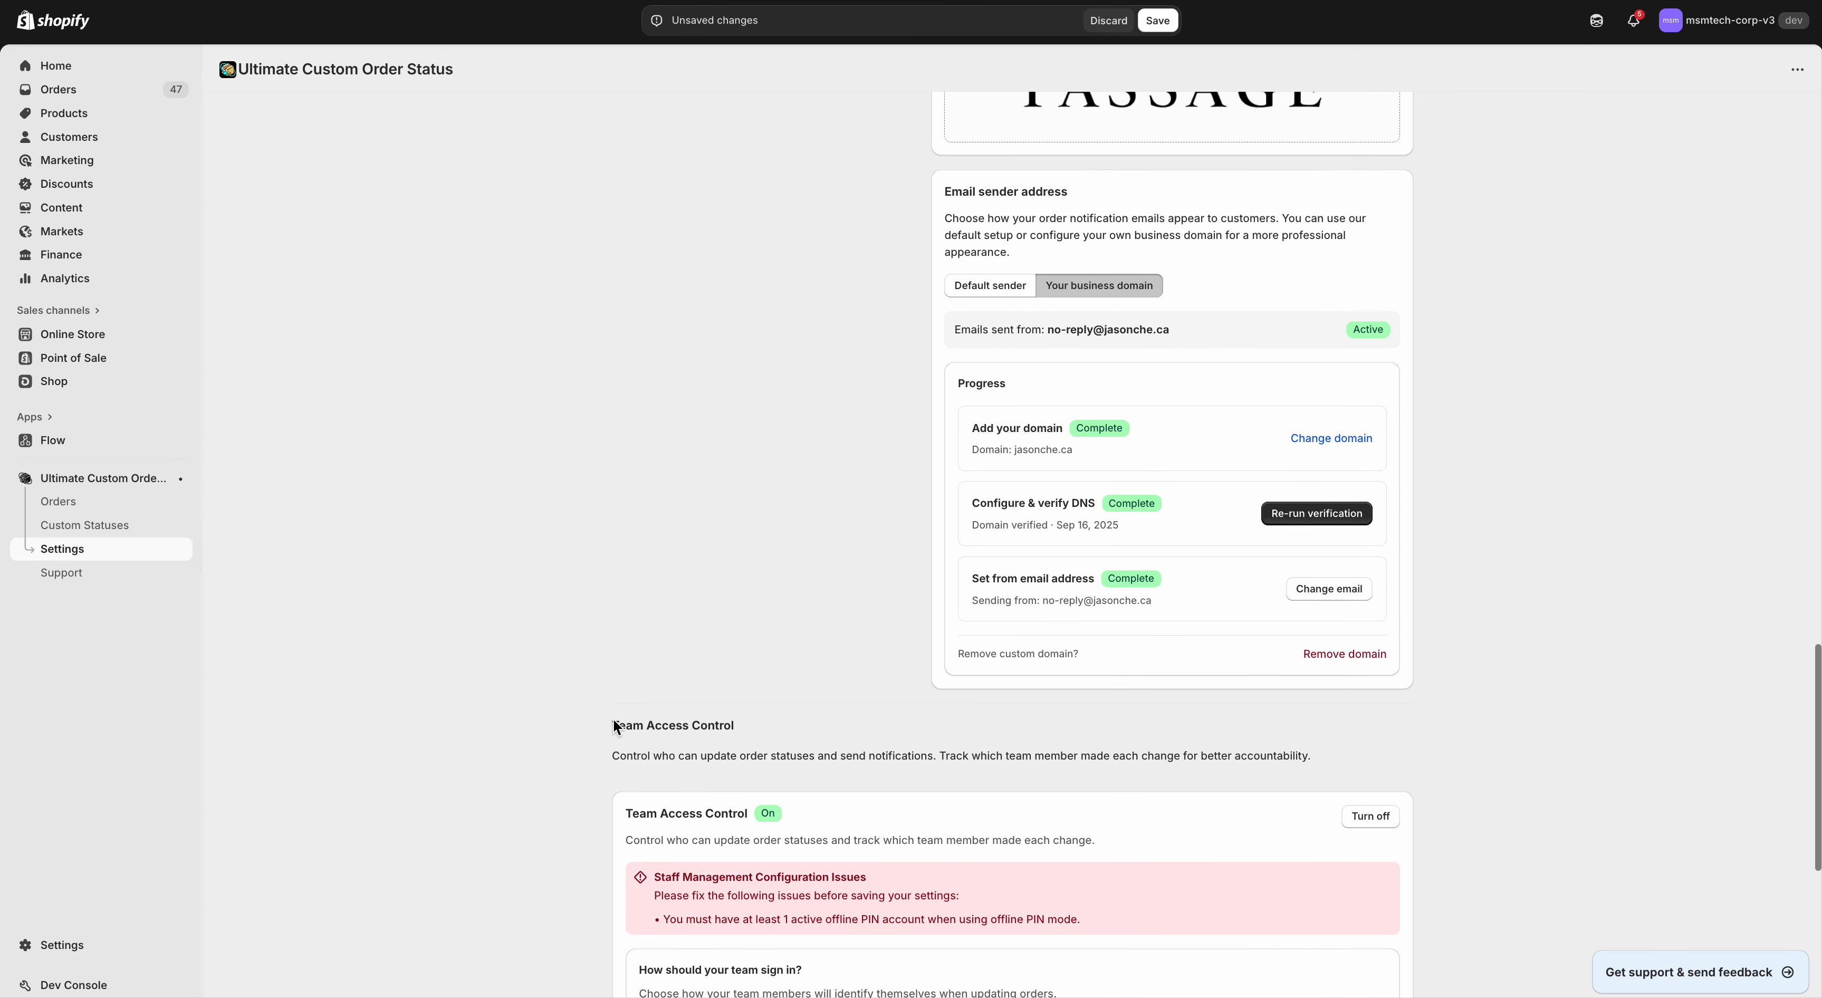
{"action": "scroll", "coordinate": [614, 726], "scroll_direction": "down", "scroll_amount": 2}
{"action": "scroll", "coordinate": [614, 726], "scroll_direction": "up", "scroll_amount": 4}
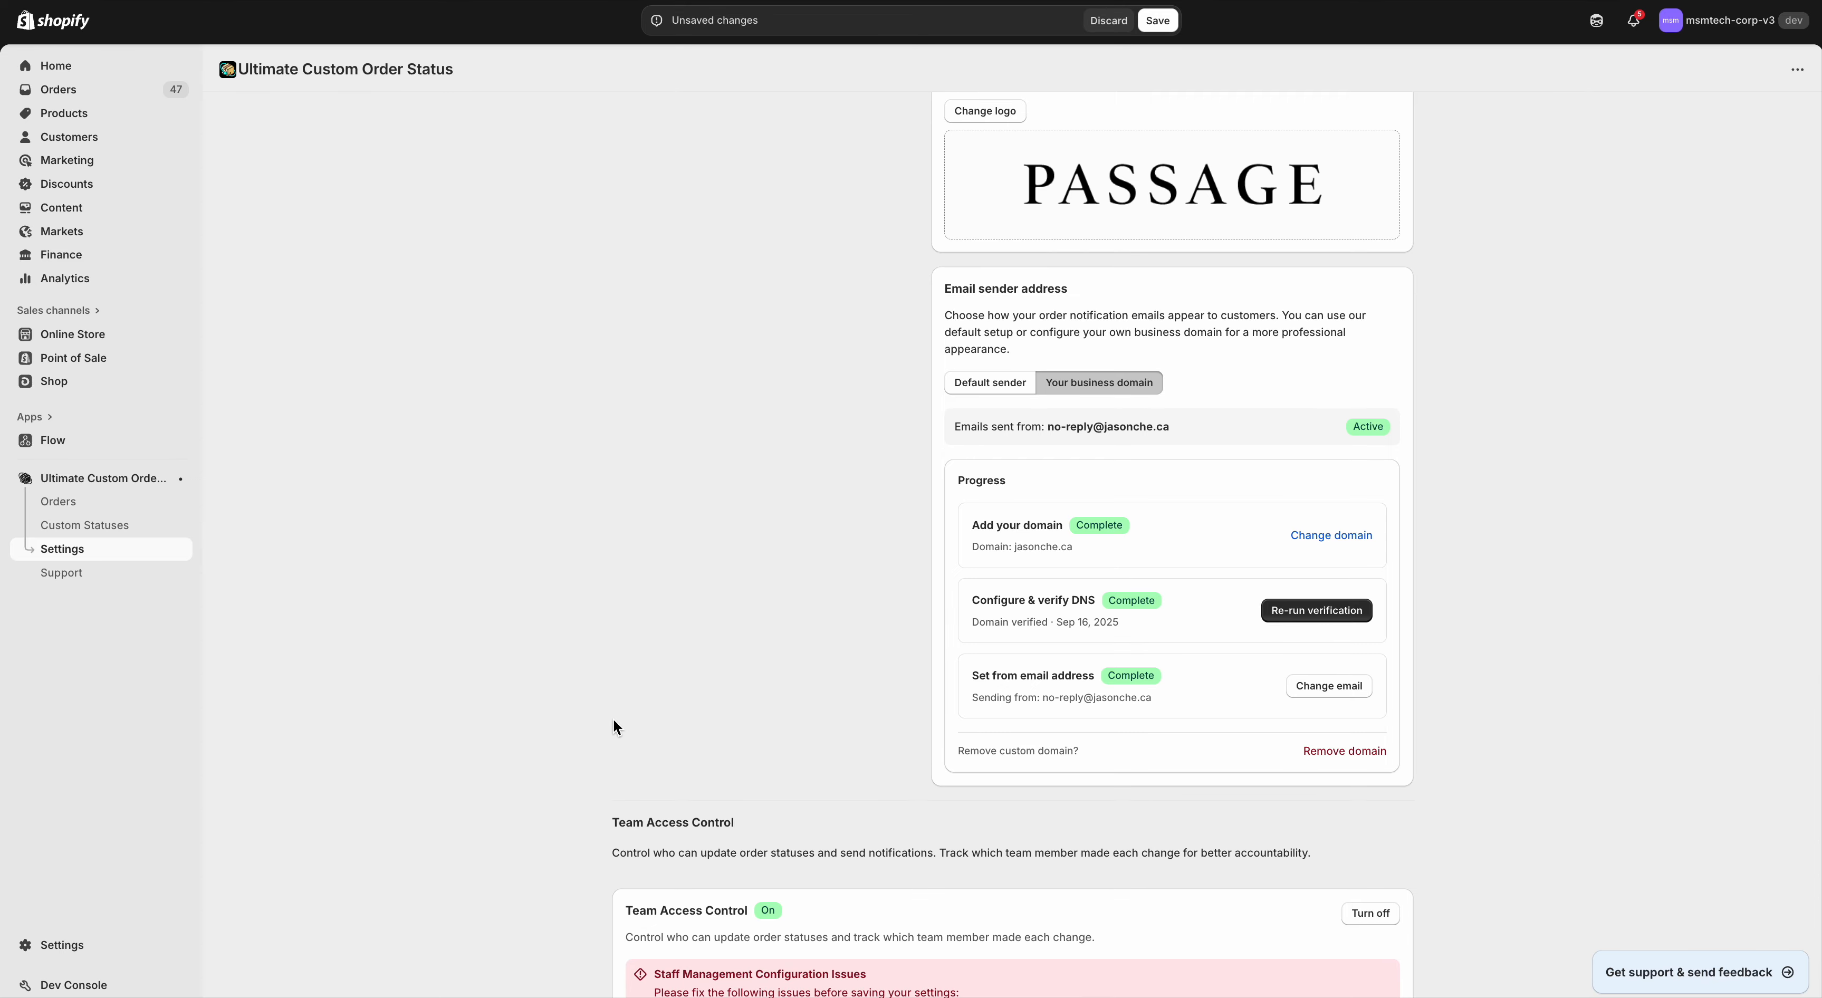
{"action": "scroll", "coordinate": [614, 726], "scroll_direction": "up", "scroll_amount": 3}
{"action": "scroll", "coordinate": [820, 462], "scroll_direction": "down", "scroll_amount": 10}
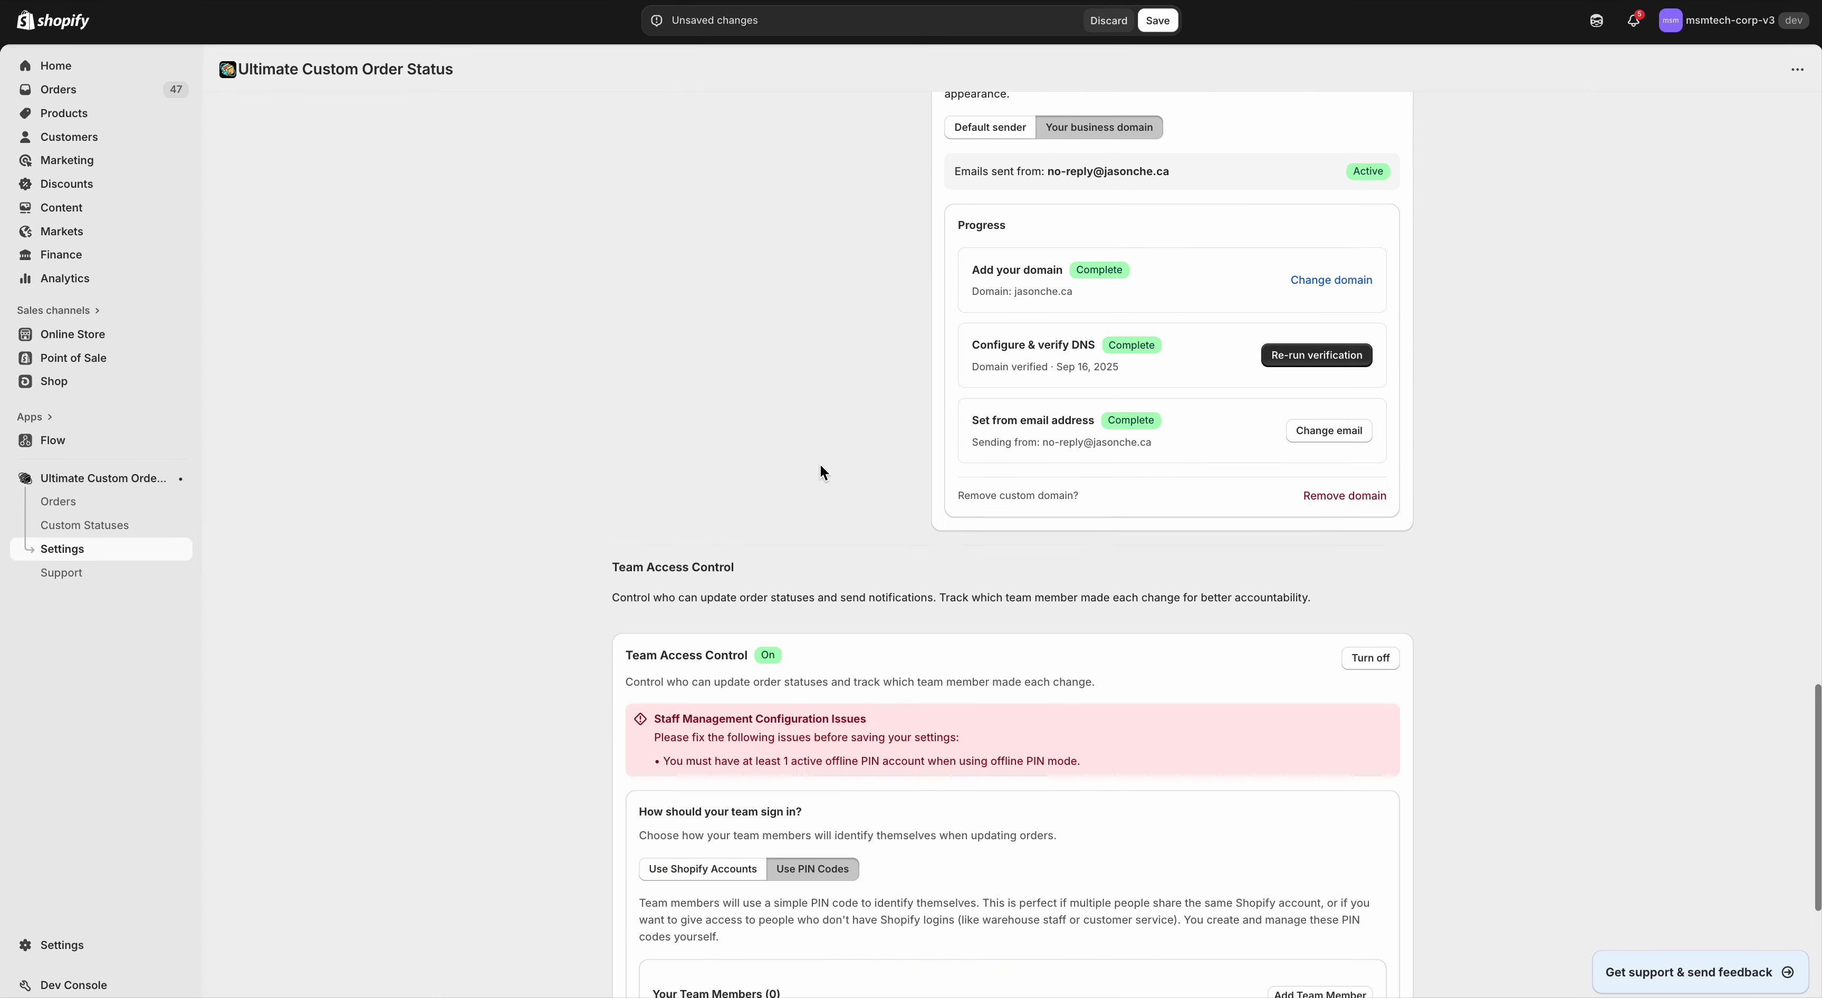
{"action": "scroll", "coordinate": [970, 287], "scroll_direction": "up", "scroll_amount": 7}
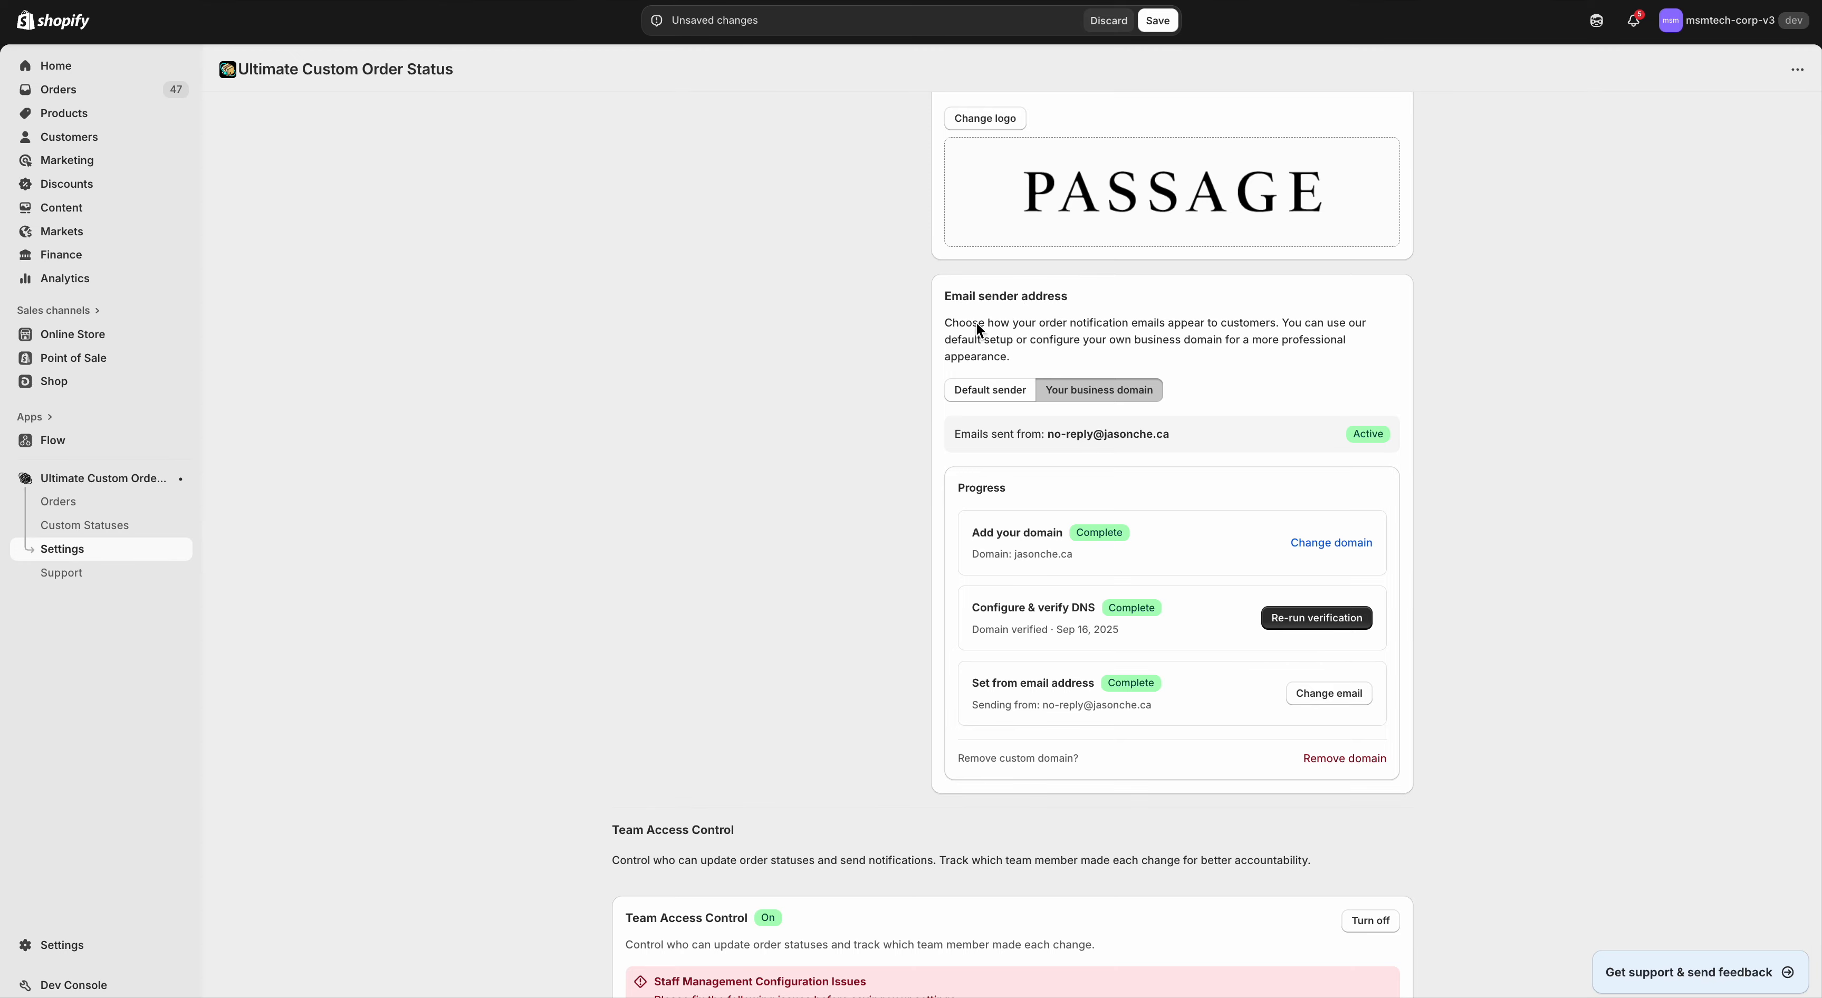
{"action": "left_click", "coordinate": [988, 391]}
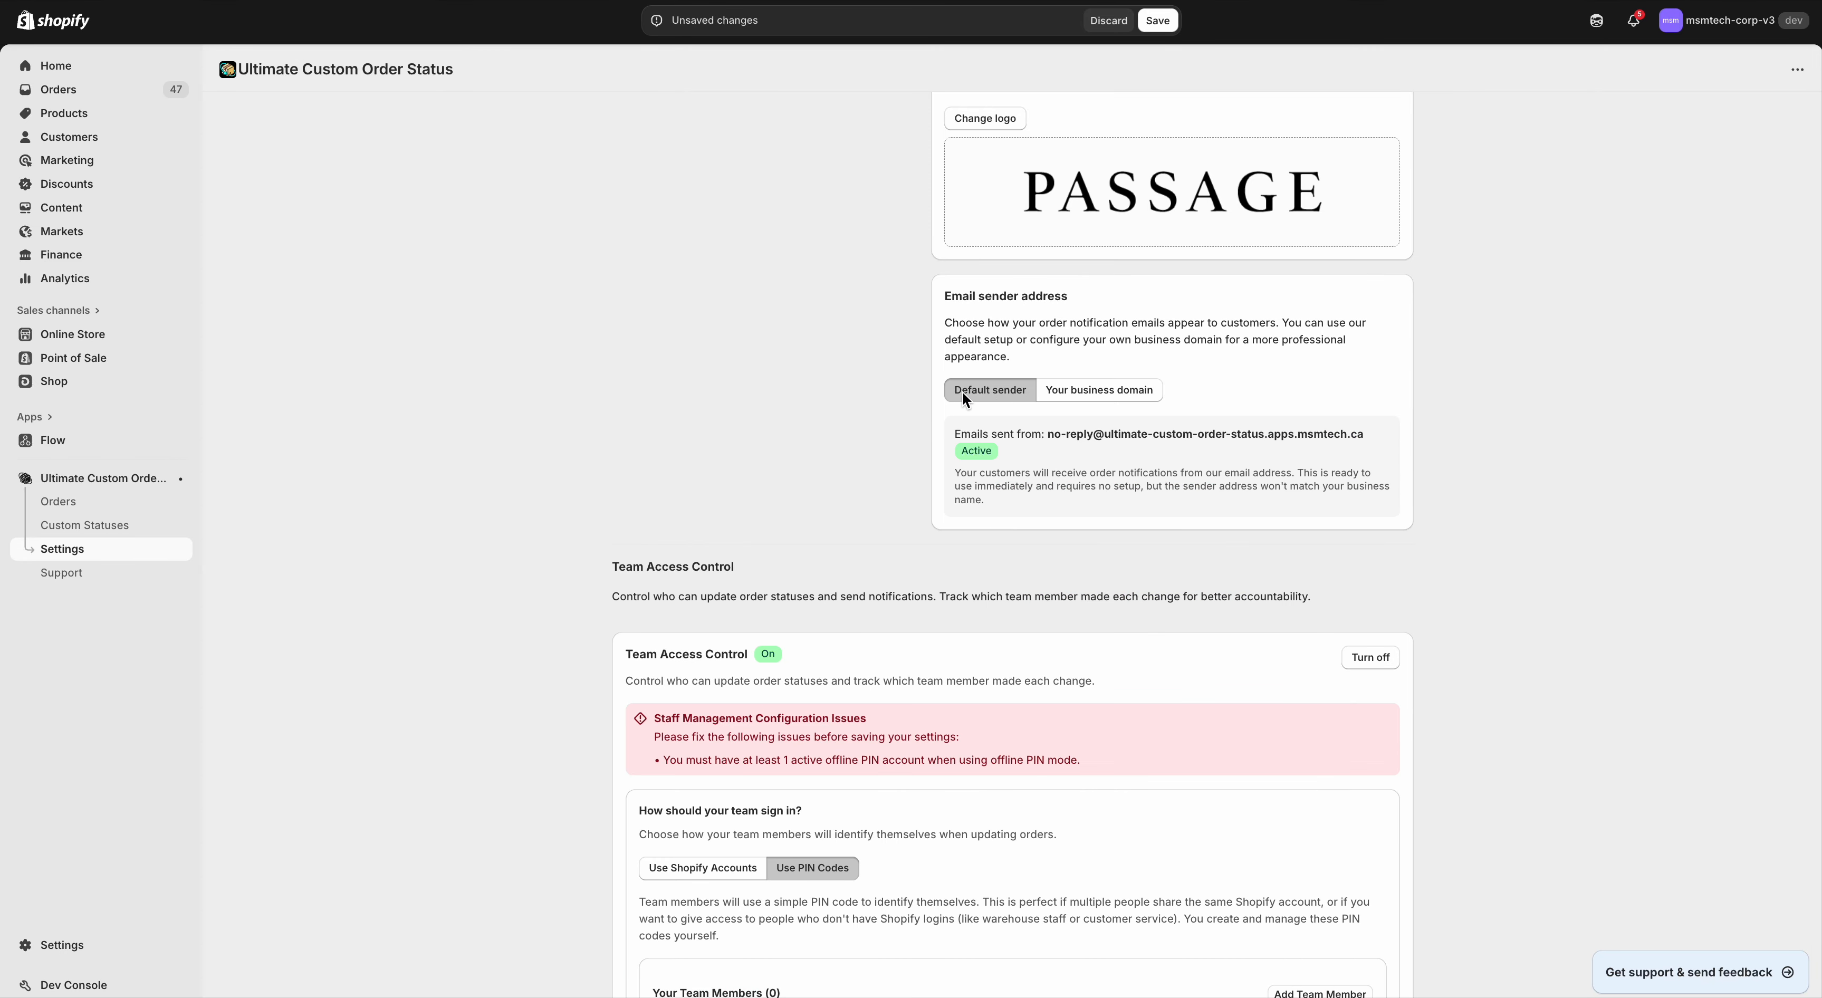
{"action": "scroll", "coordinate": [961, 456], "scroll_direction": "up", "scroll_amount": 1}
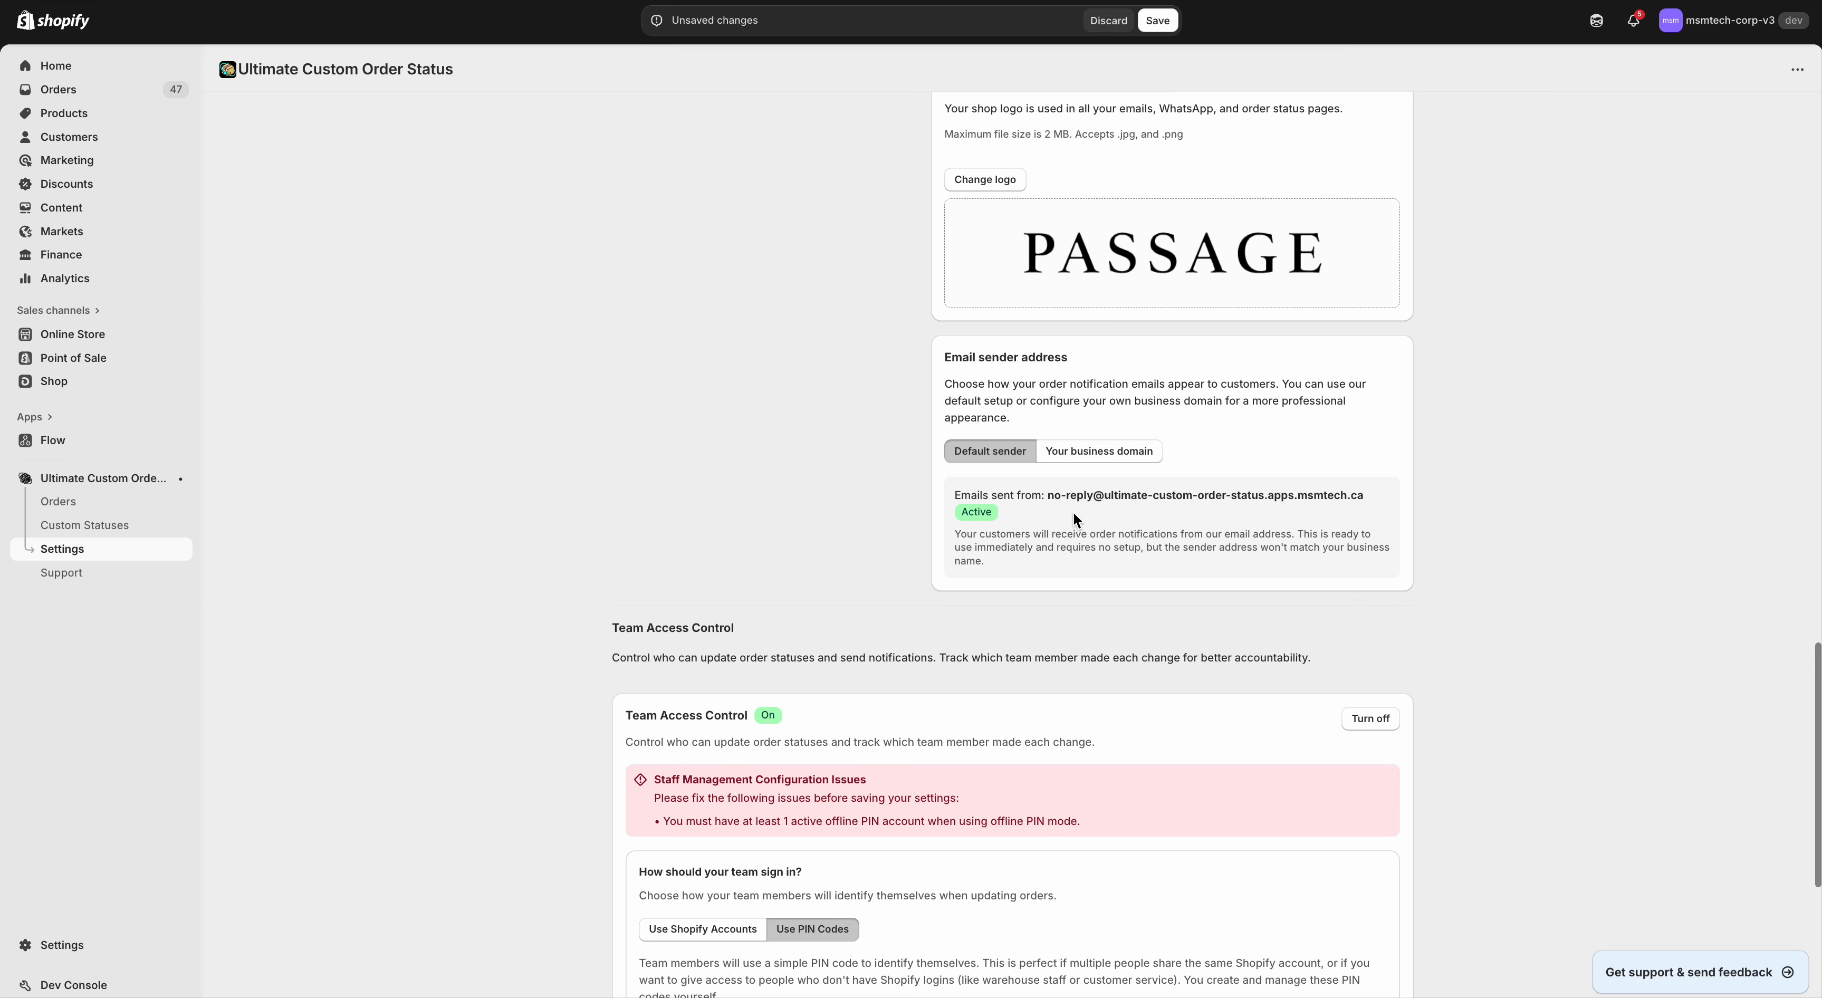
{"action": "left_click_drag", "start_coordinate": [1047, 494], "coordinate": [1378, 504]}
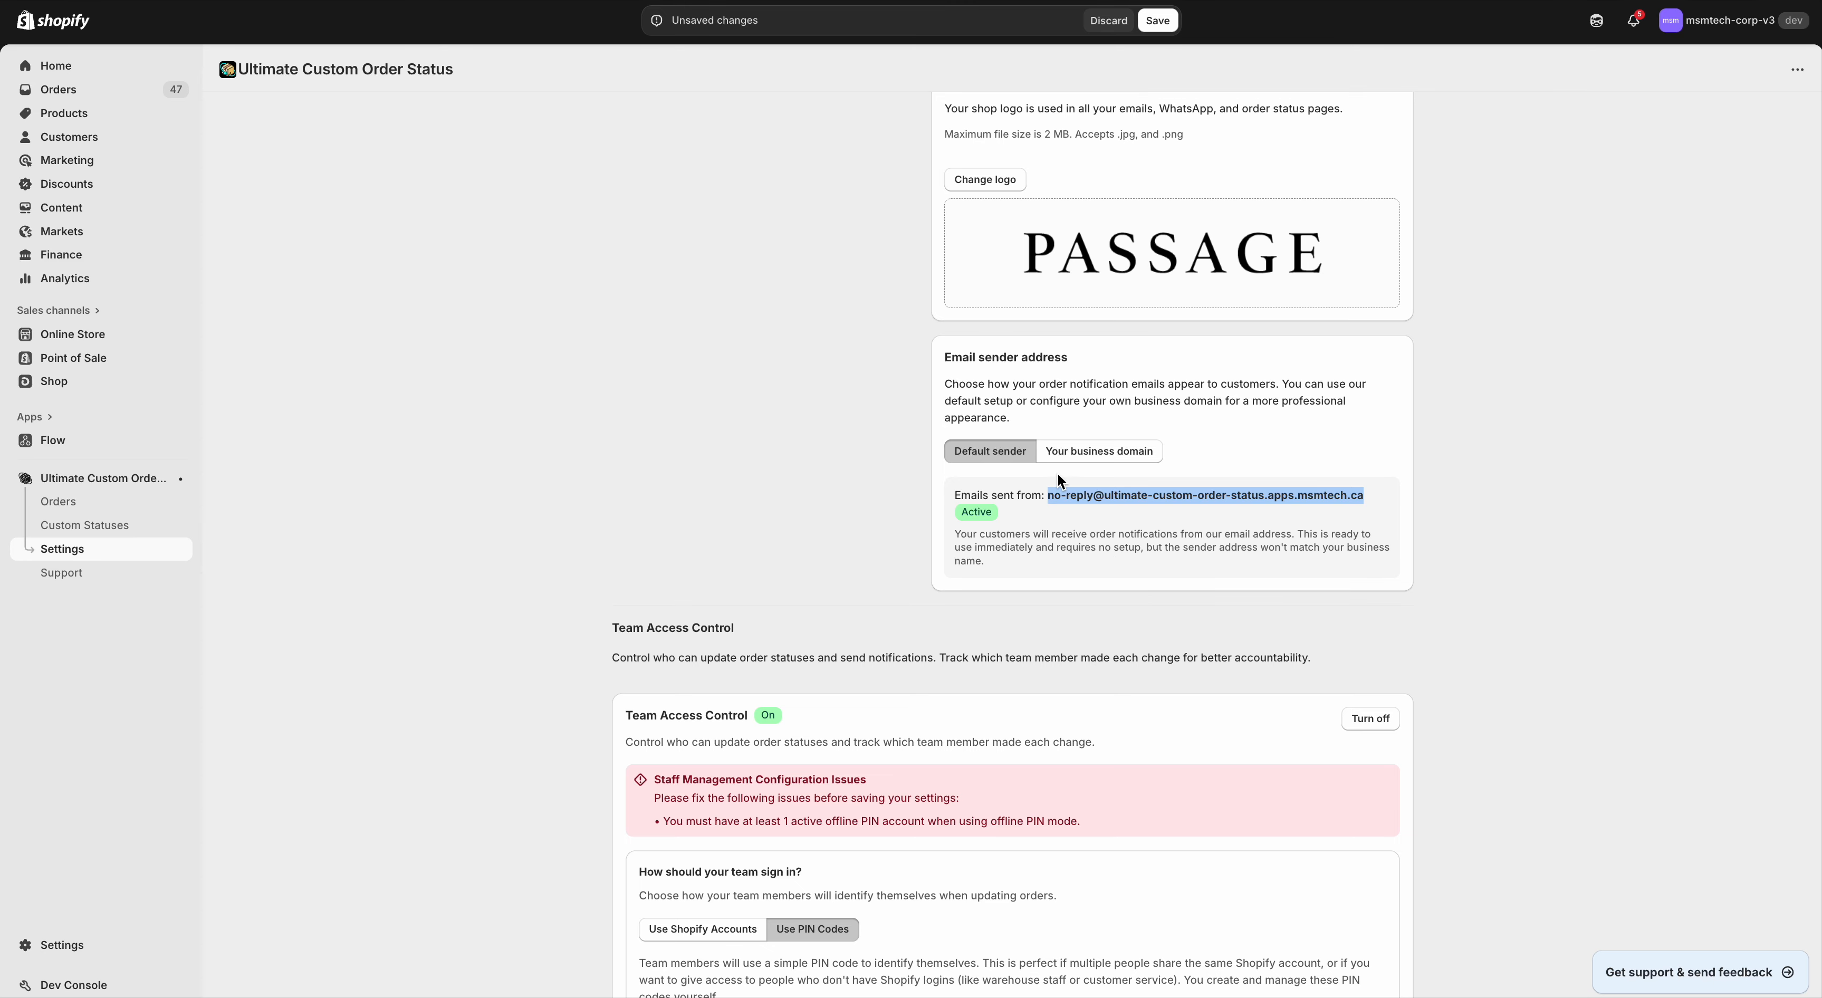
Step: Return the email sender to Your business domain and examine the custom sending address
{"action": "left_click", "coordinate": [1075, 451]}
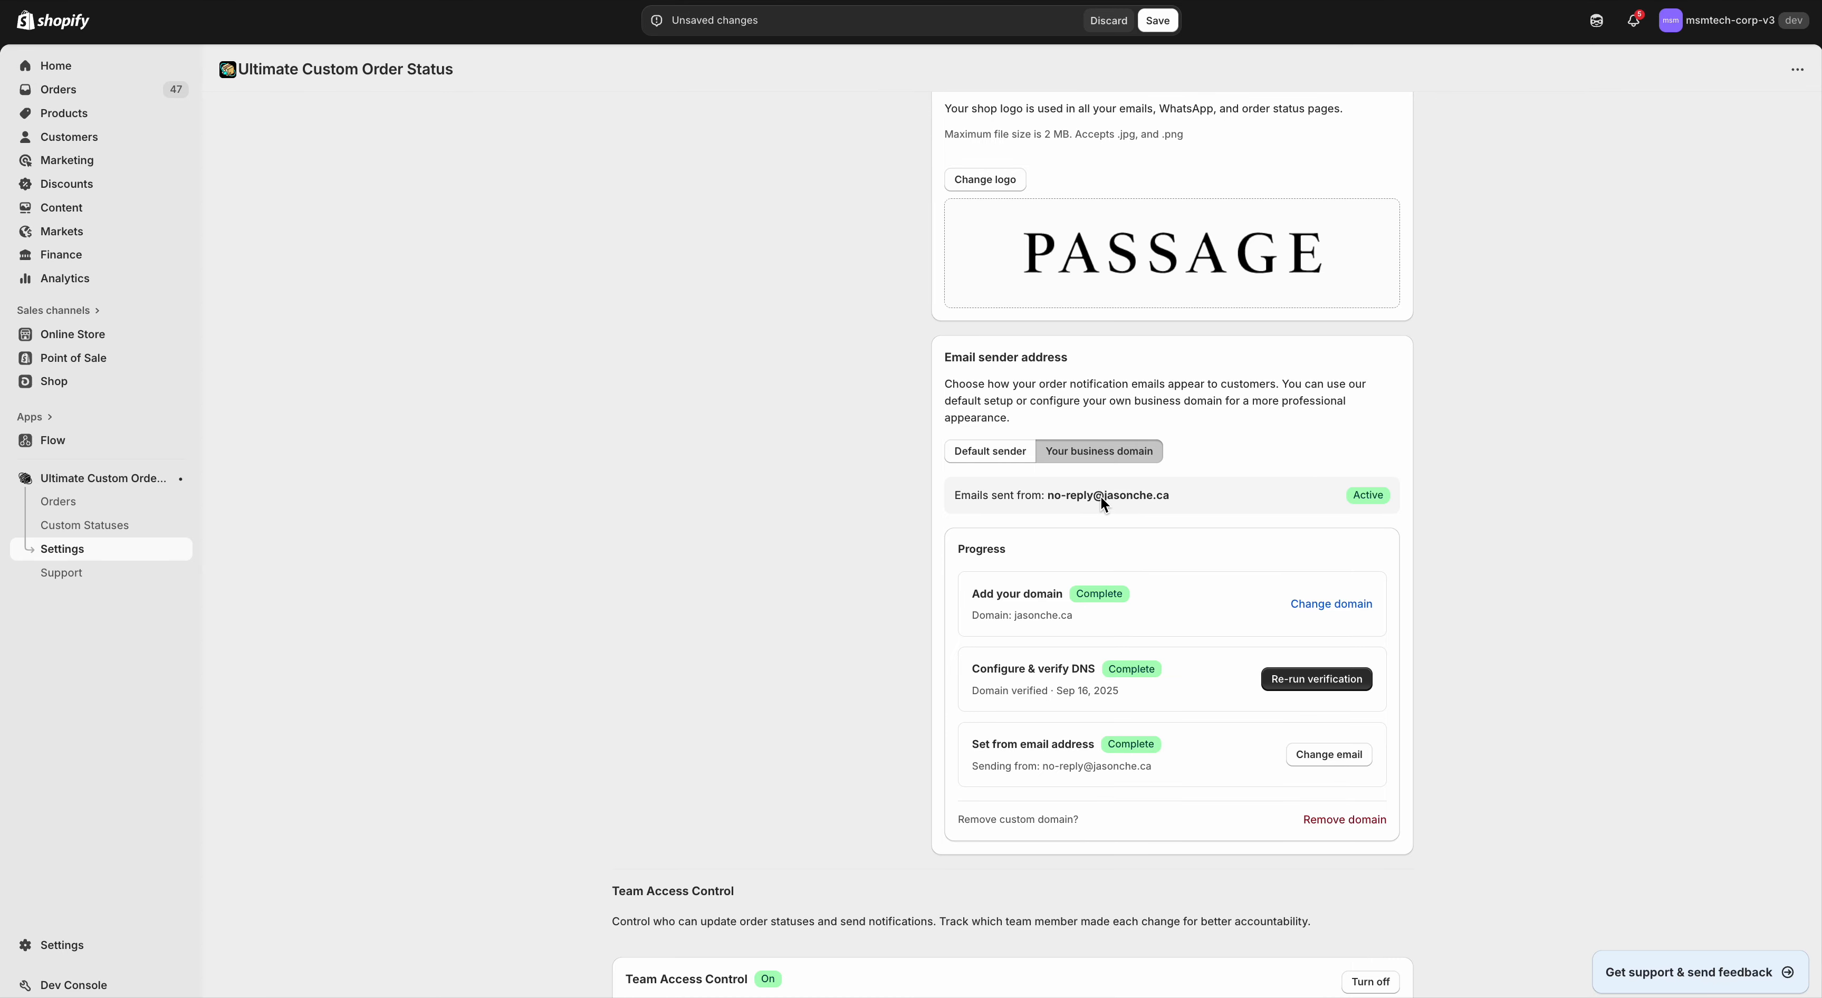
{"action": "left_click_drag", "start_coordinate": [1100, 495], "coordinate": [1175, 495]}
{"action": "left_click", "coordinate": [1208, 496]}
{"action": "scroll", "coordinate": [1247, 566], "scroll_direction": "down", "scroll_amount": 1}
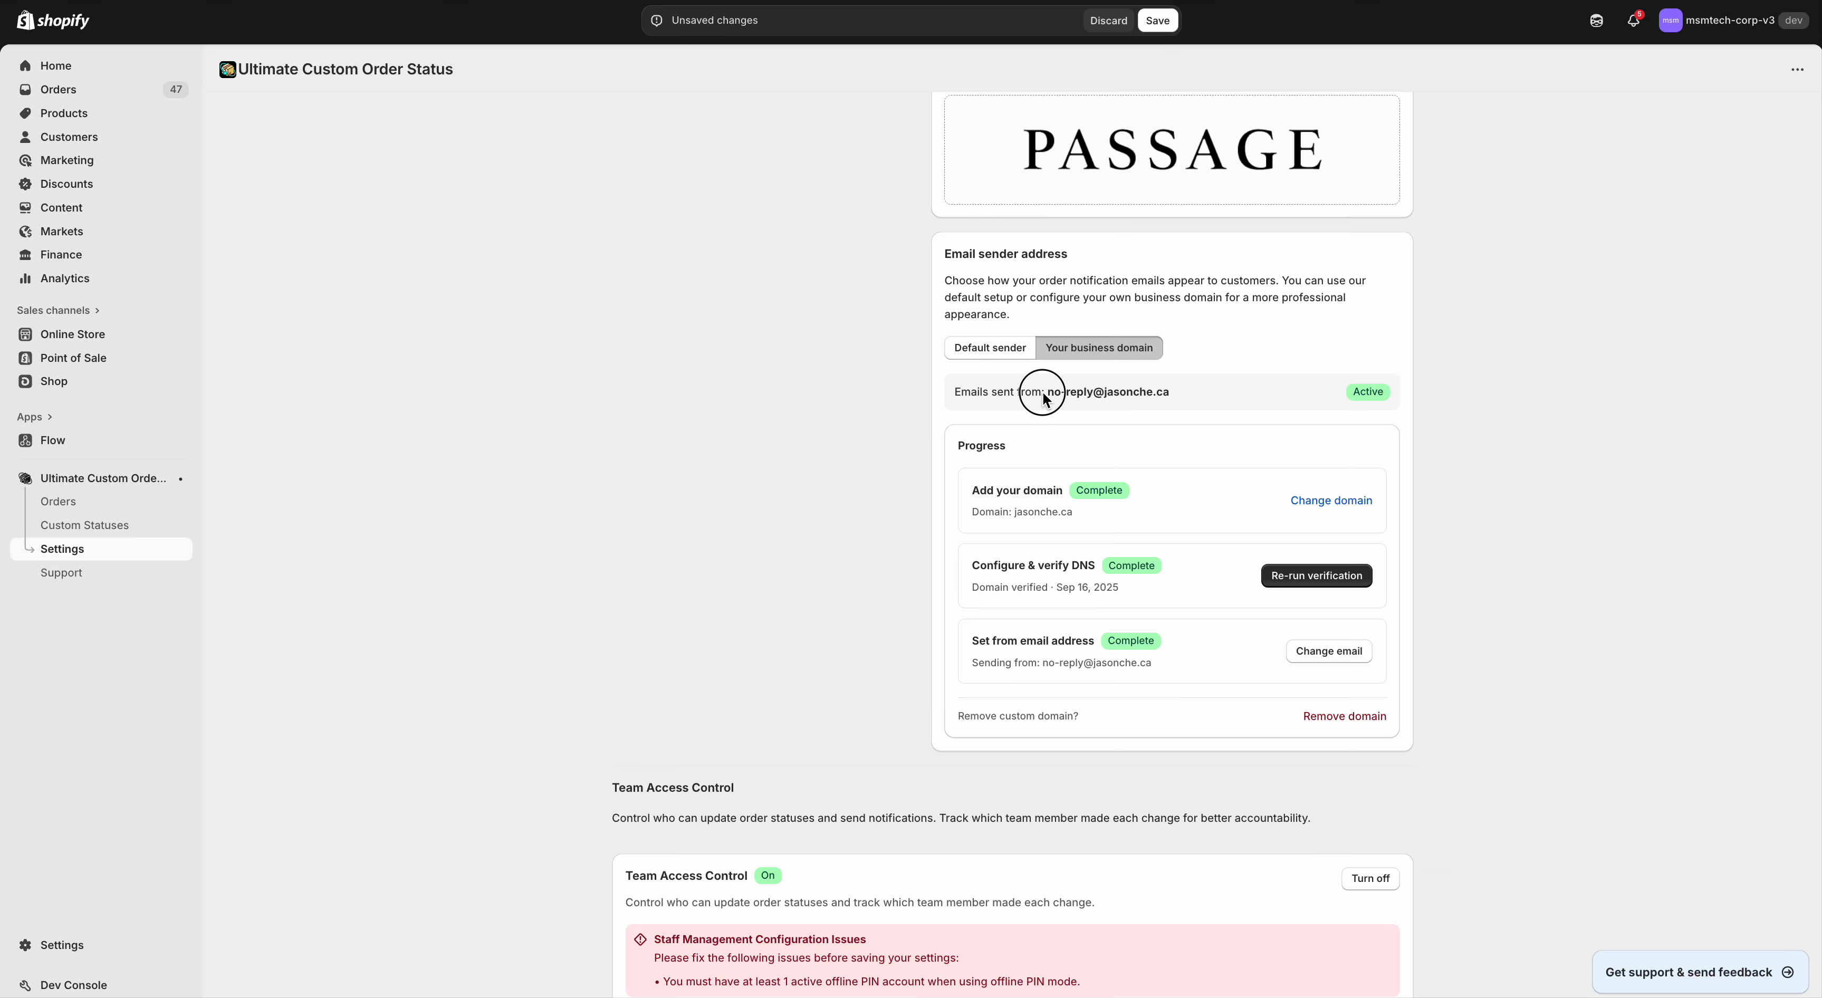
{"action": "left_click_drag", "start_coordinate": [1036, 391], "coordinate": [1184, 389]}
{"action": "left_click", "coordinate": [1114, 439]}
{"action": "scroll", "coordinate": [1296, 657], "scroll_direction": "up", "scroll_amount": 1}
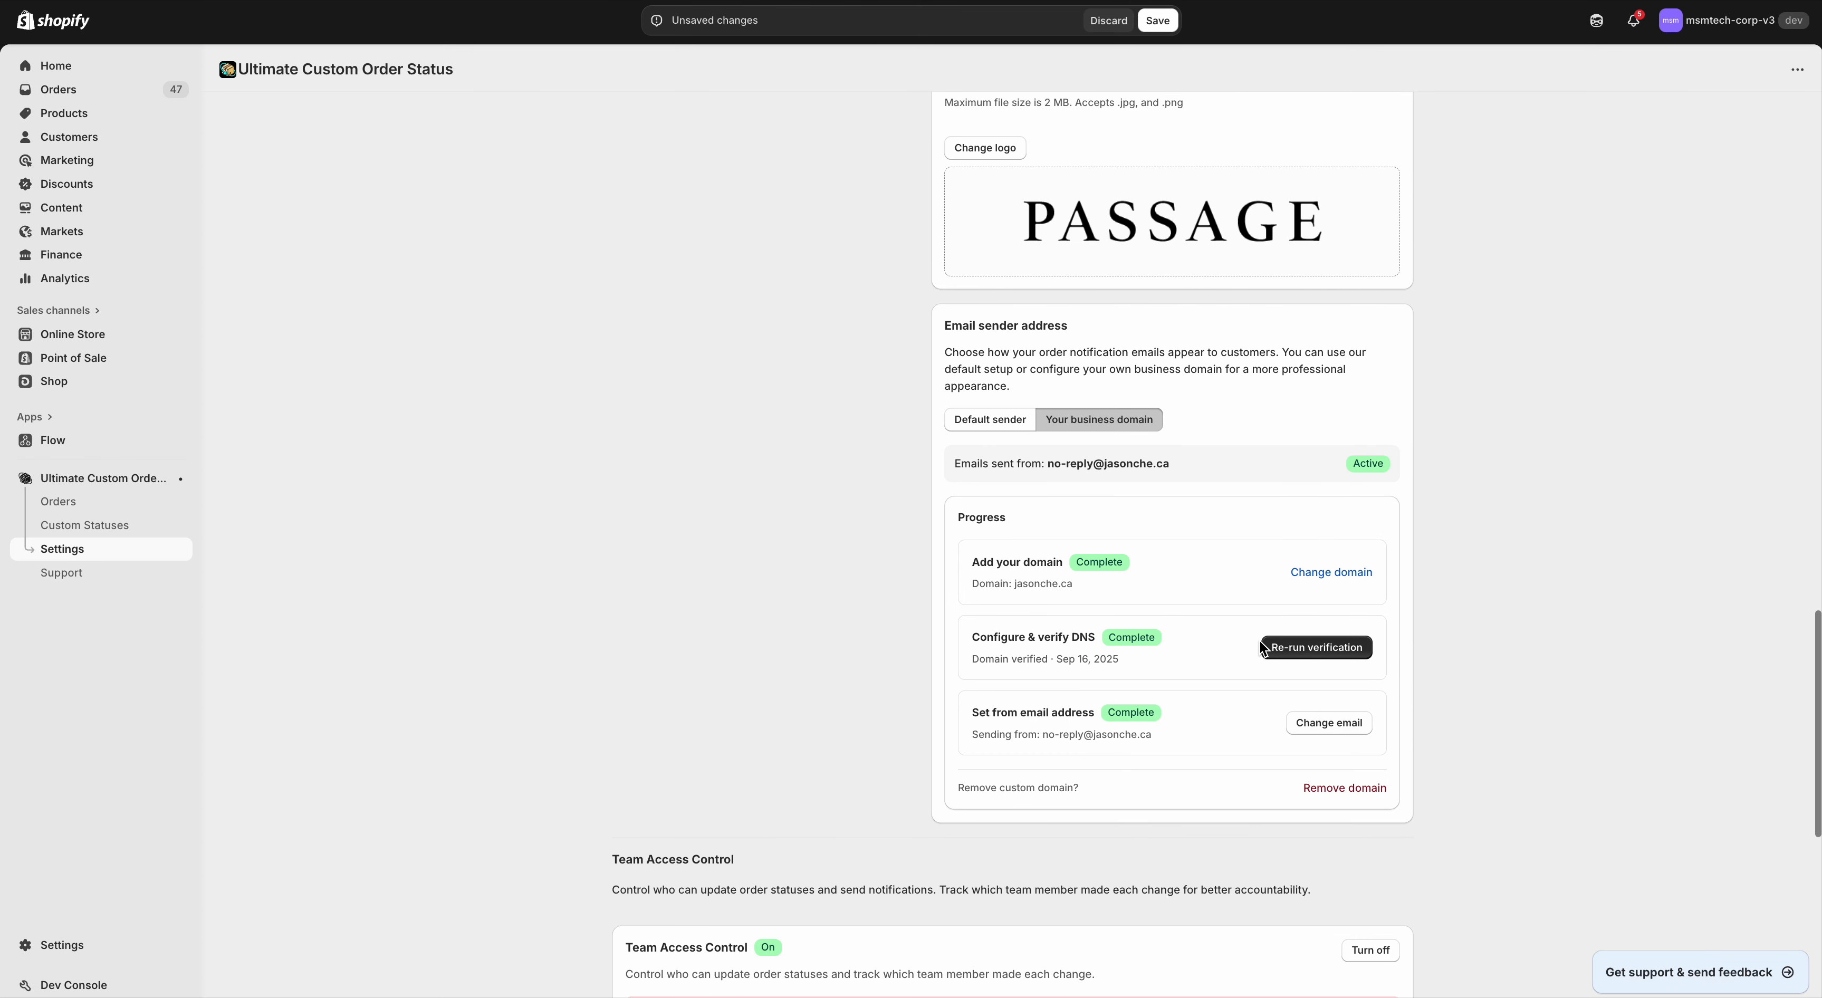
Step: Examine the domain, DNS verification and from-email stages in the business domain's progress section
{"action": "scroll", "coordinate": [1255, 634], "scroll_direction": "up", "scroll_amount": 1}
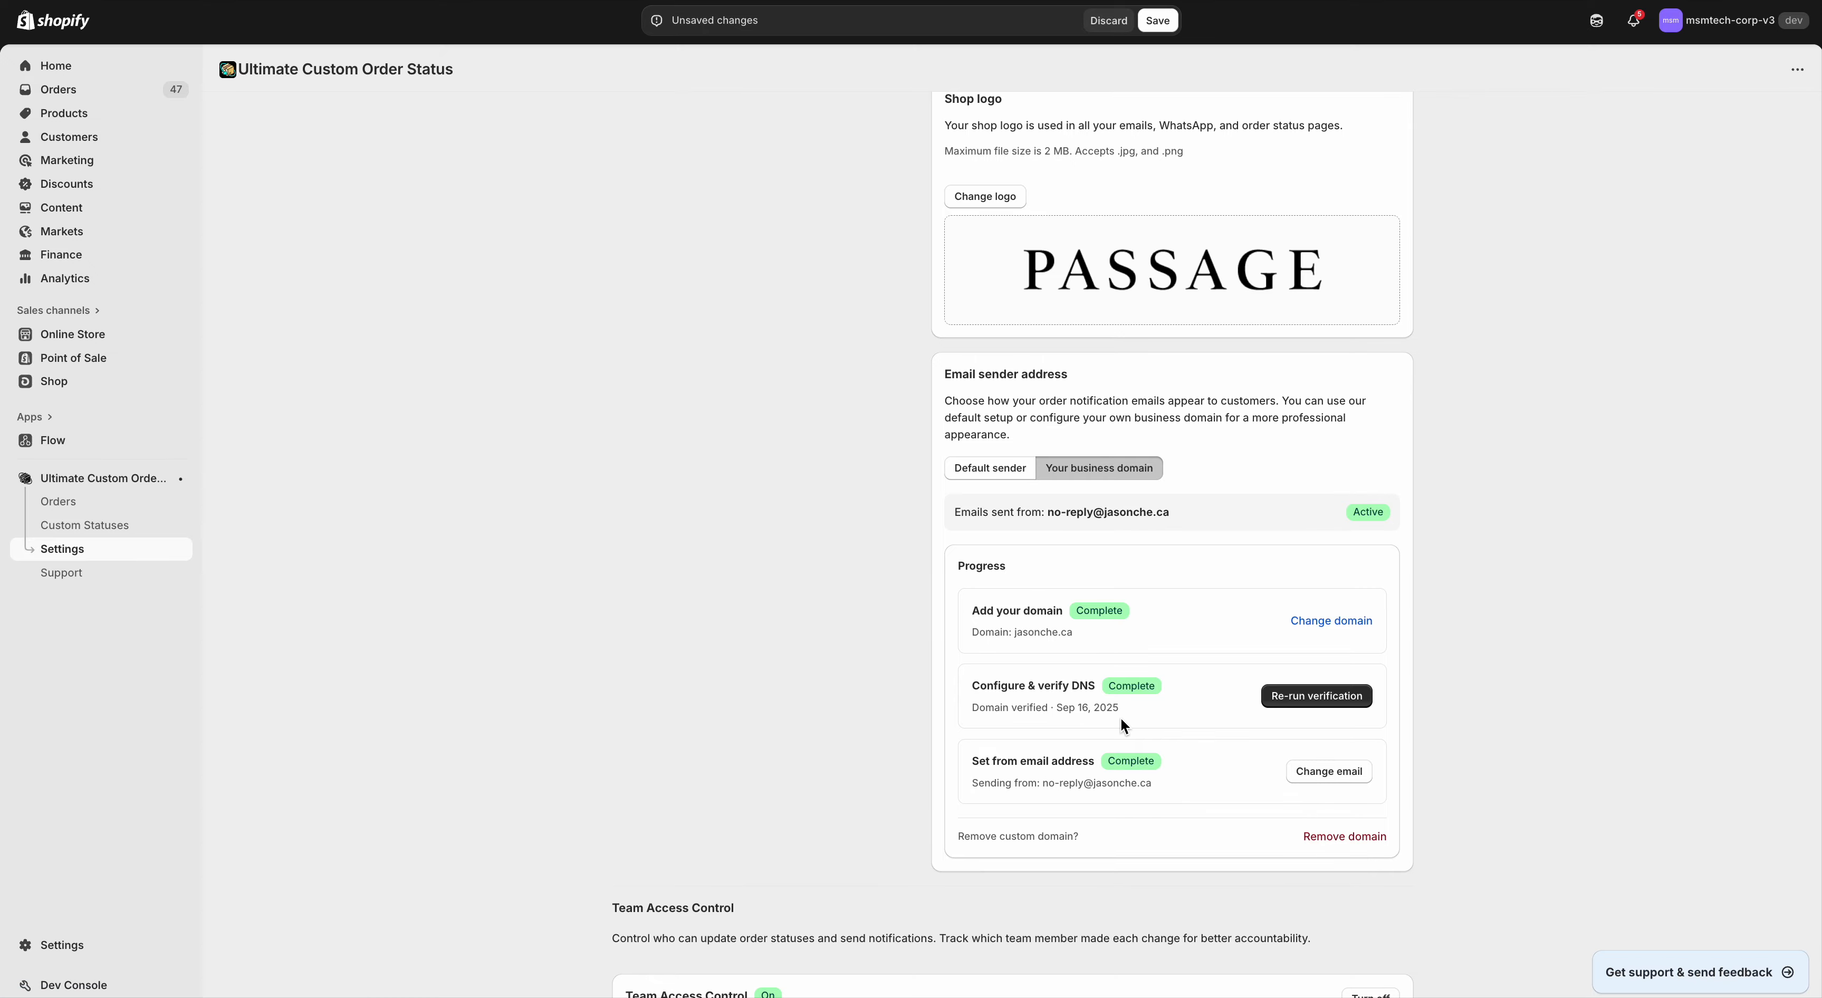
{"action": "scroll", "coordinate": [1259, 848], "scroll_direction": "up", "scroll_amount": 1}
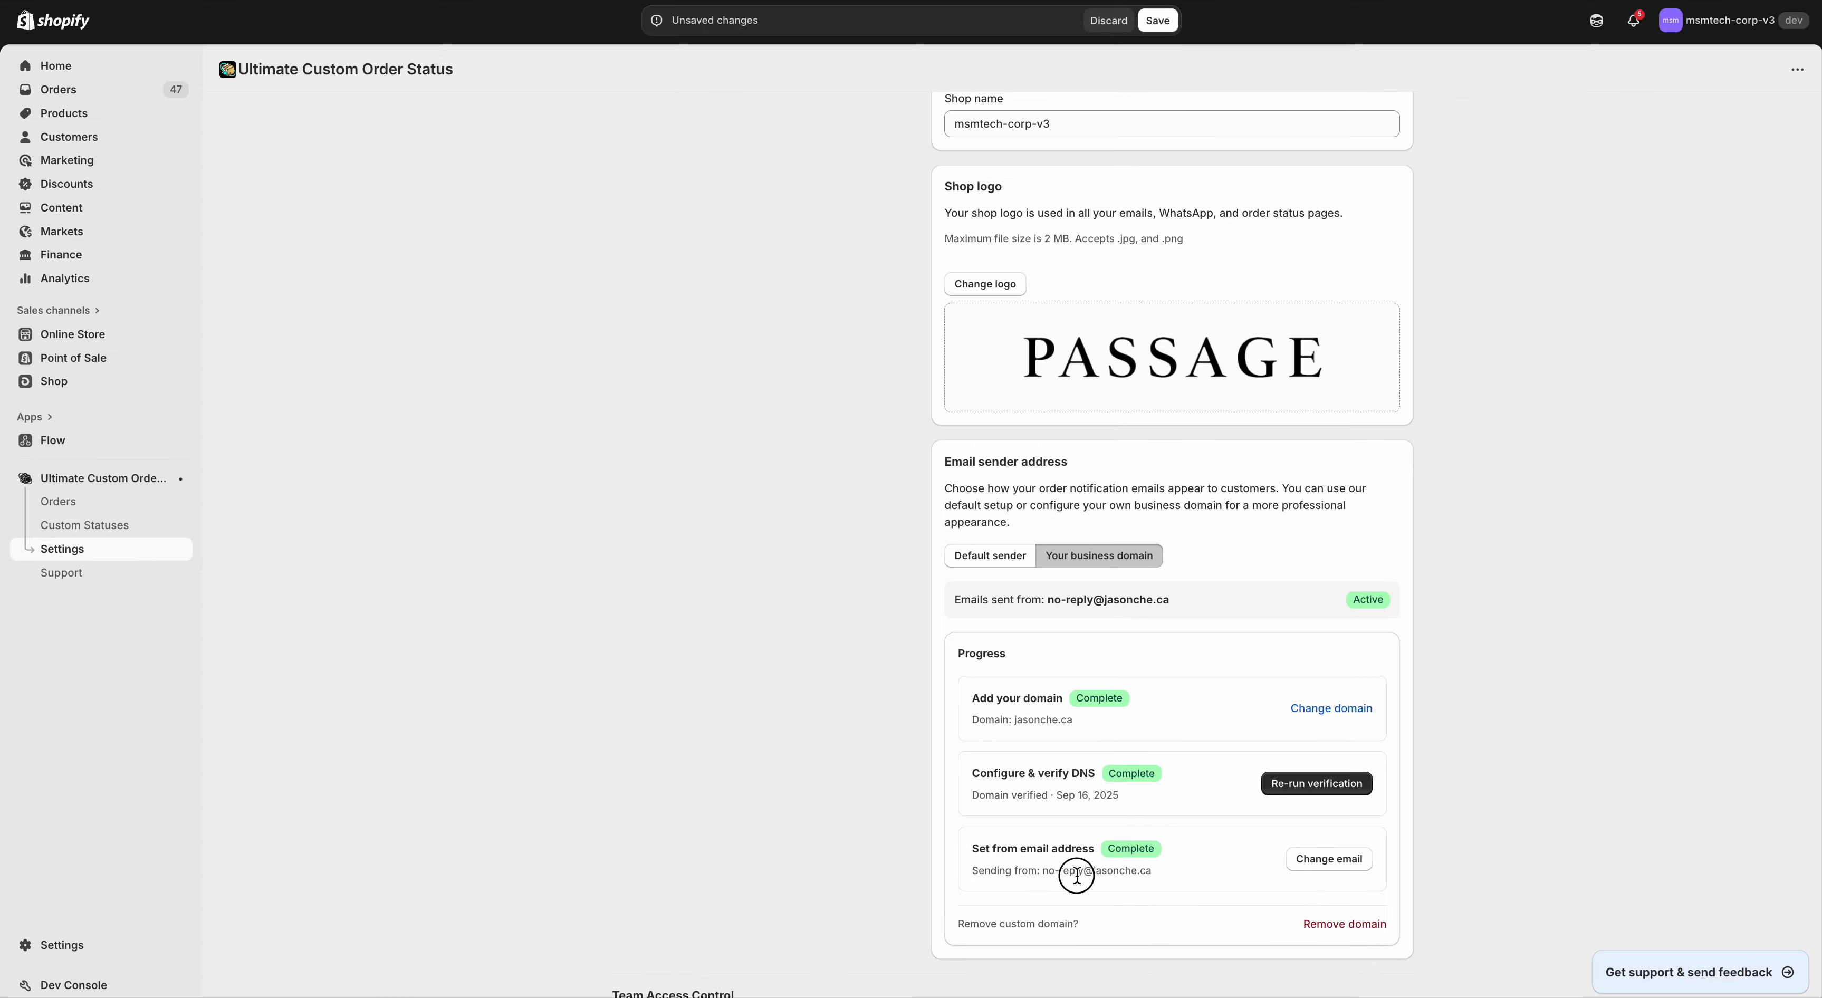
{"action": "double_click", "coordinate": [1100, 870]}
{"action": "triple_click", "coordinate": [1100, 870]}
{"action": "left_click", "coordinate": [1078, 870]}
Step: Review the whole Settings page, from the billing plan and global settings through Team Access Control, and return to its beginning
{"action": "scroll", "coordinate": [1065, 839], "scroll_direction": "up", "scroll_amount": 5}
{"action": "scroll", "coordinate": [1066, 839], "scroll_direction": "up", "scroll_amount": 20}
{"action": "scroll", "coordinate": [760, 742], "scroll_direction": "down", "scroll_amount": 16}
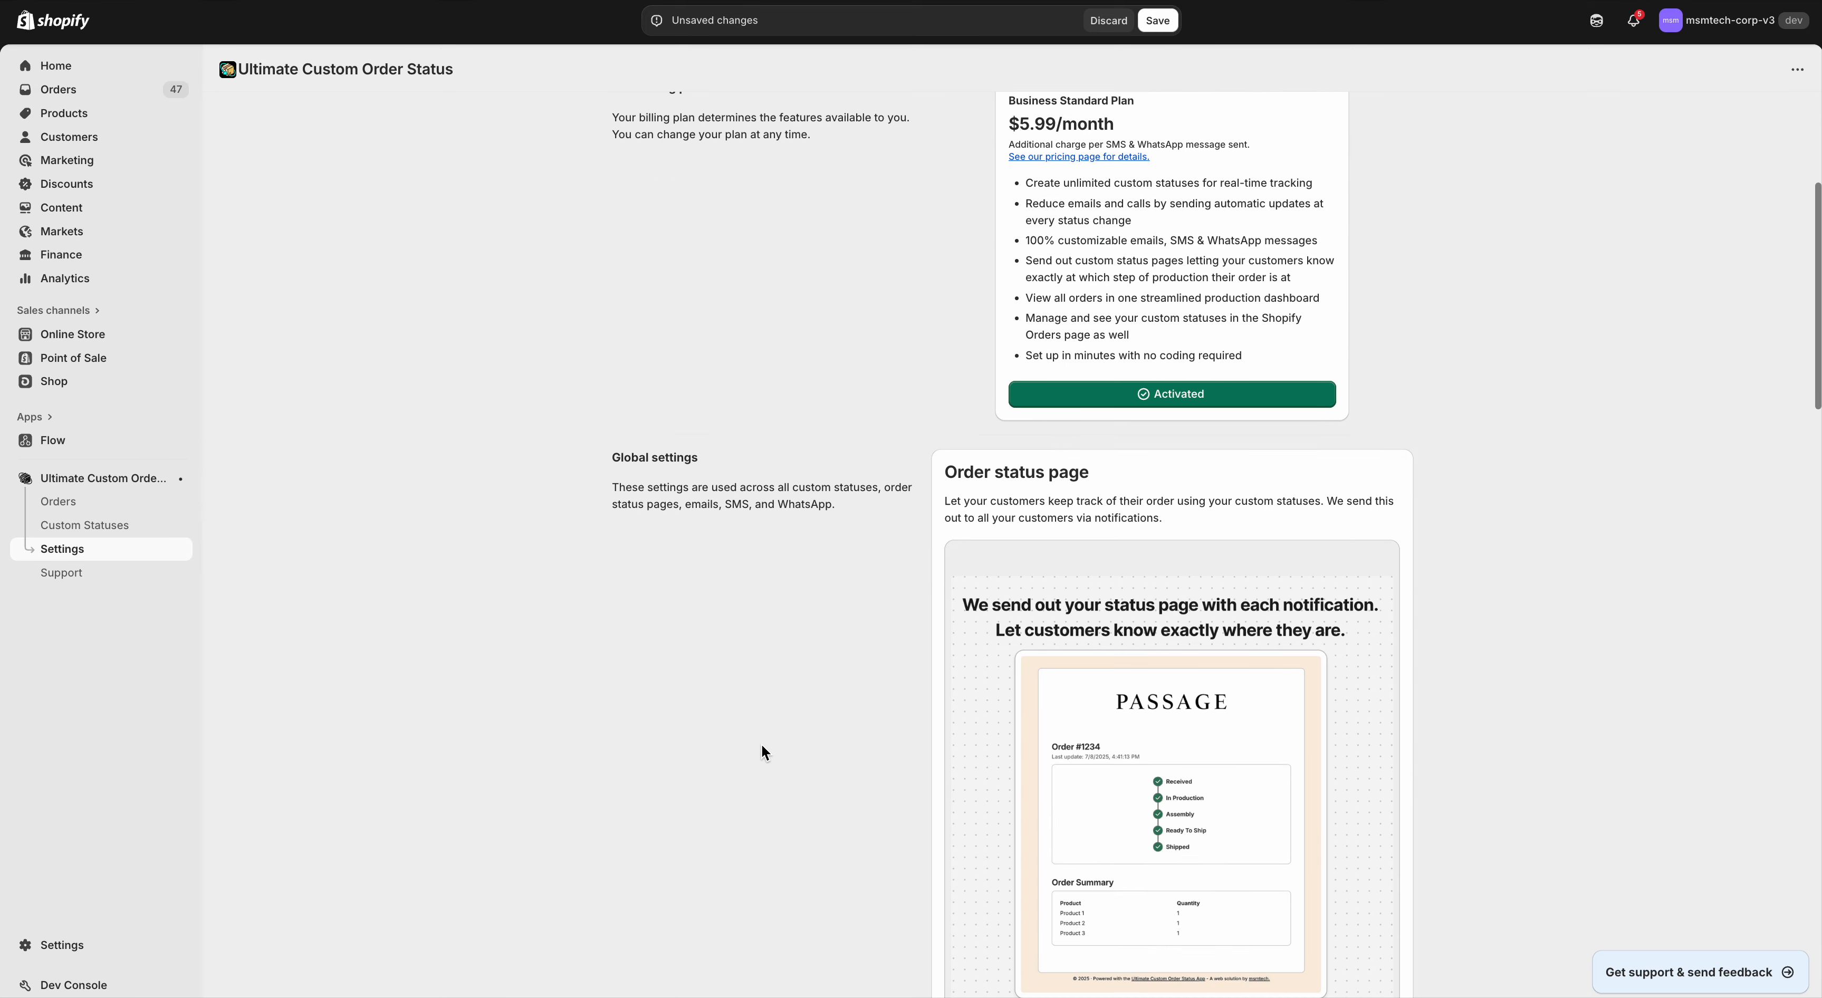
{"action": "scroll", "coordinate": [584, 732], "scroll_direction": "down", "scroll_amount": 16}
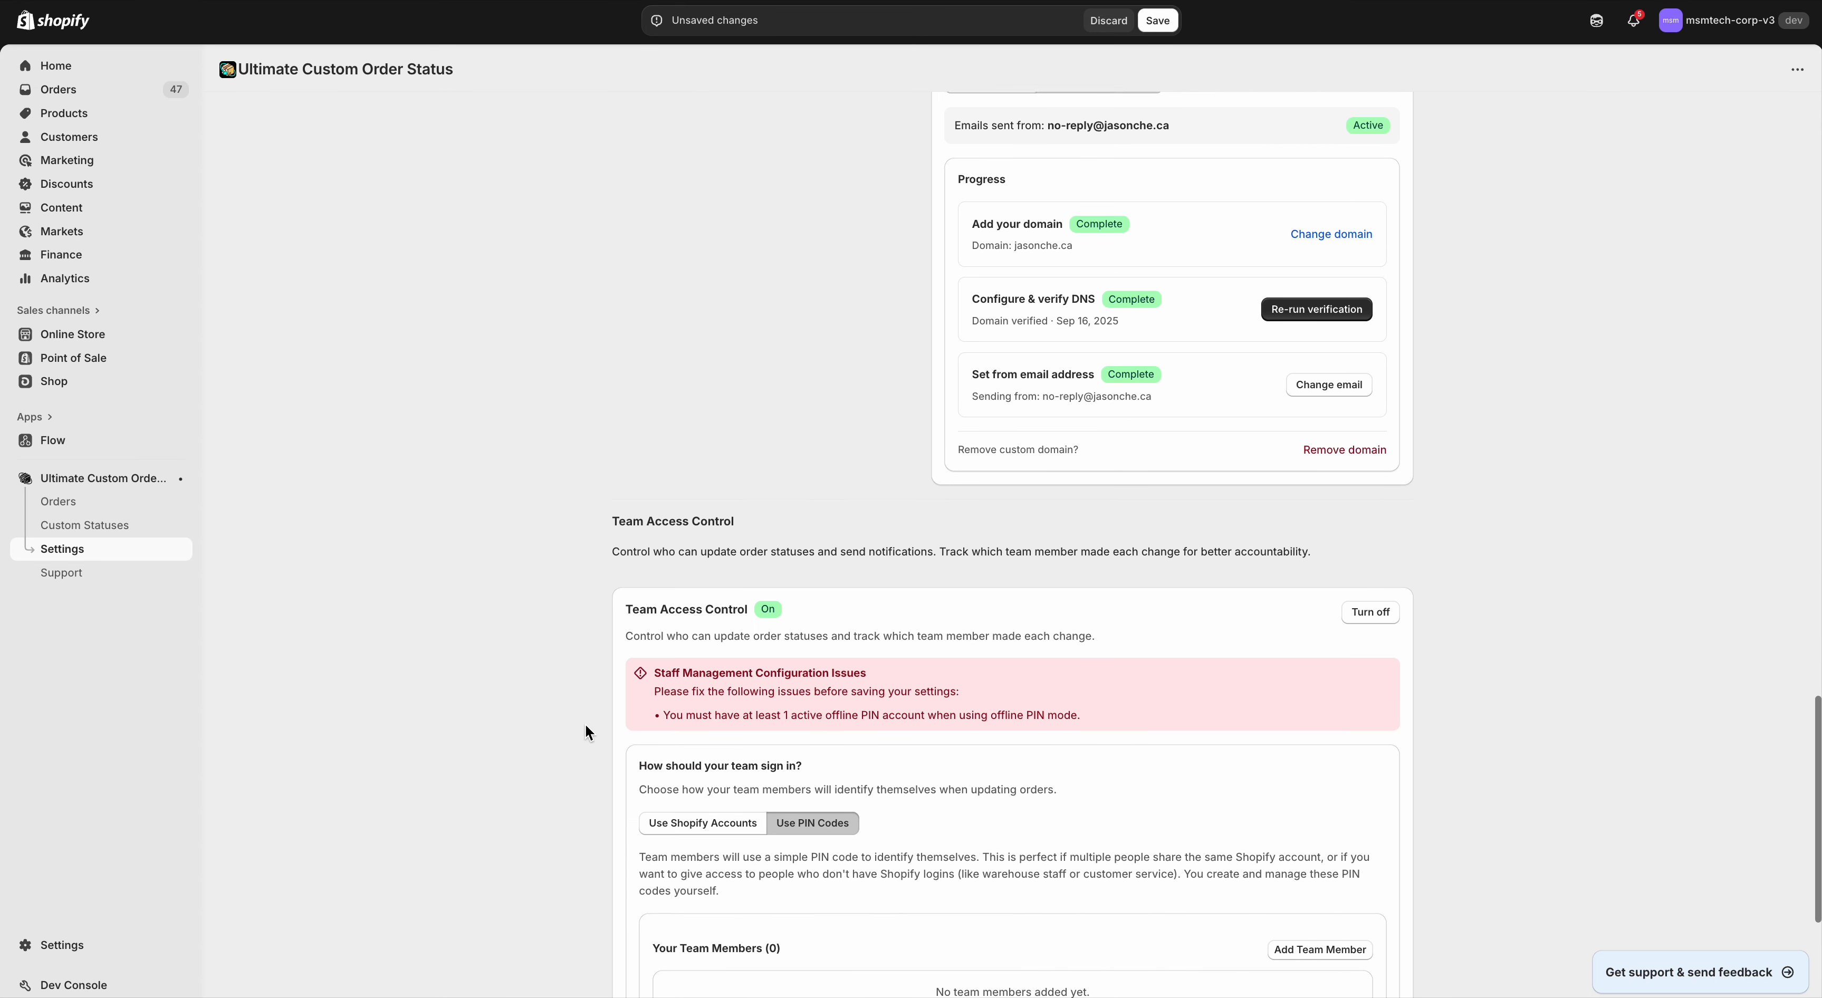
{"action": "scroll", "coordinate": [585, 732], "scroll_direction": "up", "scroll_amount": 8}
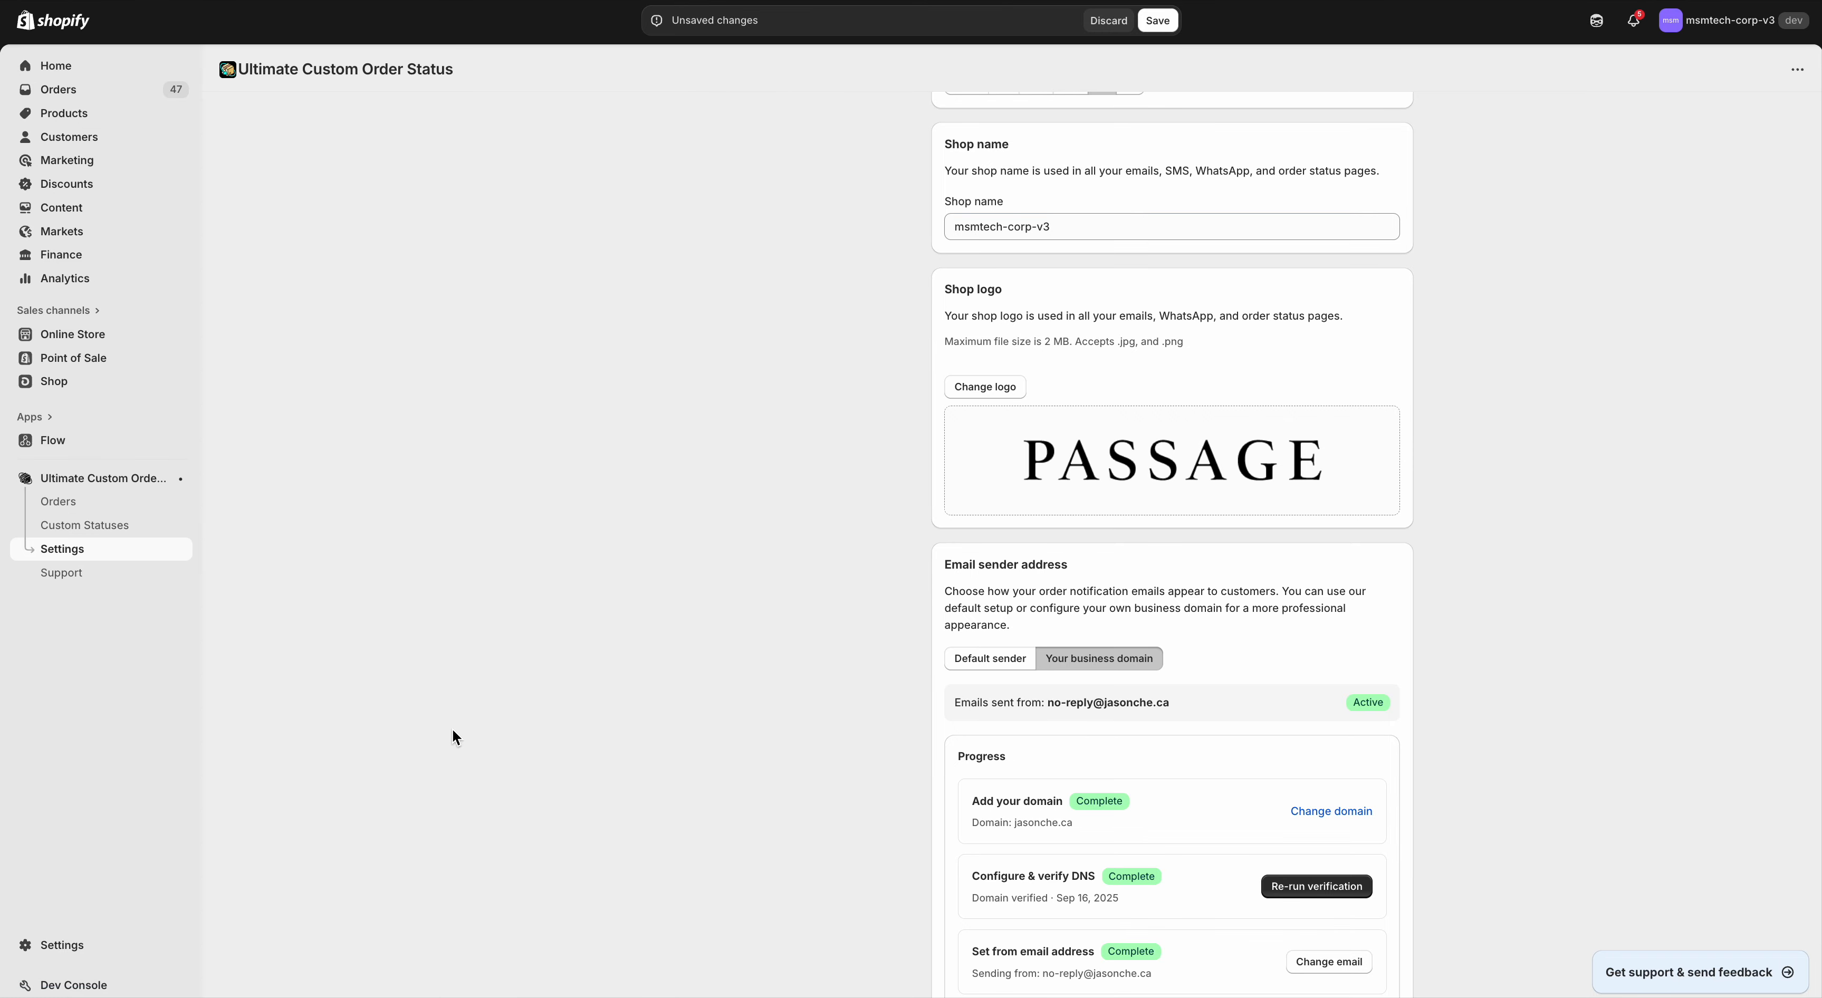
{"action": "scroll", "coordinate": [451, 726], "scroll_direction": "down", "scroll_amount": 8}
{"action": "scroll", "coordinate": [453, 731], "scroll_direction": "down", "scroll_amount": 4}
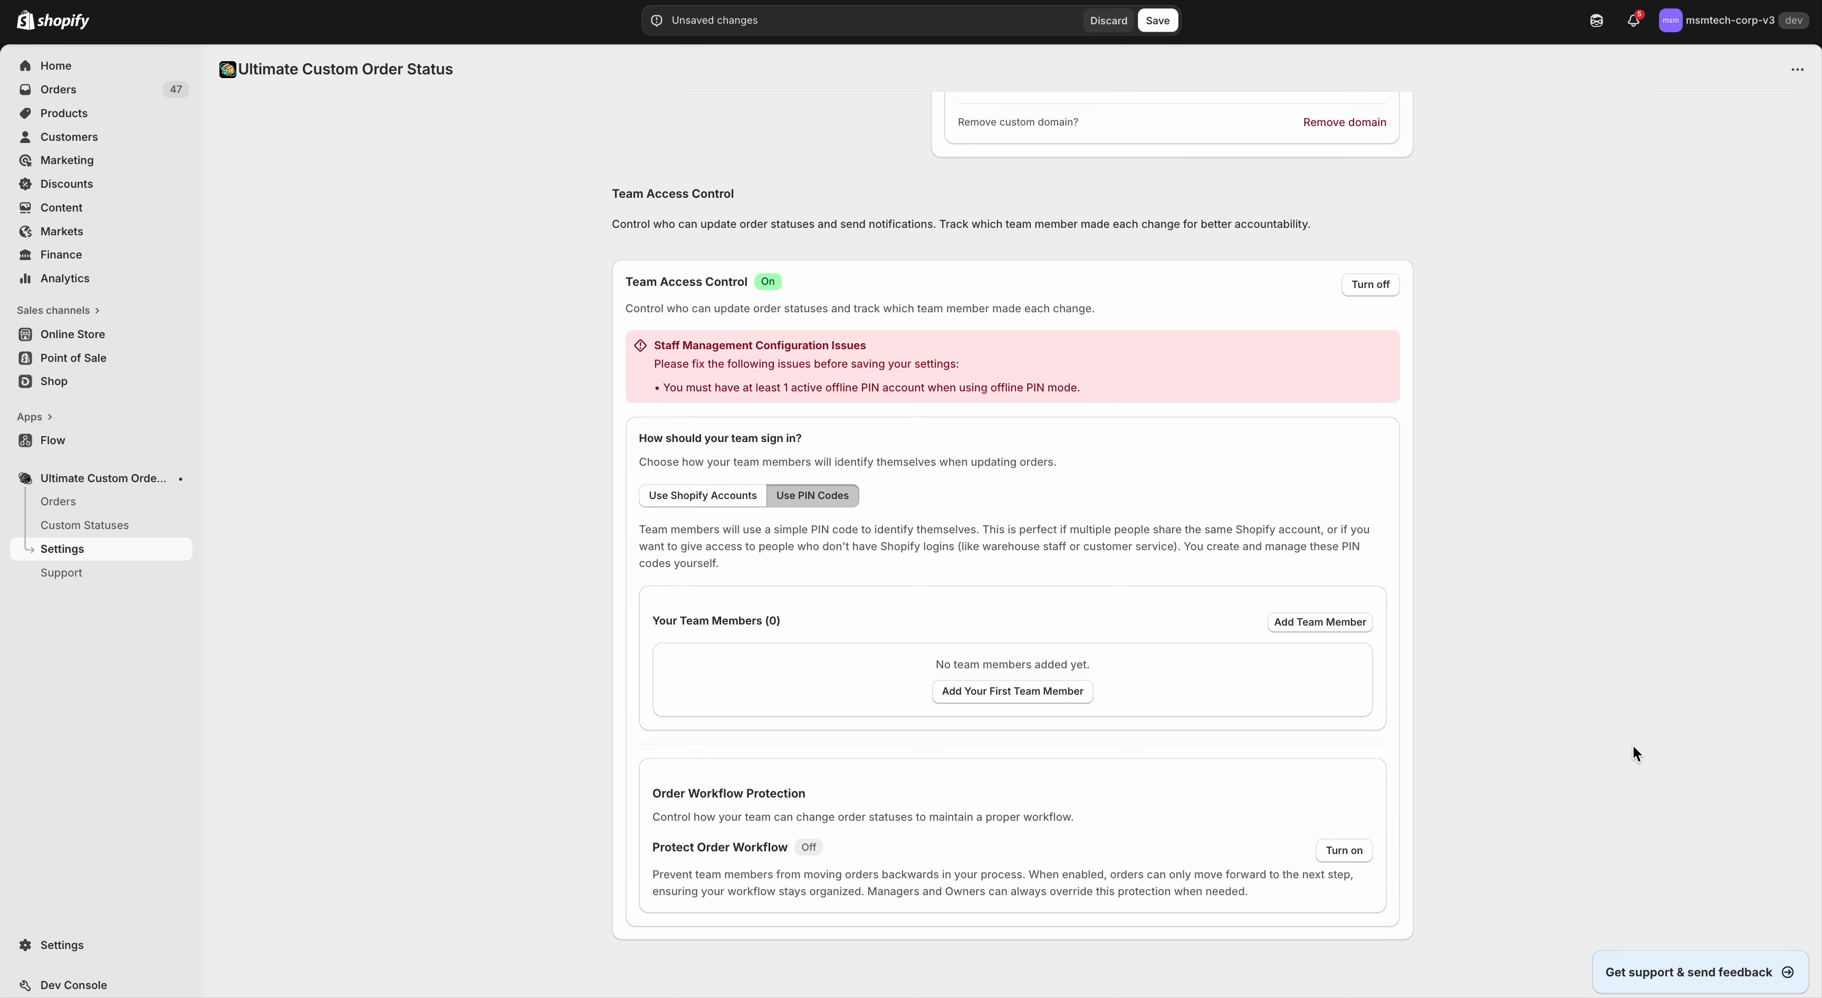
{"action": "scroll", "coordinate": [1068, 664], "scroll_direction": "up", "scroll_amount": 15}
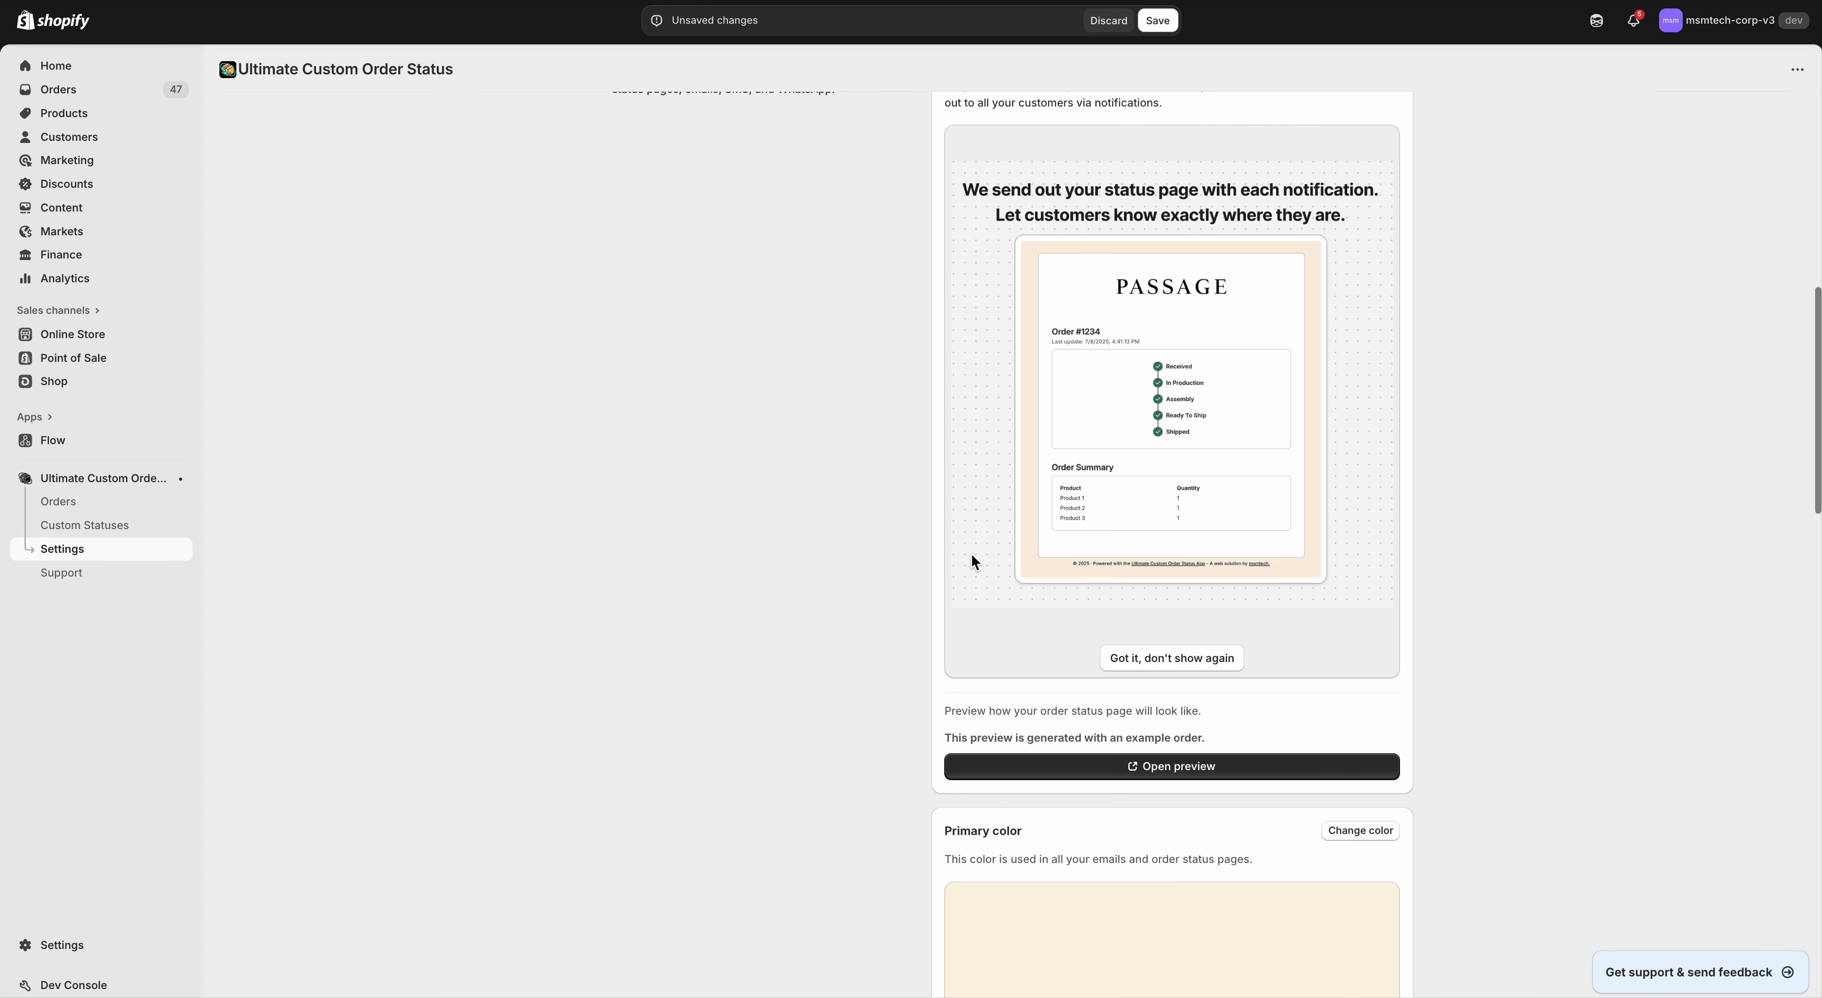
{"action": "scroll", "coordinate": [970, 561], "scroll_direction": "up", "scroll_amount": 1}
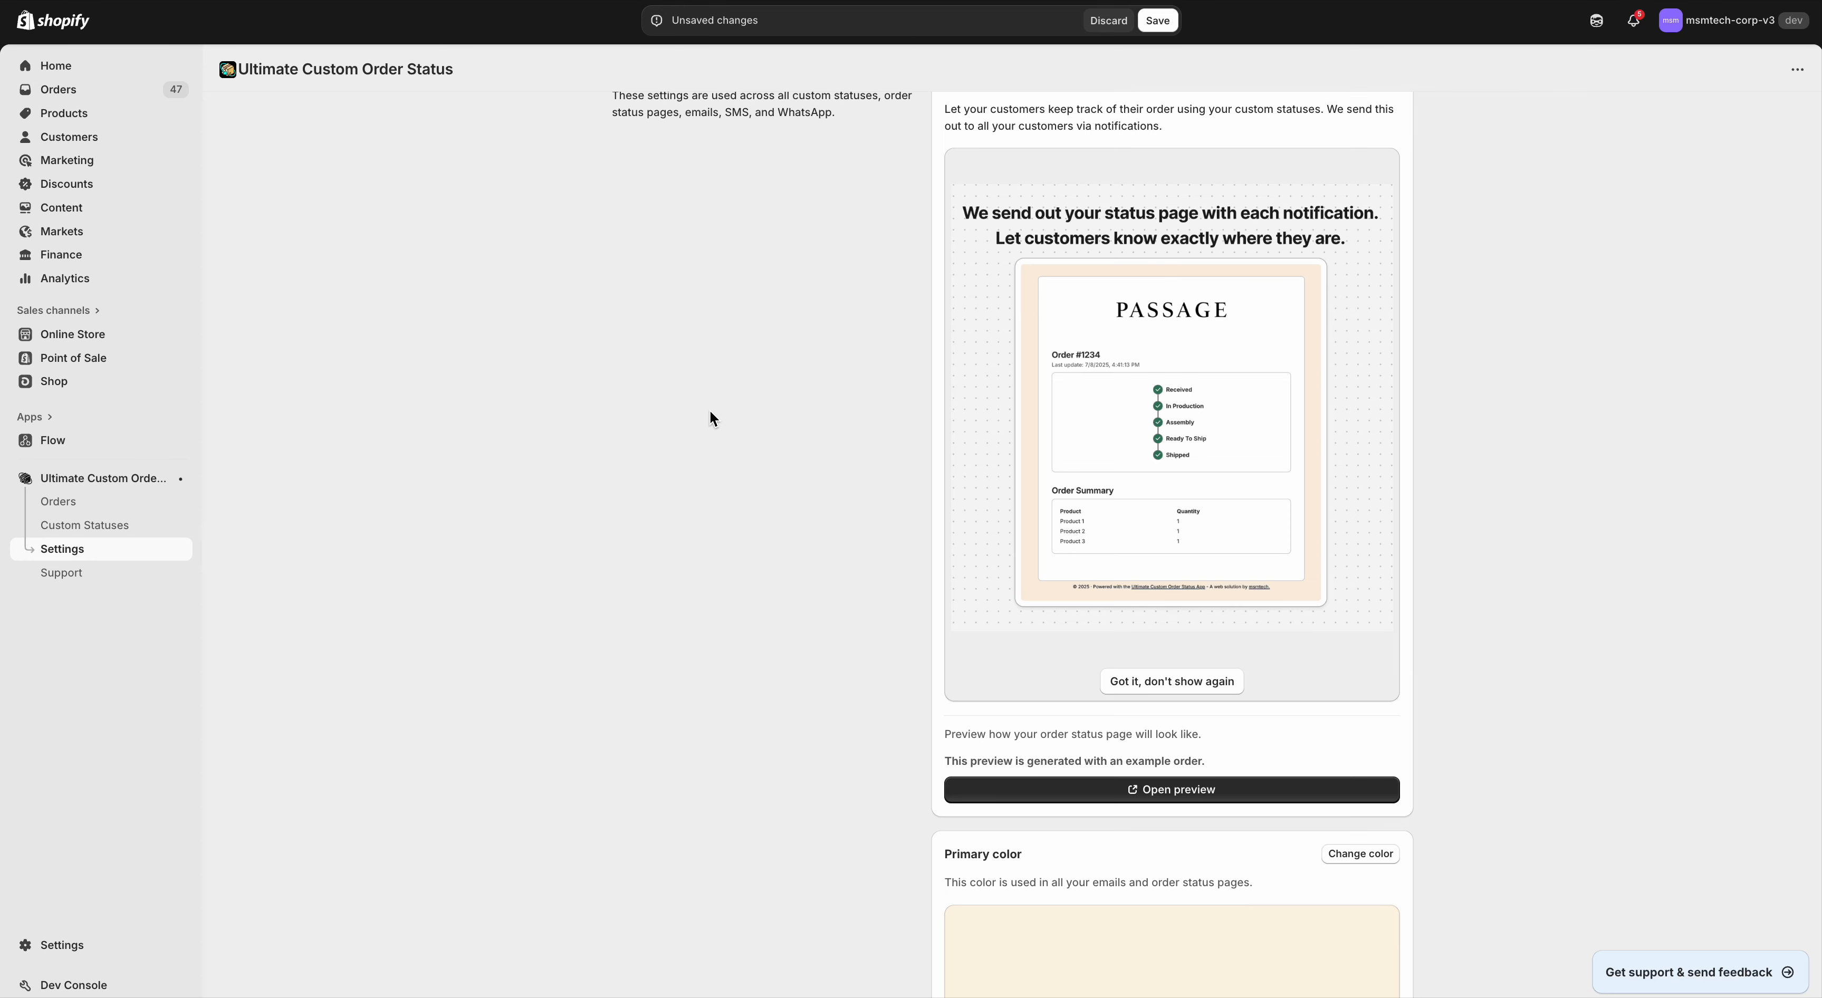
{"action": "scroll", "coordinate": [715, 309], "scroll_direction": "up", "scroll_amount": 10}
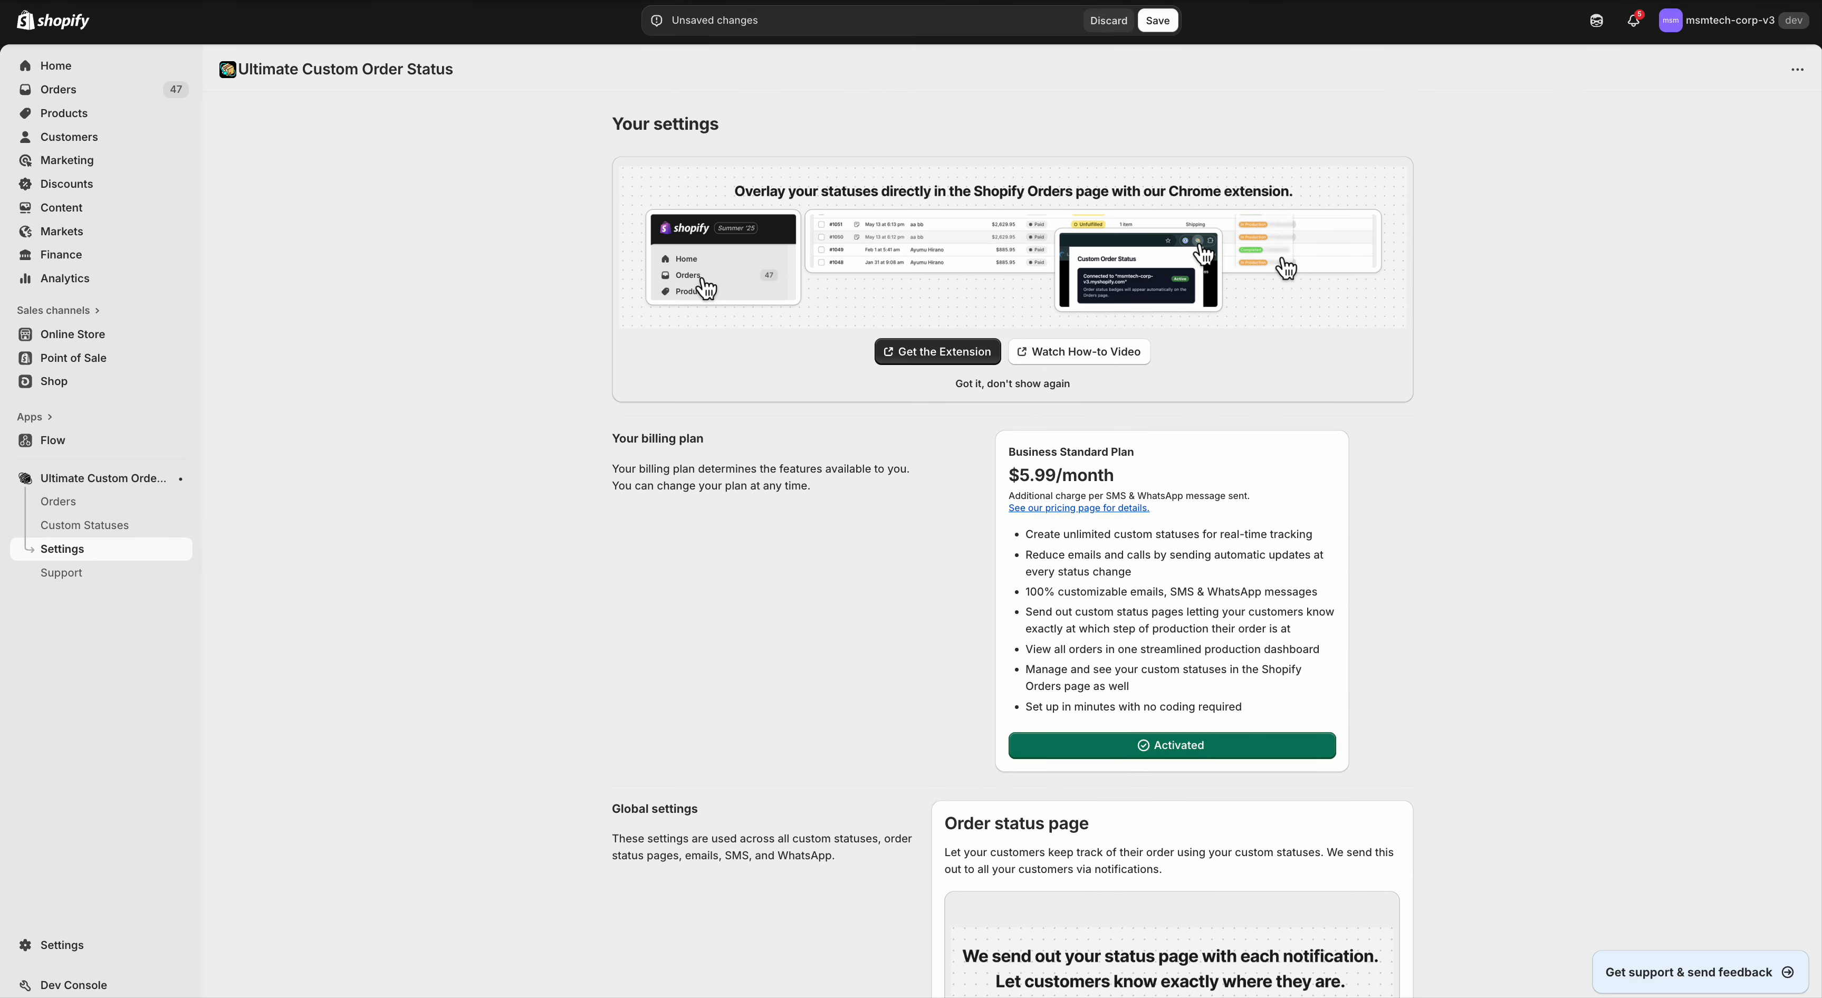
{"action": "left_click", "coordinate": [505, 315]}
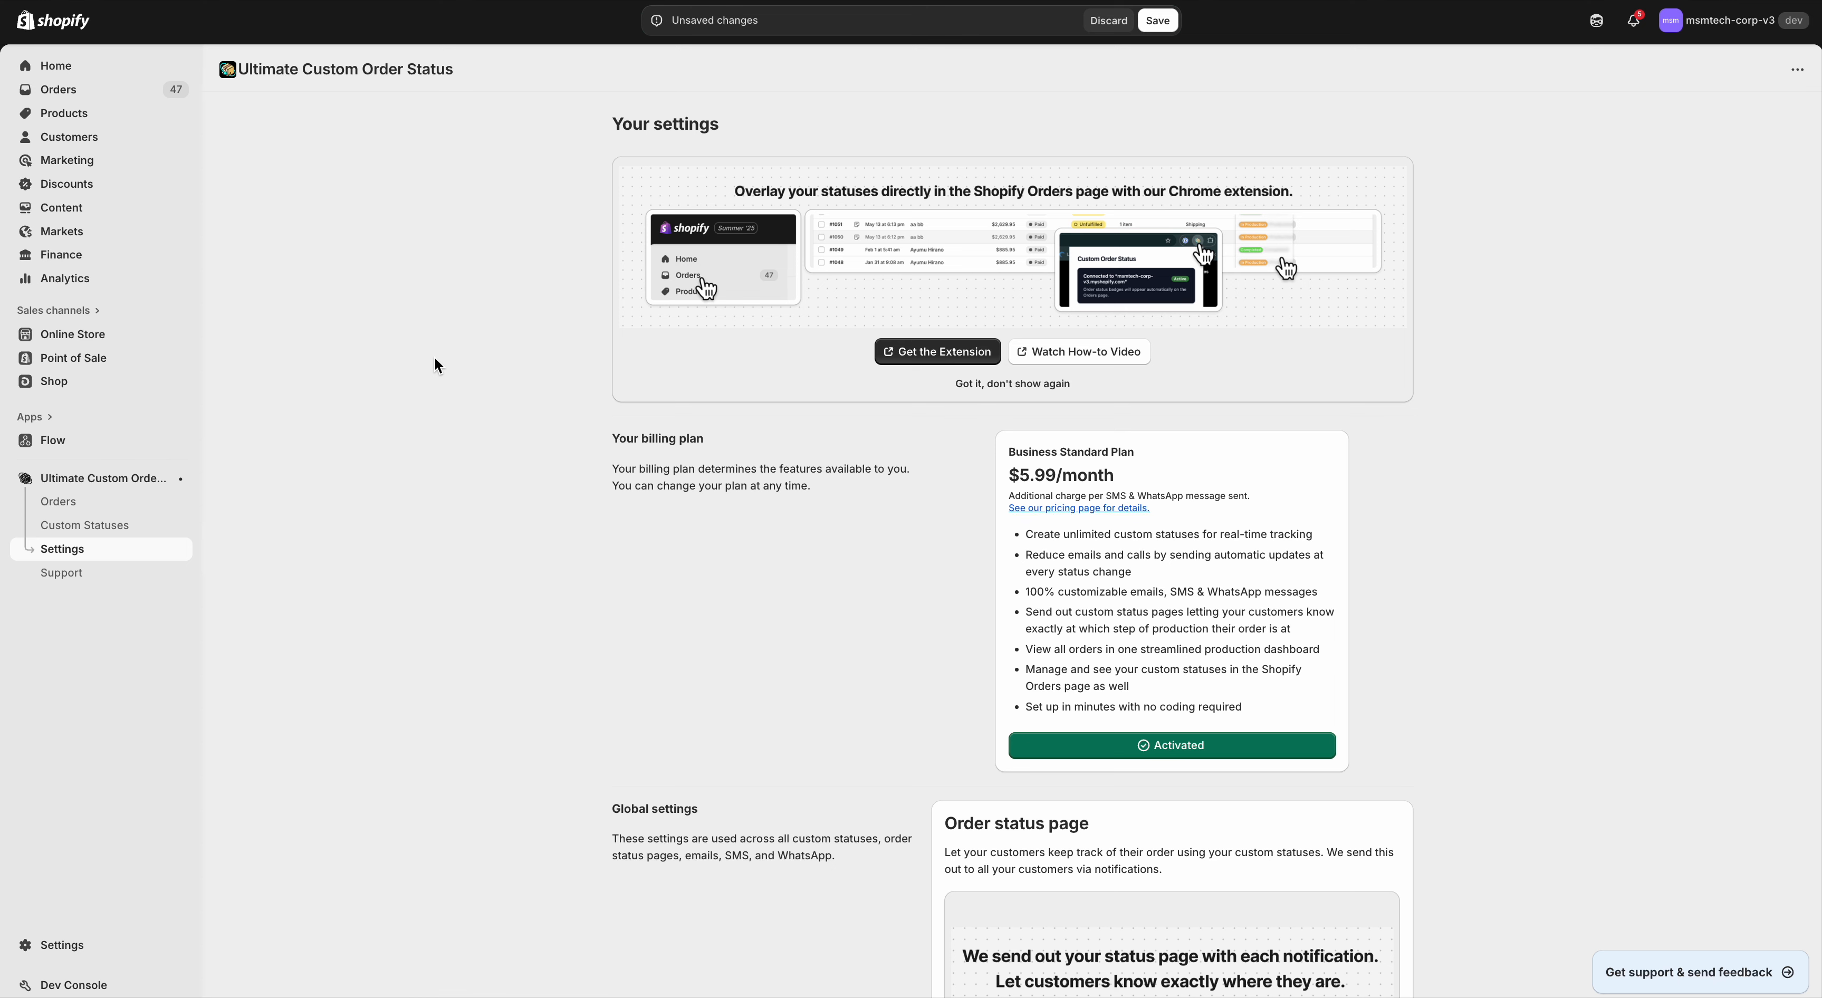